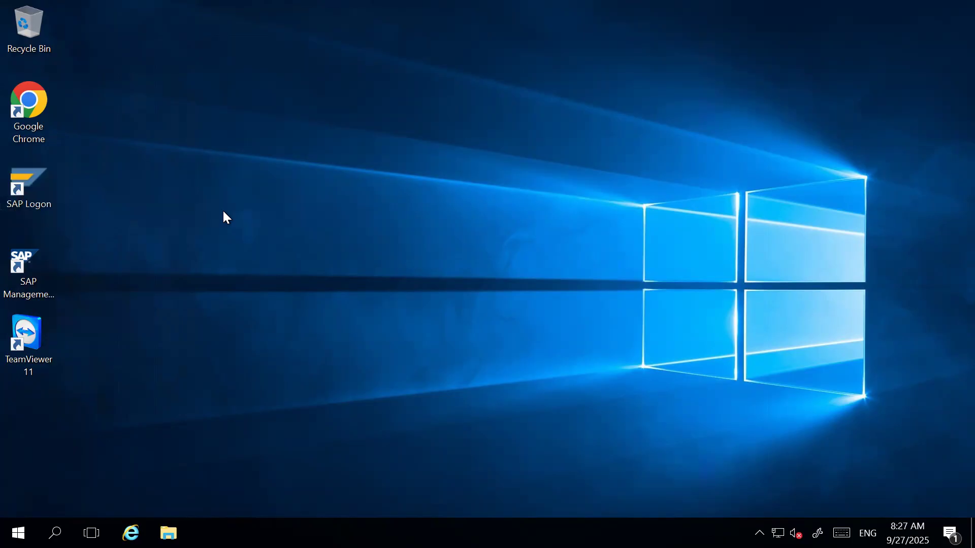
# Start SAP Logon, widen the connection Name column, and open the S4hana 2023 _ 26 connection.
pyautogui.click(38, 179)
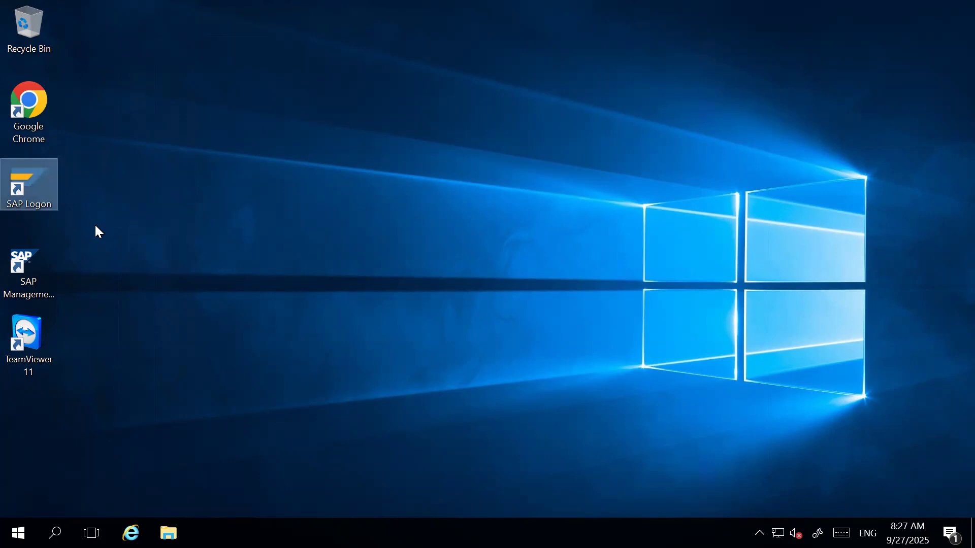
pyautogui.click(24, 184)
pyautogui.doubleClick(23, 185)
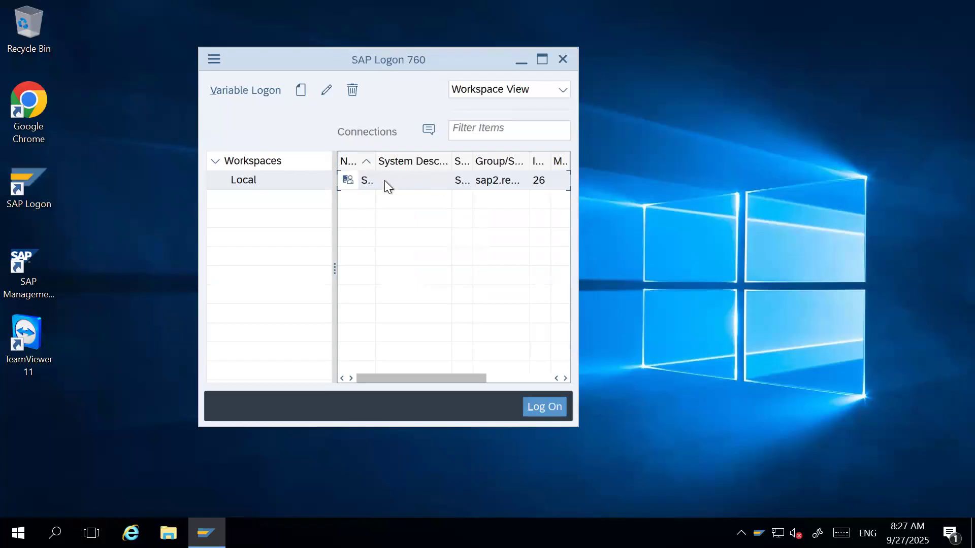
pyautogui.moveTo(375, 161); pyautogui.dragTo(471, 183)
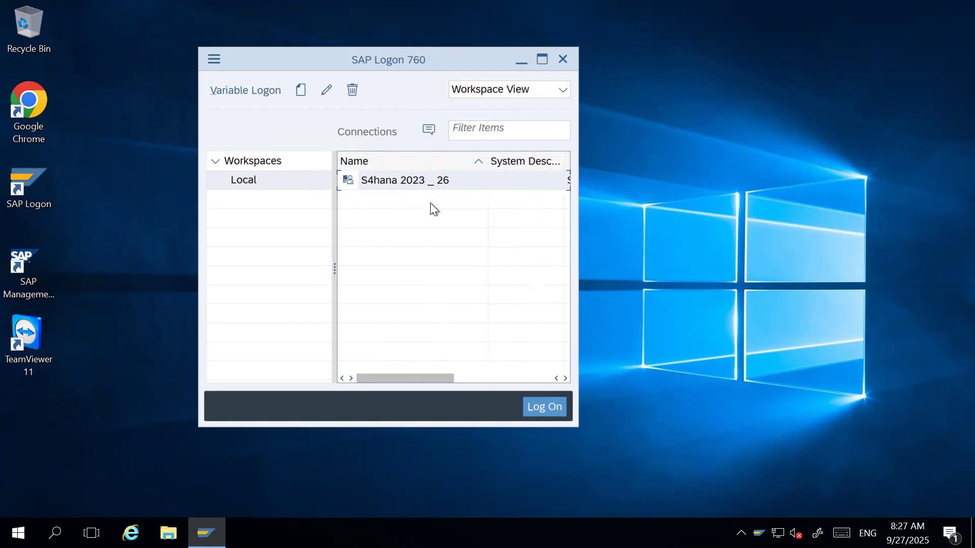
pyautogui.doubleClick(400, 181)
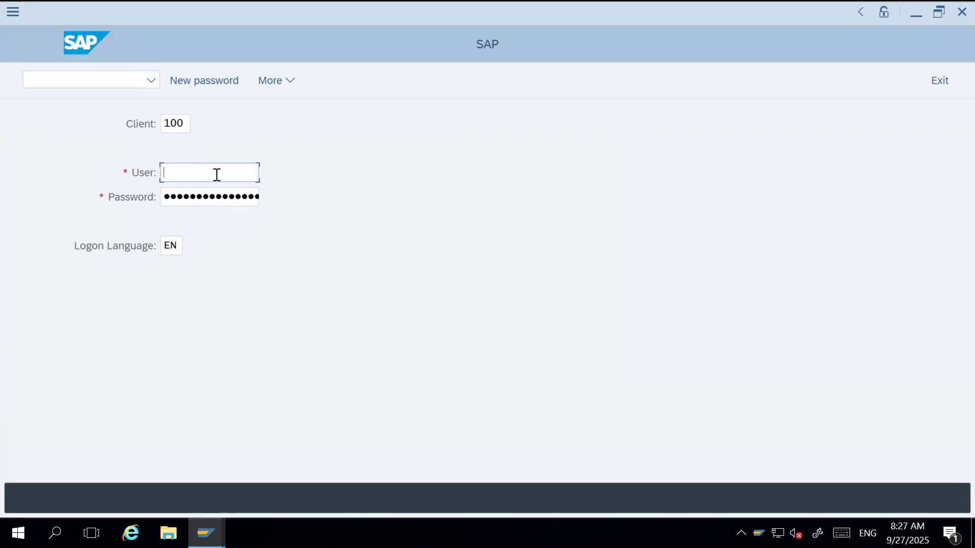
# Log on to client 100 with the user name and the account password.
pyautogui.write('satya')
pyautogui.press('Tab')
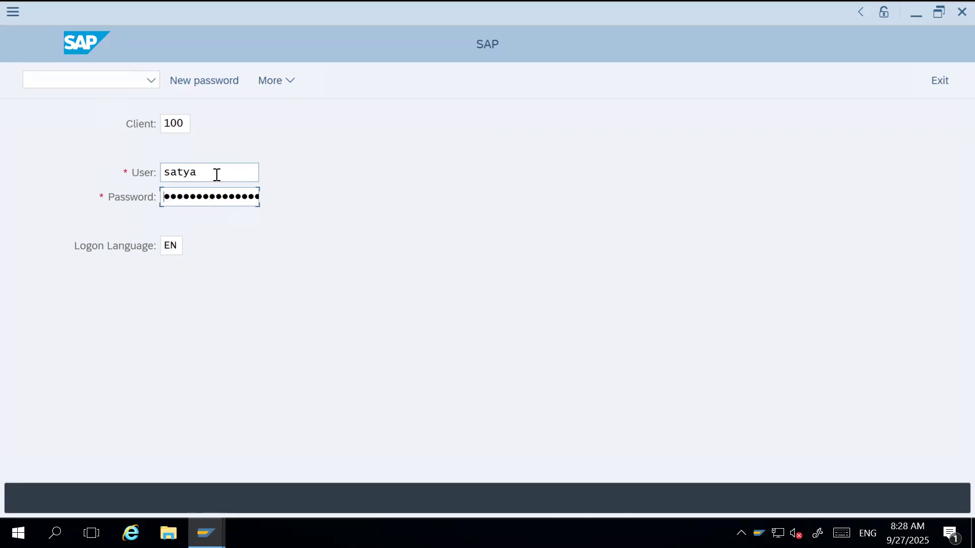
pyautogui.write('••')
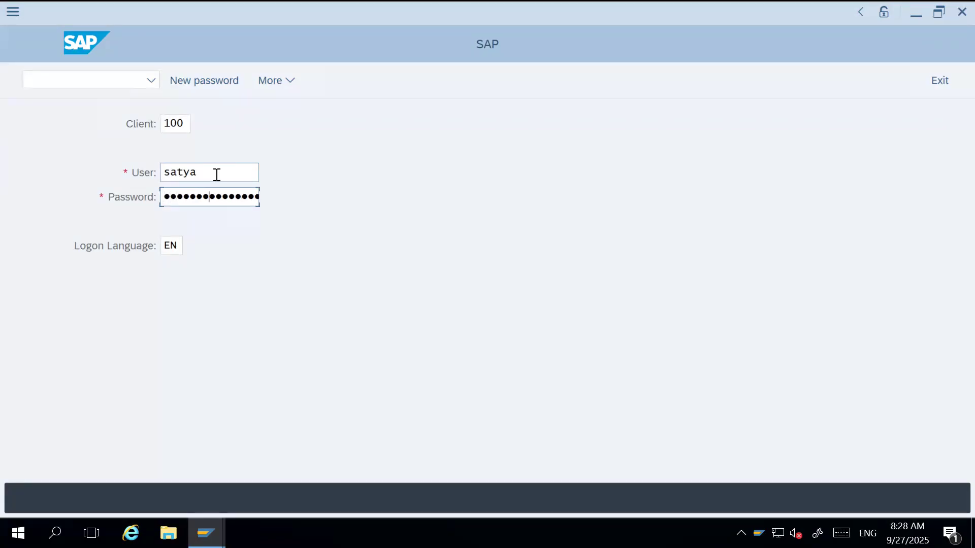
pyautogui.write('•••')
pyautogui.press('Return')
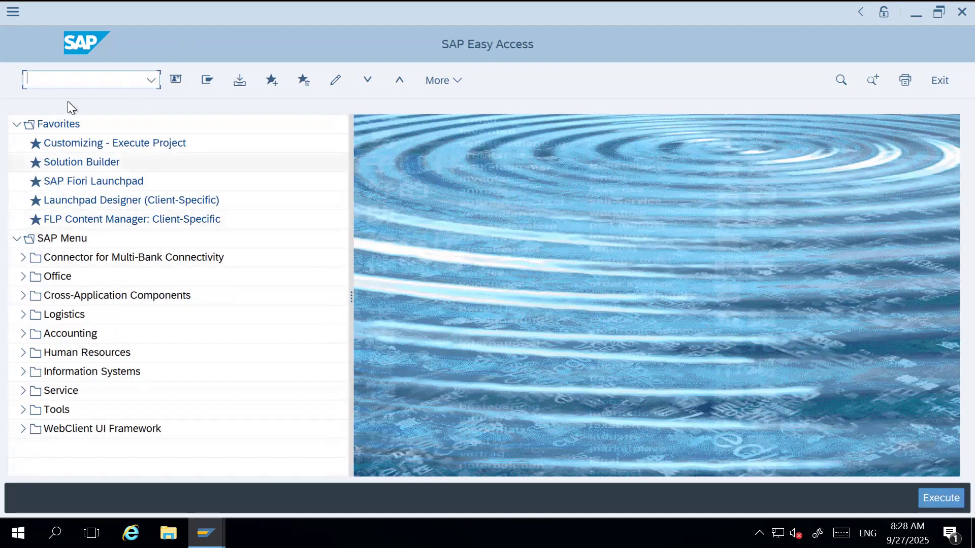
# Collapse the Favorites folder and open a blank Notepad document.
pyautogui.click(15, 126)
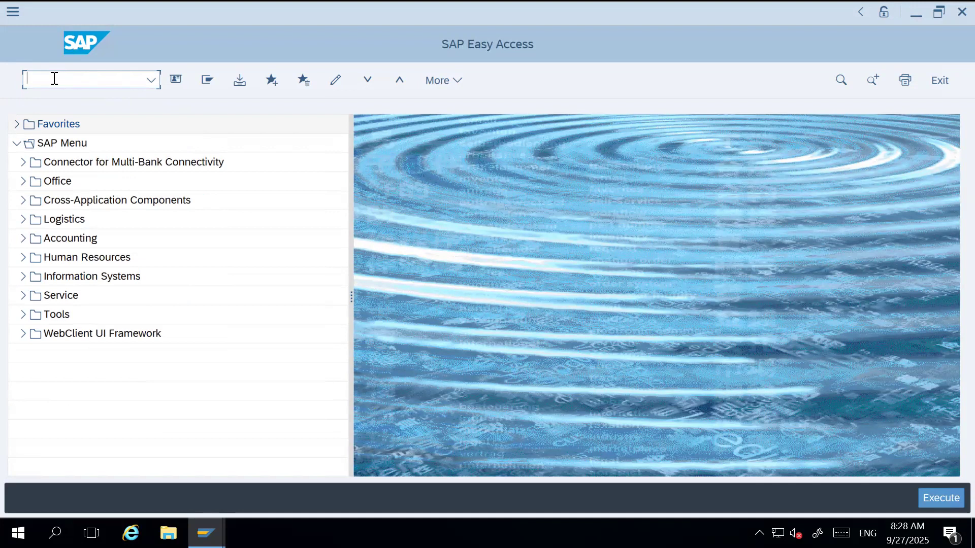
pyautogui.click(469, 251)
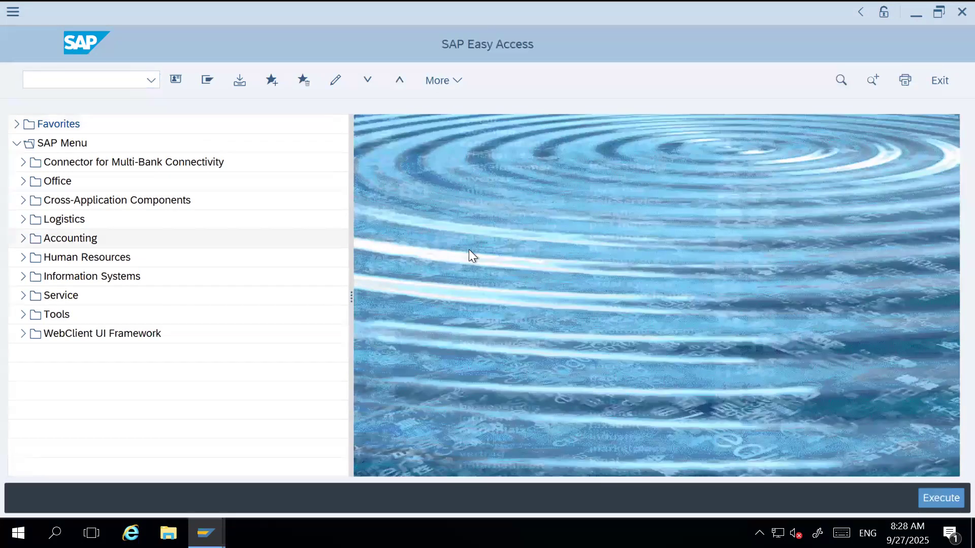
pyautogui.press('super+r')
pyautogui.write('n')
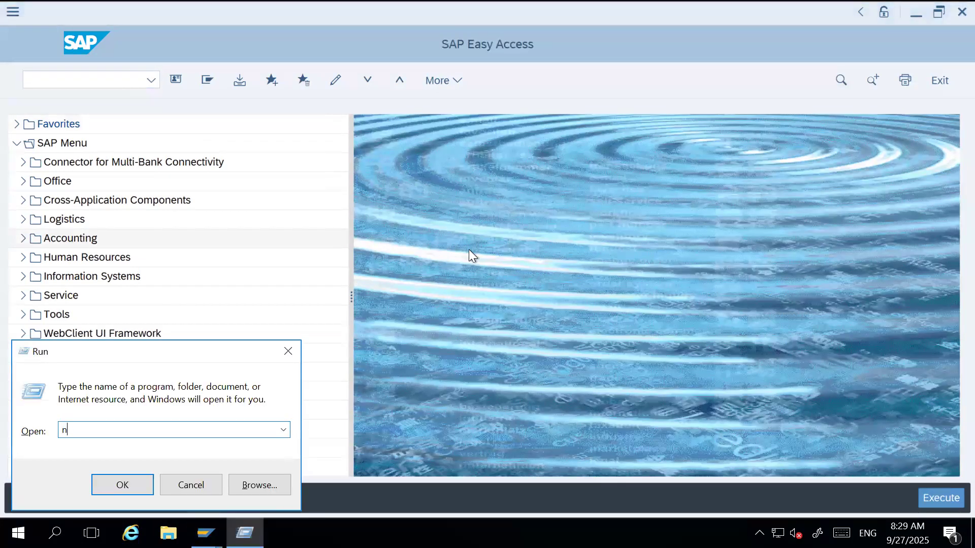
pyautogui.write('otepad')
pyautogui.press('Return')
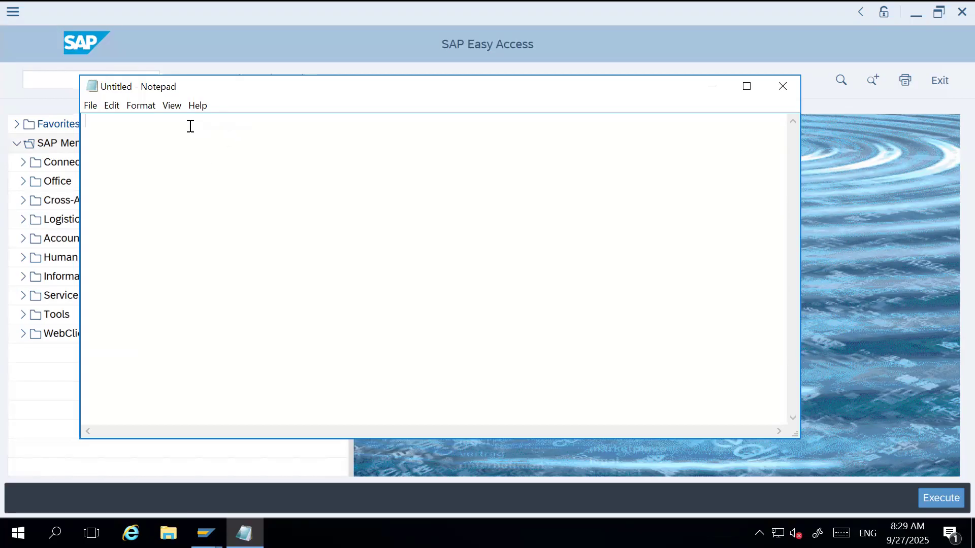
# Write the first line of the notes as "1. Set-up all MM Org. Structure".
pyautogui.write('1. Set-up all MM')
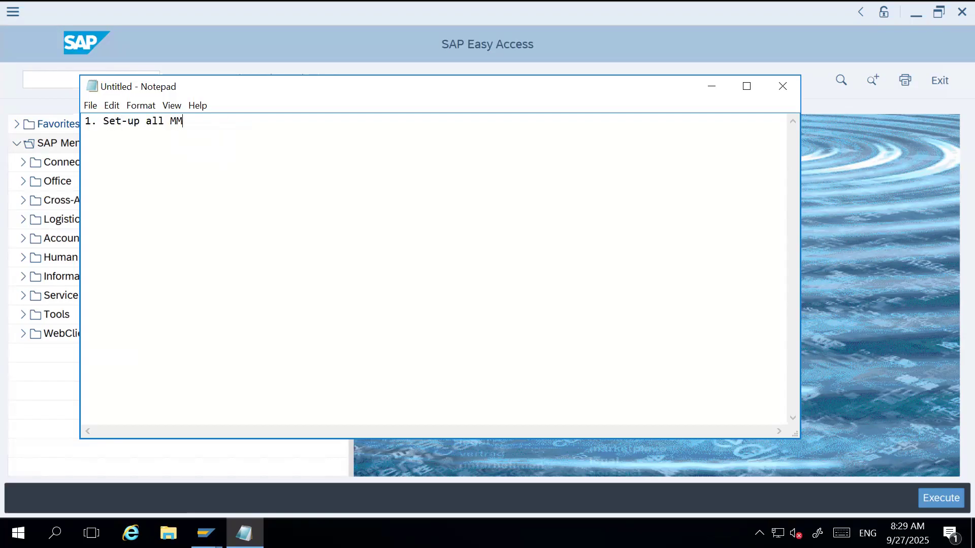
pyautogui.write(' Org. Structure ')
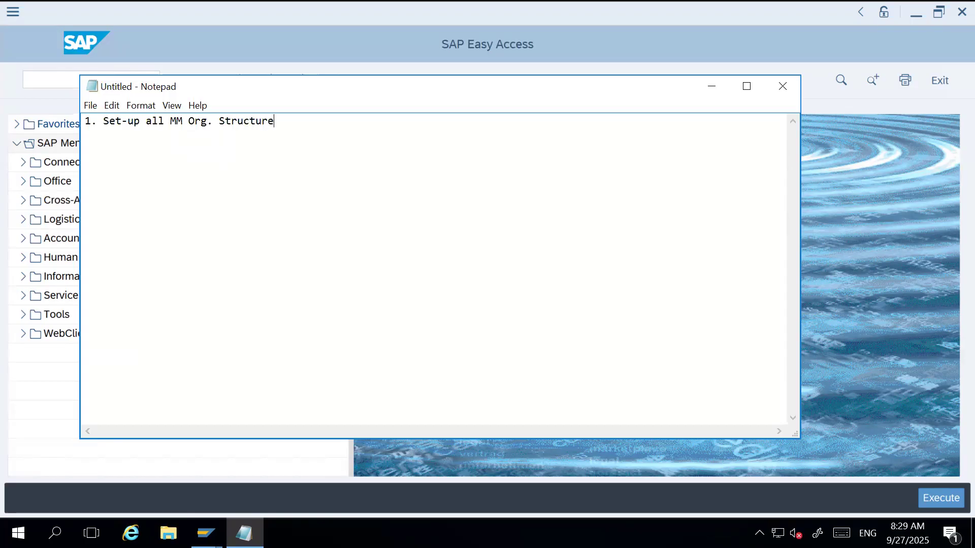
pyautogui.write('2. Set-up SD Org. Structure')
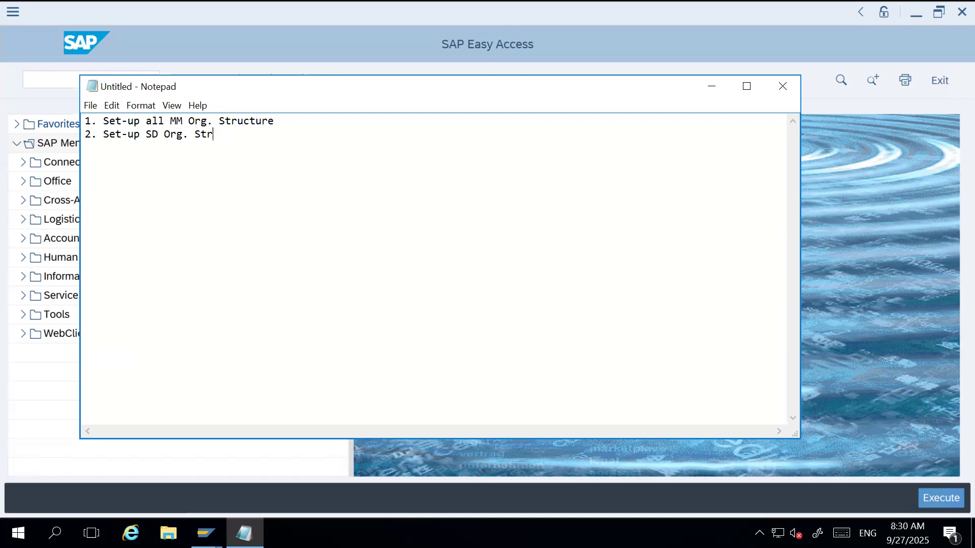
# Remove the word "all" from the first line so it reads "1. Set-up MM Org. Structure".
pyautogui.press('Up')
pyautogui.press('Left')
pyautogui.press('Left')
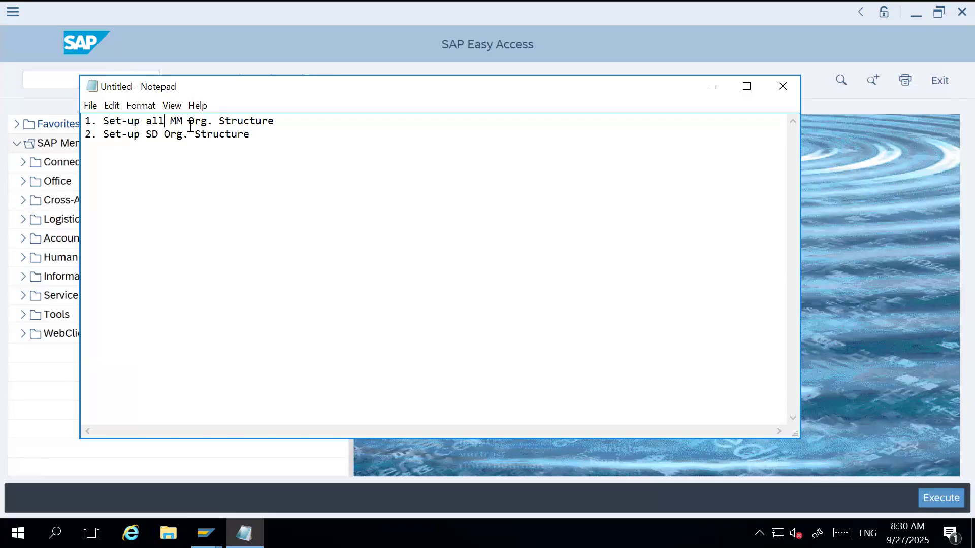
pyautogui.press('BackSpace')
pyautogui.press('BackSpace')
pyautogui.press('BackSpace')
pyautogui.press('BackSpace')
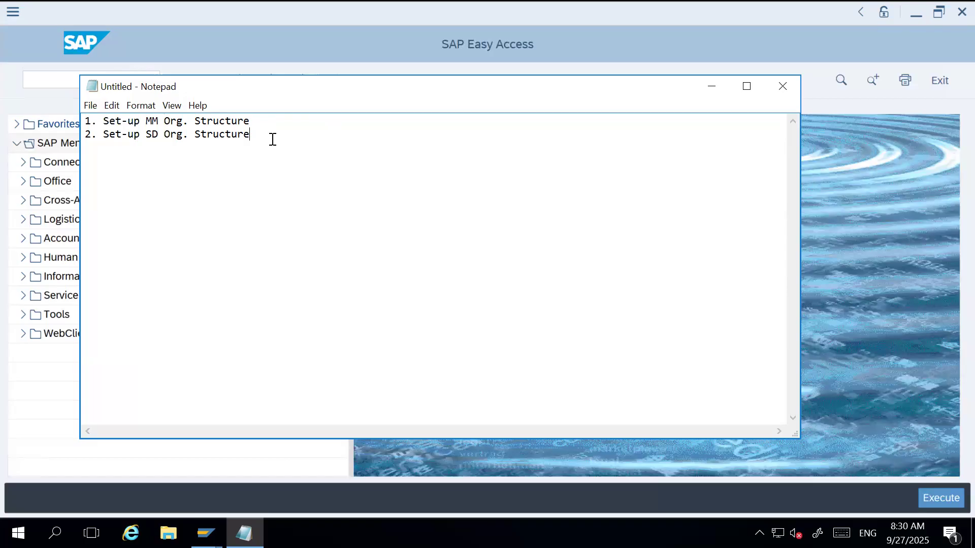
# Add the third line "3. Create Warehouse of LE-WM in S/4HANA System (Not in EWM)".
pyautogui.press('Return')
pyautogui.write('3. Create Warehouse')
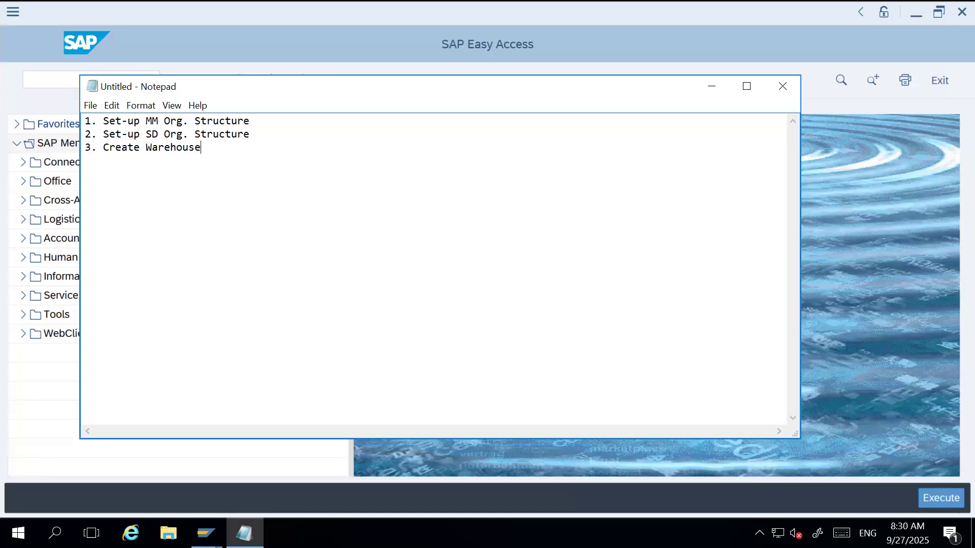
pyautogui.write(' of LE-WM in S/4HANA System')
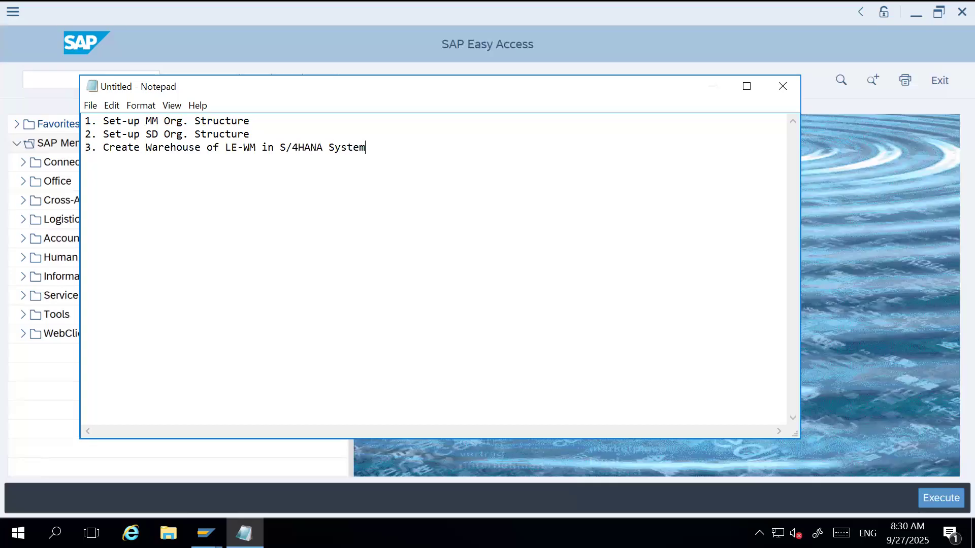
pyautogui.write(' (Not in ')
pyautogui.write('EWM')
pyautogui.write(')')
# Add the fourth line "4. Assign Warehouse of LE to Plant/Stor. Location".
pyautogui.write('4. ')
pyautogui.write('Assign ')
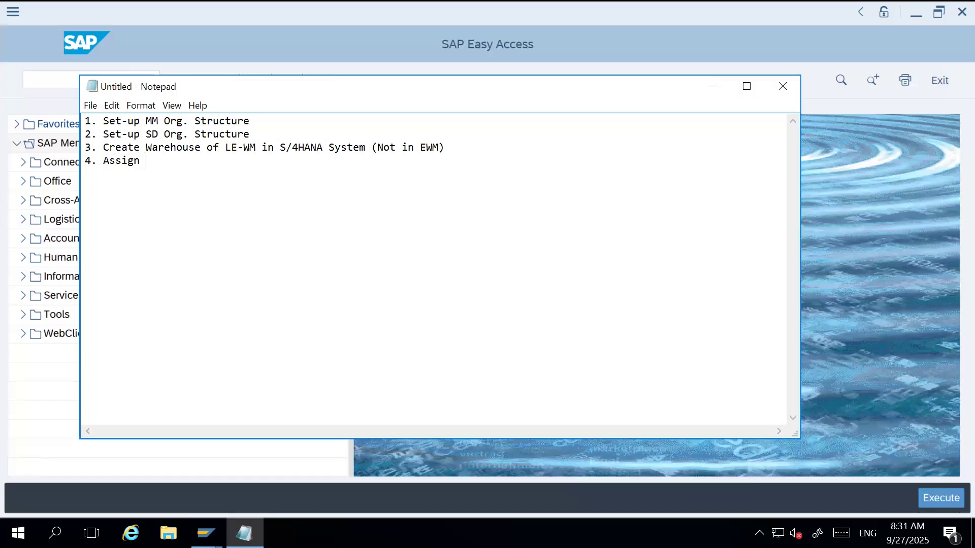
pyautogui.write('Warehouse of LE to Plant')
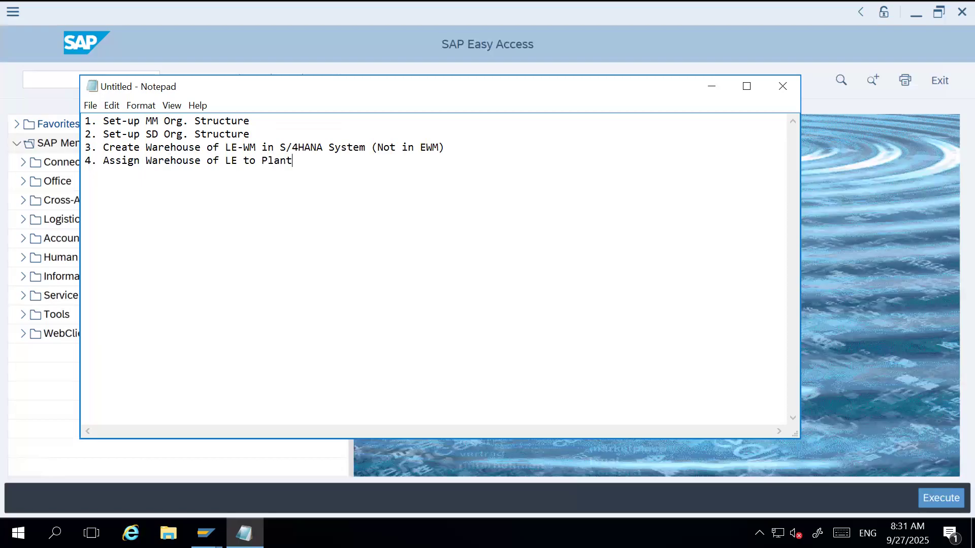
pyautogui.write('/St')
pyautogui.write('or. Location')
# Add the fifth line "5. Set-up EWM Org. Structure".
pyautogui.write('5.')
pyautogui.write(' Set-u')
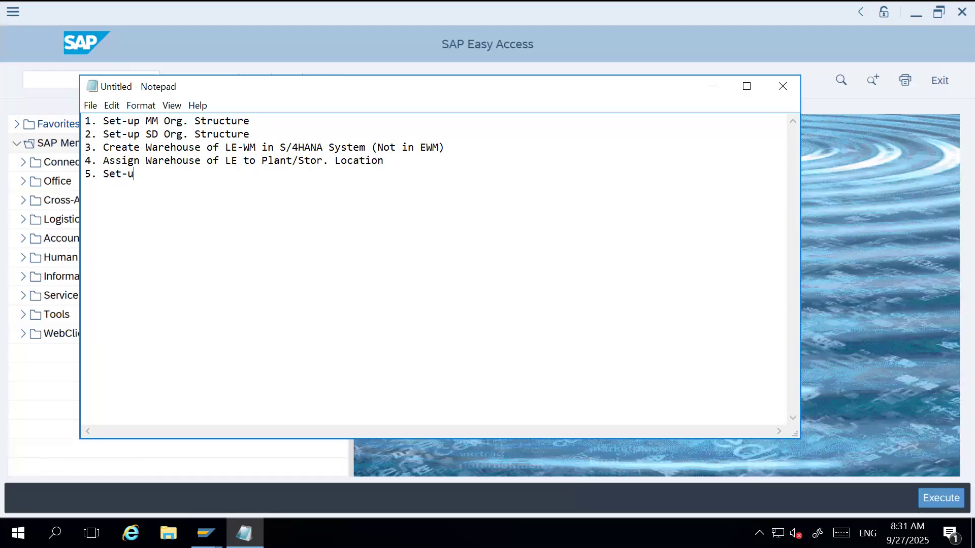
pyautogui.write('p EWM Org.')
pyautogui.moveTo(103, 148); pyautogui.dragTo(398, 160)
pyautogui.click(400, 161)
pyautogui.write('Structure')
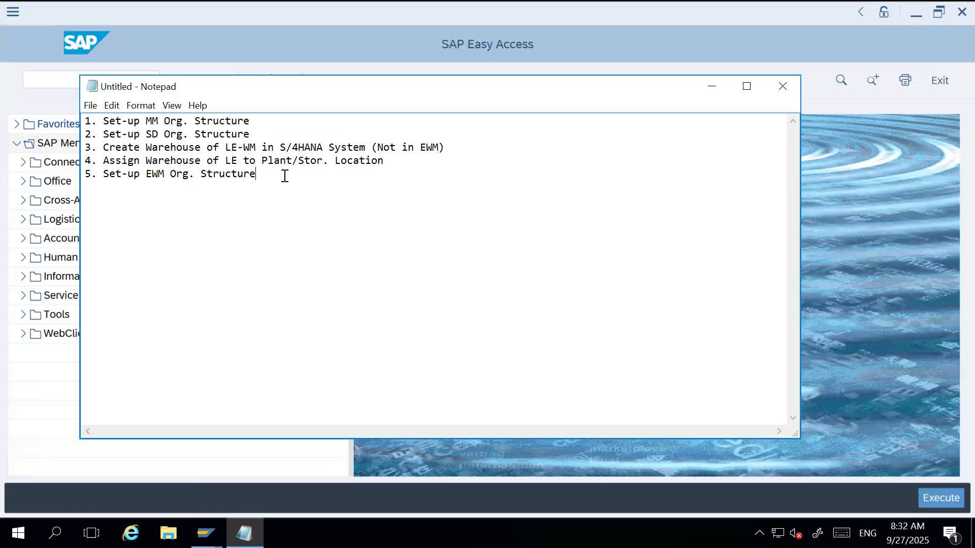
# Add the indented sub-item "* Create EWM Warehouse" under line 5.
pyautogui.press('Return')
pyautogui.write('* Create EWM Warehouse    ')
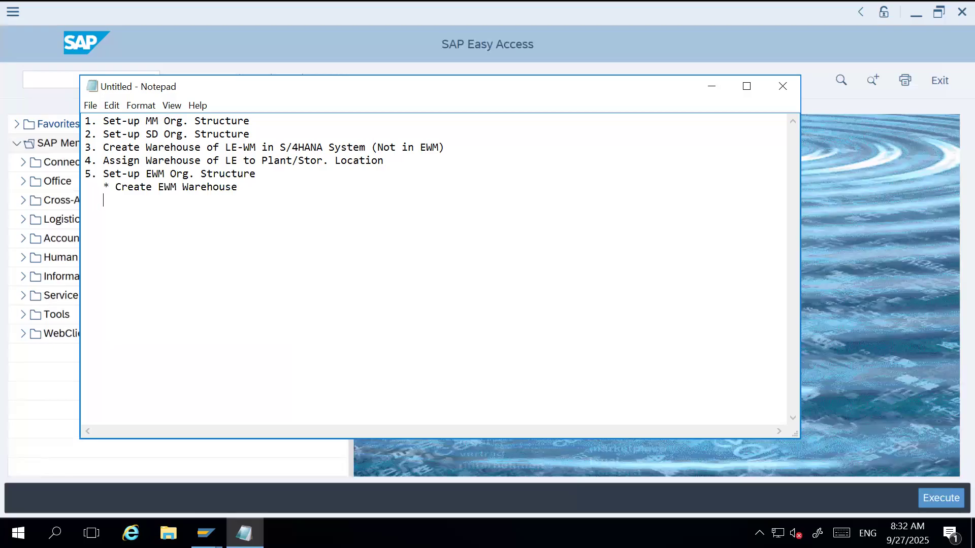
pyautogui.write('* Configure SAP EWM')
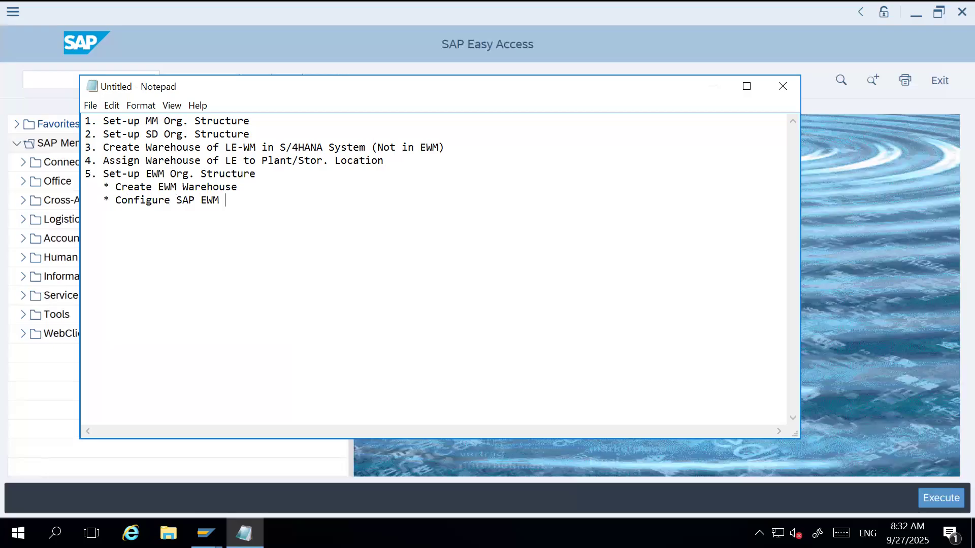
# Add a second sub-item "* Configure SAP EWM Specific Parameters" under line 5.
pyautogui.write('Specific Parameters')
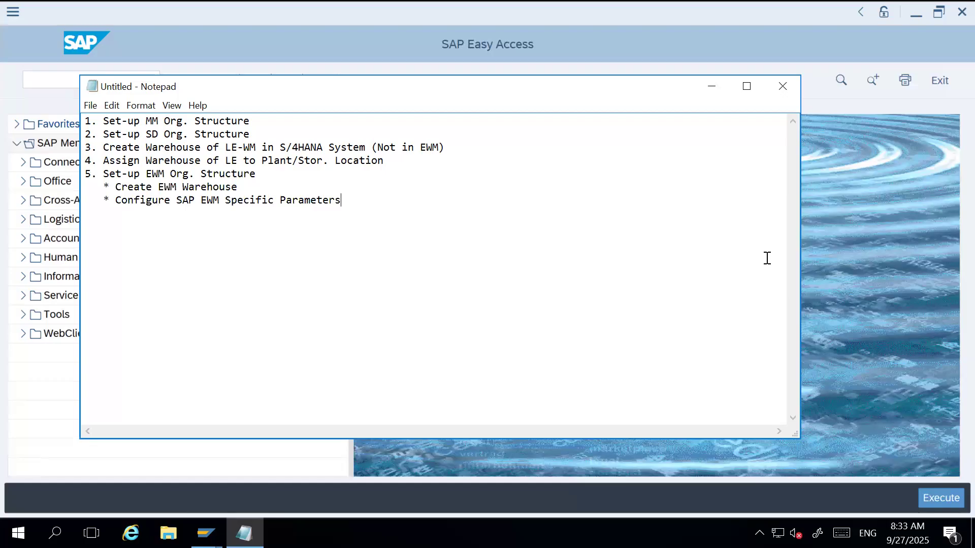
# Switch back to SAP Easy Access and open the customizing project screen with transaction SPRO.
pyautogui.click(876, 275)
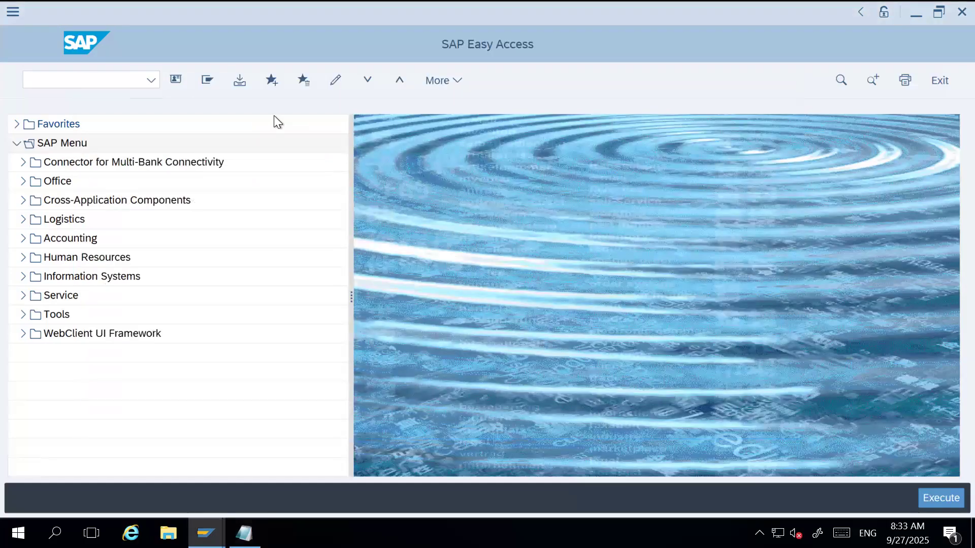
pyautogui.click(97, 81)
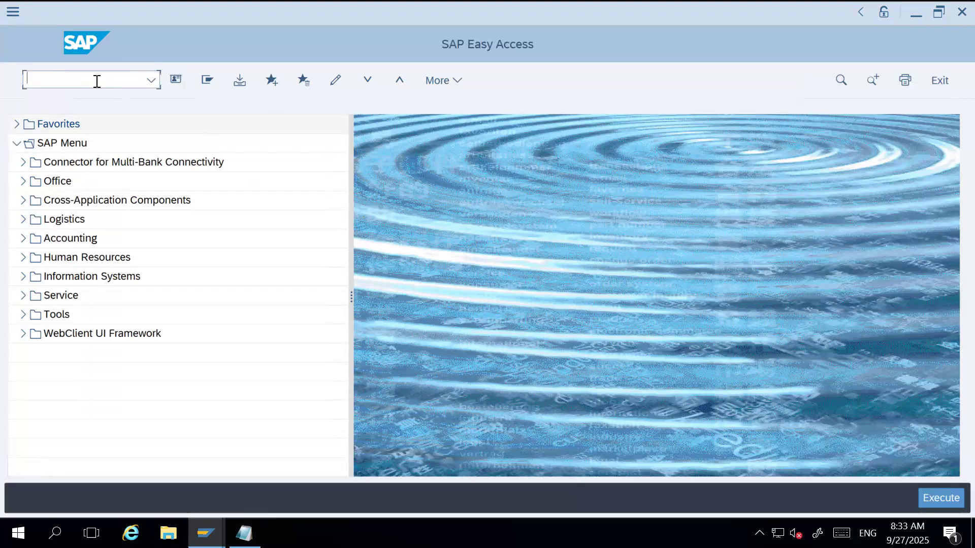
pyautogui.write('SIMG')
pyautogui.press('BackSpace')
pyautogui.press('BackSpace')
pyautogui.press('BackSpace')
pyautogui.write('PRO')
pyautogui.press('Return')
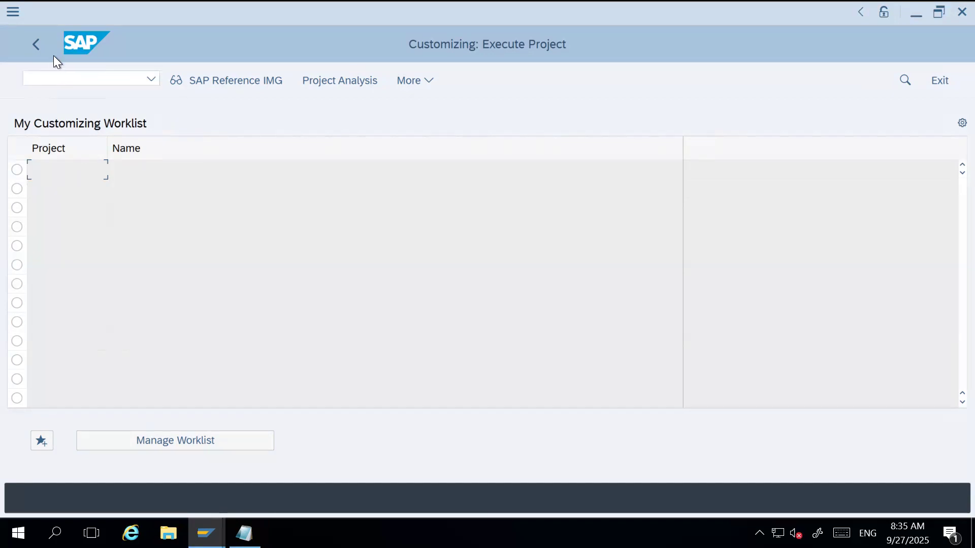
# Return to SAP Easy Access and open the implementation guide directly with transaction SIMG.
pyautogui.click(38, 47)
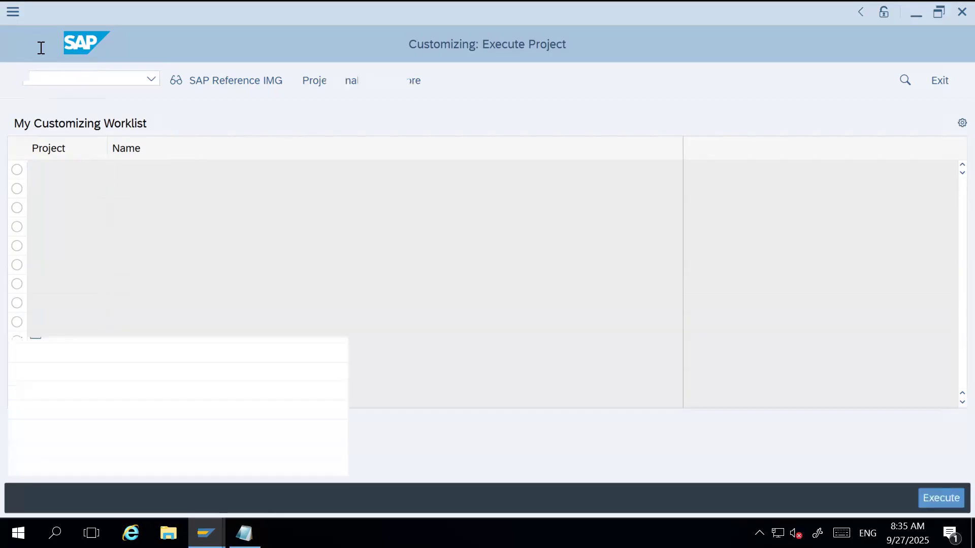
pyautogui.write('SIMG')
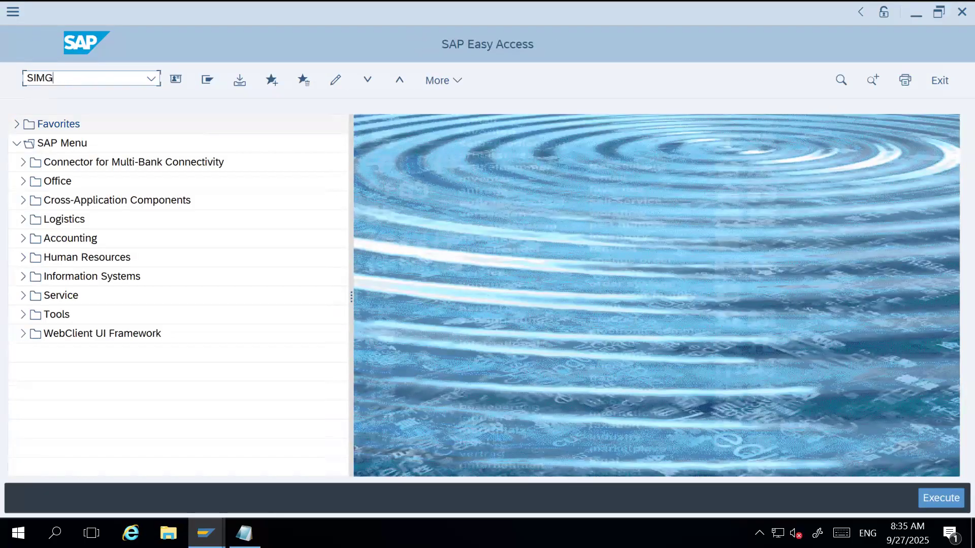
pyautogui.press('Return')
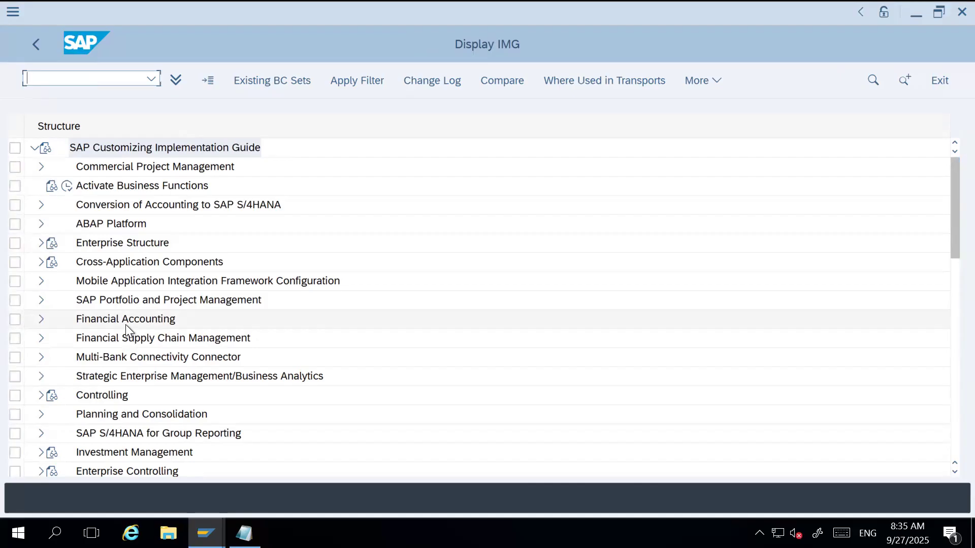
# Go back to SAP Easy Access, run transaction SPRO, and display the SAP Reference IMG.
pyautogui.click(40, 45)
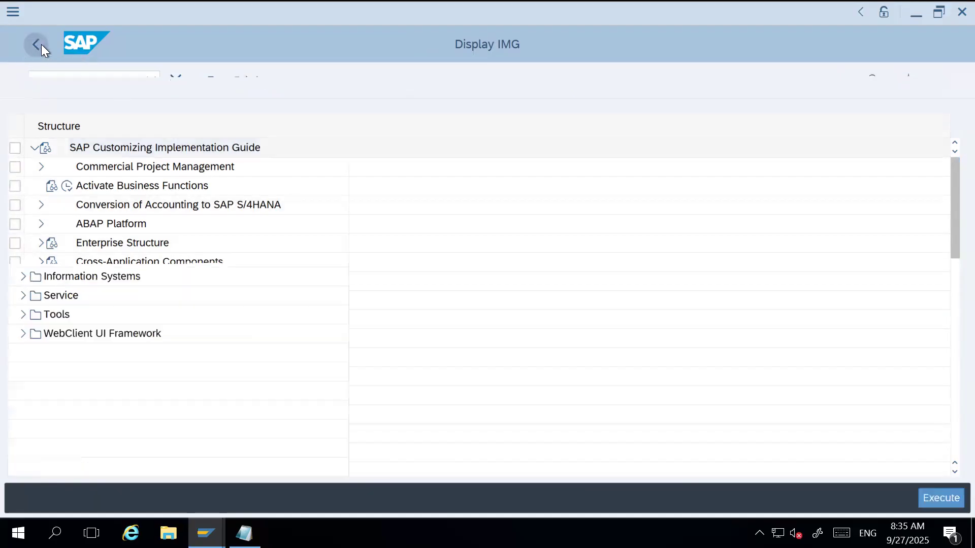
pyautogui.write('SPRO')
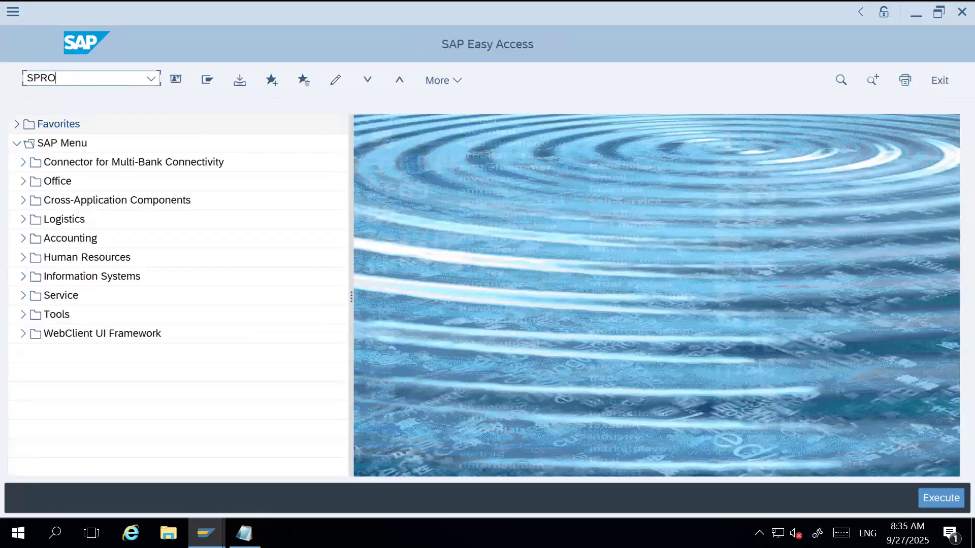
pyautogui.press('Return')
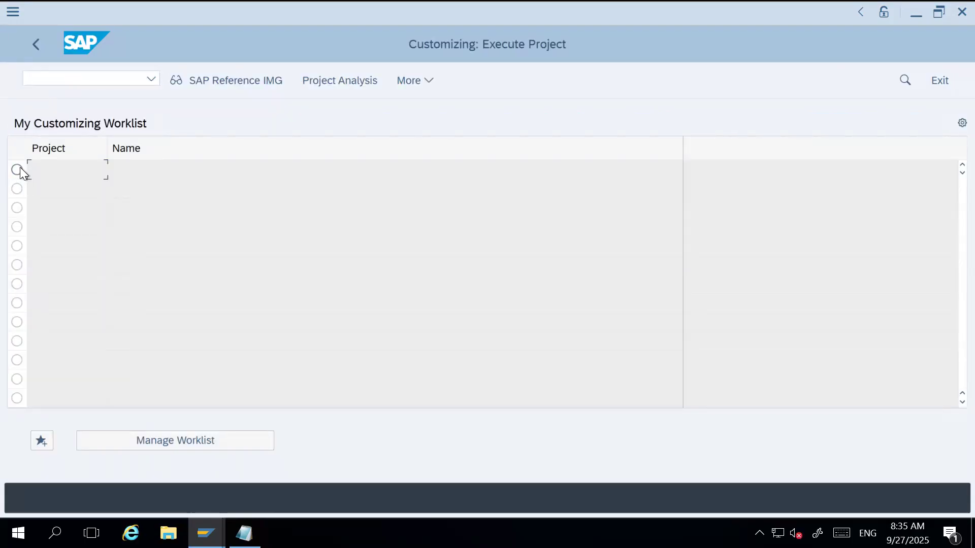
pyautogui.click(244, 80)
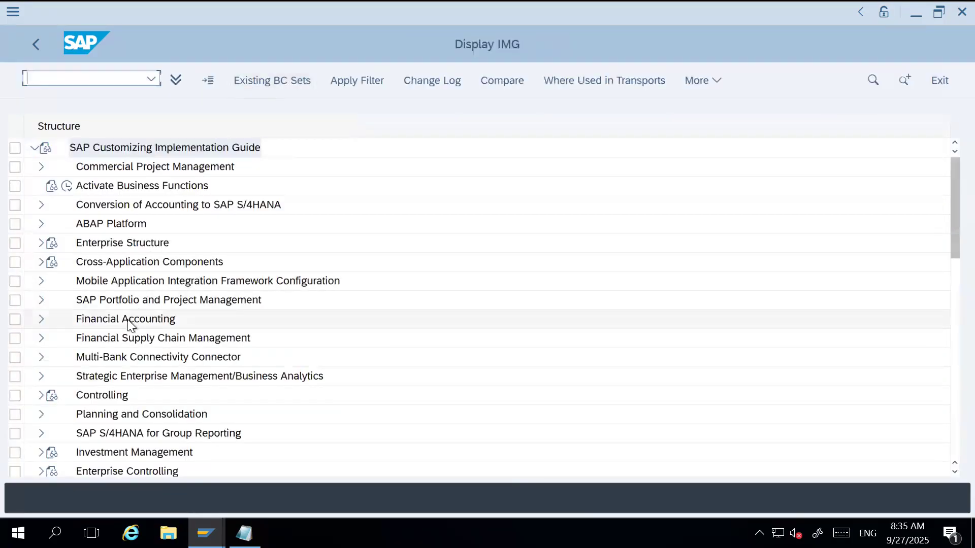
# Look through the implementation guide's top-level areas and check them against the organizational structure outline in the notes.
pyautogui.scroll(-3, 127, 319)
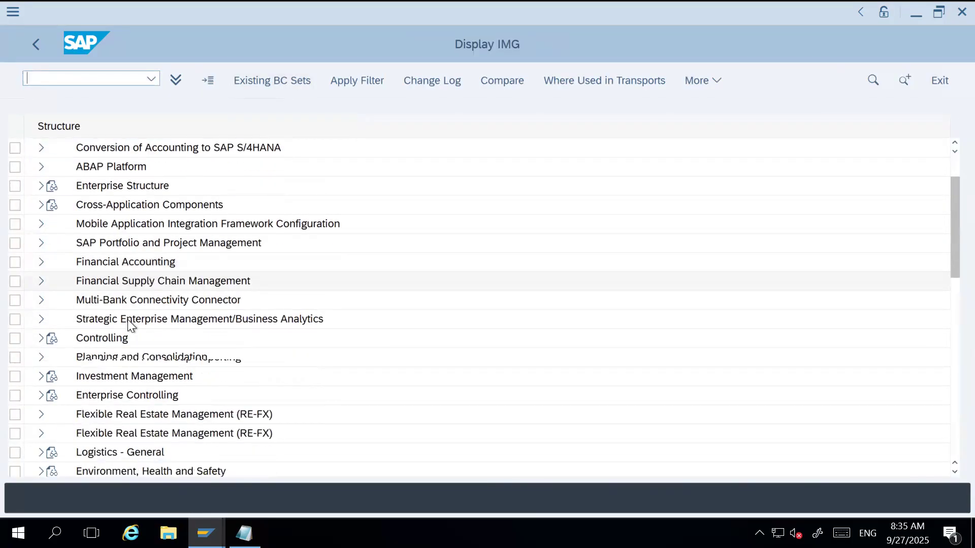
pyautogui.scroll(-7, 127, 319)
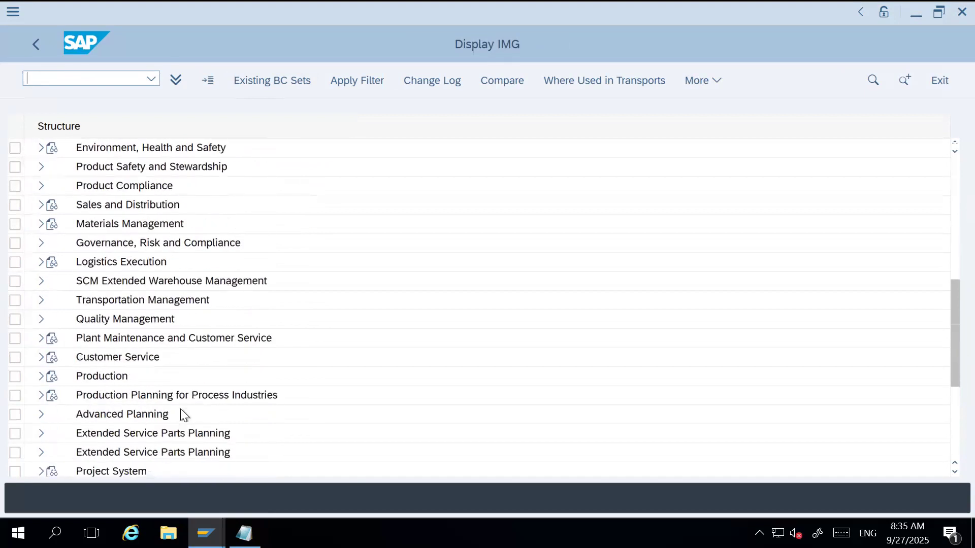
pyautogui.scroll(-1, 127, 319)
pyautogui.moveTo(244, 533)
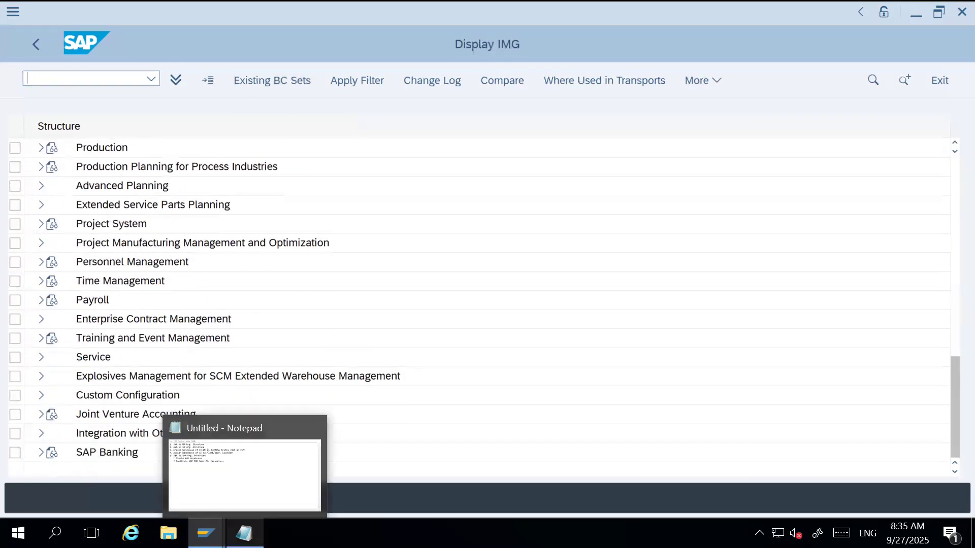
pyautogui.click(258, 464)
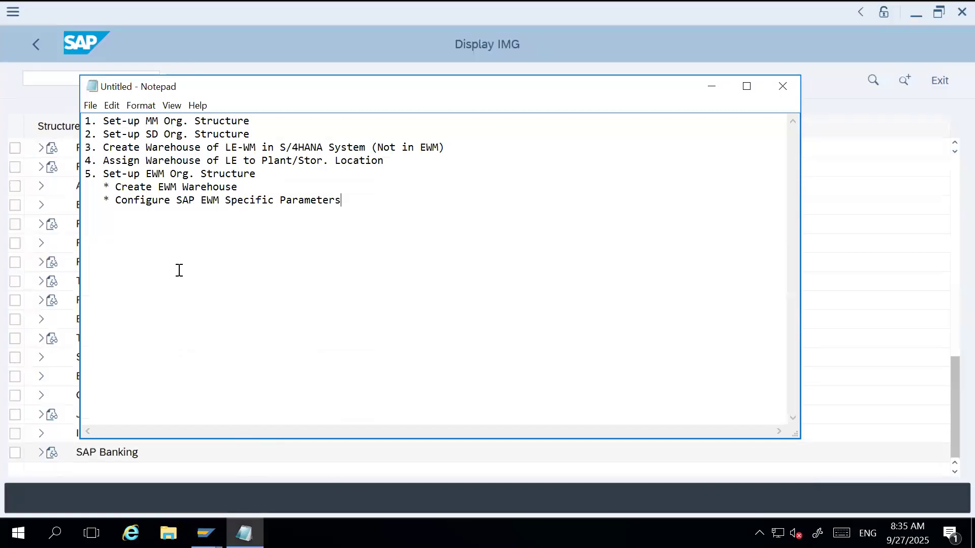
pyautogui.click(712, 87)
# Expand Enterprise Structure and its Definition node in the implementation guide to view the definition areas.
pyautogui.moveTo(946, 373); pyautogui.dragTo(947, 148)
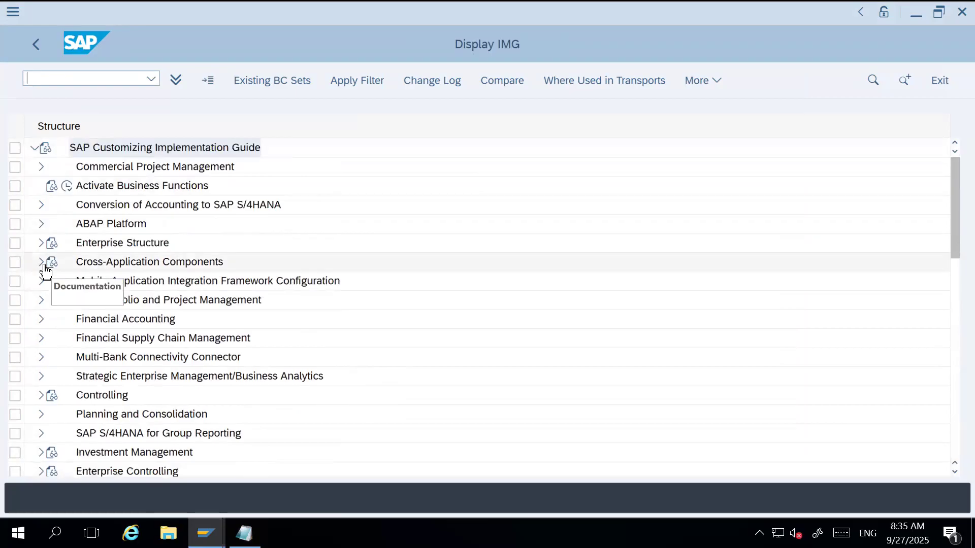
pyautogui.click(41, 243)
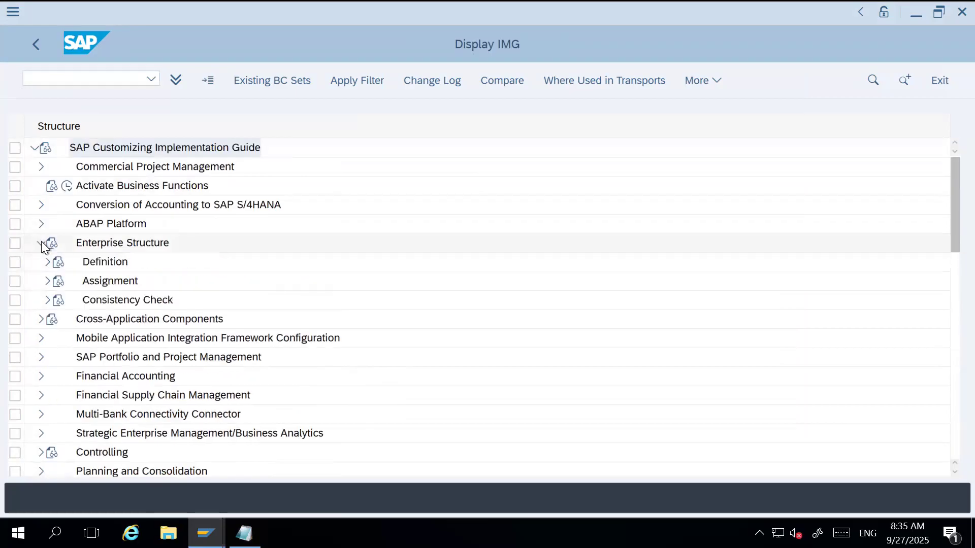
pyautogui.click(123, 242)
pyautogui.click(105, 263)
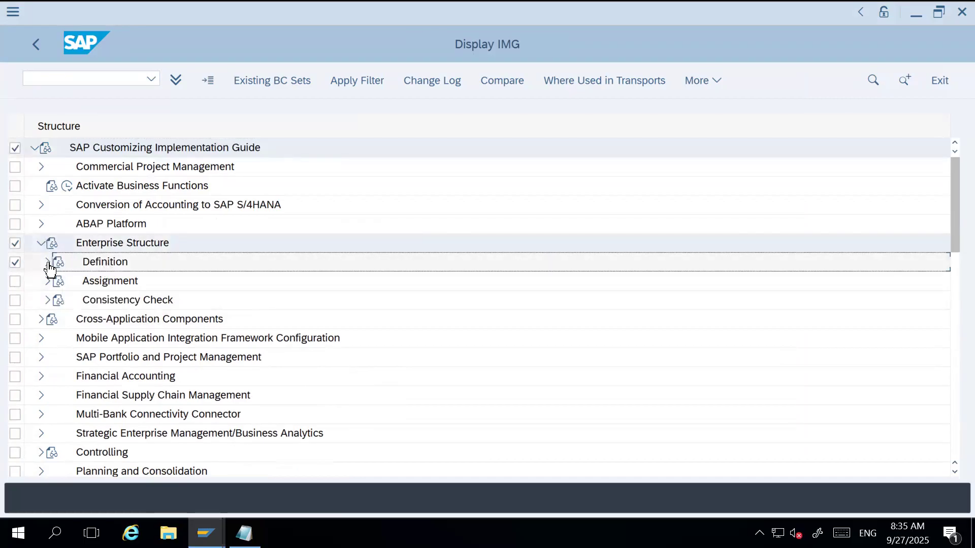
pyautogui.click(48, 262)
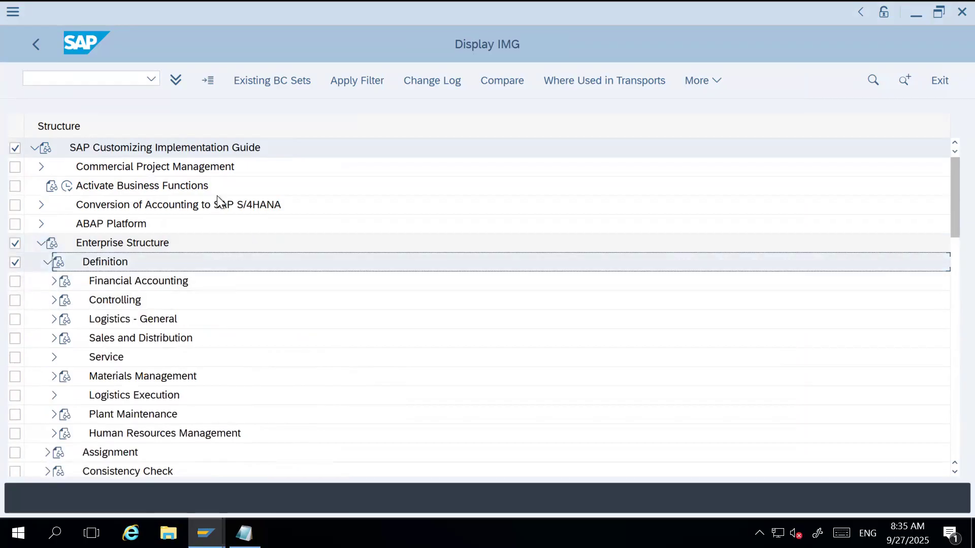
# Return to SAP Easy Access and apply the SAP Signature Theme in the SAP GUI options.
pyautogui.click(35, 39)
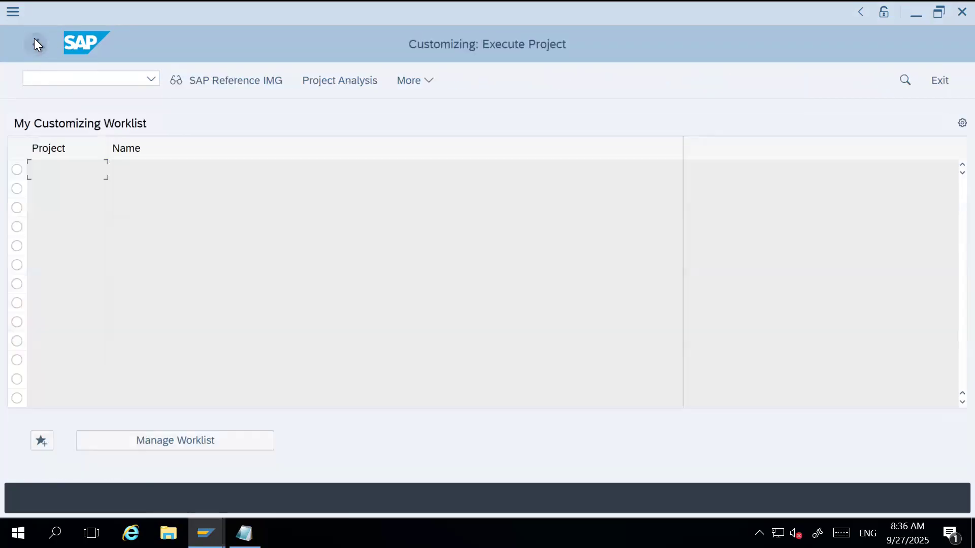
pyautogui.click(38, 44)
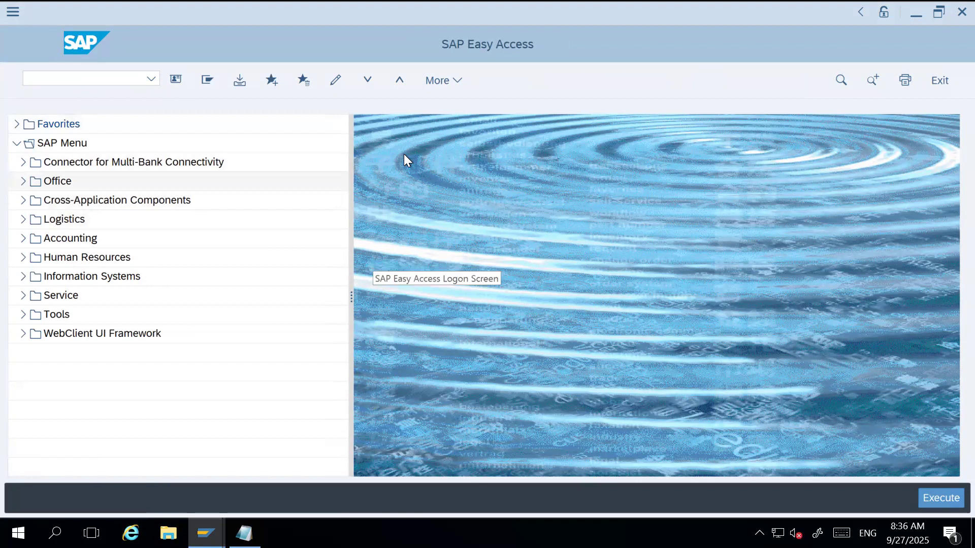
pyautogui.click(458, 84)
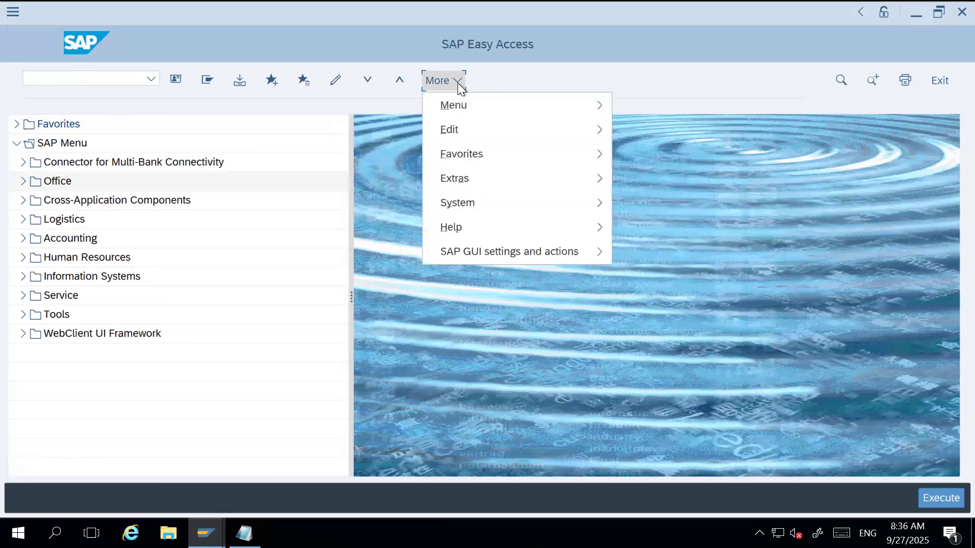
pyautogui.moveTo(529, 202)
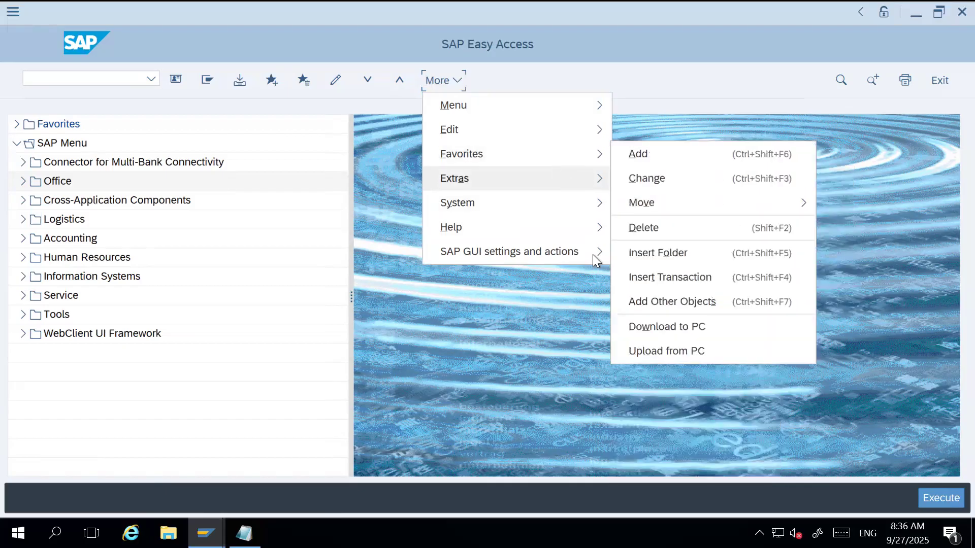
pyautogui.moveTo(596, 252)
pyautogui.click(647, 258)
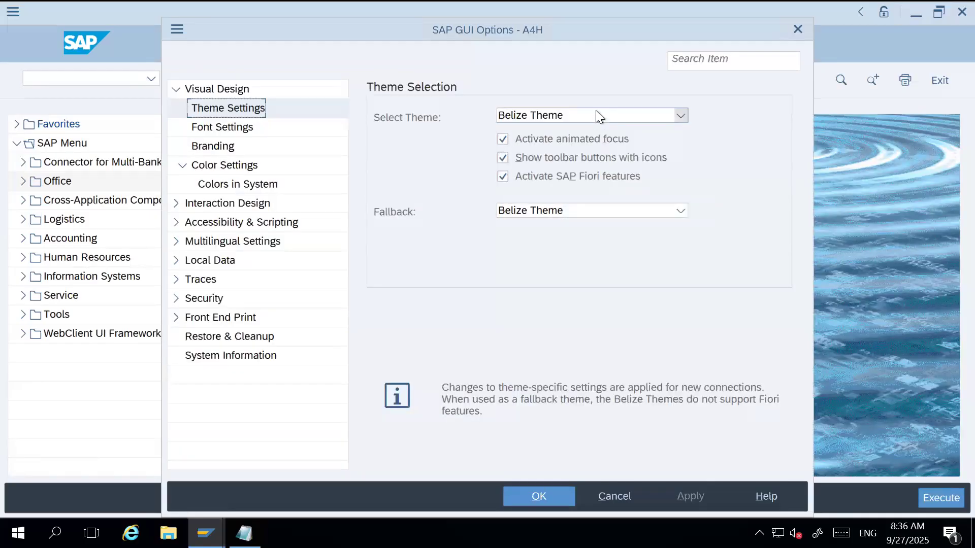
pyautogui.click(596, 112)
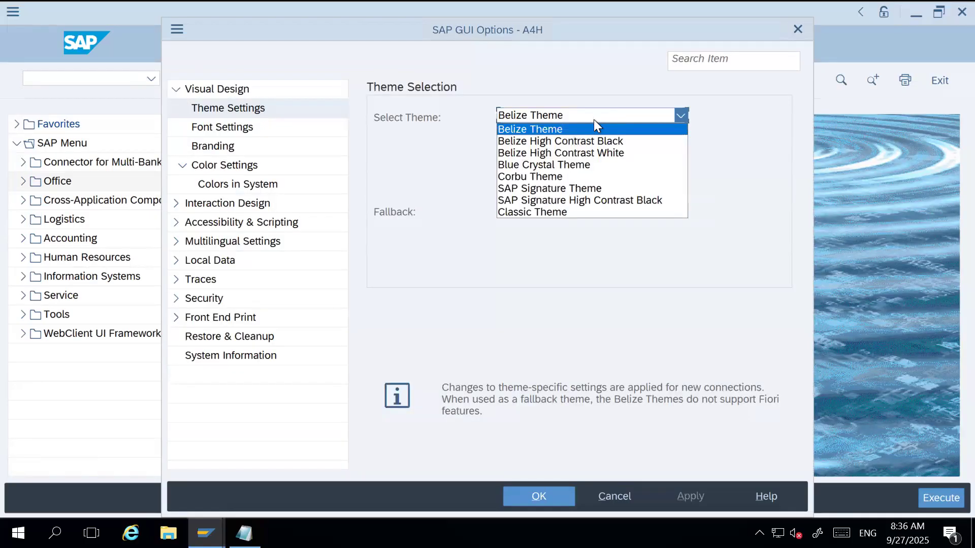
pyautogui.click(534, 189)
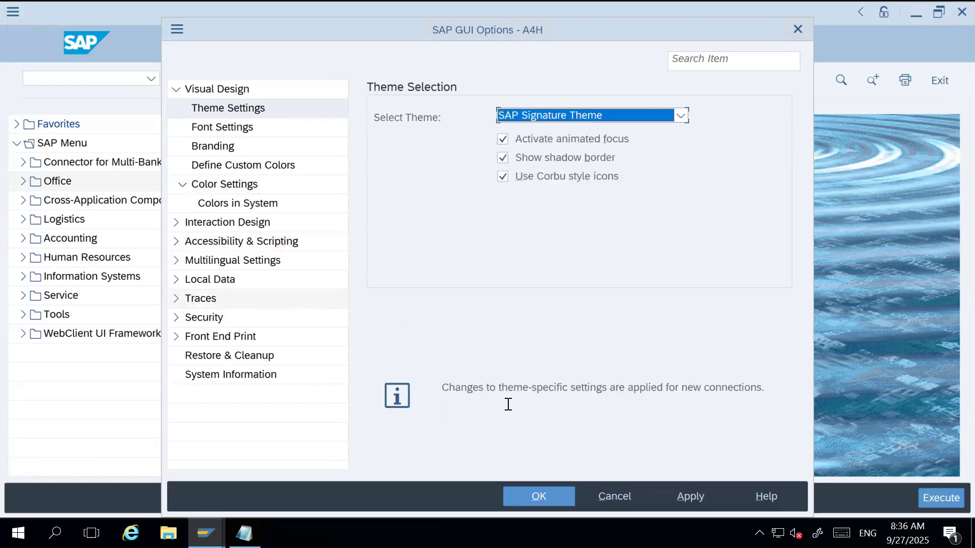
pyautogui.click(693, 495)
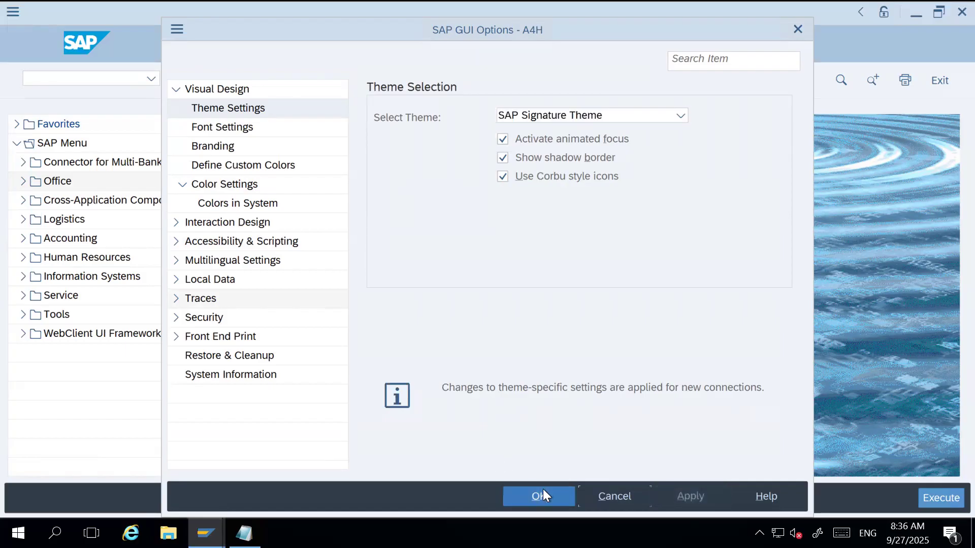
# In the Visualization 1 options, enable showing keys within dropdown lists and sorting by keys, and save the settings.
pyautogui.click(175, 223)
pyautogui.click(222, 267)
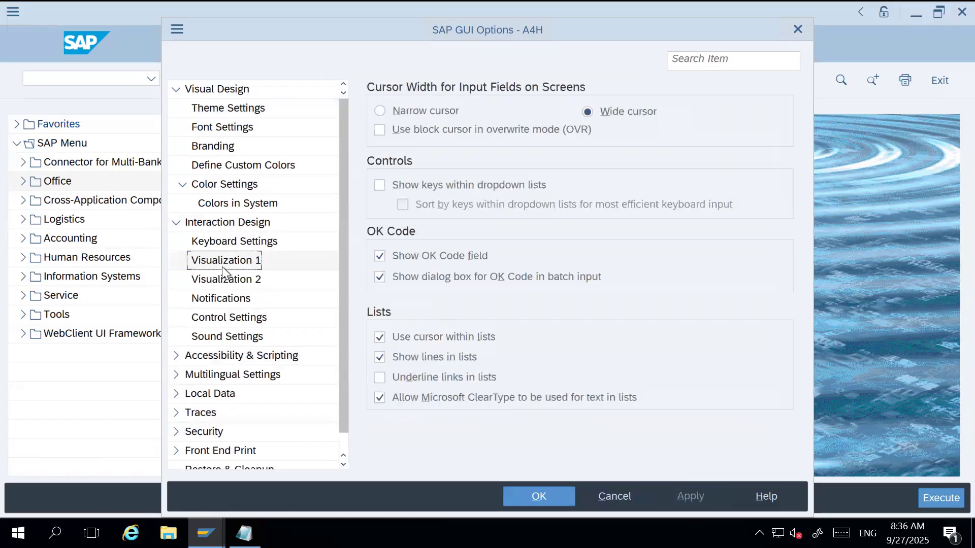
pyautogui.click(378, 184)
pyautogui.click(402, 203)
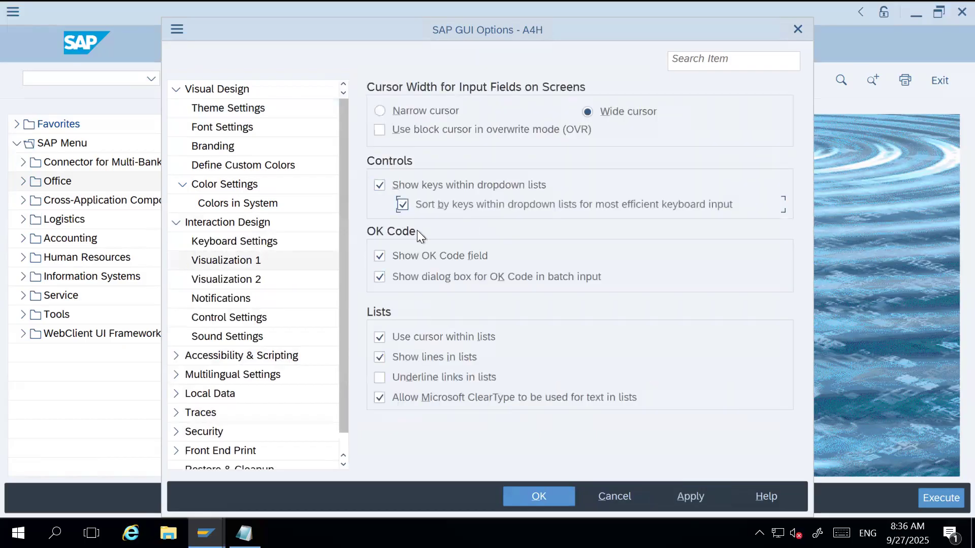
pyautogui.click(684, 495)
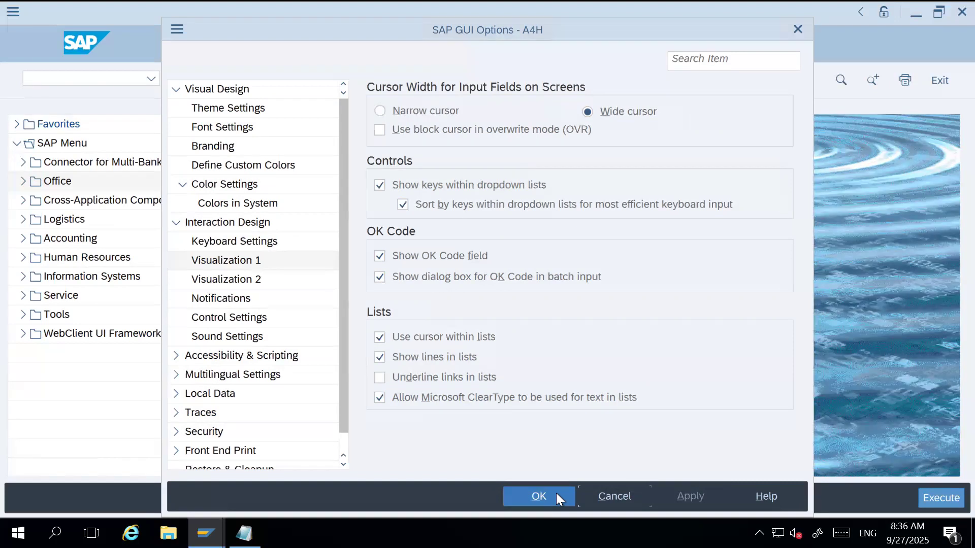
pyautogui.click(556, 493)
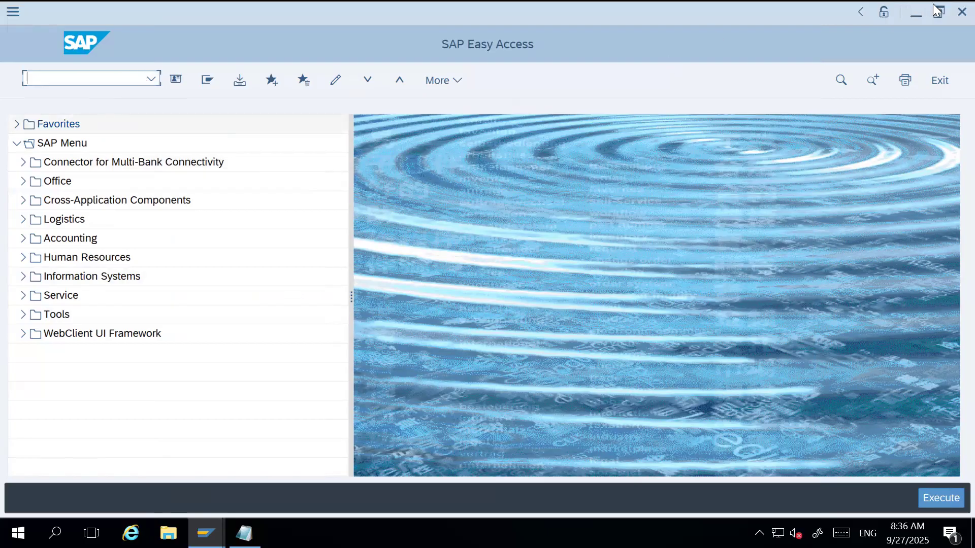
# Log off from the SAP system, close SAP Logon, and refresh the desktop.
pyautogui.click(948, 13)
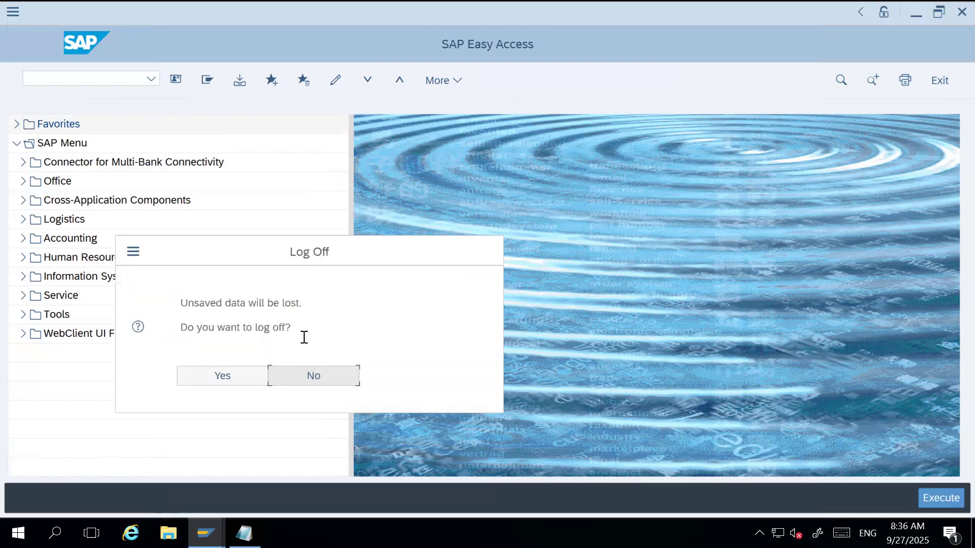
pyautogui.click(224, 376)
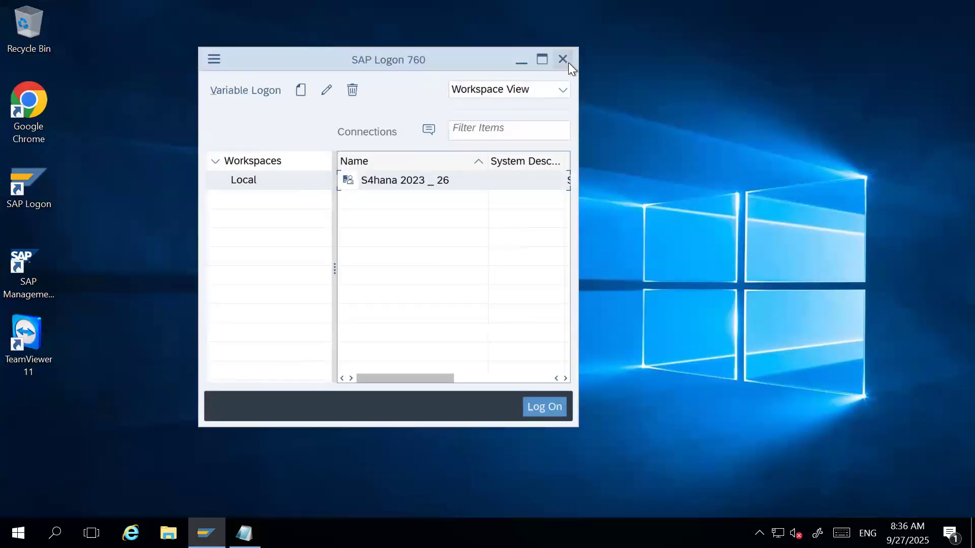
pyautogui.click(562, 60)
pyautogui.rightClick(371, 104)
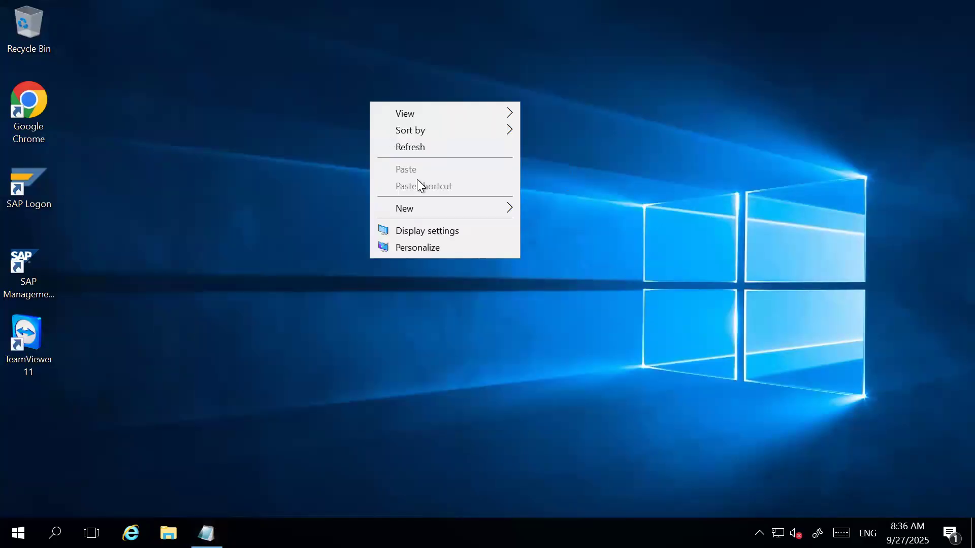
pyautogui.click(426, 151)
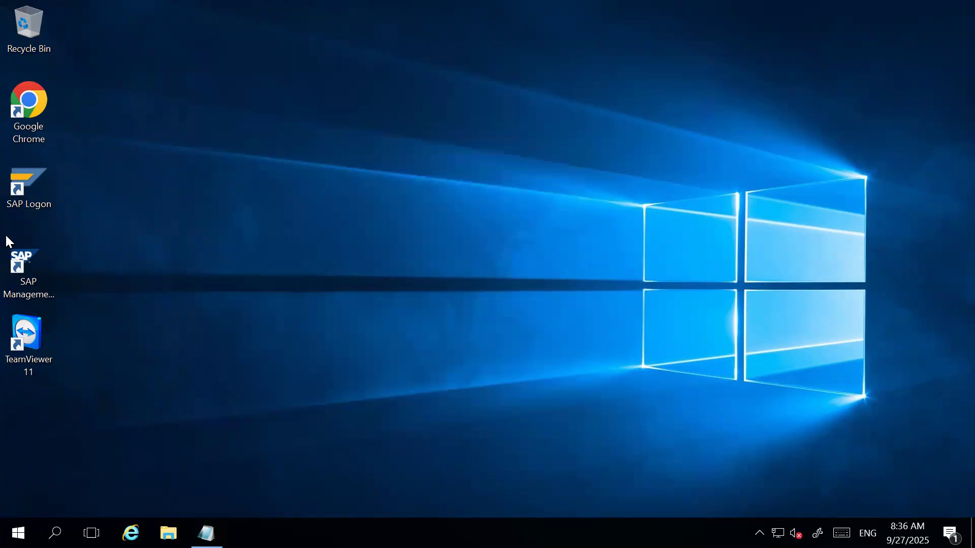
# Reopen SAP Logon and log on to S4hana 2023 _ 26 with the user name and account password.
pyautogui.doubleClick(31, 189)
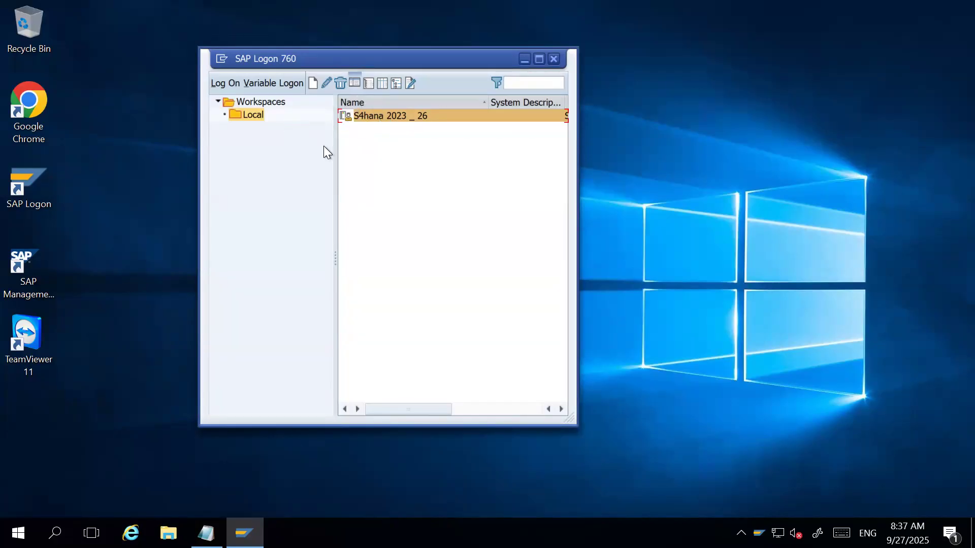
pyautogui.doubleClick(398, 117)
pyautogui.write('satya')
pyautogui.press('Tab')
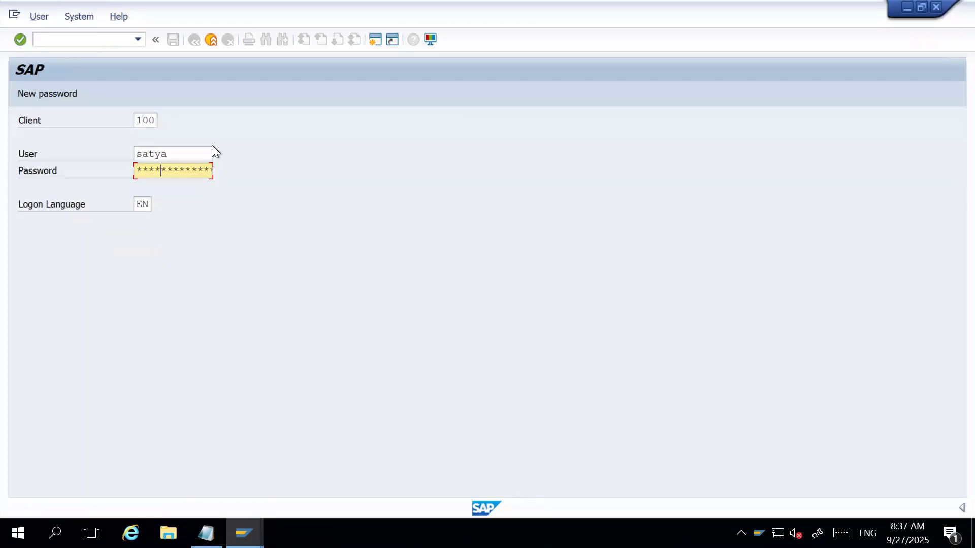
pyautogui.write('*')
pyautogui.press('Return')
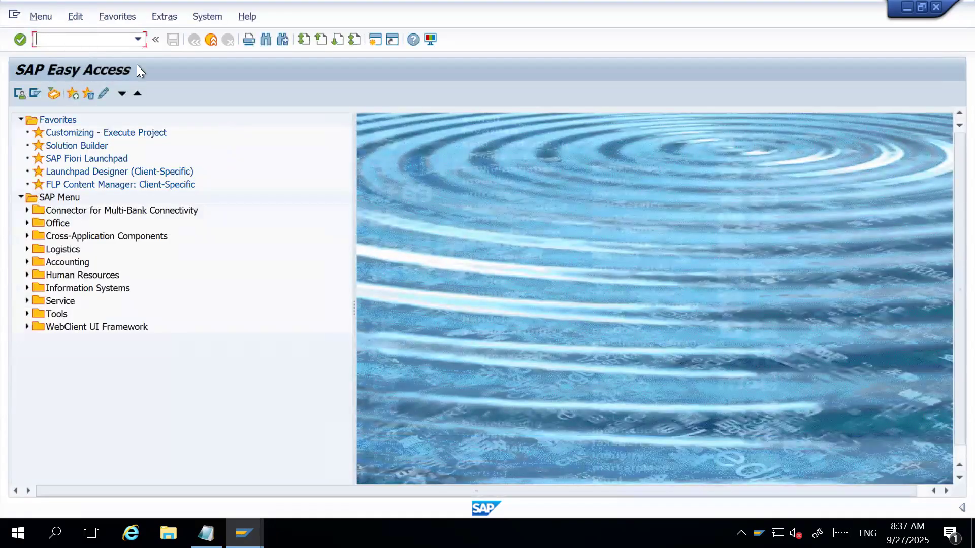
# Open the implementation guide with transaction SIMG and expand Enterprise Structure down to the Definition areas.
pyautogui.write('SIMG')
pyautogui.press('Return')
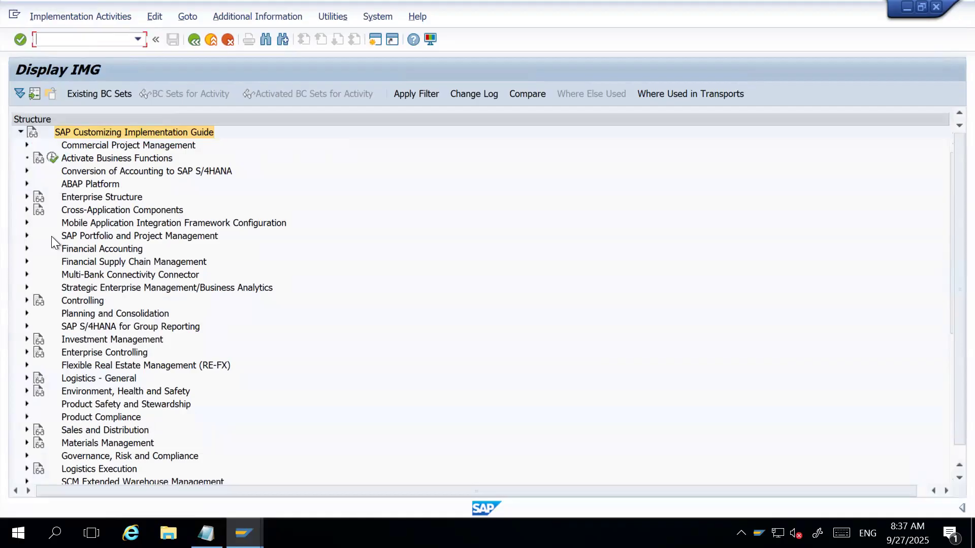
pyautogui.click(26, 196)
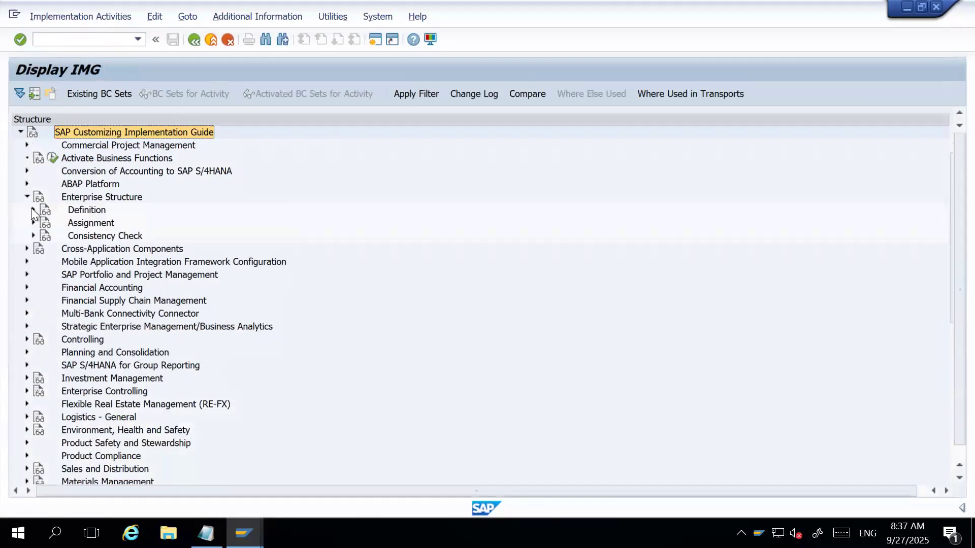
pyautogui.click(33, 209)
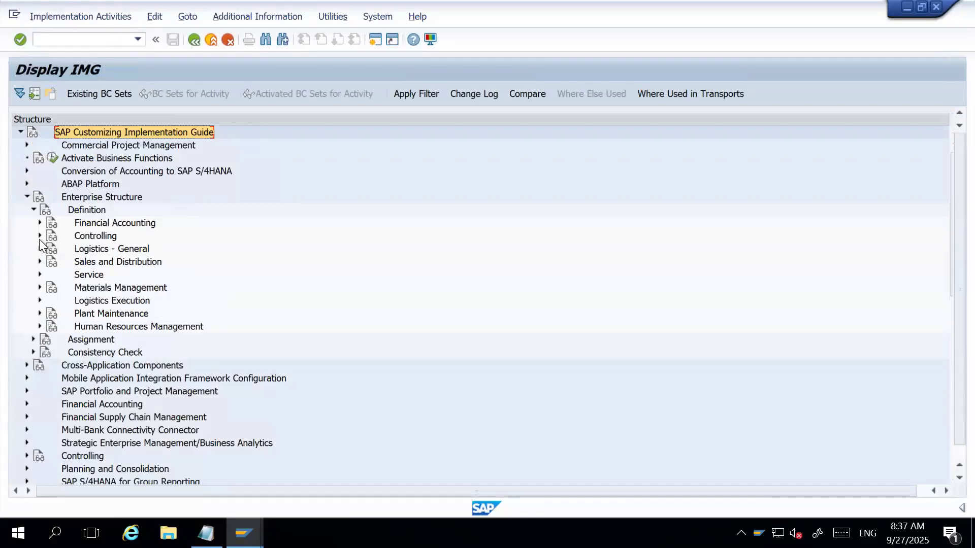
# Expand Financial Accounting under Definition and open the Define company activity.
pyautogui.click(39, 223)
pyautogui.click(119, 236)
pyautogui.click(108, 223)
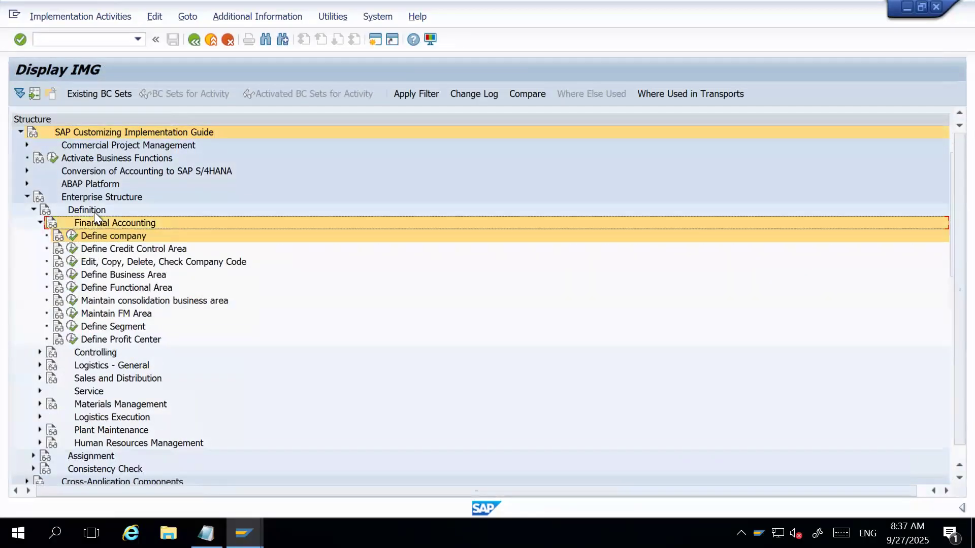
pyautogui.click(93, 212)
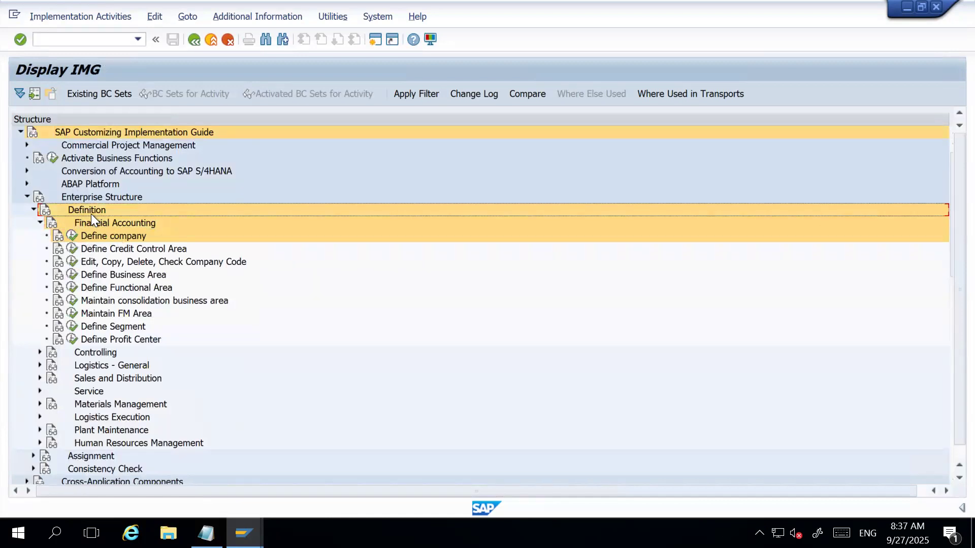
pyautogui.click(72, 235)
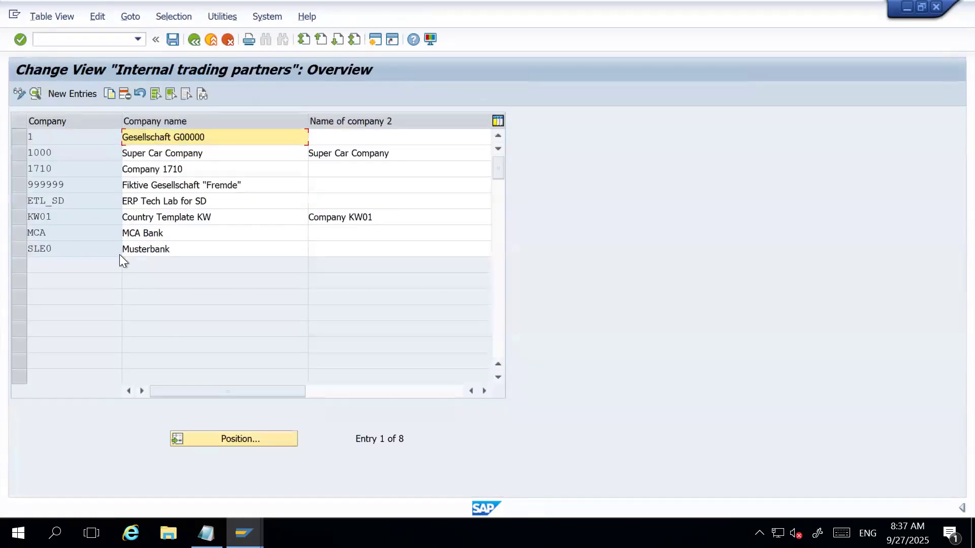
# Switch to Notepad and insert "Finance Org. Structure" as item 1 of the list, numbering the MM Org. Structure line as item 2.
pyautogui.hotkey('alt', 'Tab')
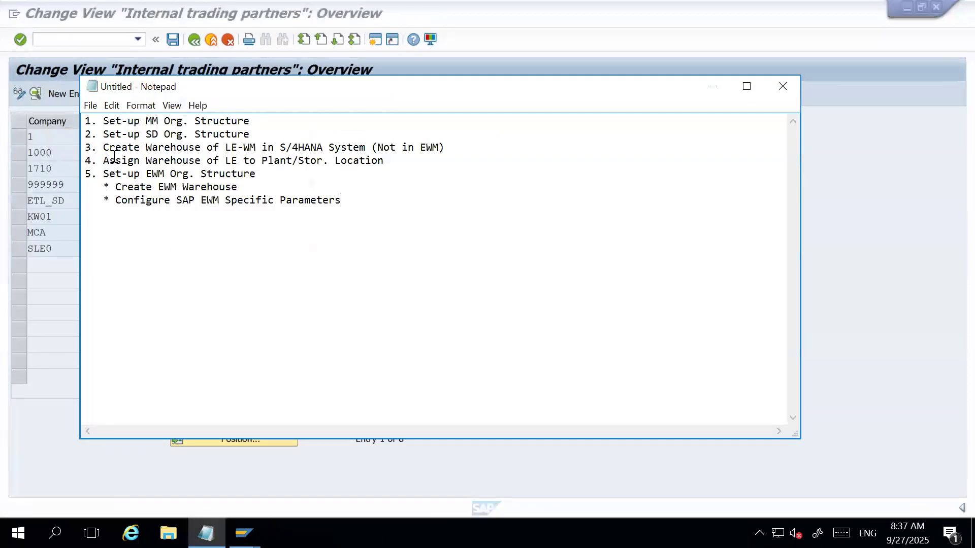
pyautogui.click(104, 123)
pyautogui.press('Return')
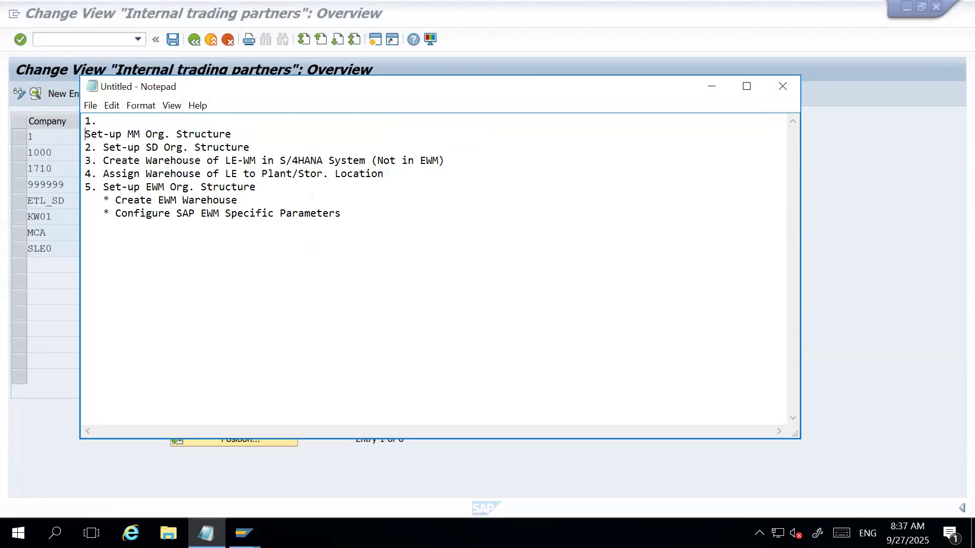
pyautogui.write('2.')
pyautogui.click(124, 117)
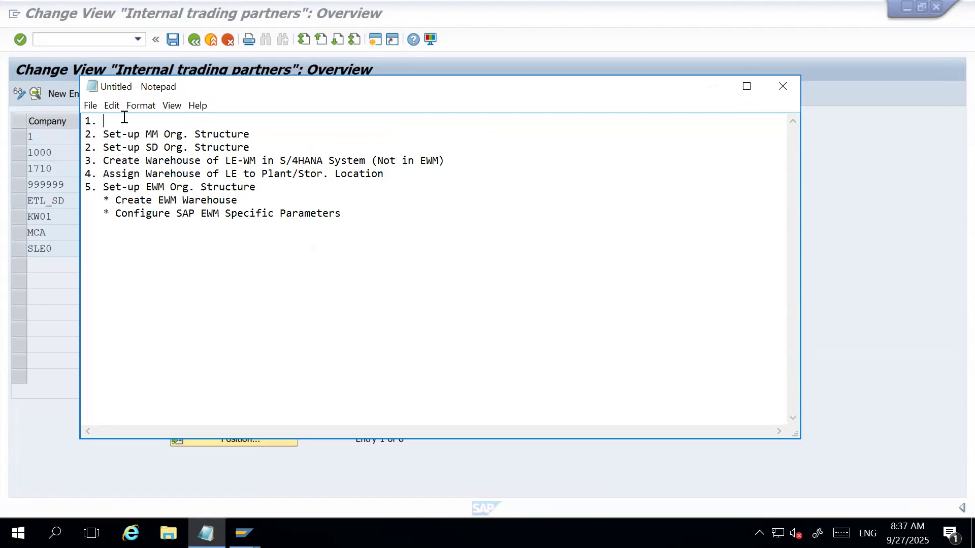
pyautogui.write('Finance Org. Structure')
# Renumber the remaining list items from SD Org. Structure through EWM Org. Structure as 3 to 6, and minimize the notes.
pyautogui.click(91, 148)
pyautogui.press('BackSpace')
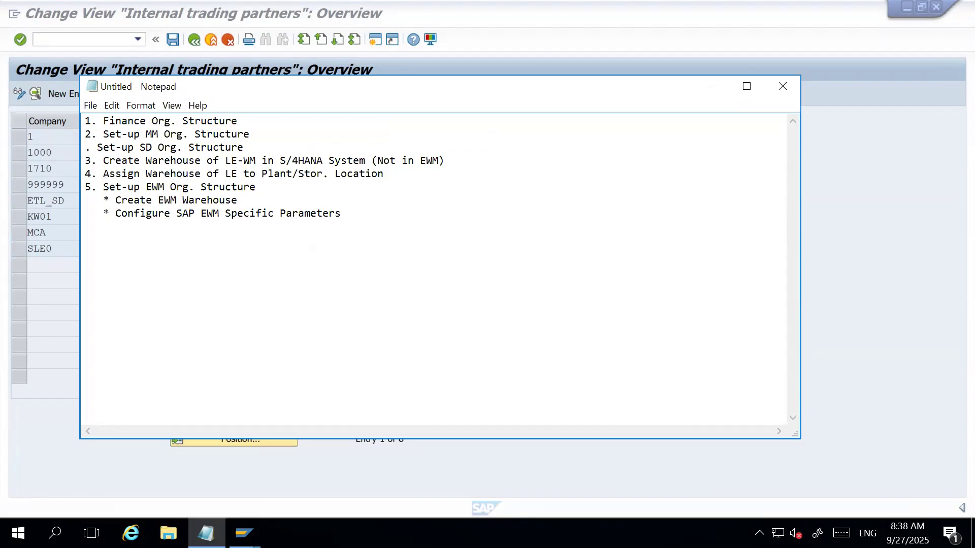
pyautogui.write('3')
pyautogui.press('Down')
pyautogui.press('BackSpace')
pyautogui.write('4')
pyautogui.press('Down')
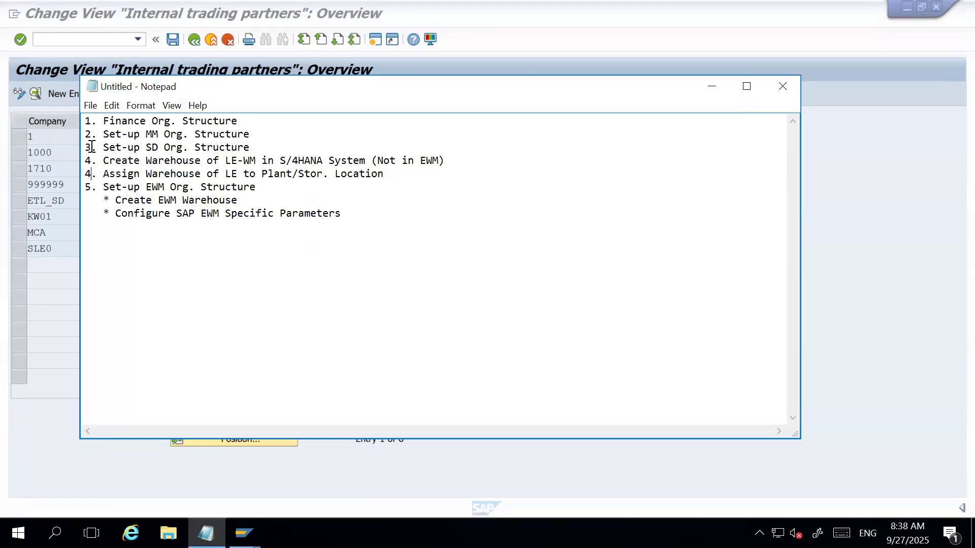
pyautogui.press('BackSpace')
pyautogui.write('5')
pyautogui.press('Down')
pyautogui.press('BackSpace')
pyautogui.write('6')
pyautogui.click(711, 89)
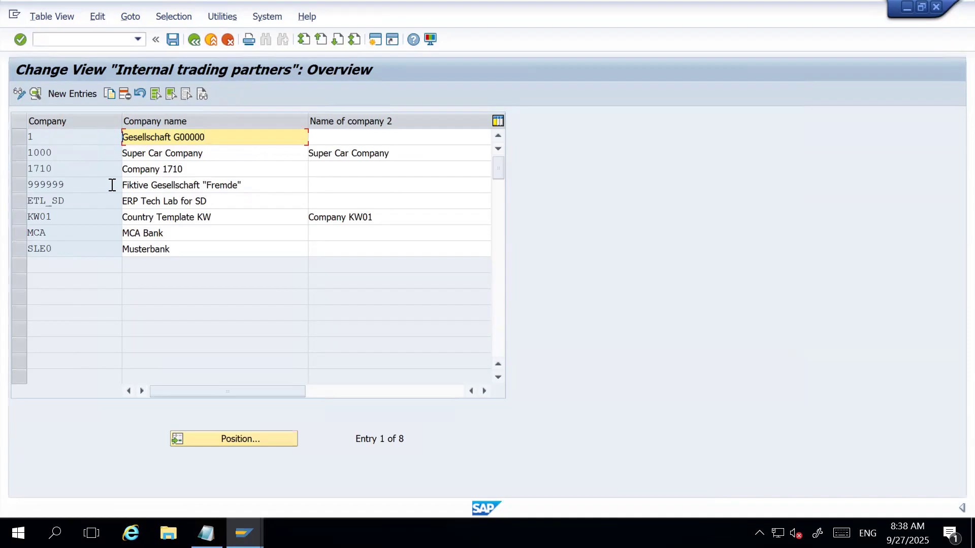
# Start a new company entry with company ID TATA and company name TATA Motors.
pyautogui.click(89, 94)
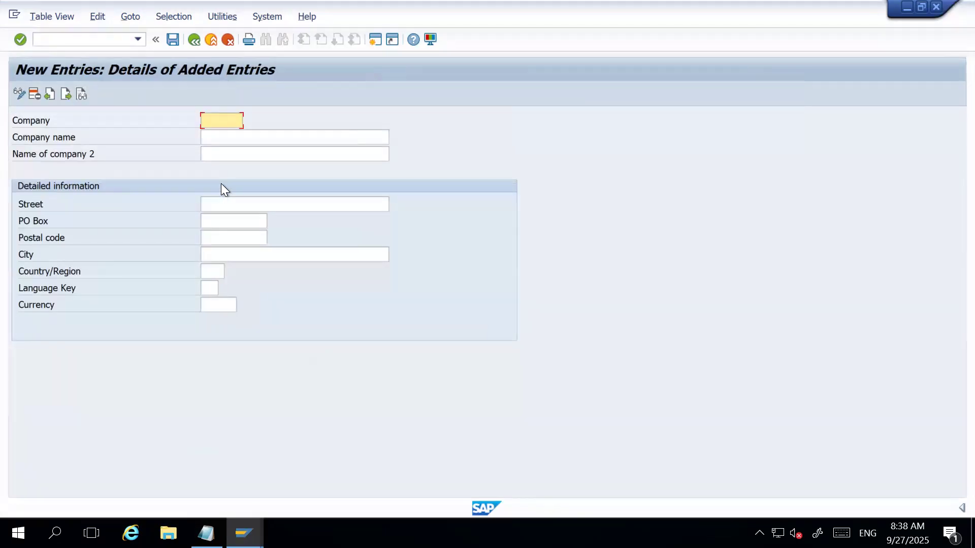
pyautogui.write('TATA')
pyautogui.press('Tab')
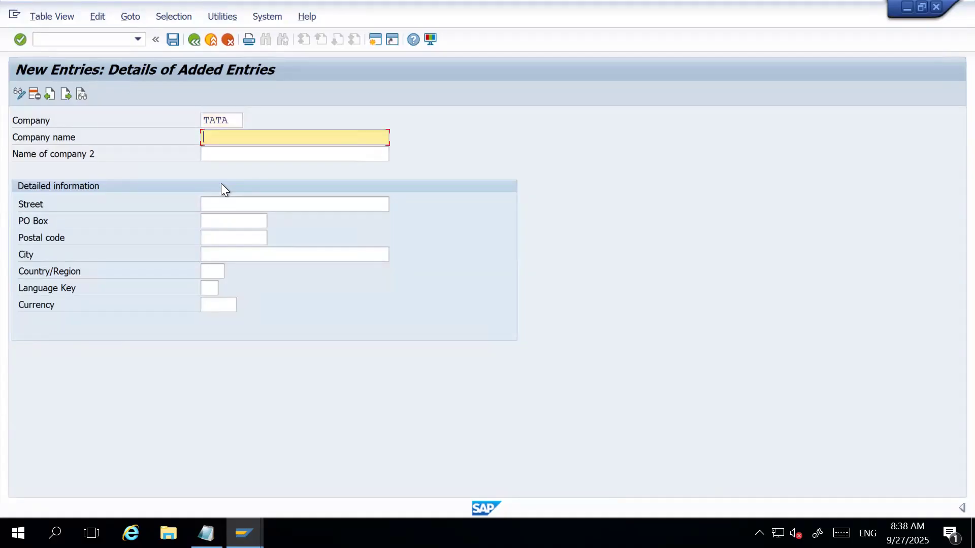
pyautogui.write('TATA Motors')
# Change the new entry's company ID to HARMAN.
pyautogui.click(231, 120)
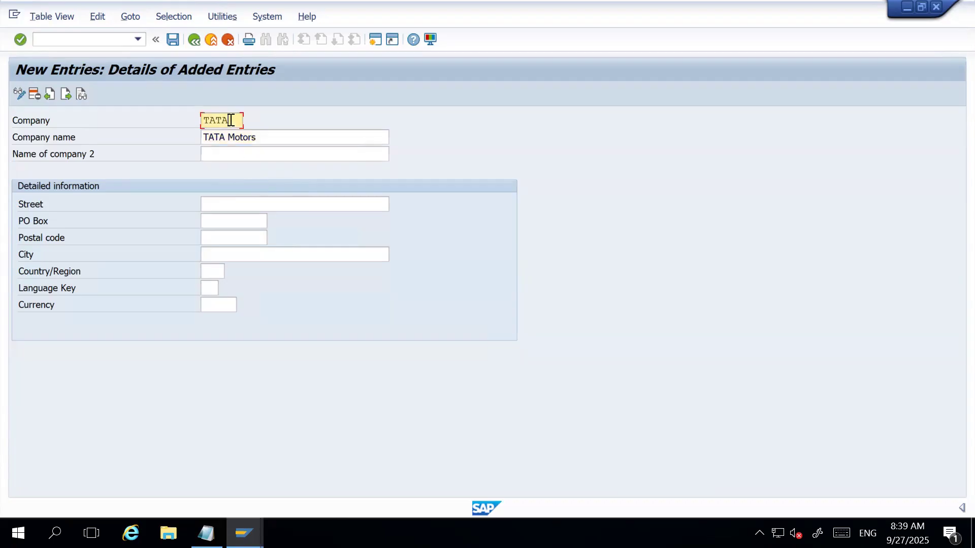
pyautogui.press('BackSpace')
pyautogui.press('BackSpace')
pyautogui.press('BackSpace')
pyautogui.press('BackSpace')
pyautogui.write('HARAMN')
pyautogui.press('BackSpace')
pyautogui.press('BackSpace')
pyautogui.press('BackSpace')
pyautogui.write('MAN')
# Replace the company name with HARMAN Technologies.
pyautogui.click(285, 134)
pyautogui.hotkey('ctrl', 'a')
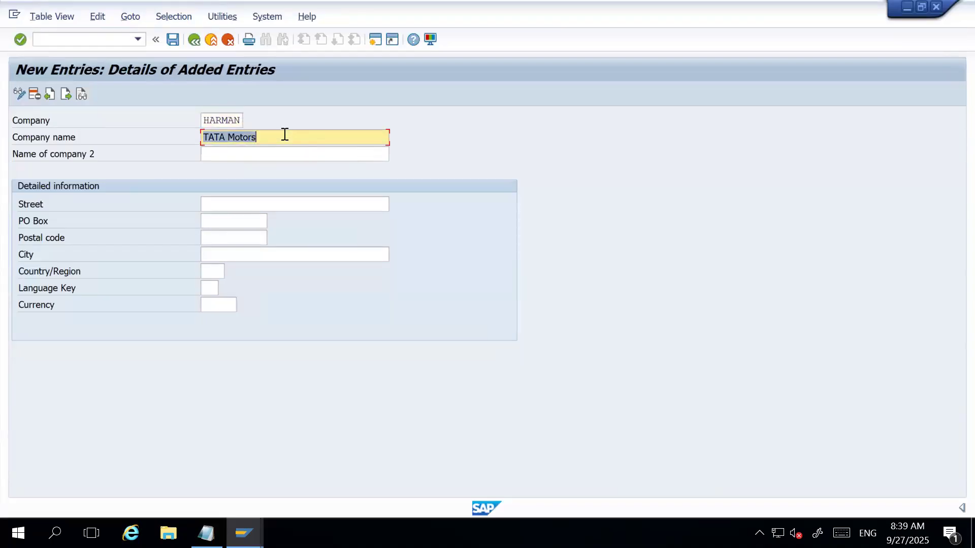
pyautogui.write('HARAM')
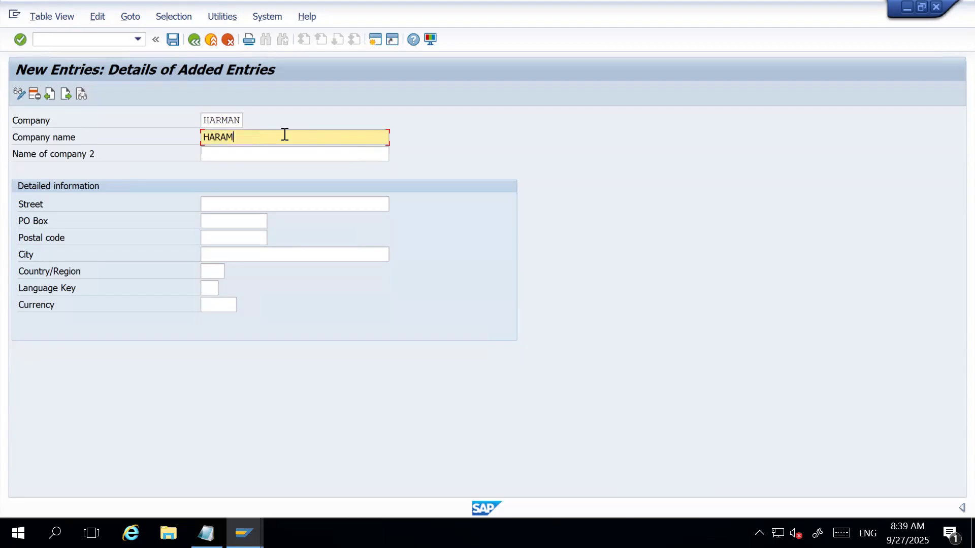
pyautogui.press('BackSpace')
pyautogui.press('BackSpace')
pyautogui.write('MAN TEch')
pyautogui.press('BackSpace')
pyautogui.press('BackSpace')
pyautogui.press('BackSpace')
pyautogui.write('echnologies')
# Enter Dallas as the company's city and US as its country, leaving street, PO box and postal code empty.
pyautogui.click(233, 199)
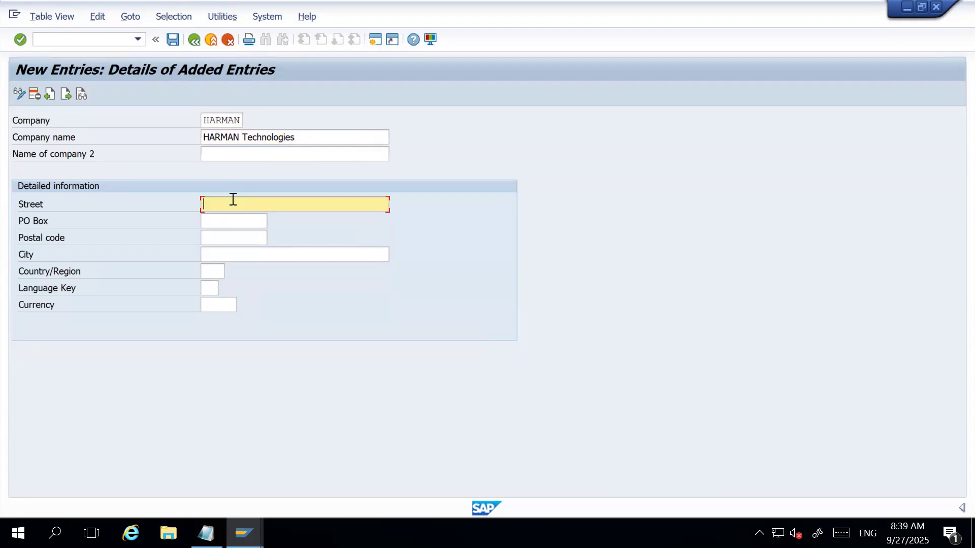
pyautogui.press('Tab')
pyautogui.press('Tab')
pyautogui.press('Tab')
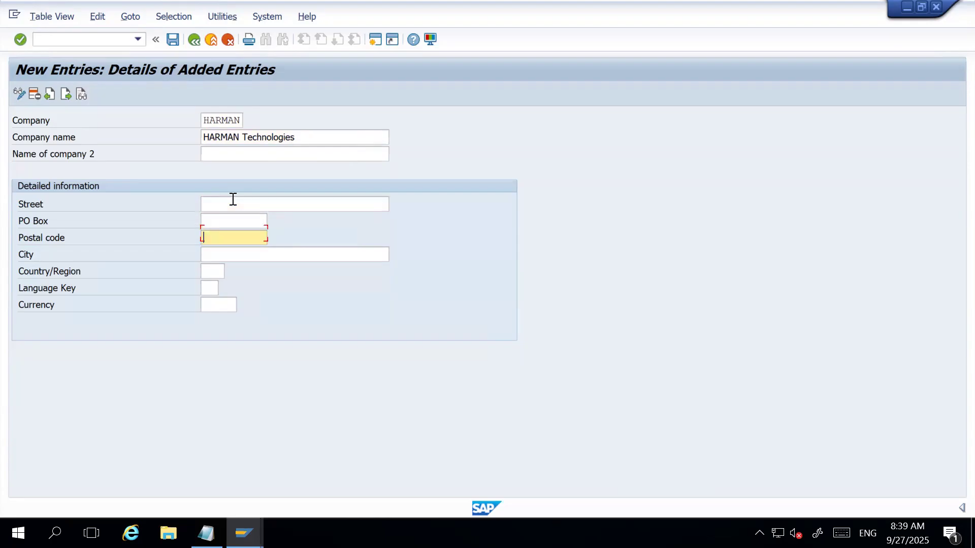
pyautogui.write('Dal')
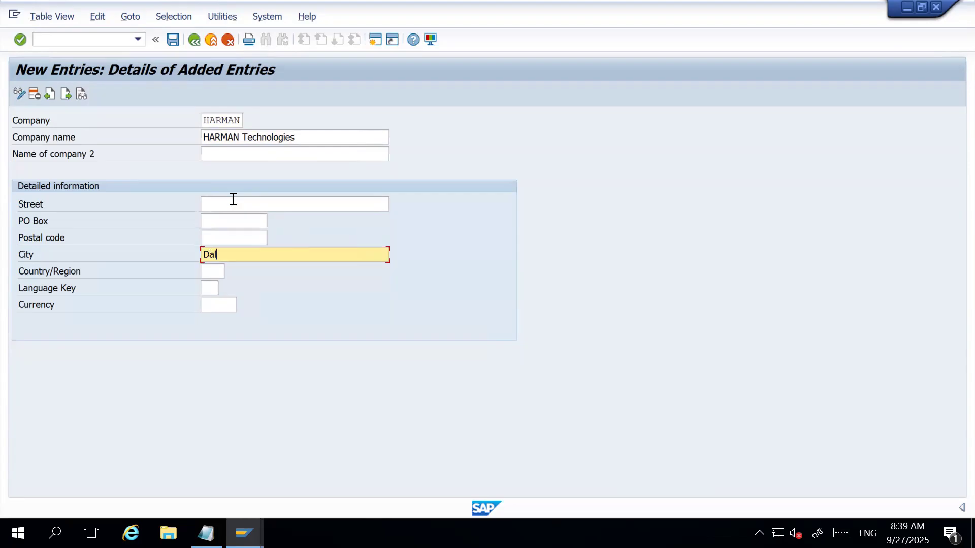
pyautogui.write('las')
pyautogui.press('Tab')
pyautogui.write('US')
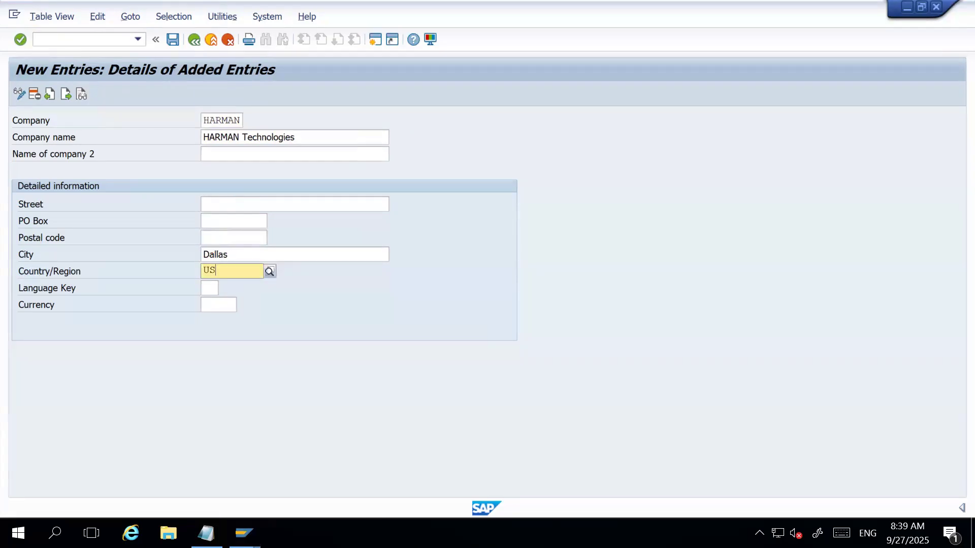
pyautogui.press('Down')
pyautogui.press('Return')
# Set the company's language key to EN and its currency to USD, and validate the entry.
pyautogui.press('Tab')
pyautogui.write('EN')
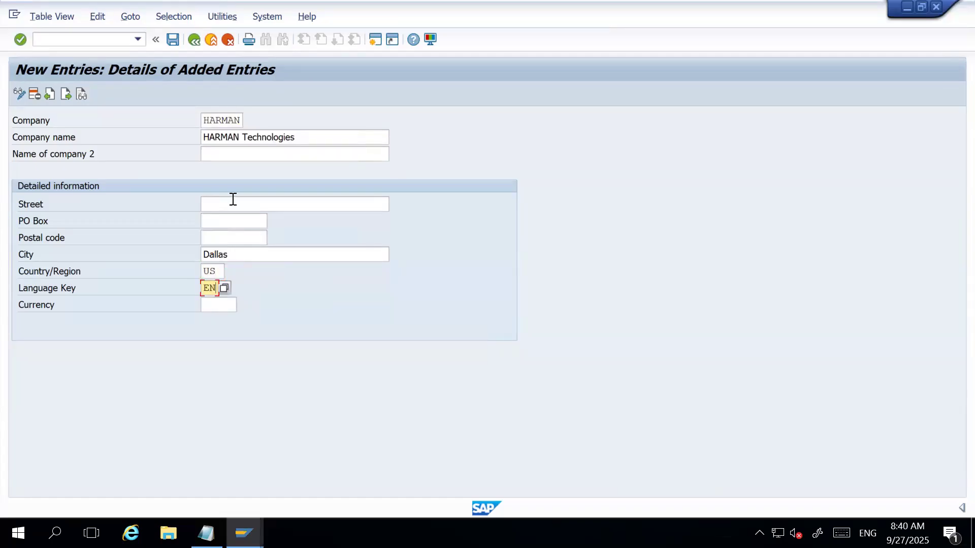
pyautogui.press('Tab')
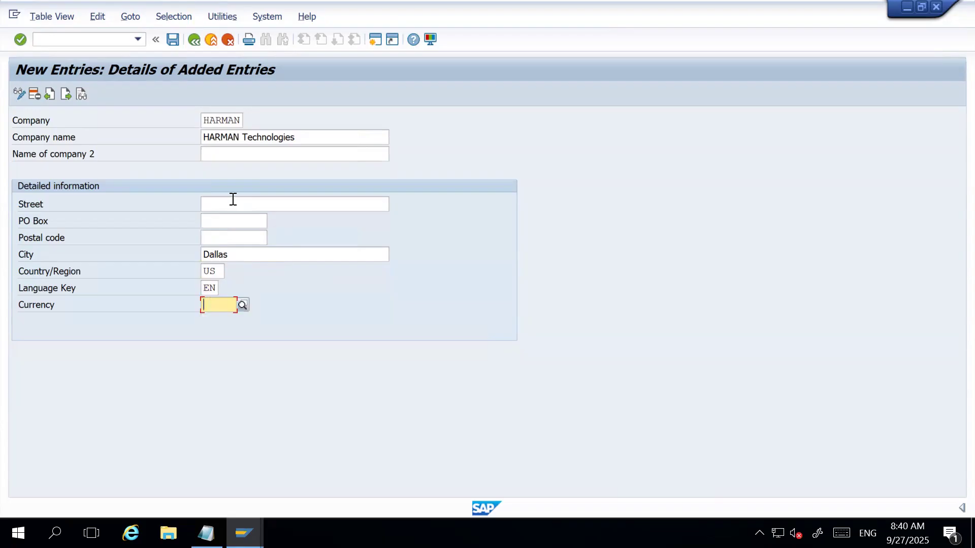
pyautogui.write('USD')
pyautogui.press('Down')
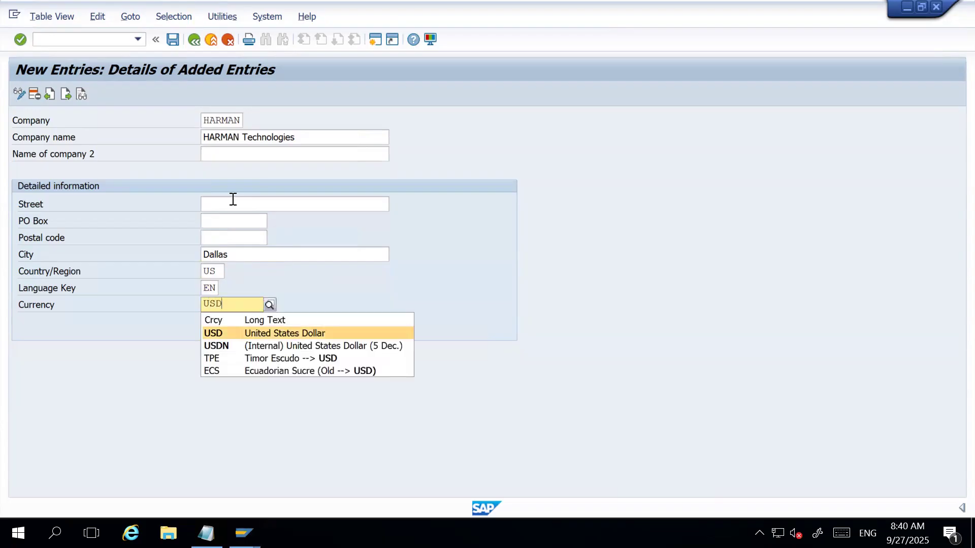
pyautogui.press('Return')
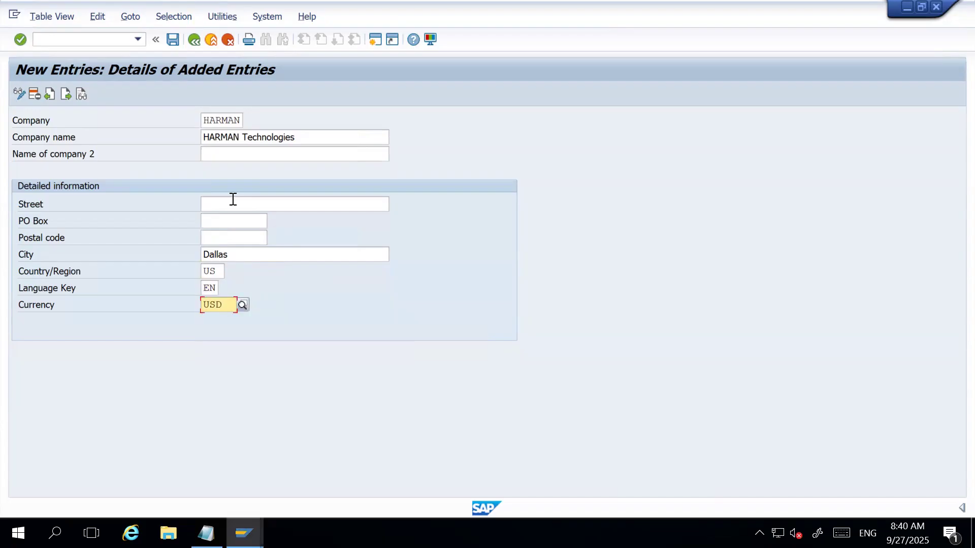
pyautogui.press('Return')
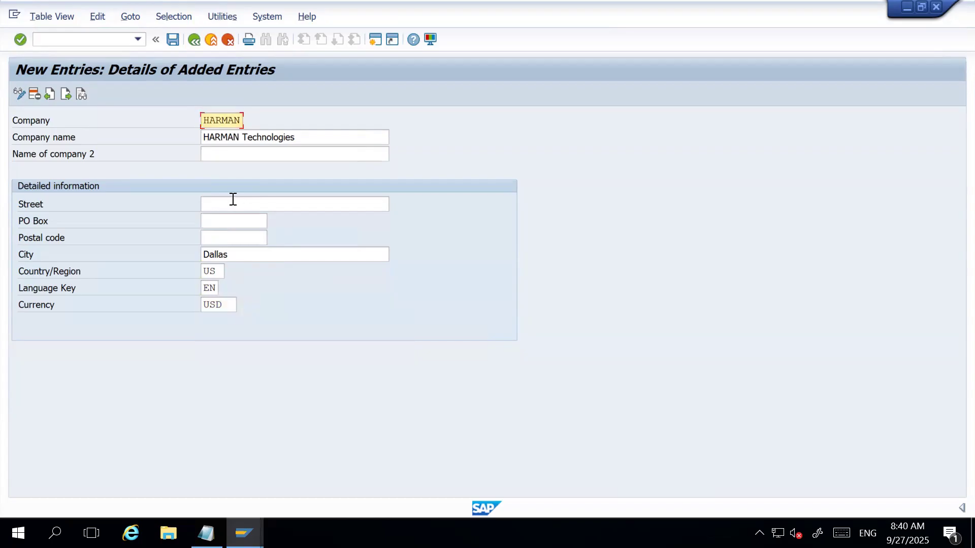
pyautogui.click(173, 41)
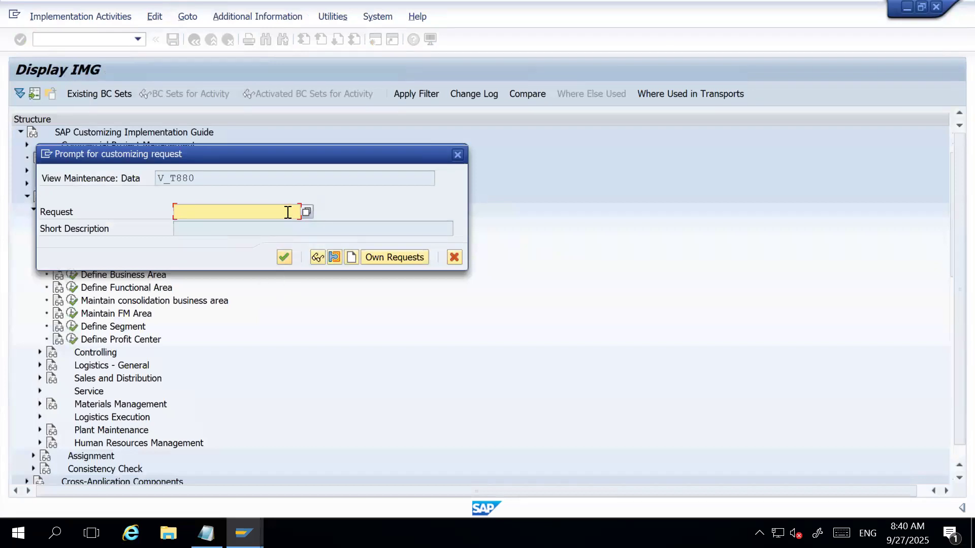
pyautogui.click(454, 257)
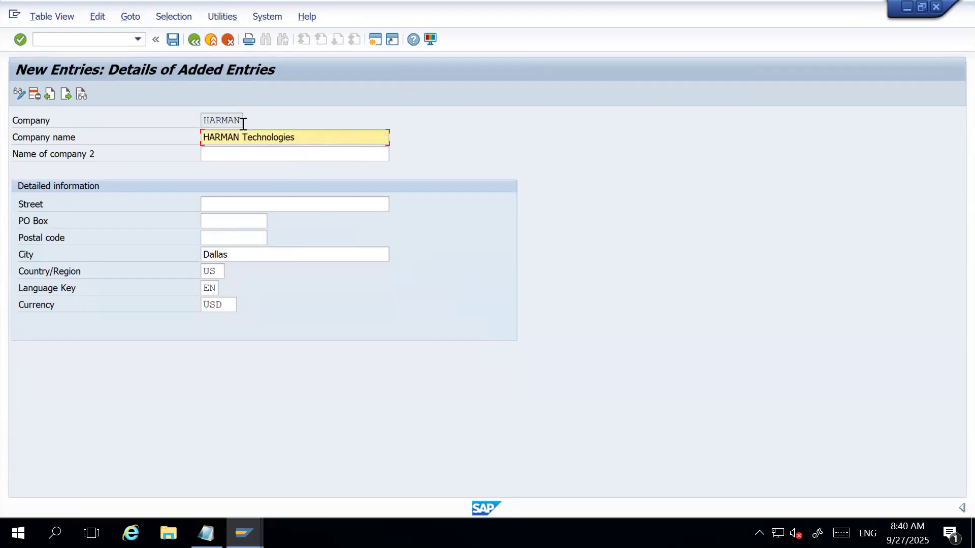
pyautogui.click(243, 121)
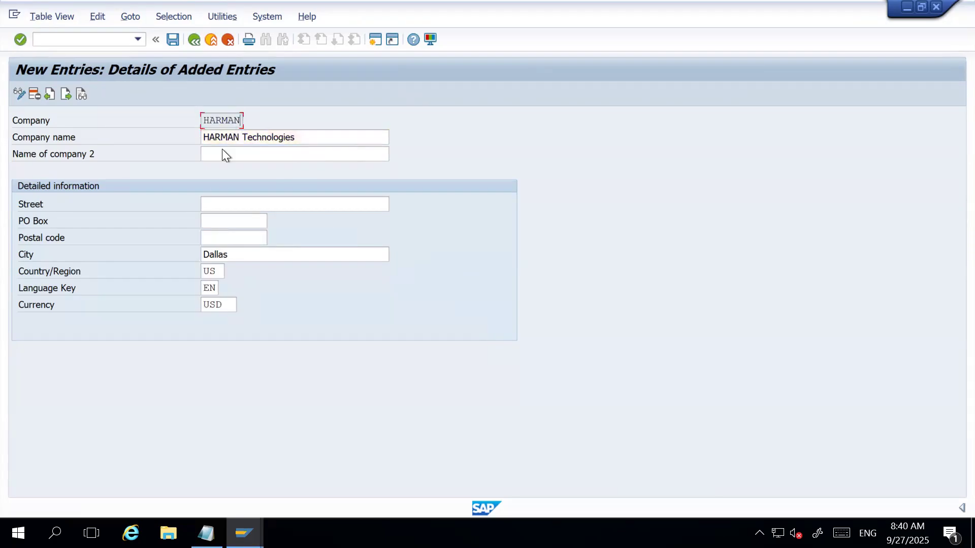
# Save the HARMAN company under a new customizing request with the short description "HARMAN Company Set-up".
pyautogui.click(175, 41)
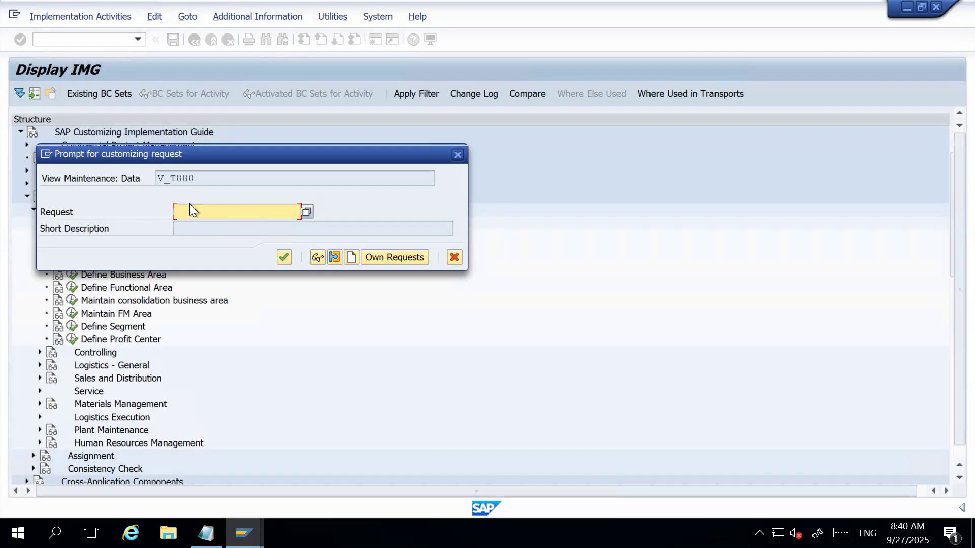
pyautogui.click(203, 180)
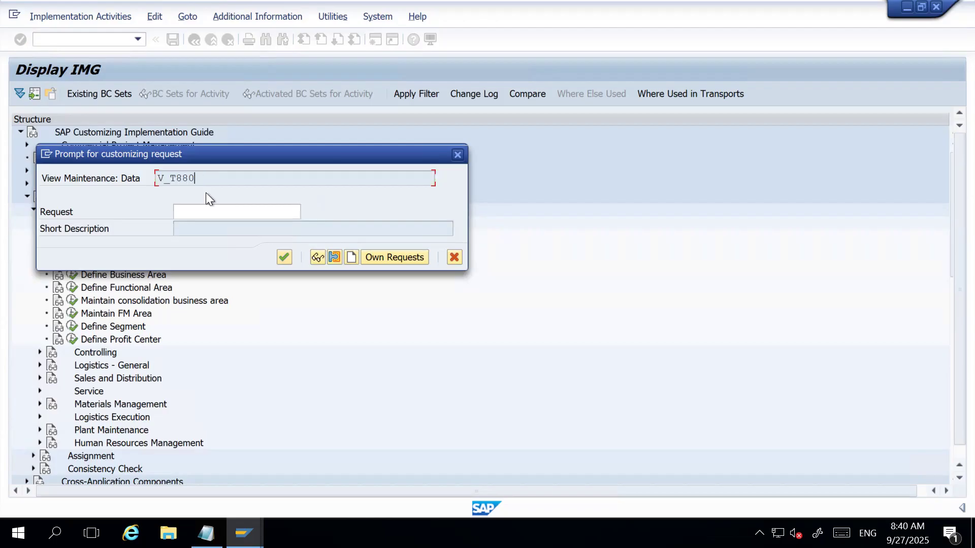
pyautogui.click(283, 214)
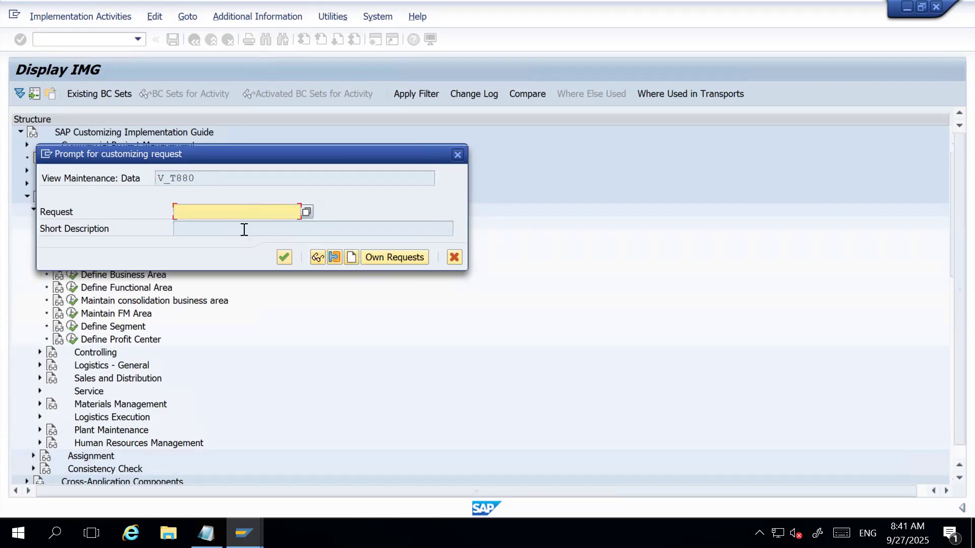
pyautogui.click(351, 259)
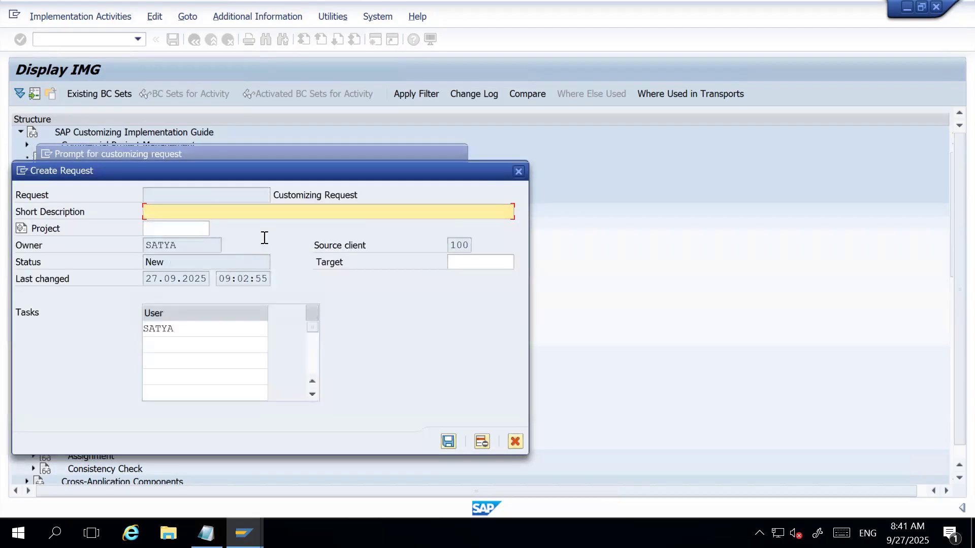
pyautogui.write('HARMAN Company Set-up')
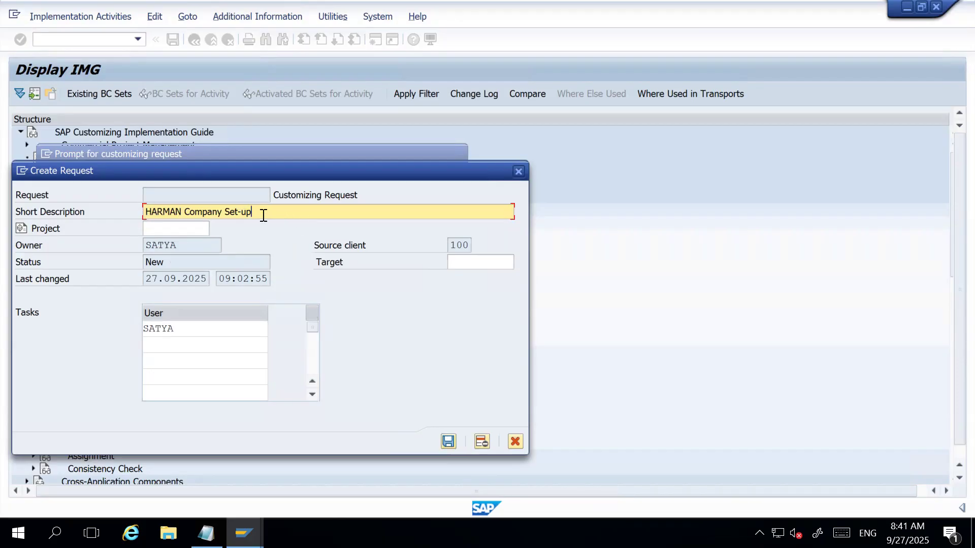
pyautogui.click(448, 442)
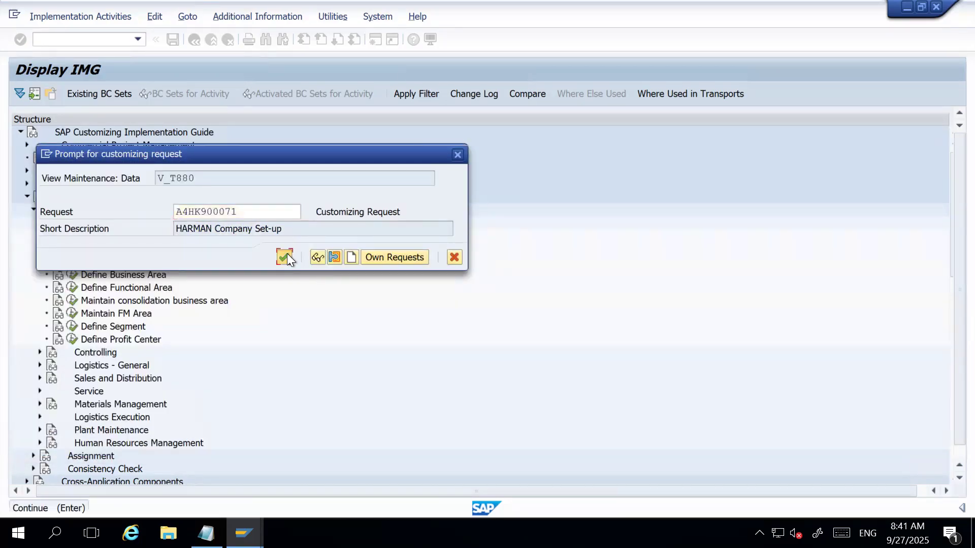
pyautogui.click(288, 255)
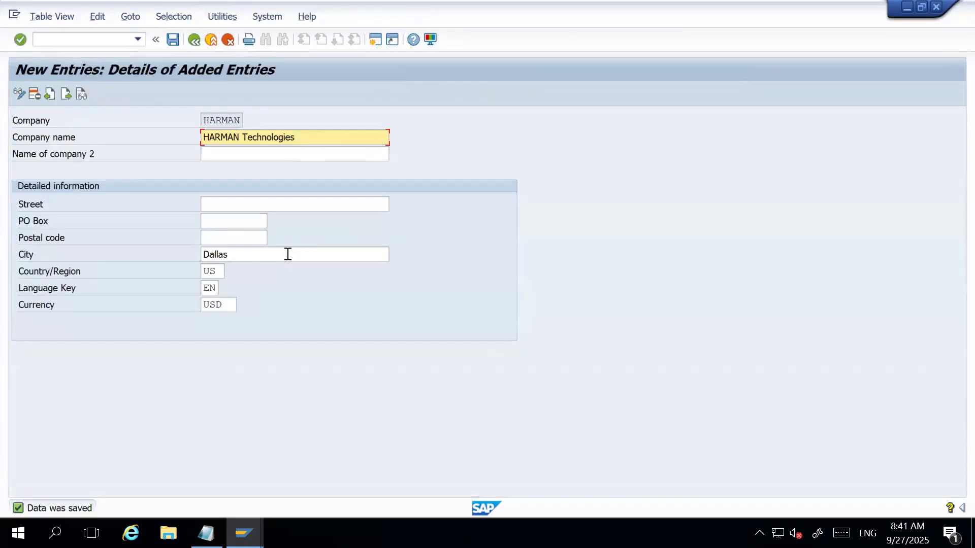
pyautogui.click(178, 41)
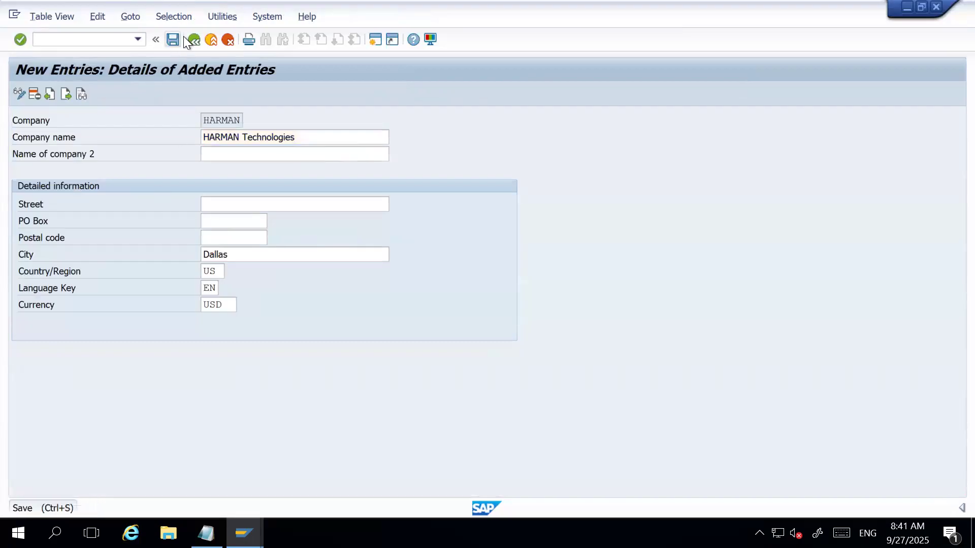
# Return to the implementation guide and open the "Copy, delete, check company code" activity under Financial Accounting in the Enterprise Structure definition.
pyautogui.click(194, 39)
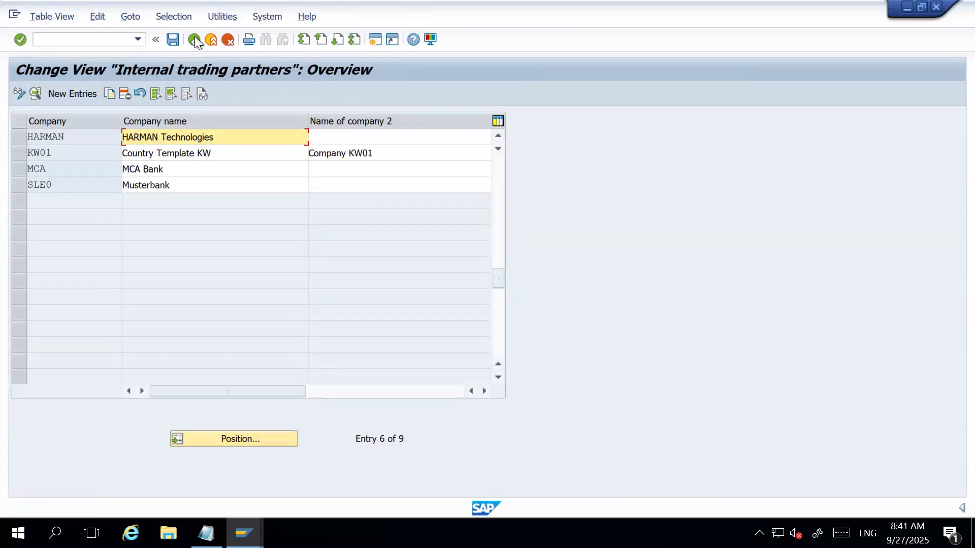
pyautogui.click(195, 39)
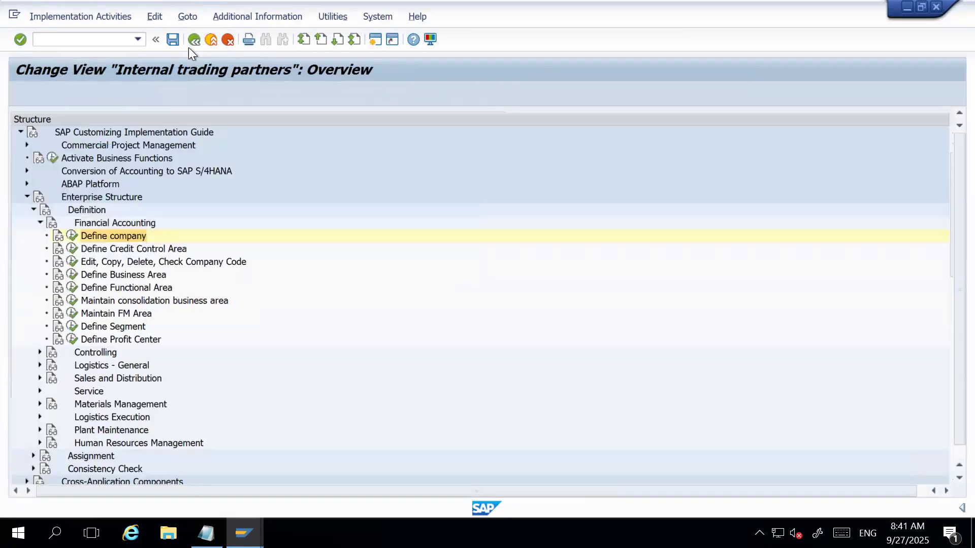
pyautogui.click(87, 263)
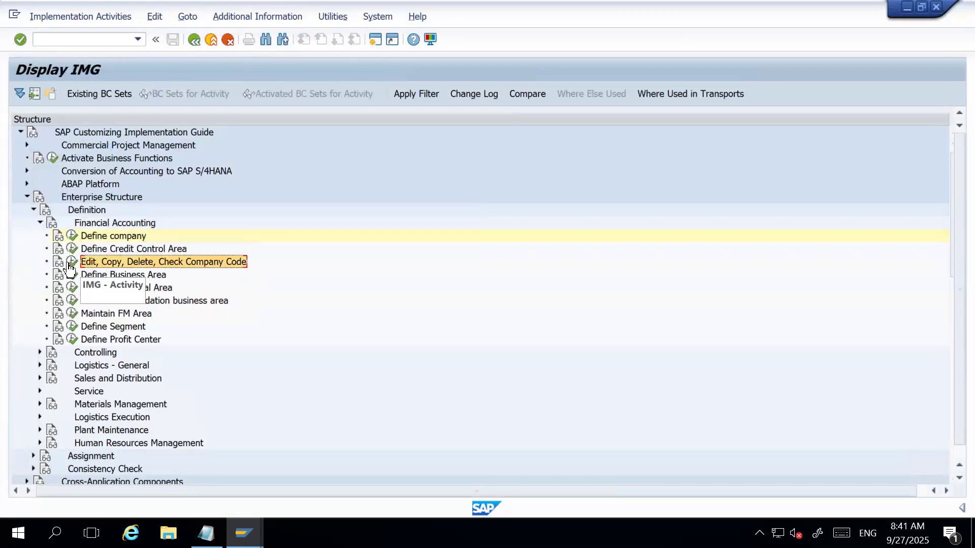
pyautogui.click(97, 261)
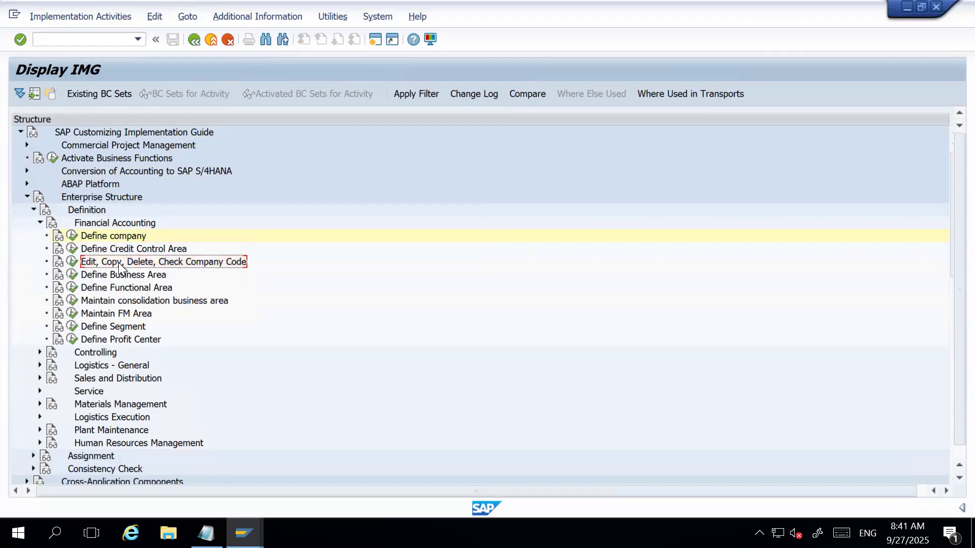
pyautogui.click(155, 265)
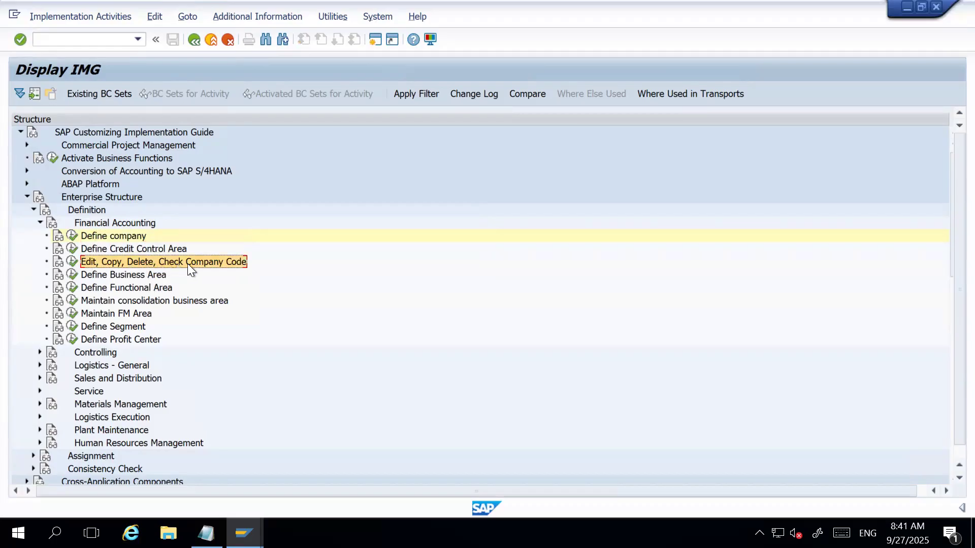
pyautogui.keyDown('ctrl'); pyautogui.click(99, 218); pyautogui.keyUp('ctrl')
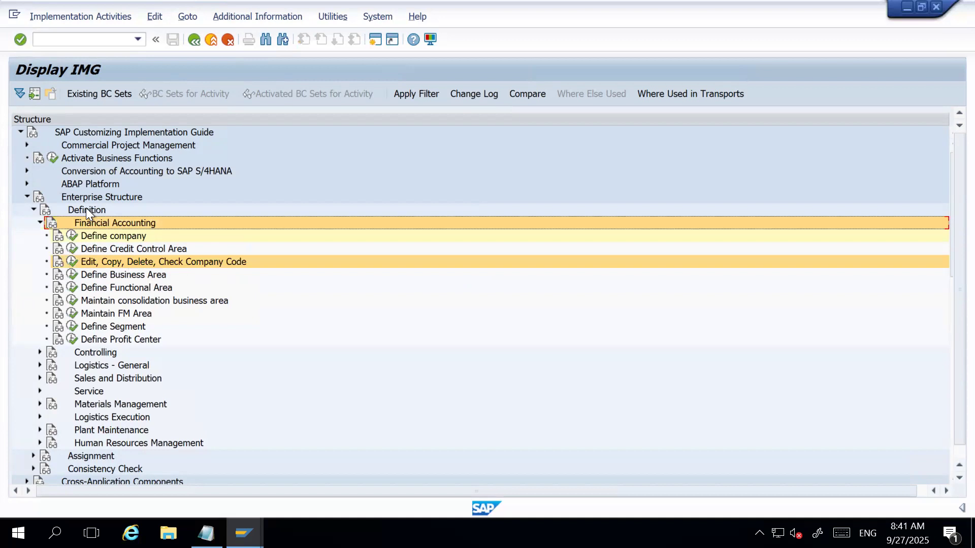
pyautogui.keyDown('ctrl'); pyautogui.click(87, 209); pyautogui.keyUp('ctrl')
pyautogui.keyDown('ctrl'); pyautogui.click(84, 196); pyautogui.keyUp('ctrl')
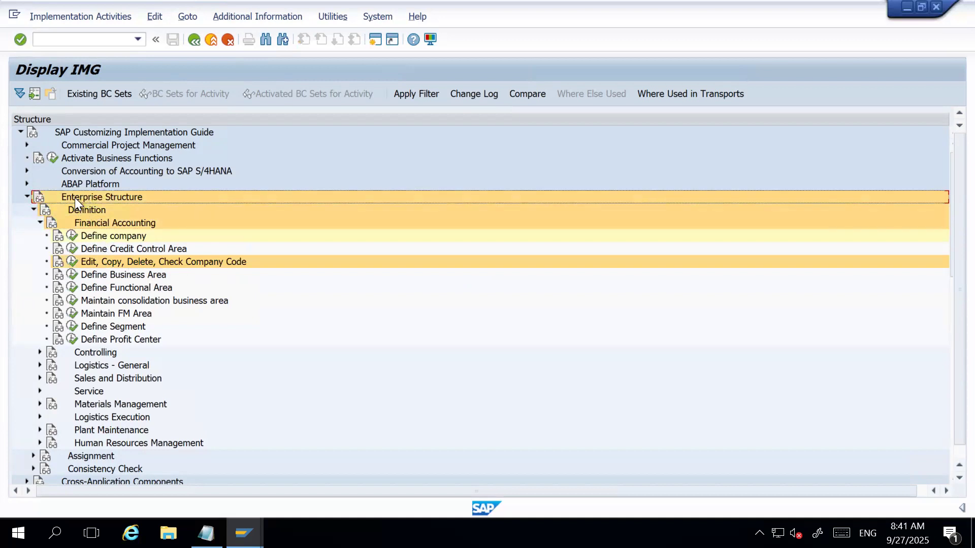
pyautogui.click(75, 264)
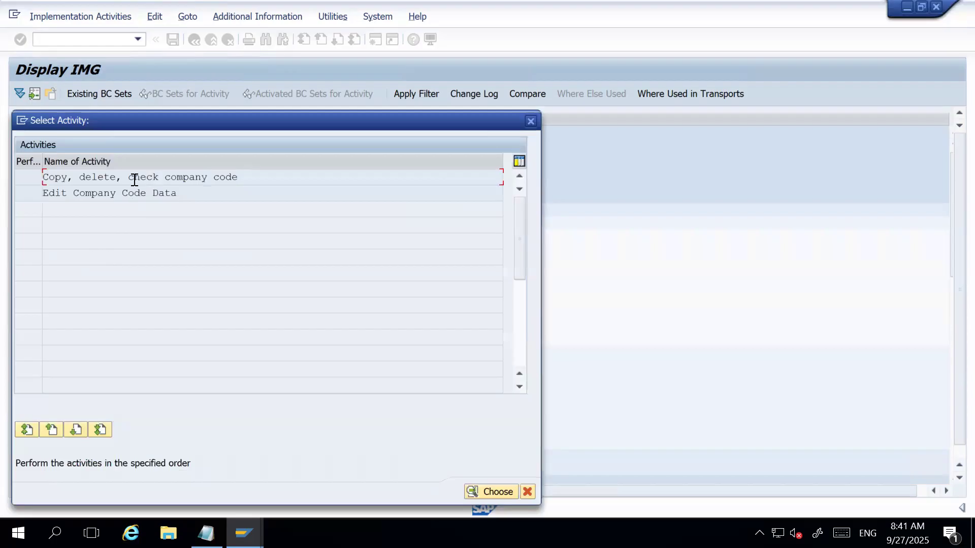
pyautogui.doubleClick(157, 176)
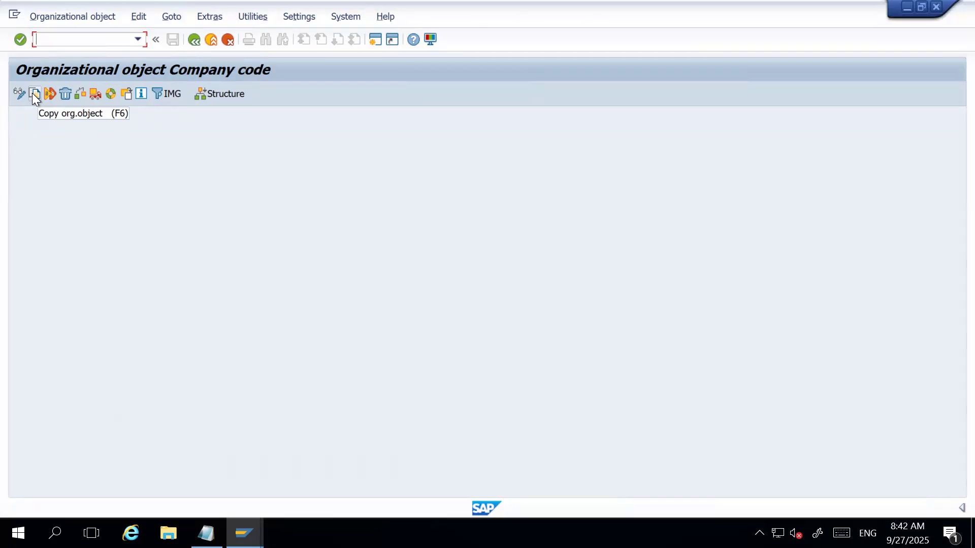
# Start copying a company code and choose 1710, the Palo Alto code with USD currency, as the source.
pyautogui.click(32, 93)
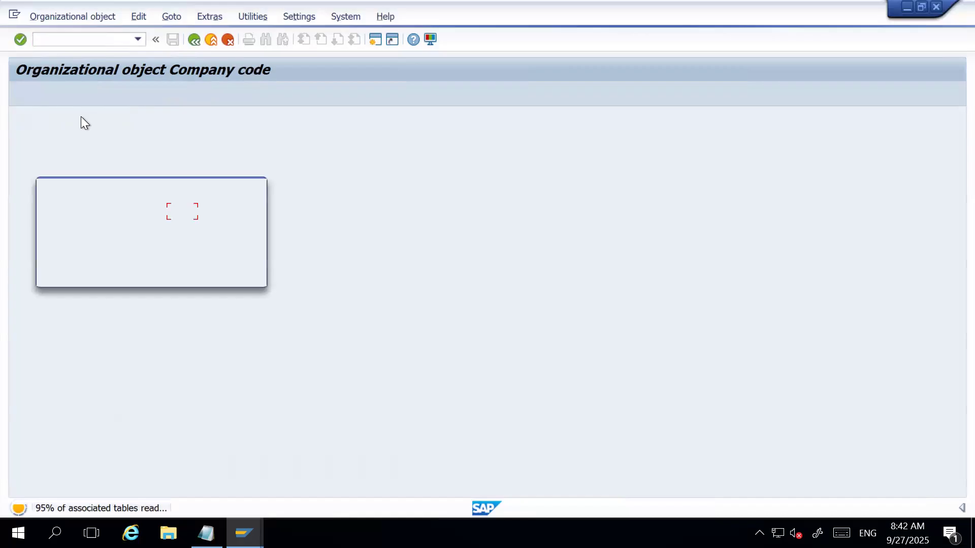
pyautogui.moveTo(127, 211); pyautogui.dragTo(56, 214)
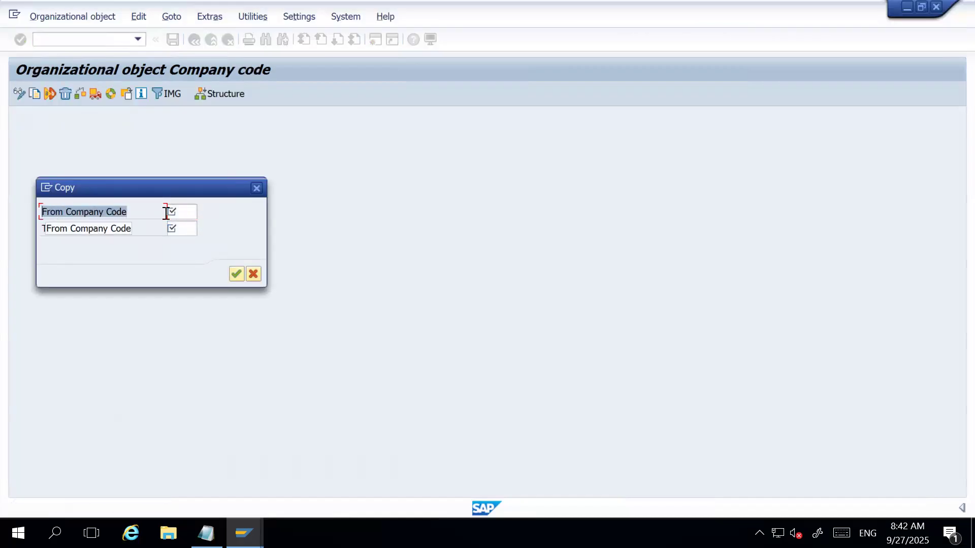
pyautogui.click(178, 211)
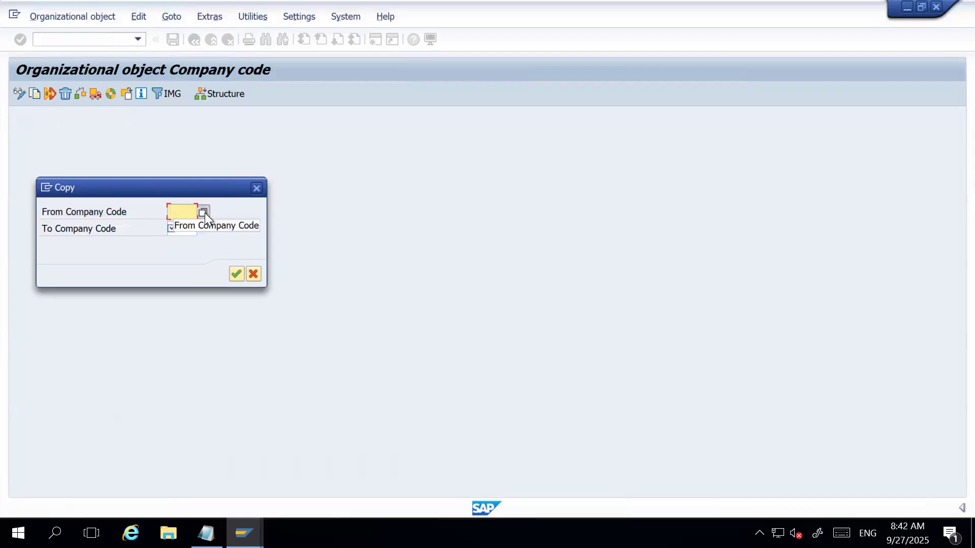
pyautogui.click(205, 212)
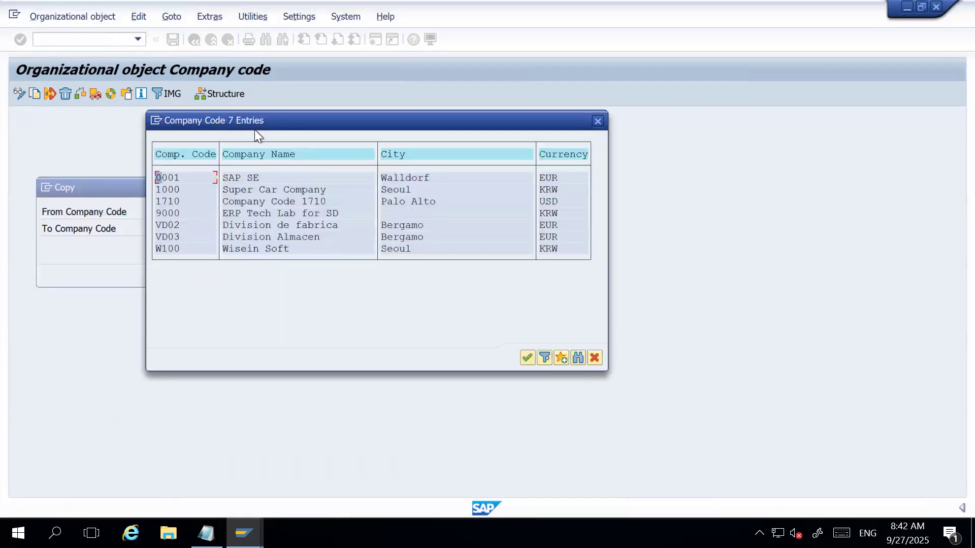
pyautogui.moveTo(265, 122); pyautogui.dragTo(314, 118)
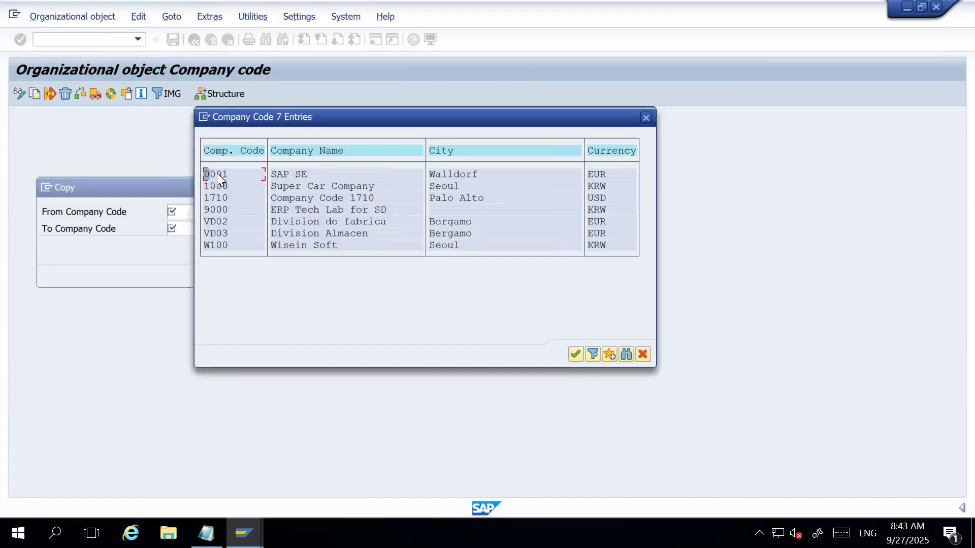
pyautogui.moveTo(309, 119); pyautogui.dragTo(426, 105)
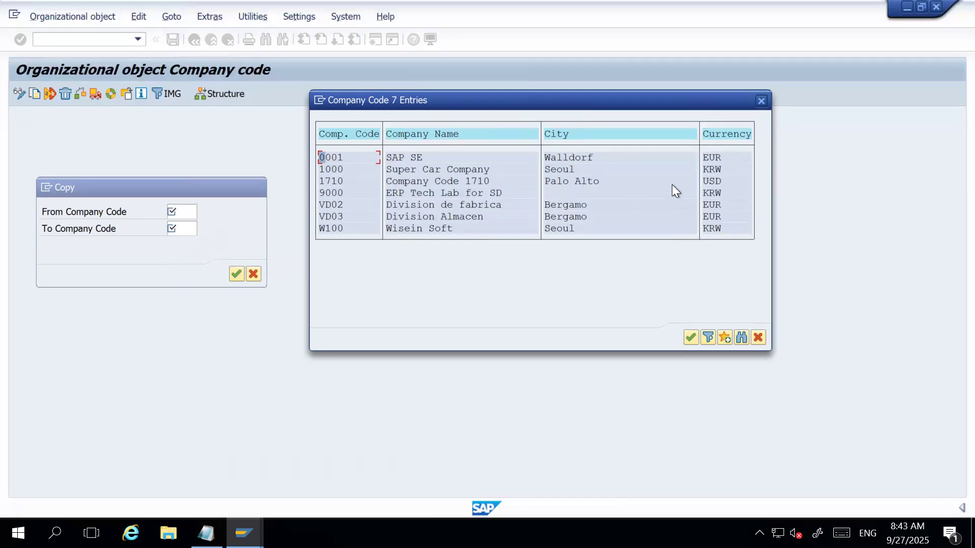
pyautogui.click(721, 181)
pyautogui.doubleClick(340, 182)
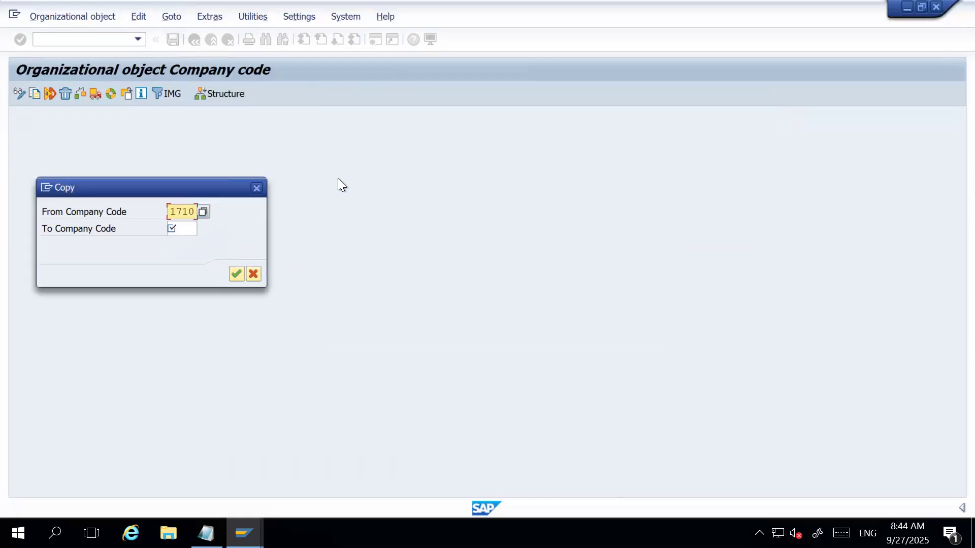
# Set the target company code to HAR1 and run the copy.
pyautogui.click(188, 228)
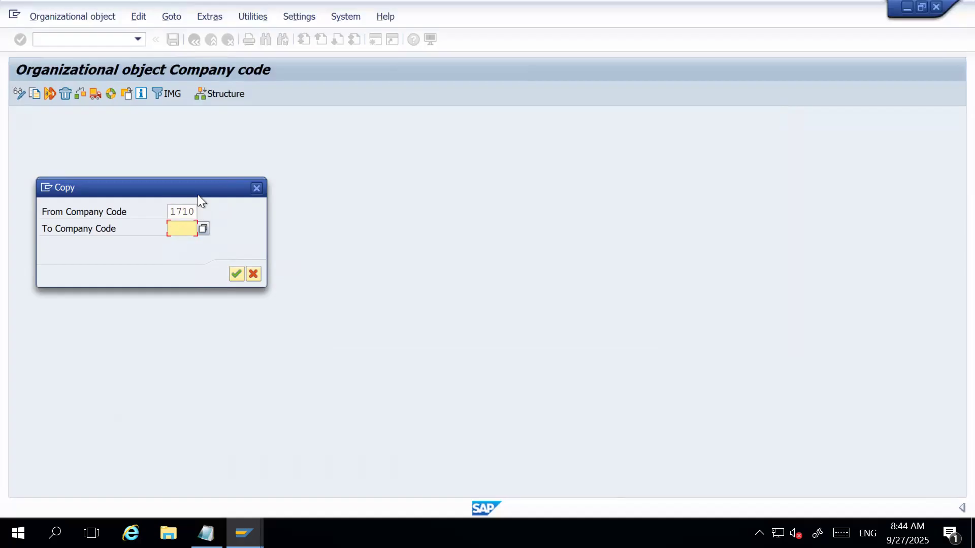
pyautogui.write('HR01')
pyautogui.press('BackSpace')
pyautogui.press('BackSpace')
pyautogui.press('BackSpace')
pyautogui.write('AR1')
pyautogui.click(235, 274)
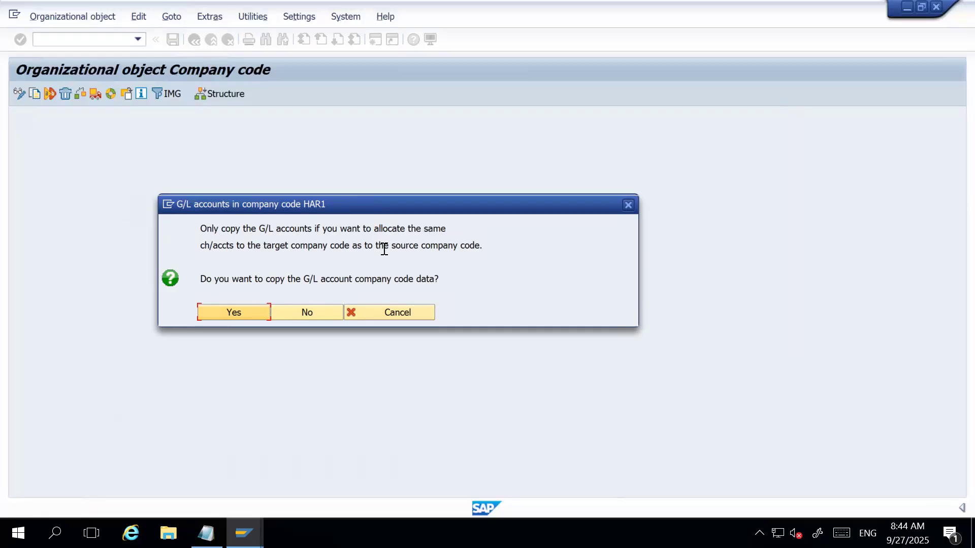
# Agree to copy the G/L account company code data and the assignment to controlling area A000.
pyautogui.click(491, 248)
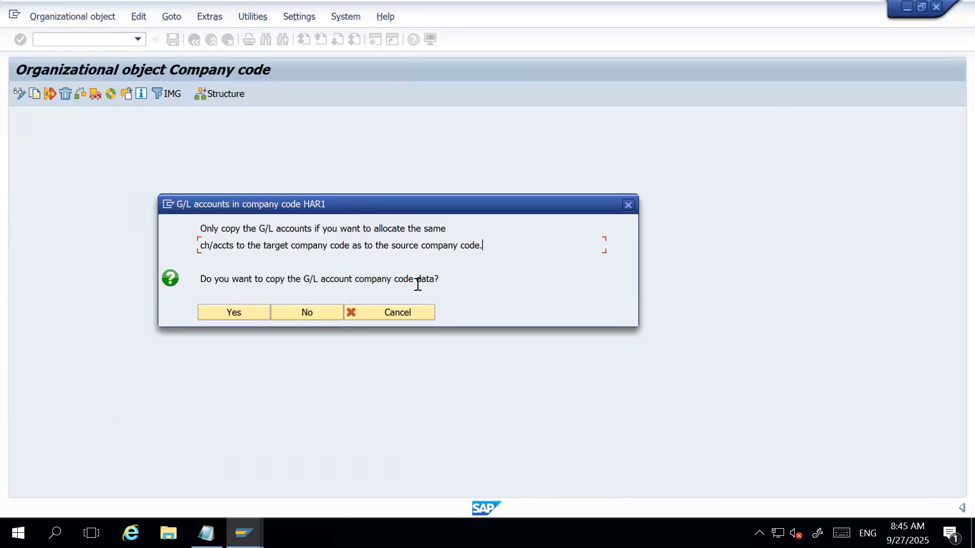
pyautogui.click(239, 310)
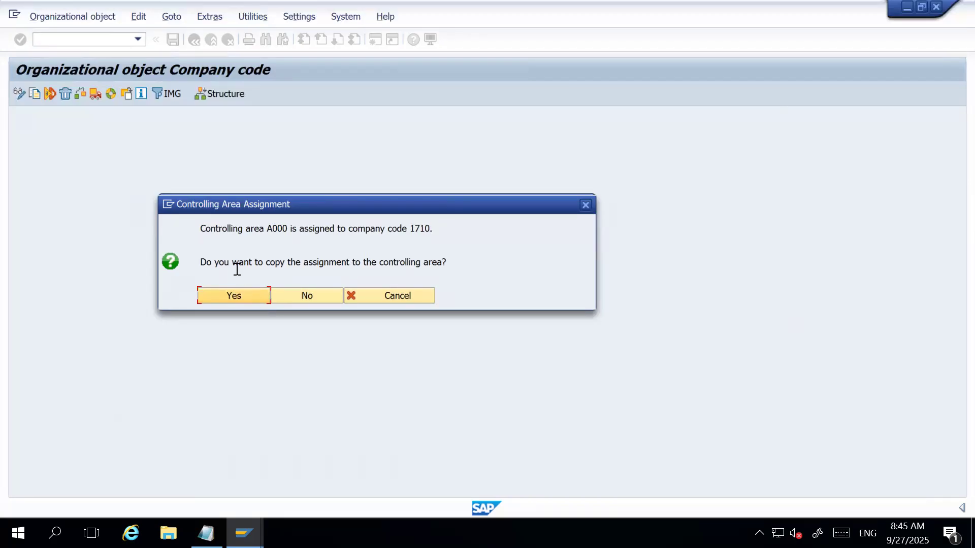
pyautogui.click(447, 263)
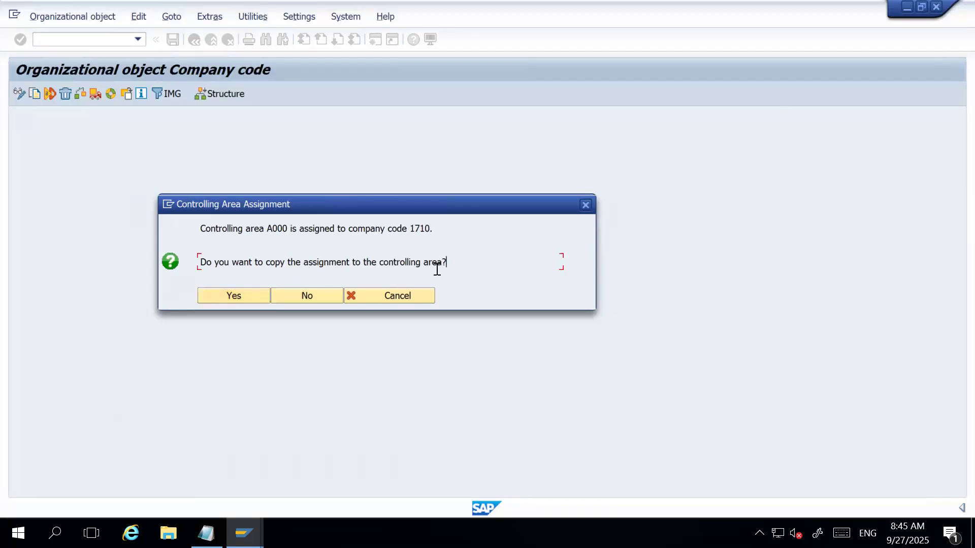
pyautogui.click(216, 292)
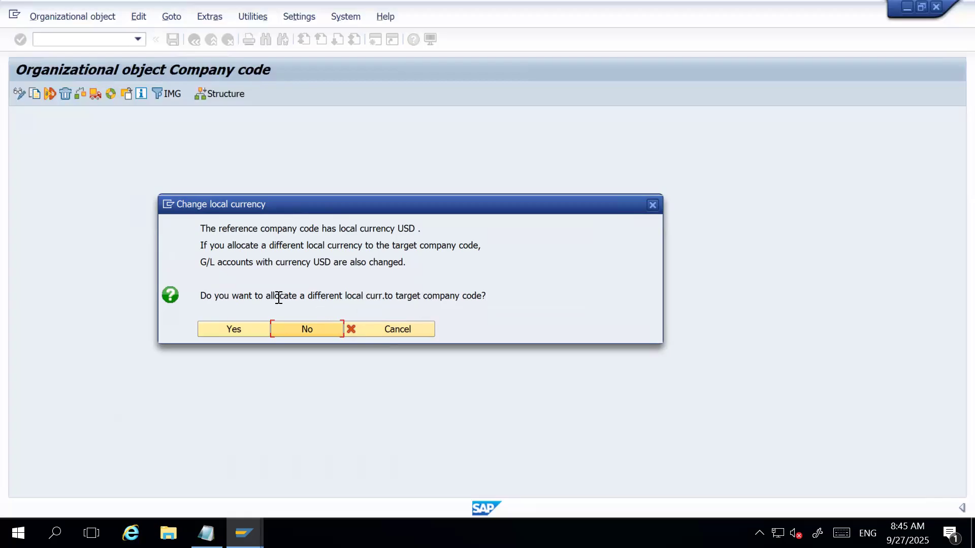
# Choose to allocate a local currency to the target company code, accept USD, and acknowledge the information message.
pyautogui.click(234, 333)
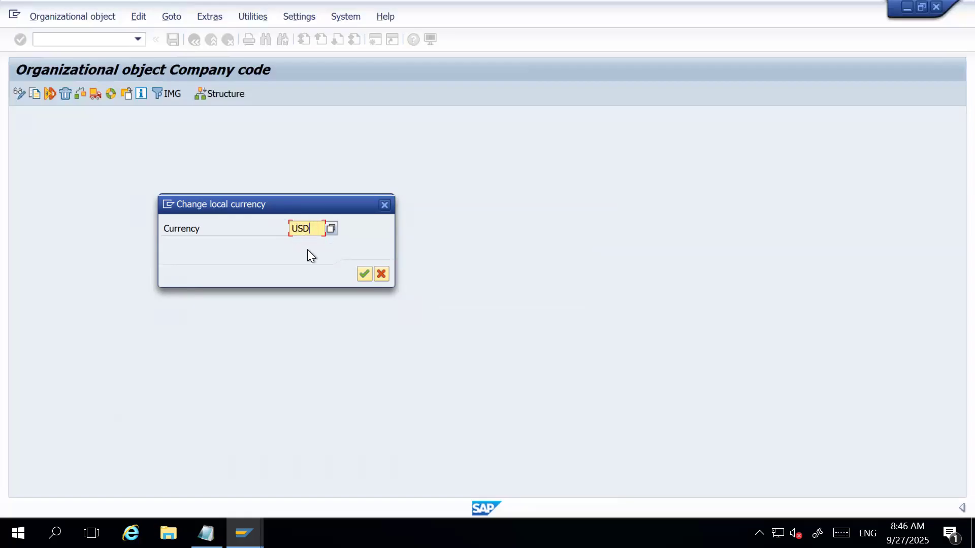
pyautogui.click(363, 274)
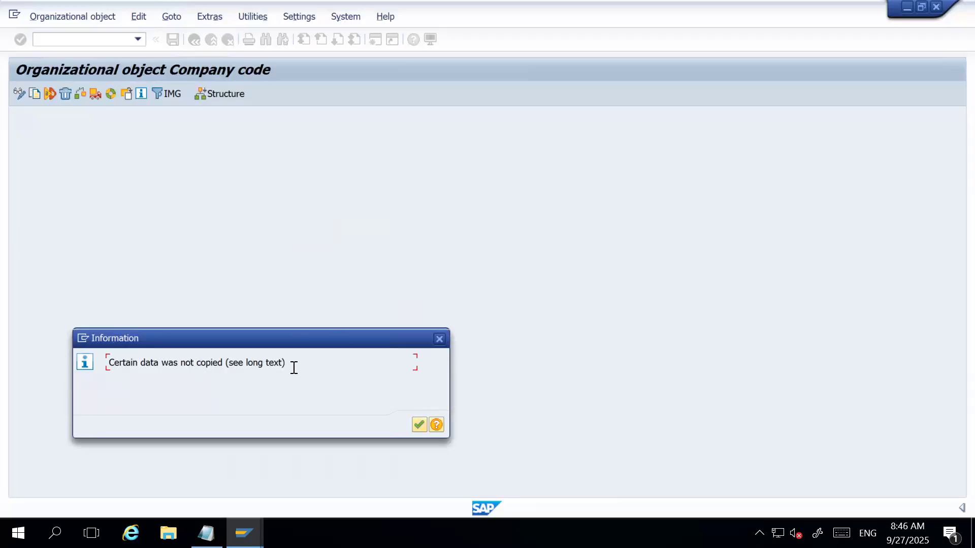
pyautogui.click(418, 425)
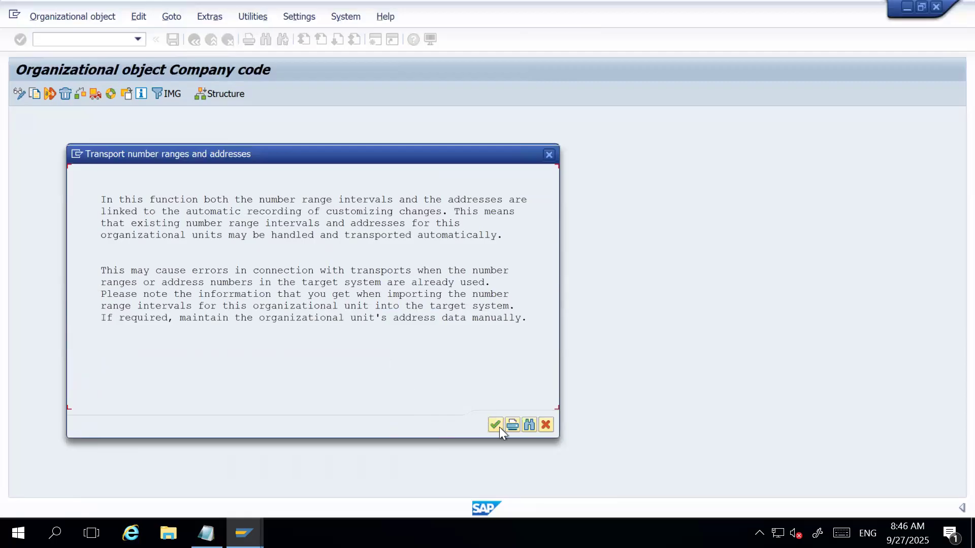
# Agree to transport the number ranges and record the copy in the customizing request "HARMAN Company Set-up".
pyautogui.click(495, 425)
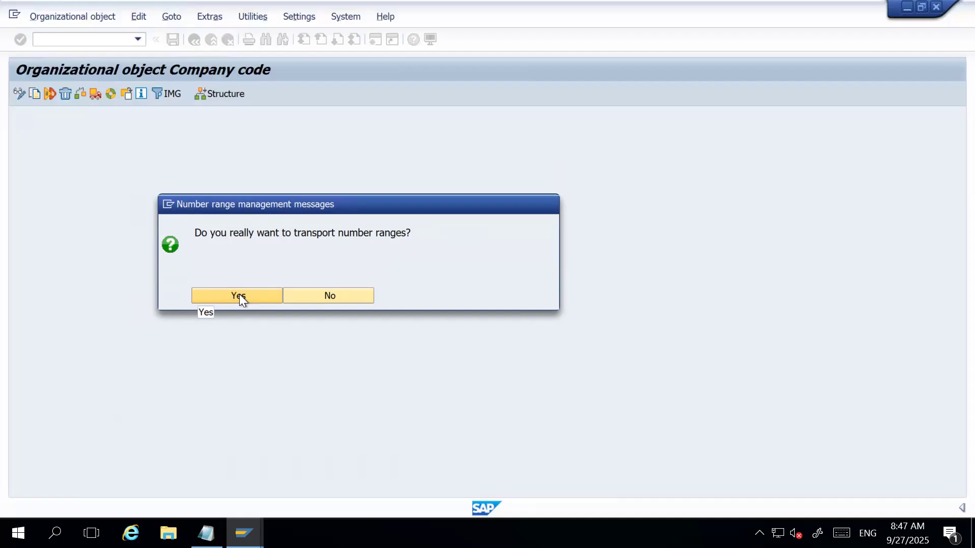
pyautogui.click(240, 297)
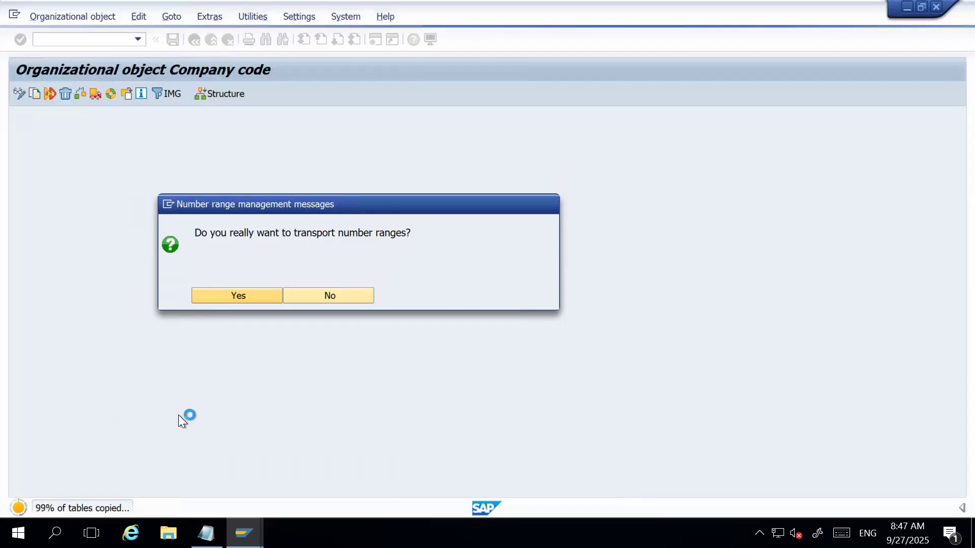
pyautogui.press('Return')
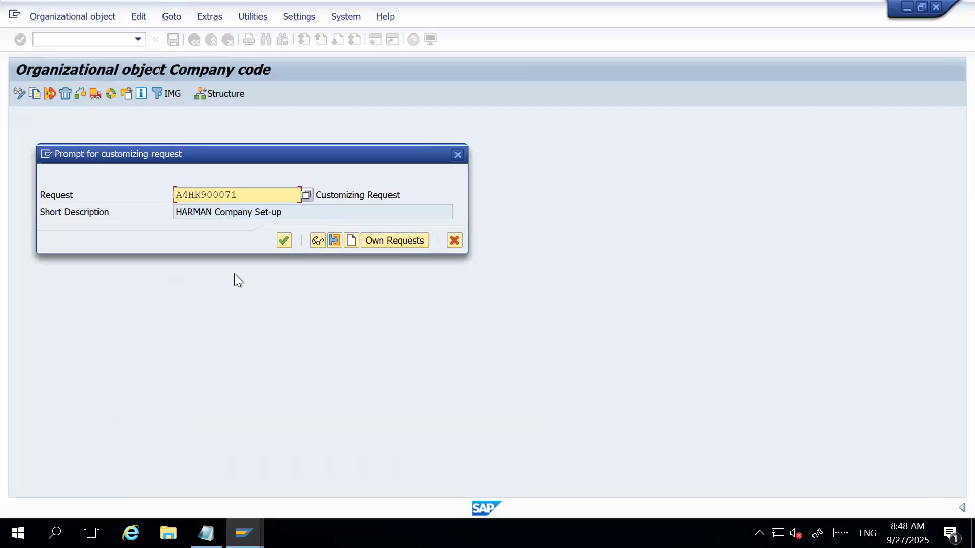
pyautogui.click(280, 240)
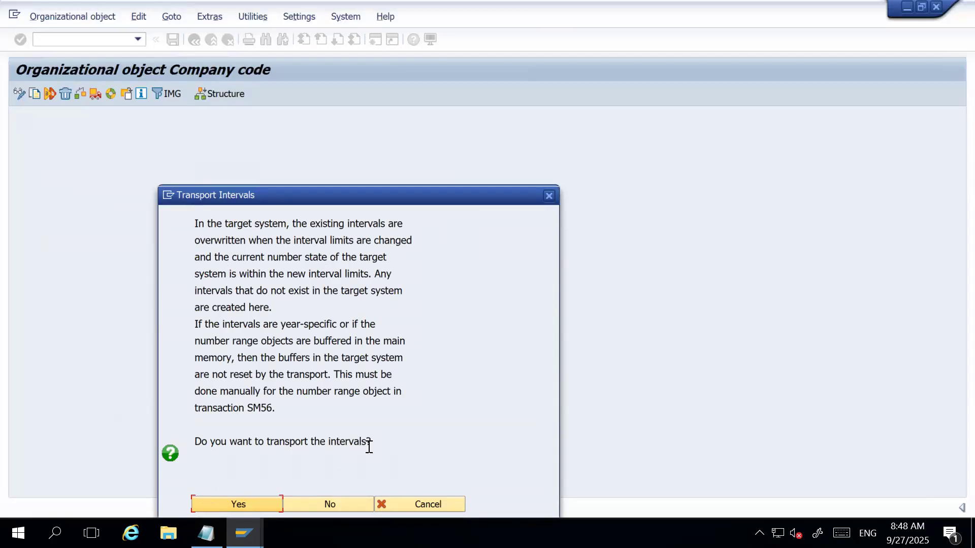
# Agree to transport the intervals in the customizing request "HARMAN Company Set-up", acknowledging the FAGL_PL_LC number range caution.
pyautogui.click(239, 501)
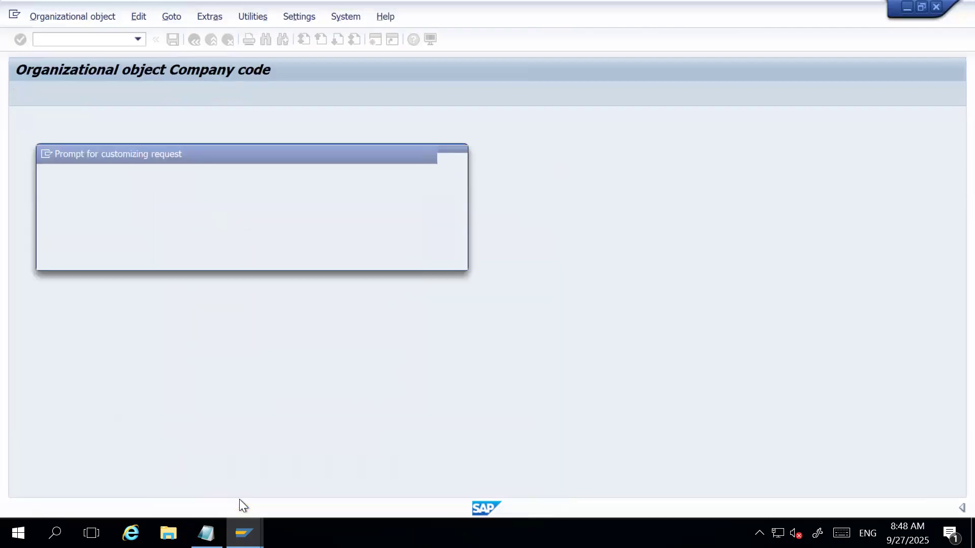
pyautogui.click(285, 255)
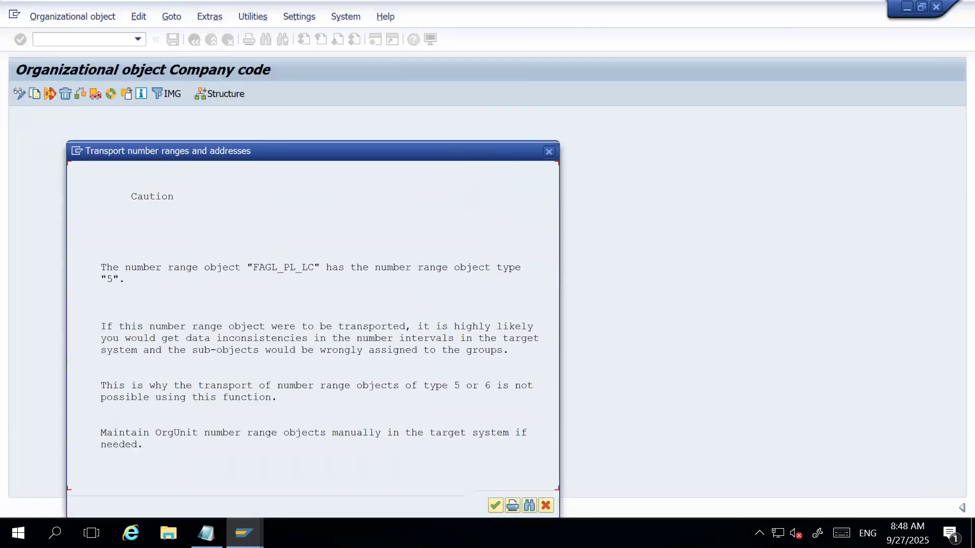
pyautogui.click(495, 505)
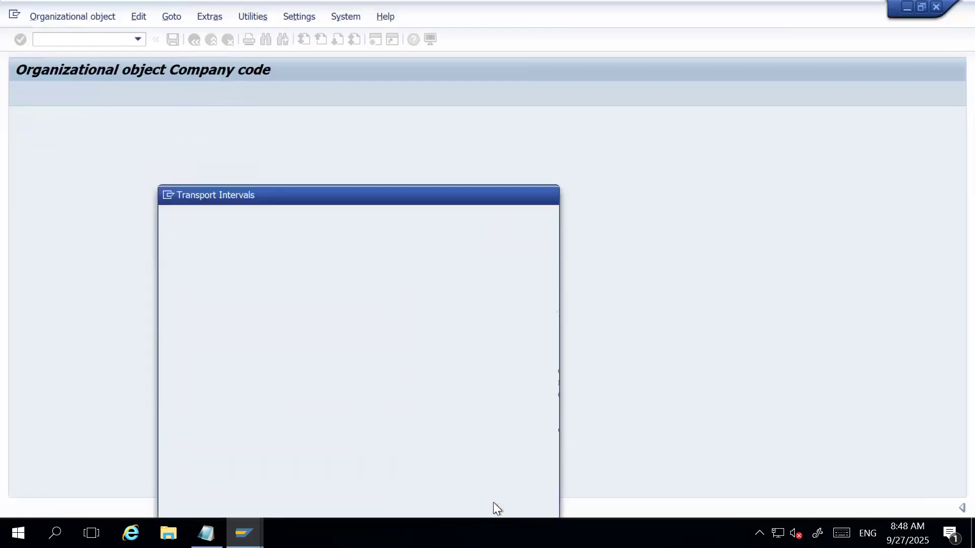
pyautogui.click(239, 501)
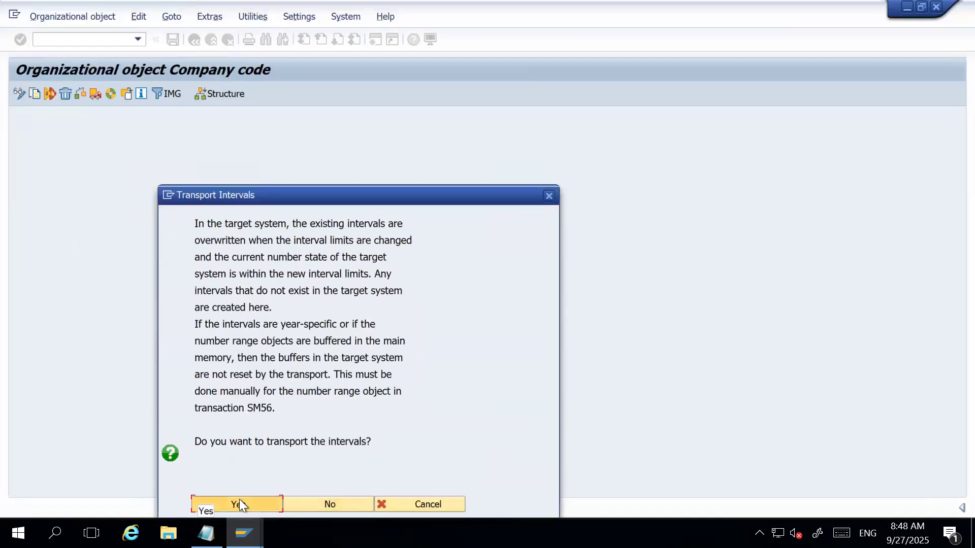
pyautogui.click(285, 256)
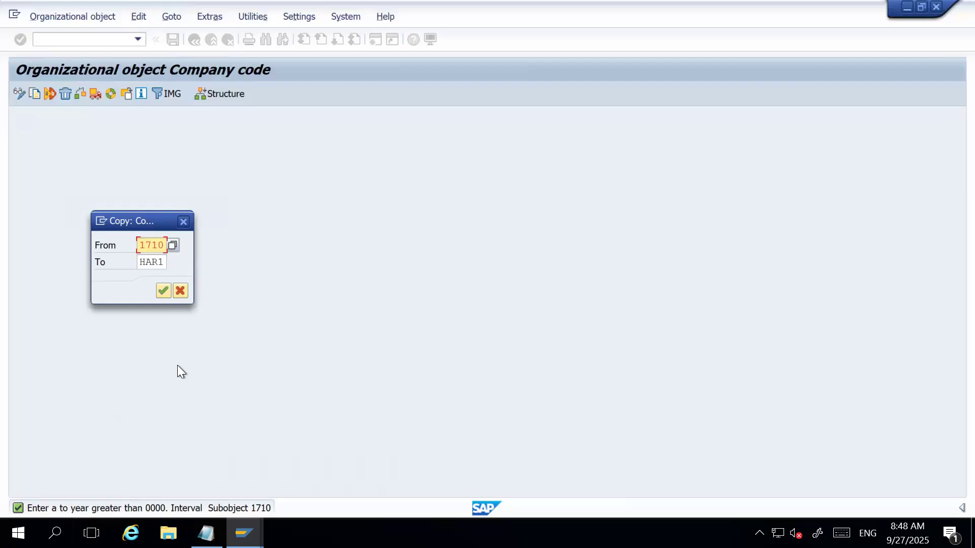
# Try to copy the number range intervals from 1710 to HAR1, acknowledging the interval transport notice.
pyautogui.click(166, 286)
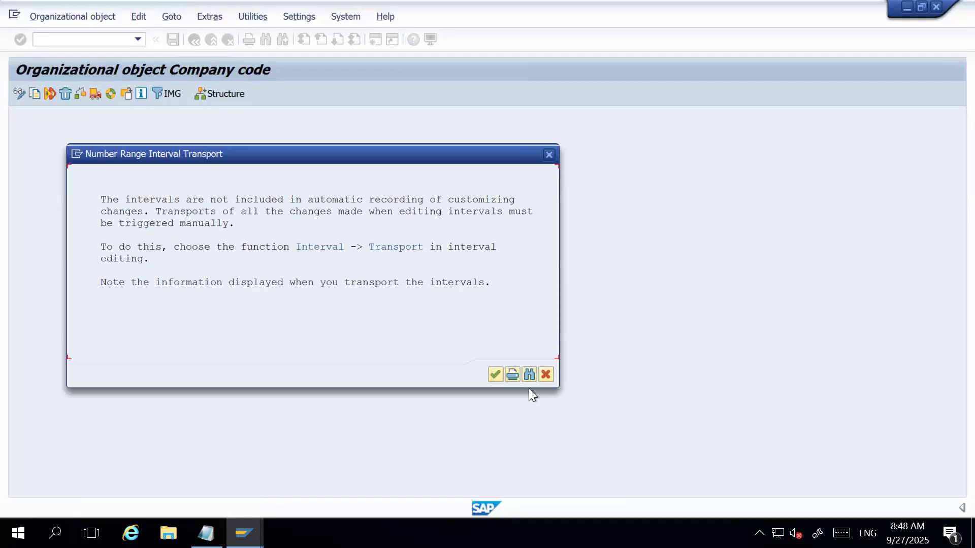
pyautogui.click(497, 375)
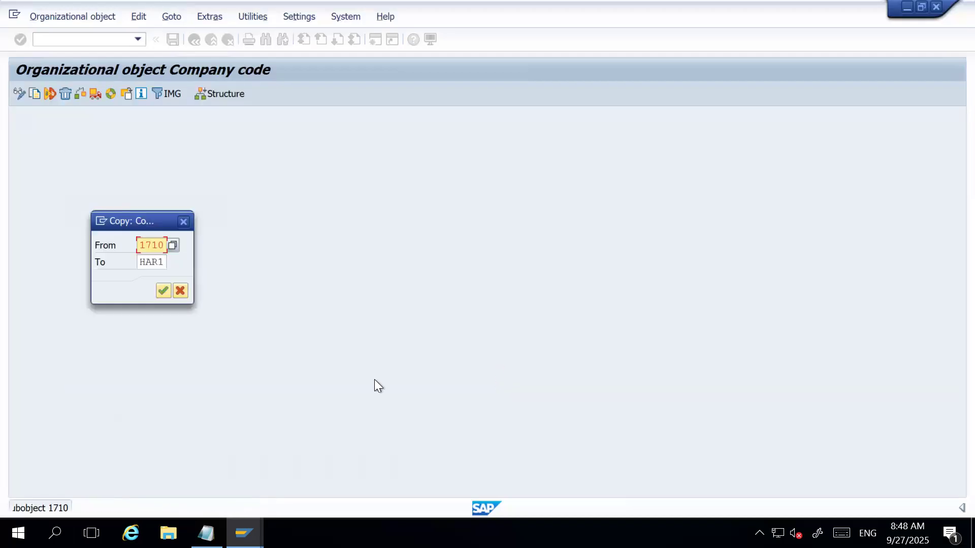
pyautogui.click(166, 290)
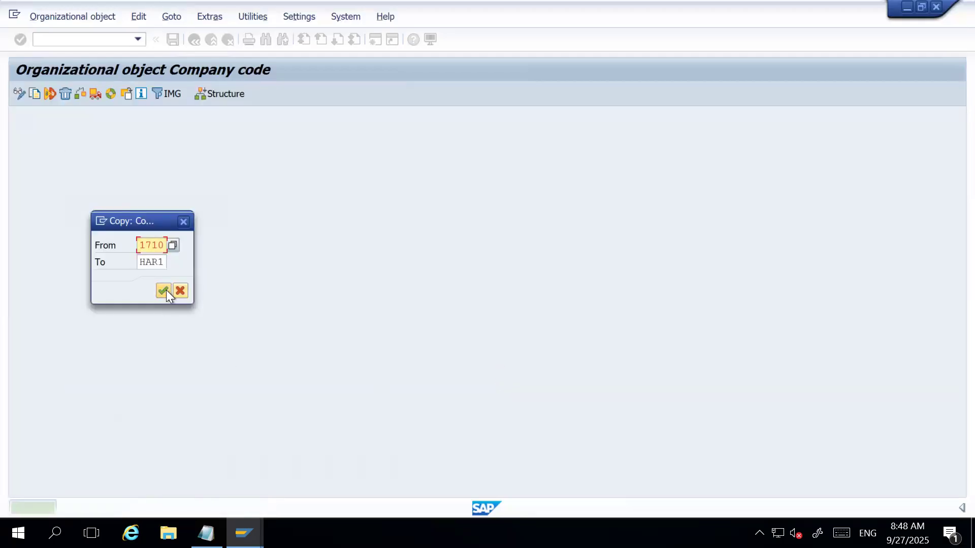
pyautogui.click(166, 290)
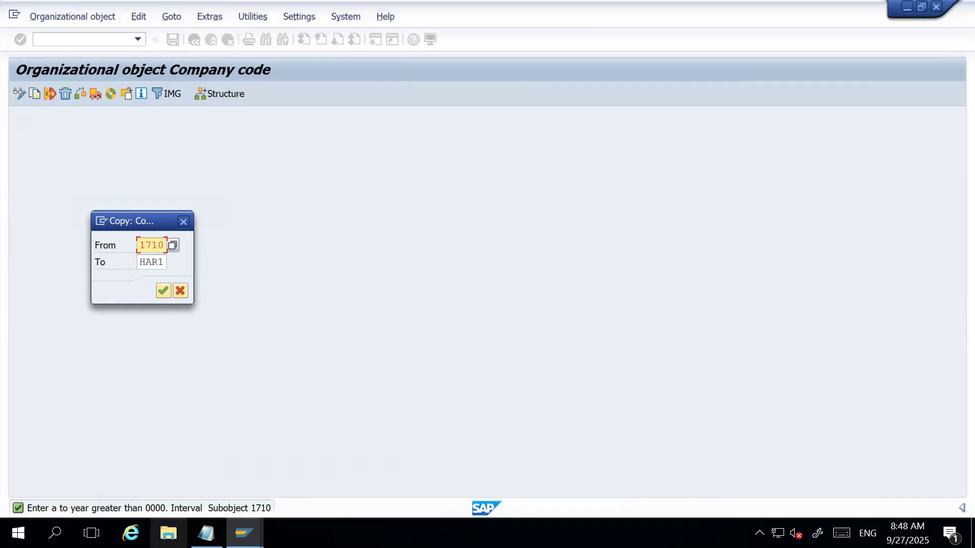
# Cancel the interval copy from 1710 to HAR1 and choose to continue copying the remaining number range object.
pyautogui.moveTo(202, 516)
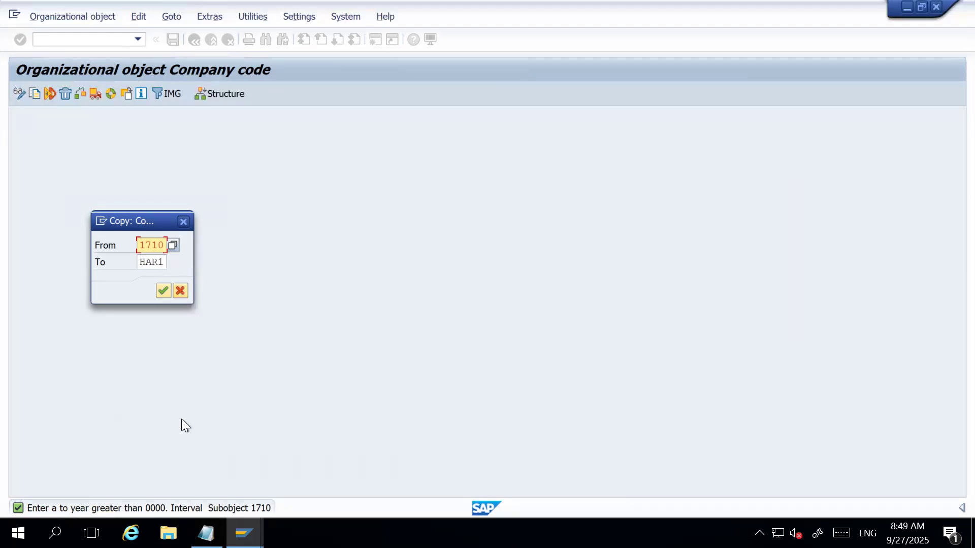
pyautogui.click(180, 291)
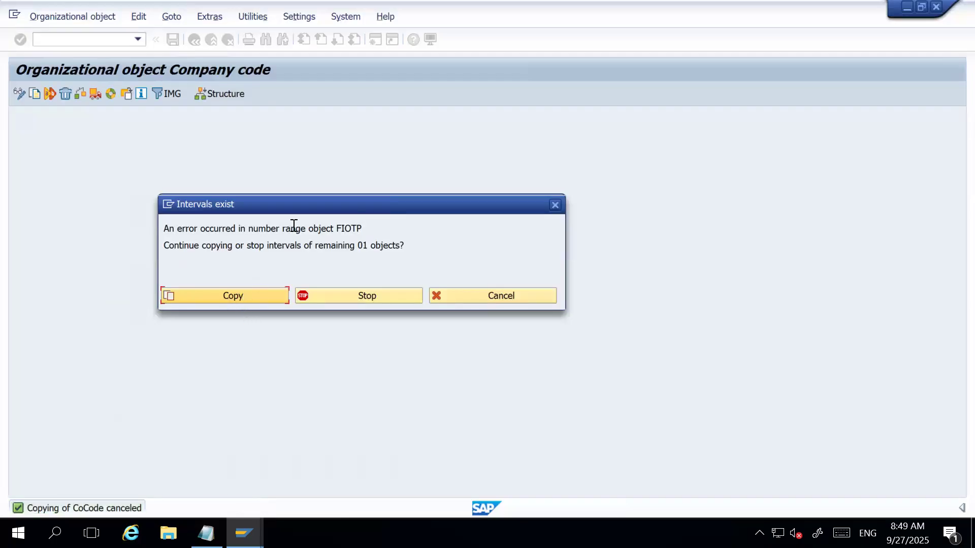
pyautogui.click(363, 228)
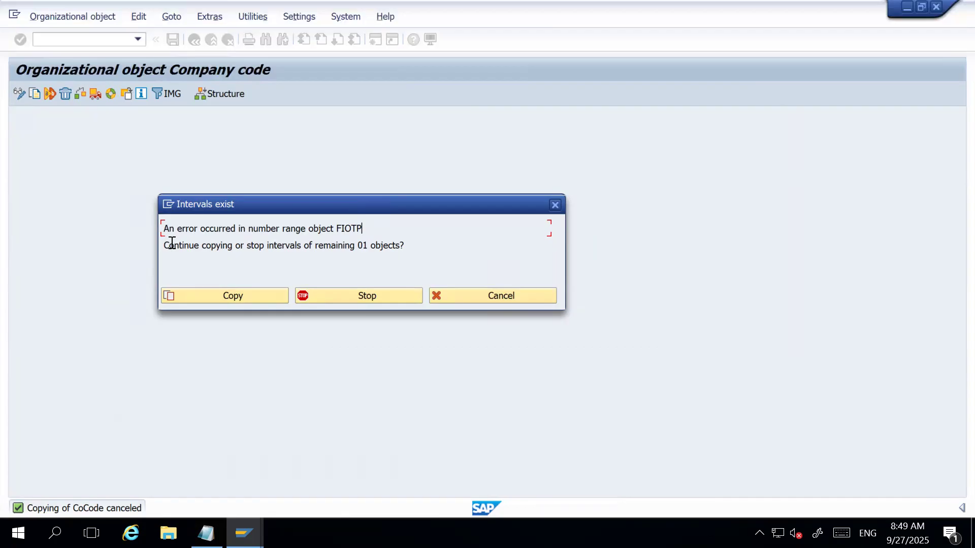
pyautogui.click(415, 246)
pyautogui.click(167, 228)
pyautogui.click(409, 244)
pyautogui.click(233, 295)
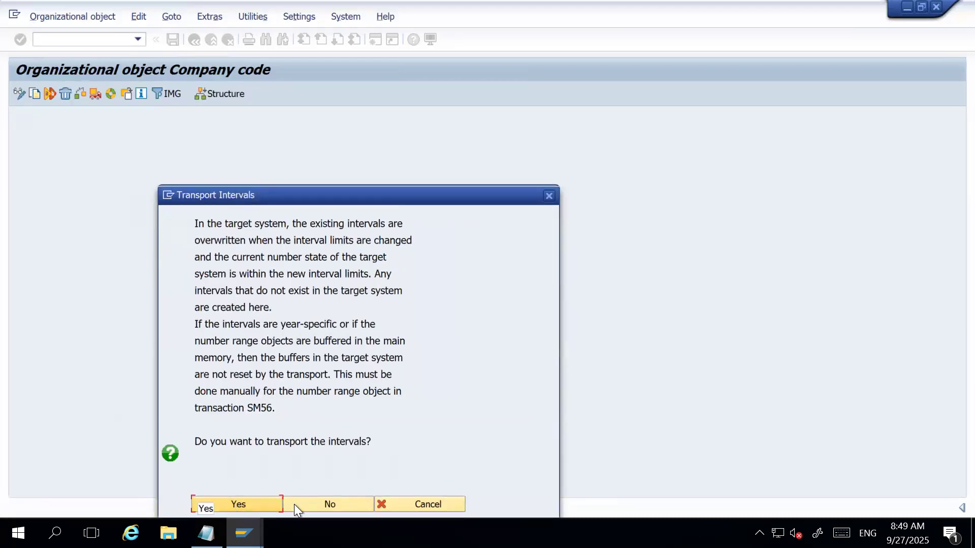
# Decline to transport the intervals and acknowledge the number range cautions, including GL_LOCAL and J_1ICHLNNO.
pyautogui.click(316, 502)
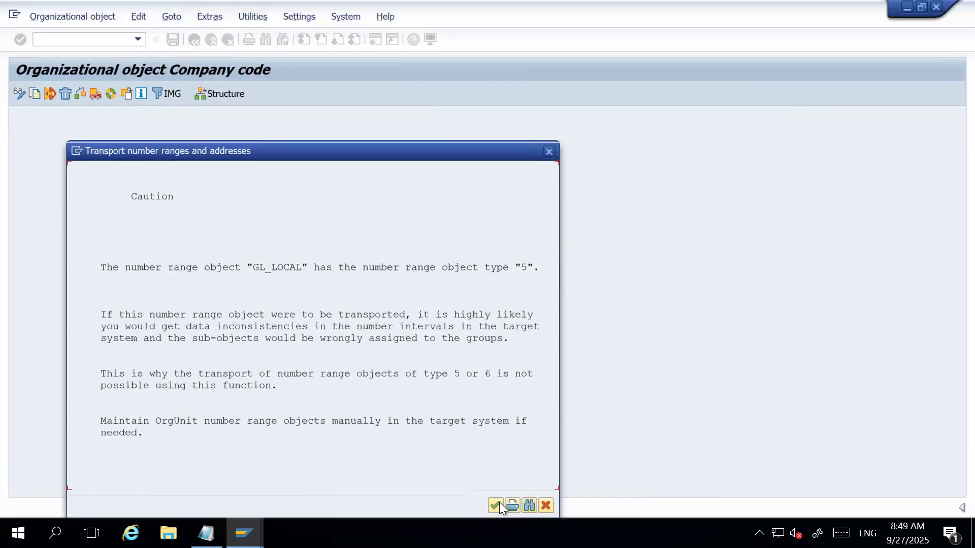
pyautogui.click(495, 503)
pyautogui.click(494, 503)
pyautogui.click(495, 503)
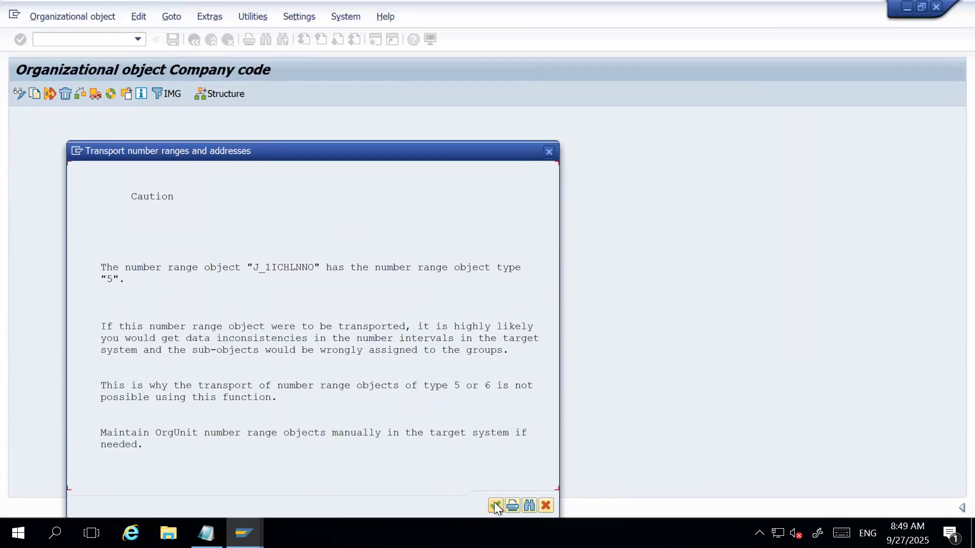
pyautogui.click(494, 503)
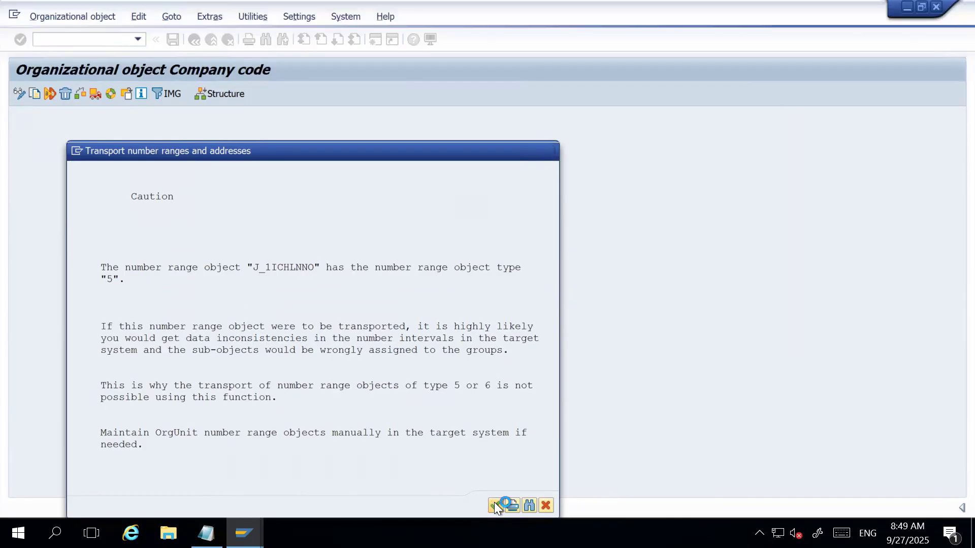
pyautogui.click(333, 502)
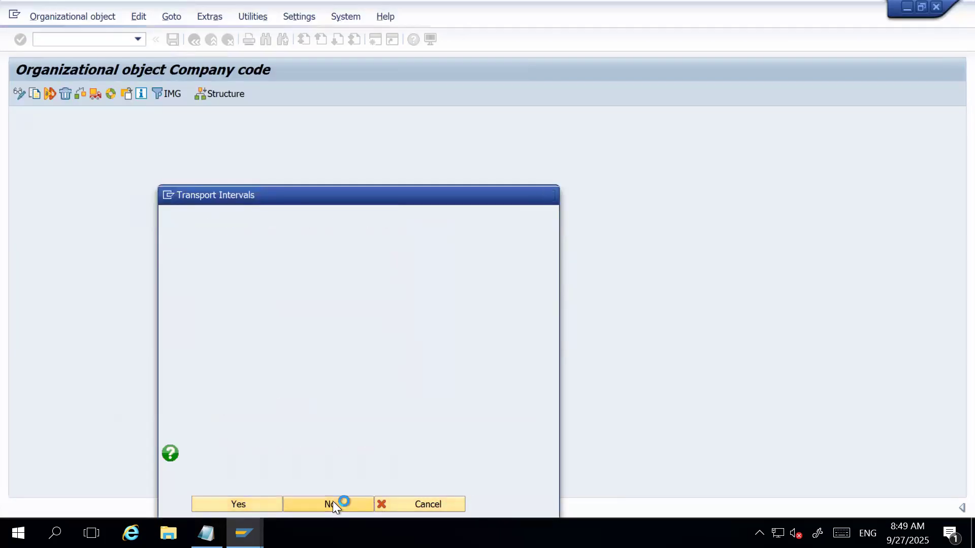
pyautogui.click(334, 503)
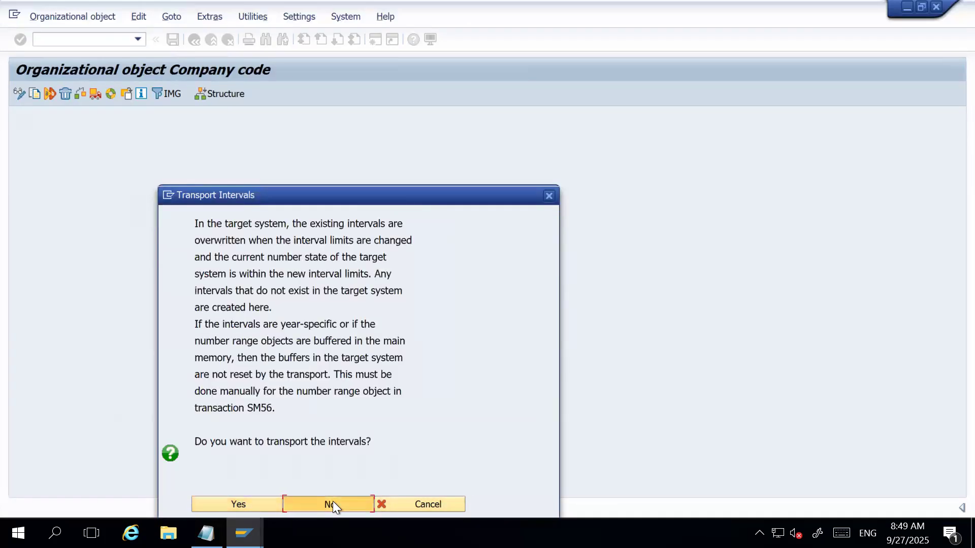
pyautogui.click(333, 502)
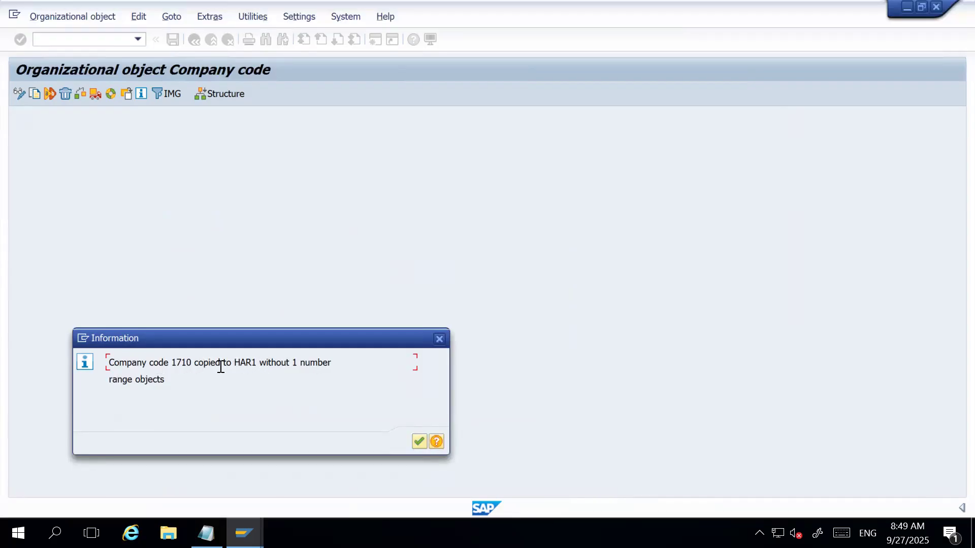
# Acknowledge the company code copy message and check the completed activities for the copy from 1710 to HAR1.
pyautogui.click(182, 383)
pyautogui.click(419, 438)
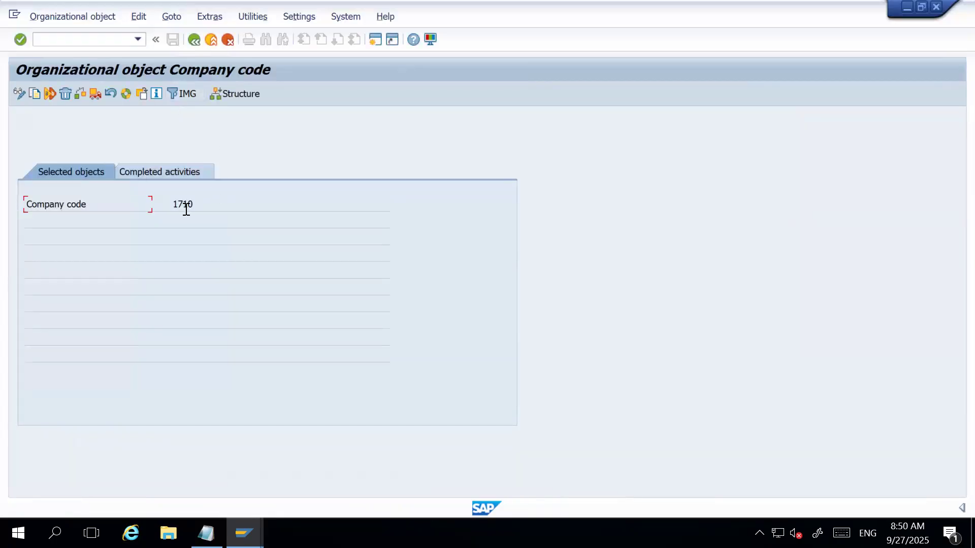
pyautogui.moveTo(200, 203); pyautogui.dragTo(154, 204)
pyautogui.click(185, 170)
pyautogui.click(203, 257)
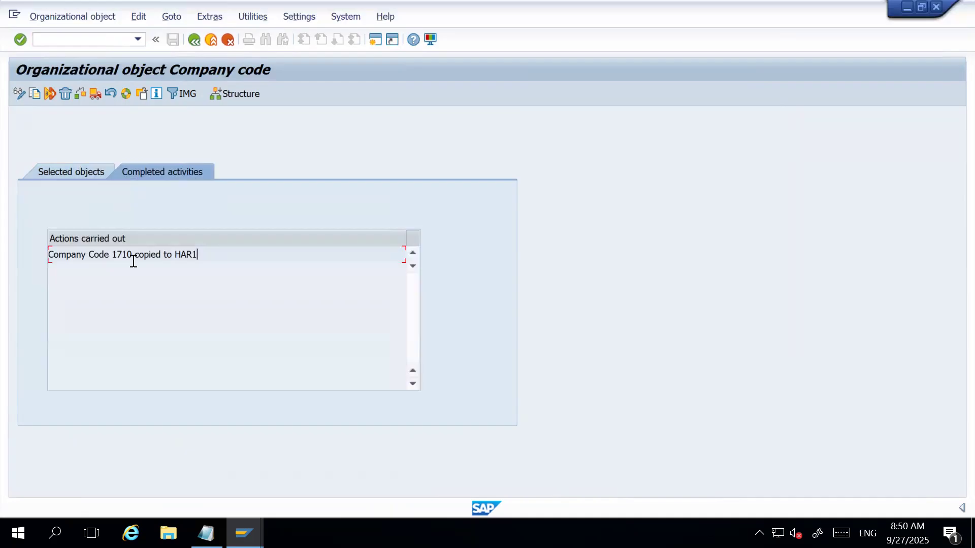
# Open the Edit Company Code Data activity, locate company code HAR1 and open its details.
pyautogui.click(192, 39)
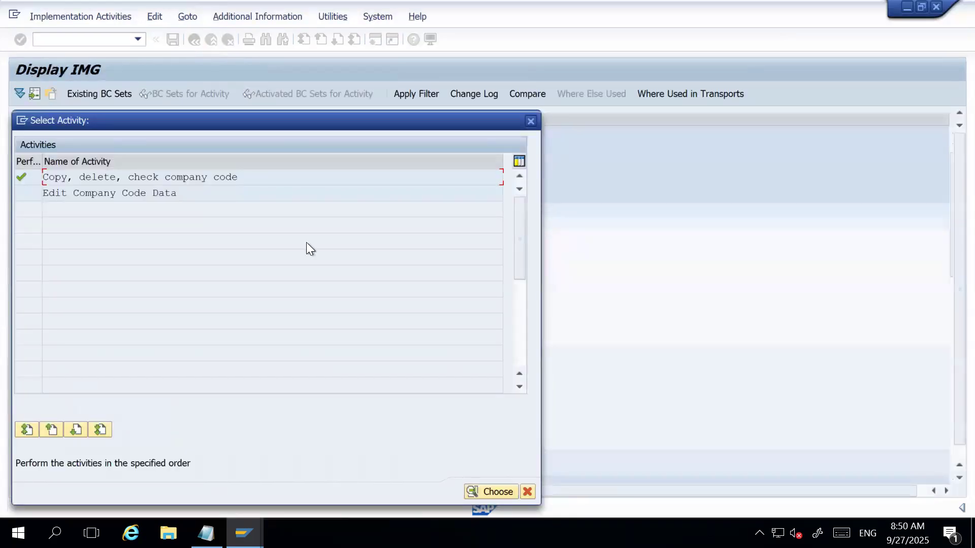
pyautogui.doubleClick(131, 193)
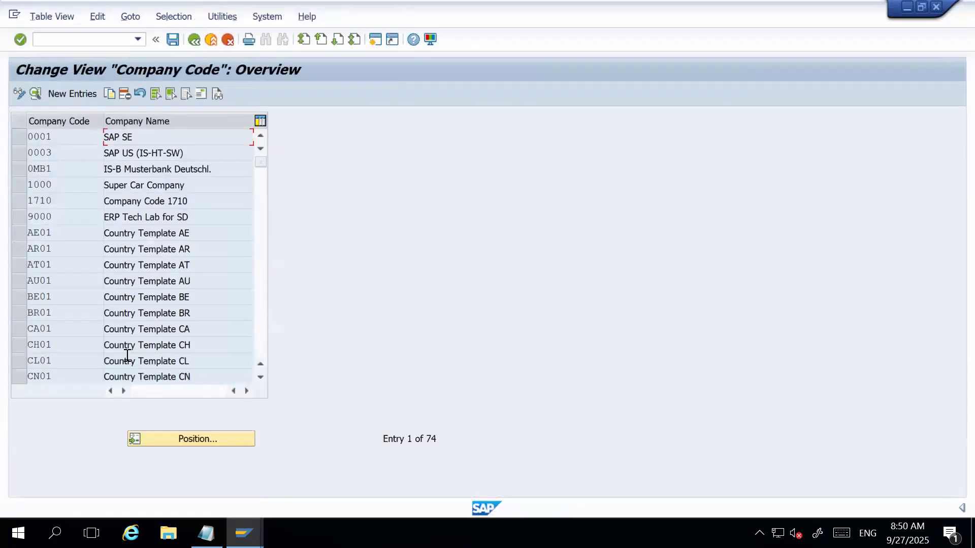
pyautogui.click(181, 437)
pyautogui.write('1000')
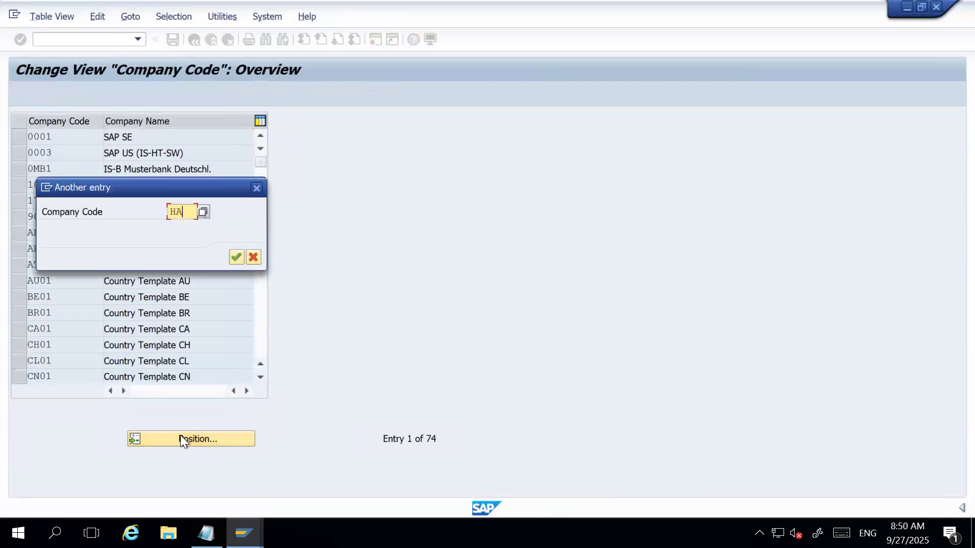
pyautogui.press('Return')
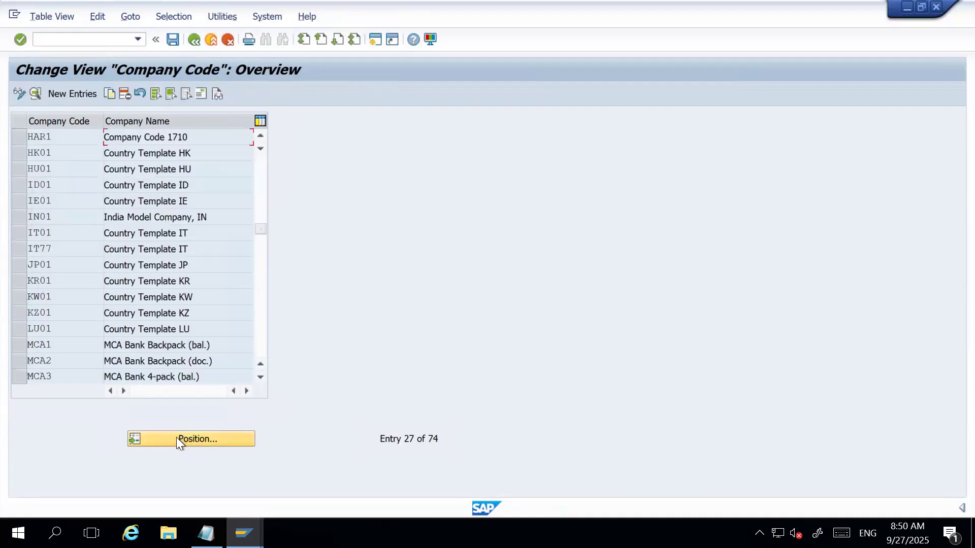
pyautogui.click(22, 134)
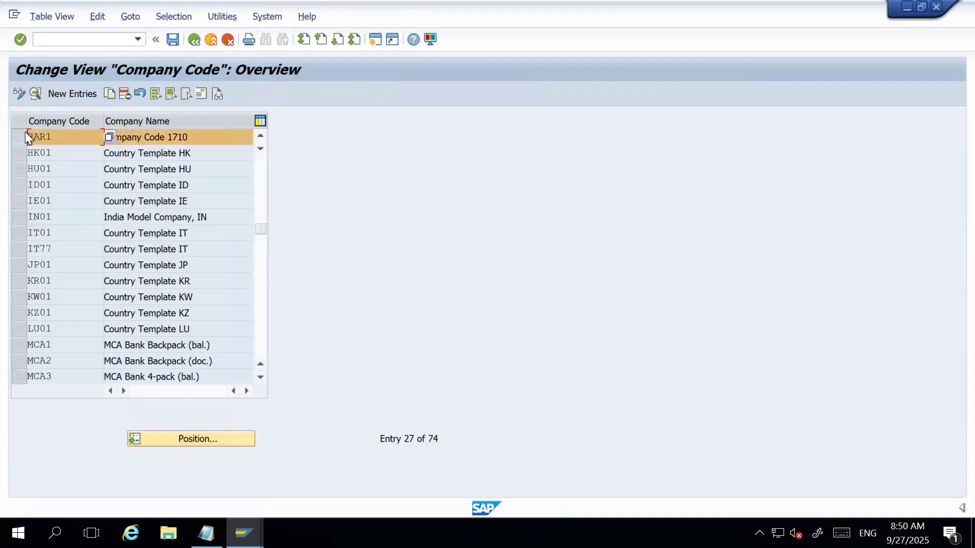
pyautogui.click(35, 93)
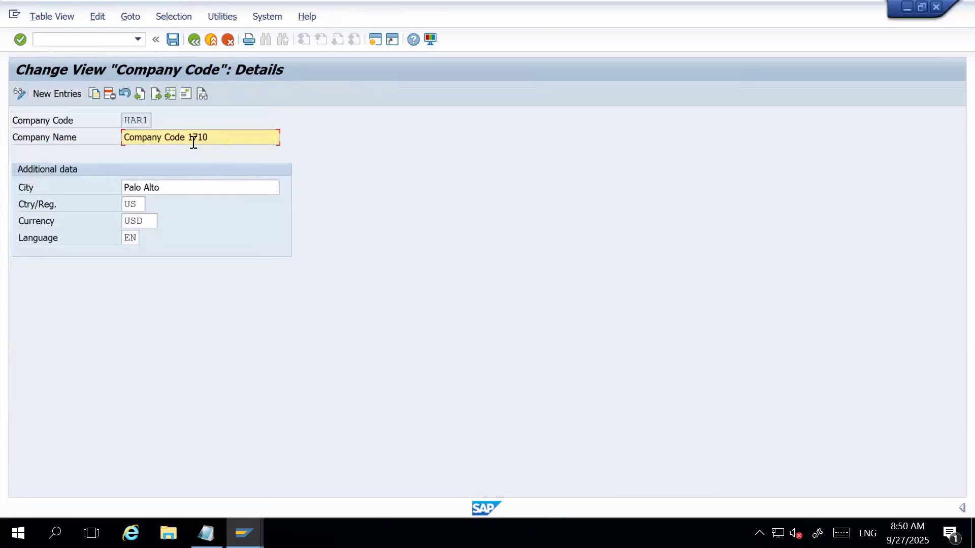
# Change the company name of company code HAR1 to "HARMAN Technologies".
pyautogui.moveTo(146, 121); pyautogui.dragTo(122, 121)
pyautogui.click(228, 139)
pyautogui.hotkey('ctrl', 'a')
pyautogui.press('BackSpace')
pyautogui.write('HARMAN Technologies')
# Set the city to DALLAS, save HAR1 in the customizing request "HARMAN Company Set-up", and return to the implementation guide.
pyautogui.click(184, 187)
pyautogui.hotkey('ctrl', 'a')
pyautogui.write('DALLAS')
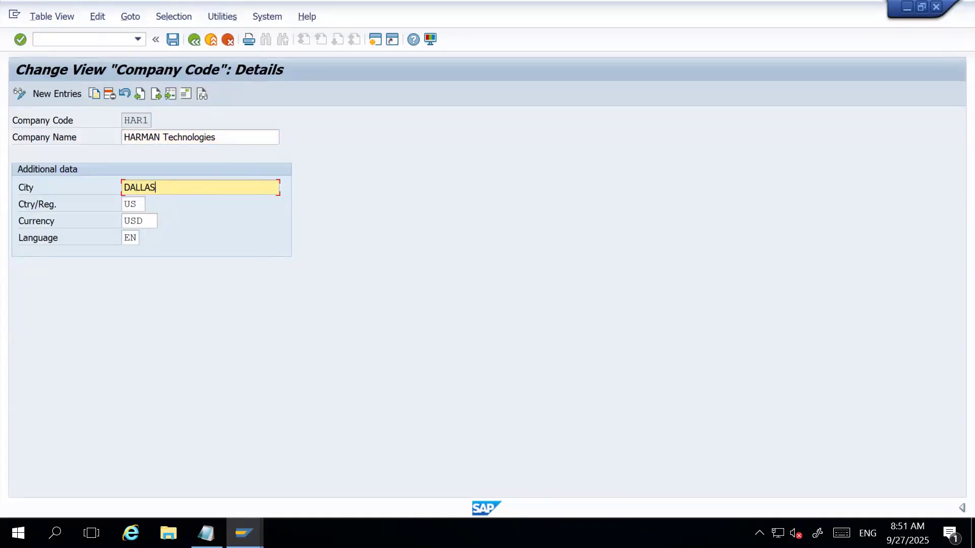
pyautogui.click(149, 220)
pyautogui.click(135, 239)
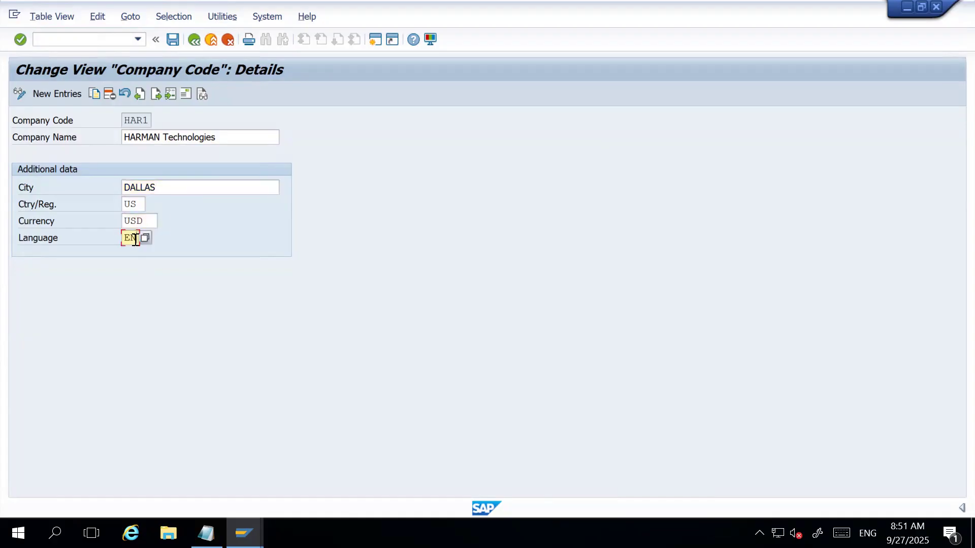
pyautogui.click(170, 41)
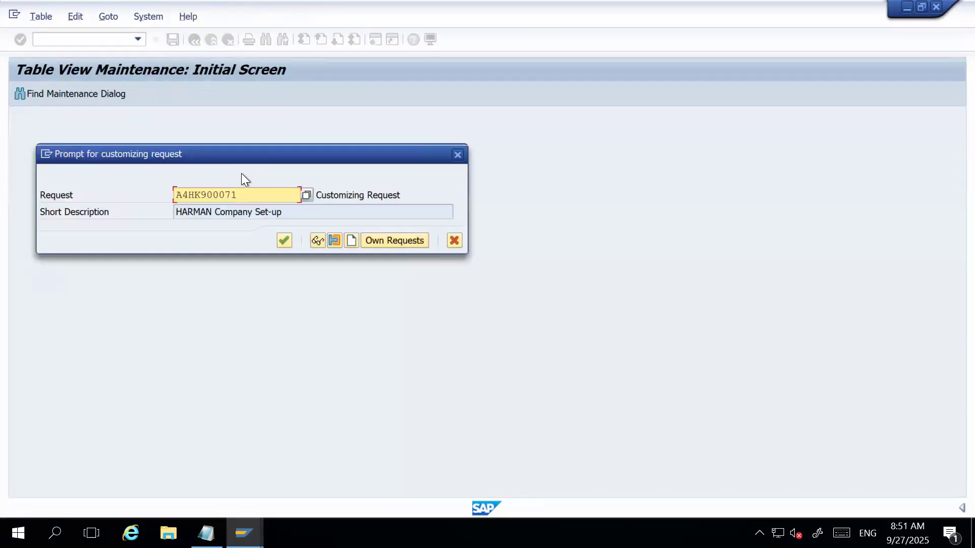
pyautogui.click(279, 239)
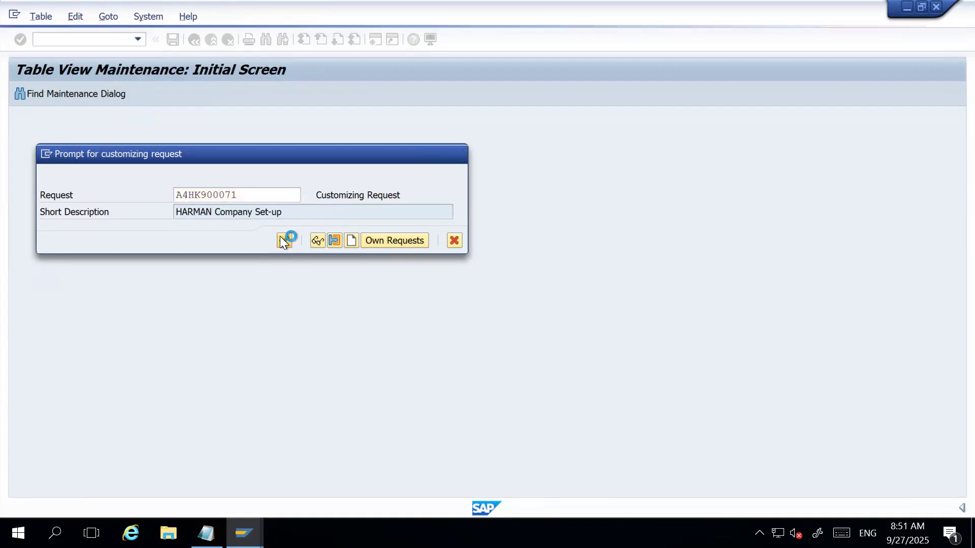
pyautogui.click(193, 38)
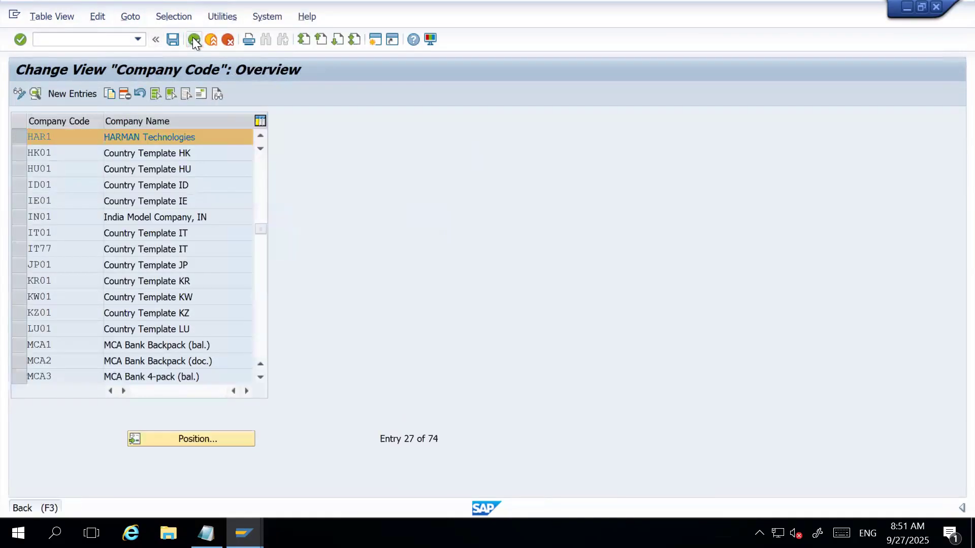
pyautogui.click(193, 38)
pyautogui.click(531, 121)
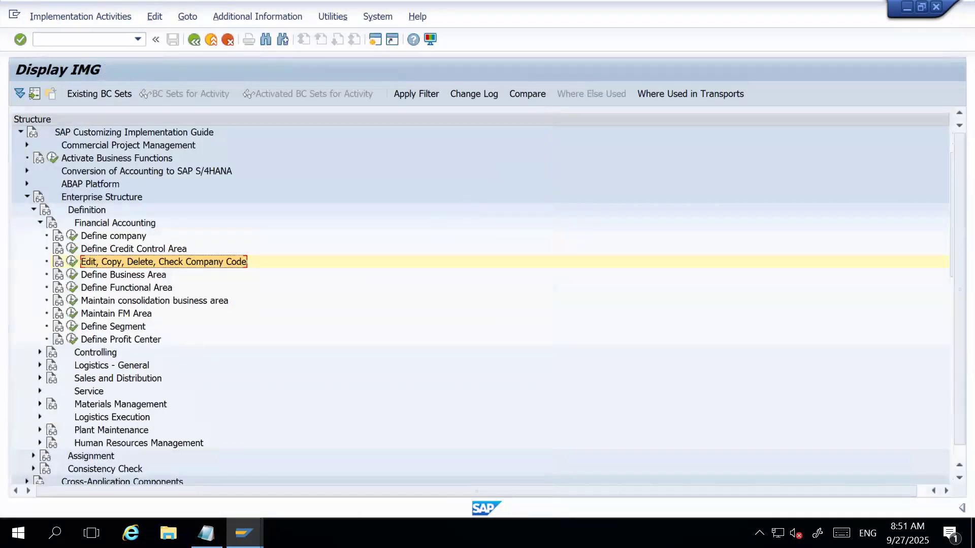
# Switch to the Notepad outline and add "* Create Company" and "* Create Company Code" under "1. Finance Org. Structure".
pyautogui.click(205, 533)
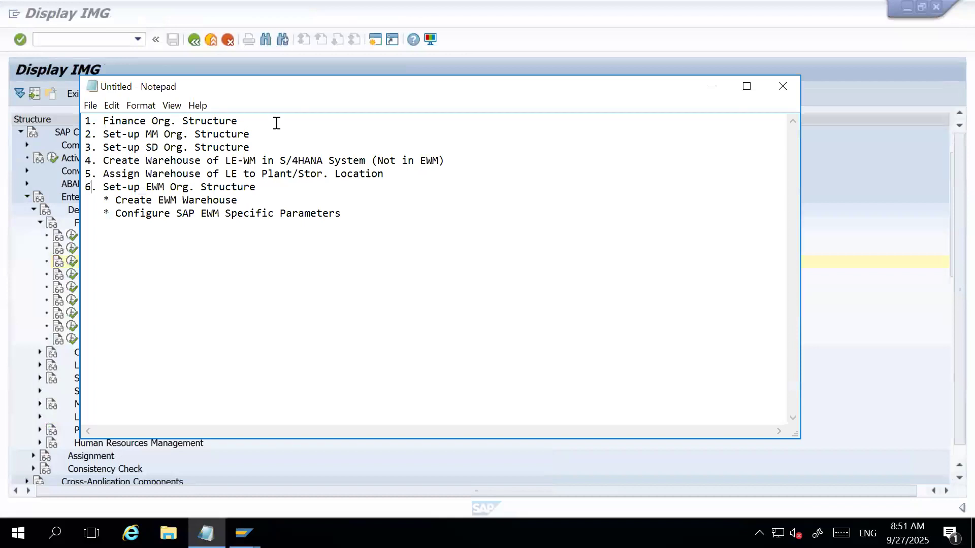
pyautogui.press('Return')
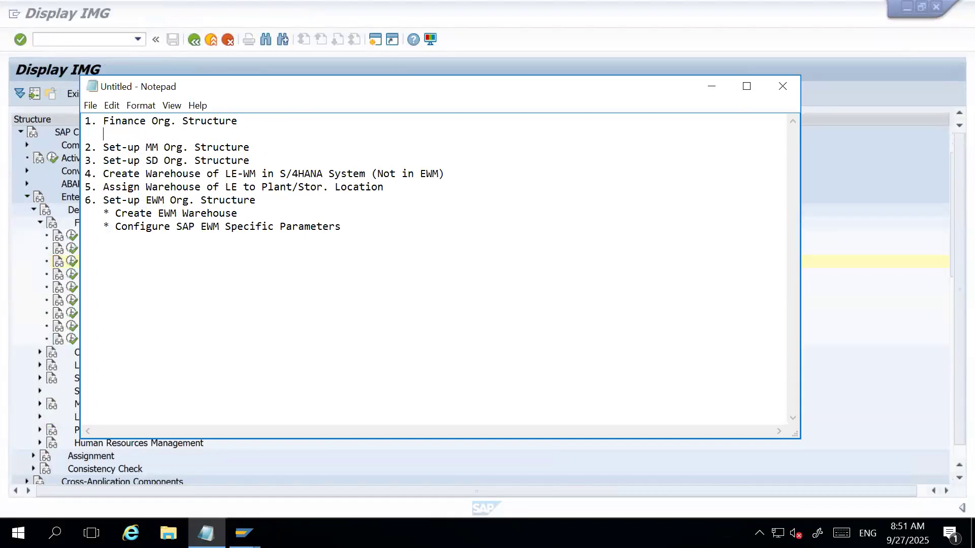
pyautogui.write('* Create Company')
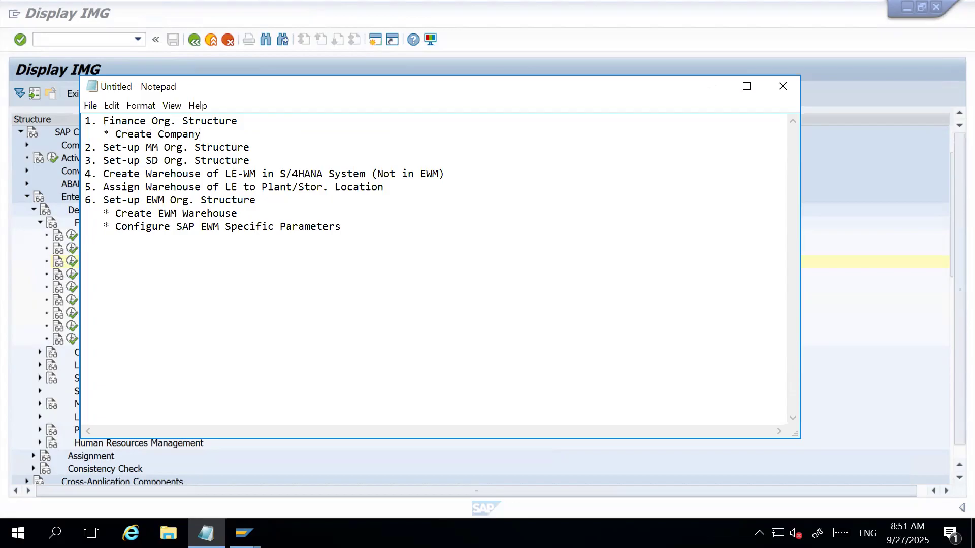
pyautogui.press('Return')
pyautogui.write('* Create Company Code')
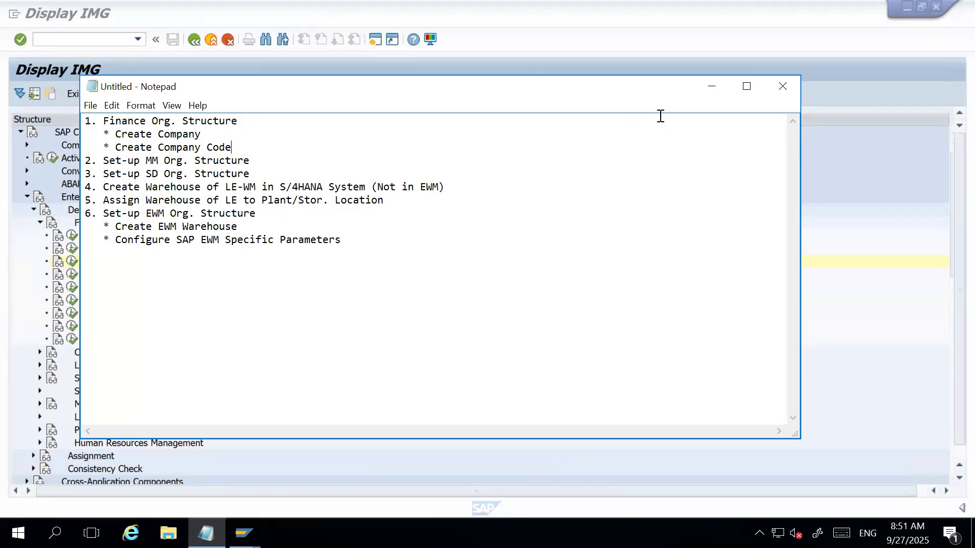
# Return to the SAP implementation guide, collapse Financial Accounting and expand Logistics - General under the Enterprise Structure definition.
pyautogui.click(711, 92)
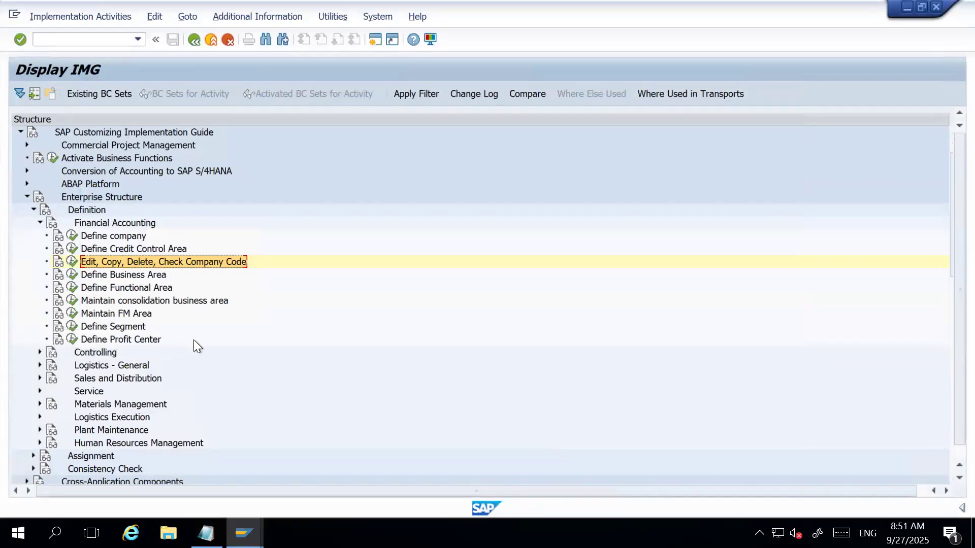
pyautogui.click(40, 223)
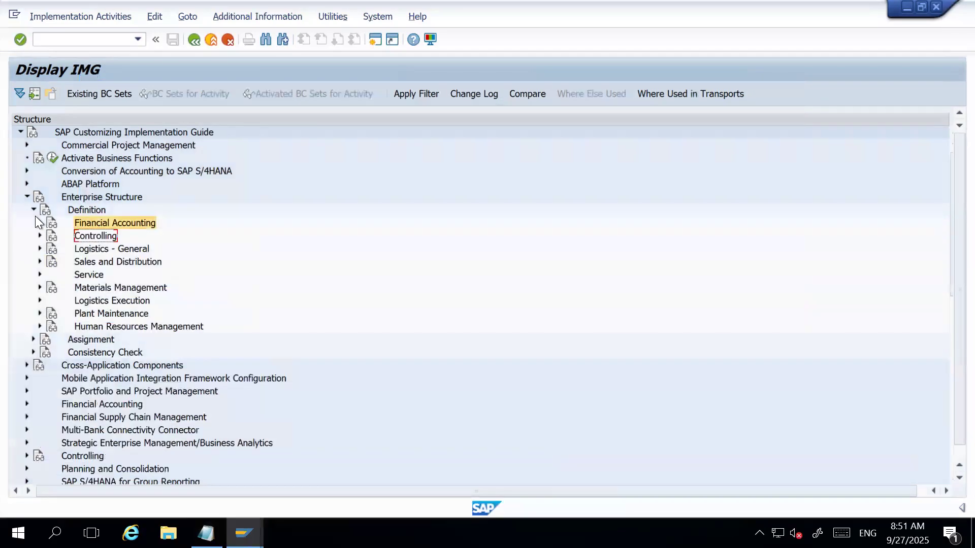
pyautogui.click(39, 249)
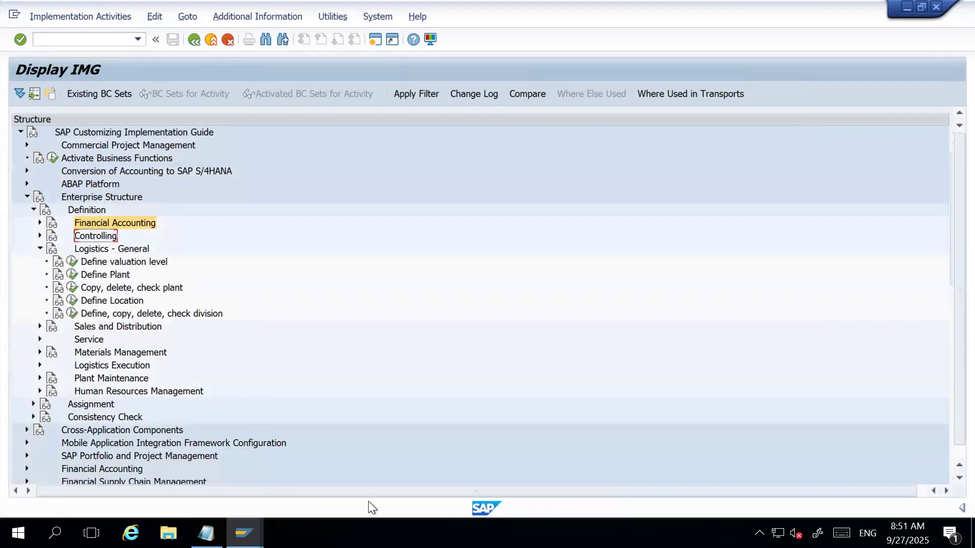
# Switch to the Notepad outline and add "* Create Plant" and "* Create Storage Location" under "2. Set-up MM Org. Structure".
pyautogui.click(206, 533)
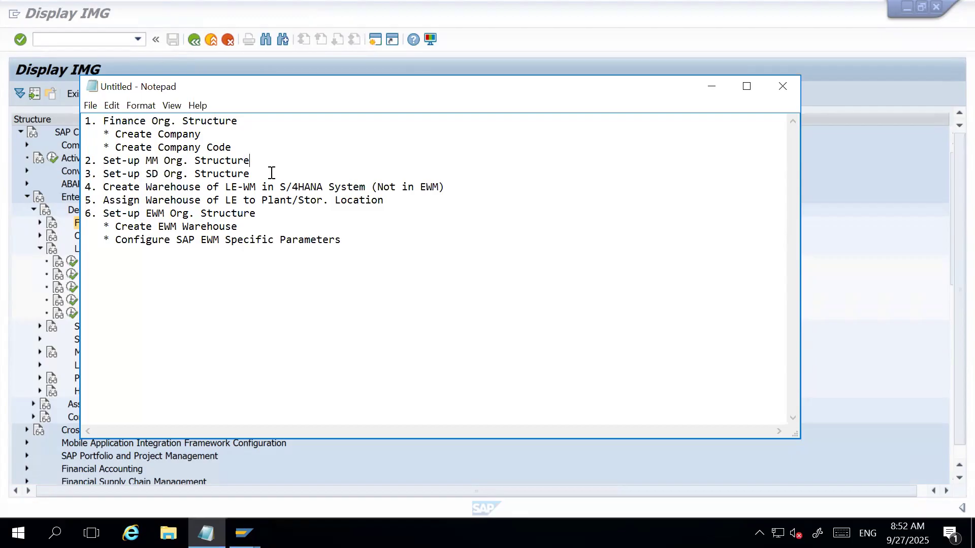
pyautogui.press('Return')
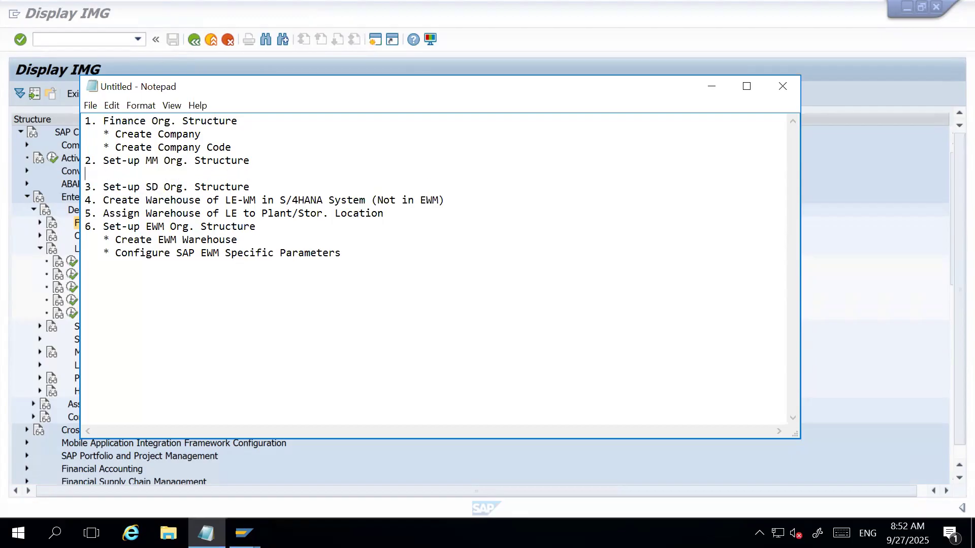
pyautogui.write('* Create Plant')
pyautogui.press('Return')
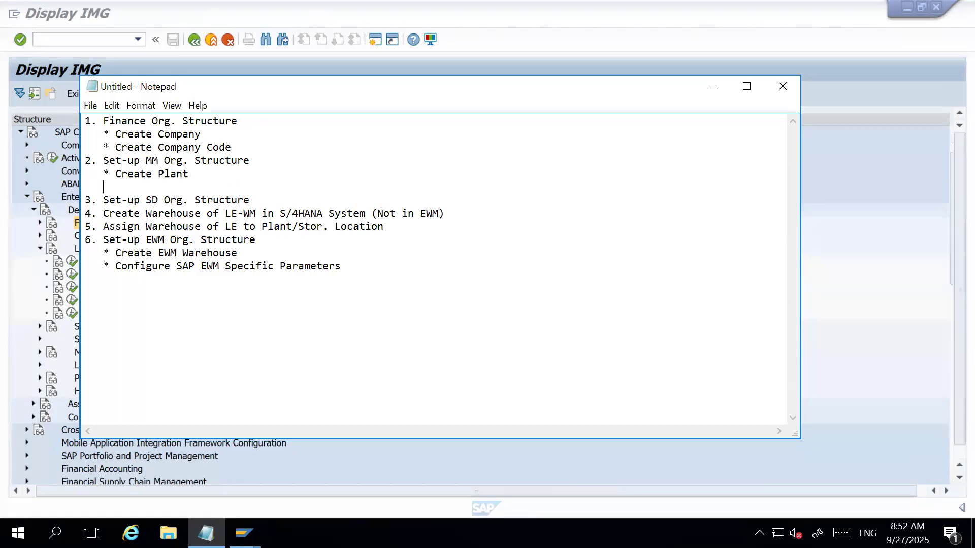
pyautogui.write('* Create Storage Location')
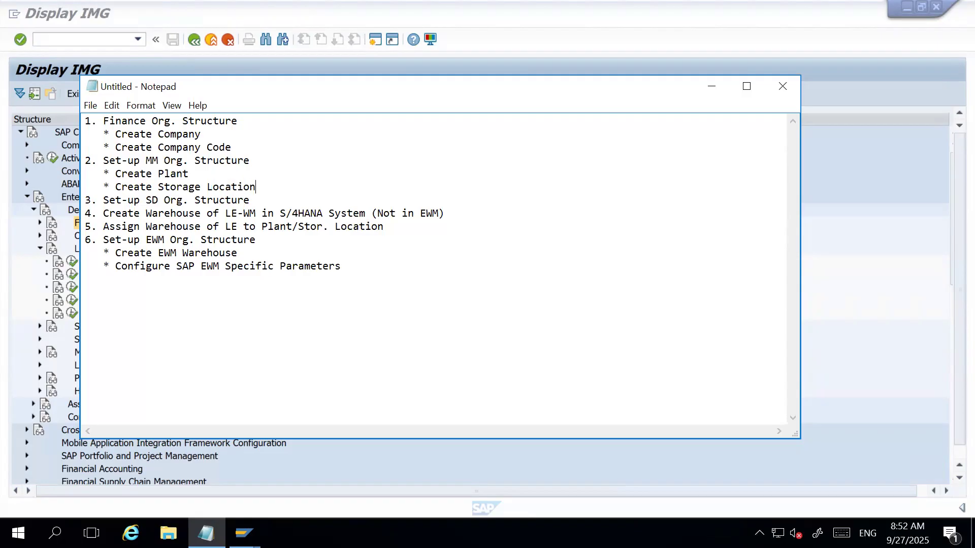
# Add the sub-item "* Create Purchase Organization" below the storage location line in the MM section.
pyautogui.press('Return')
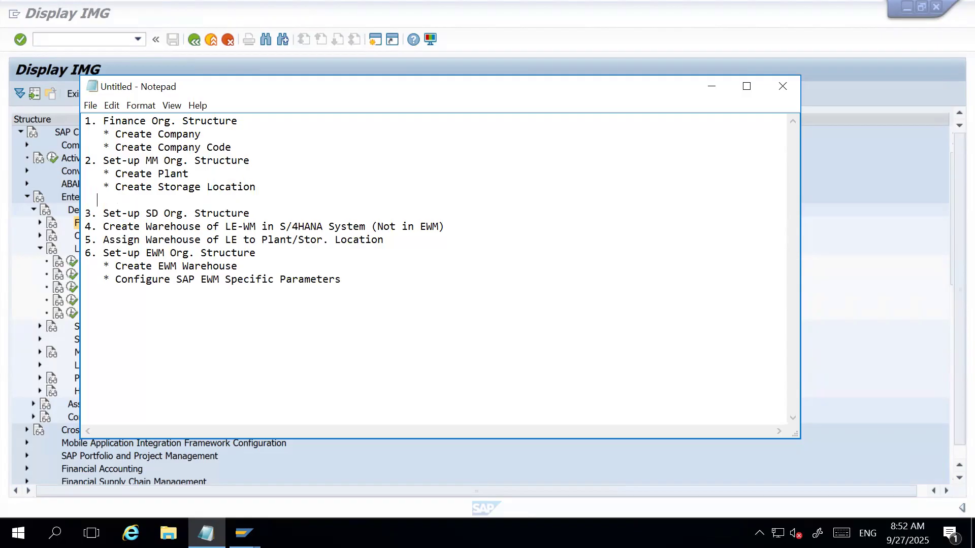
pyautogui.write('* Create Purchase Organi')
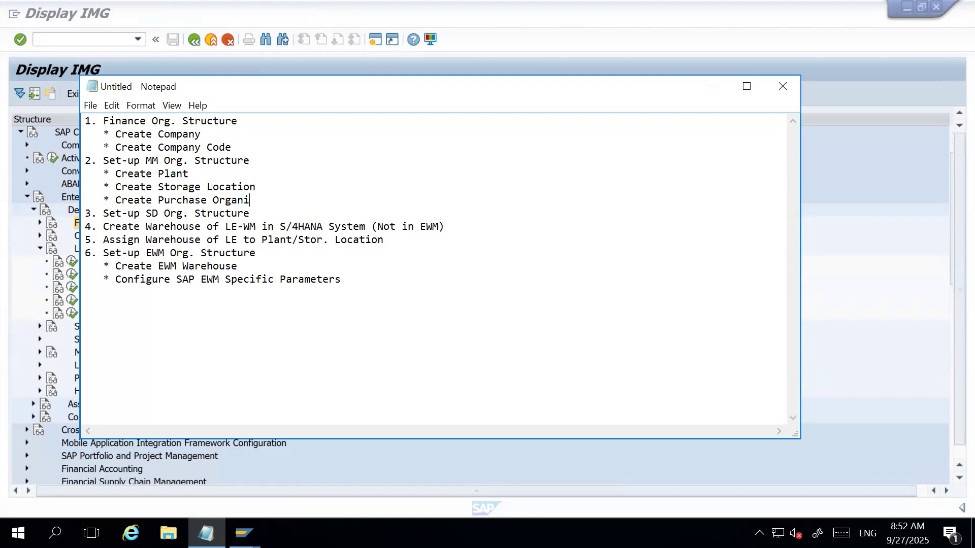
pyautogui.write('zation')
pyautogui.click(255, 187)
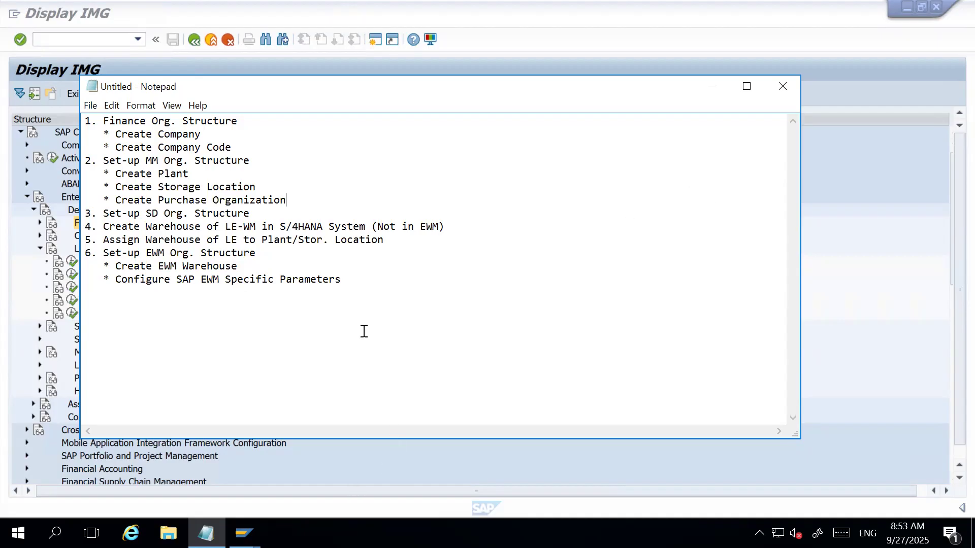
# Return to the SAP implementation guide and examine the plant activities under Enterprise Structure, Definition, Logistics - General.
pyautogui.click(402, 469)
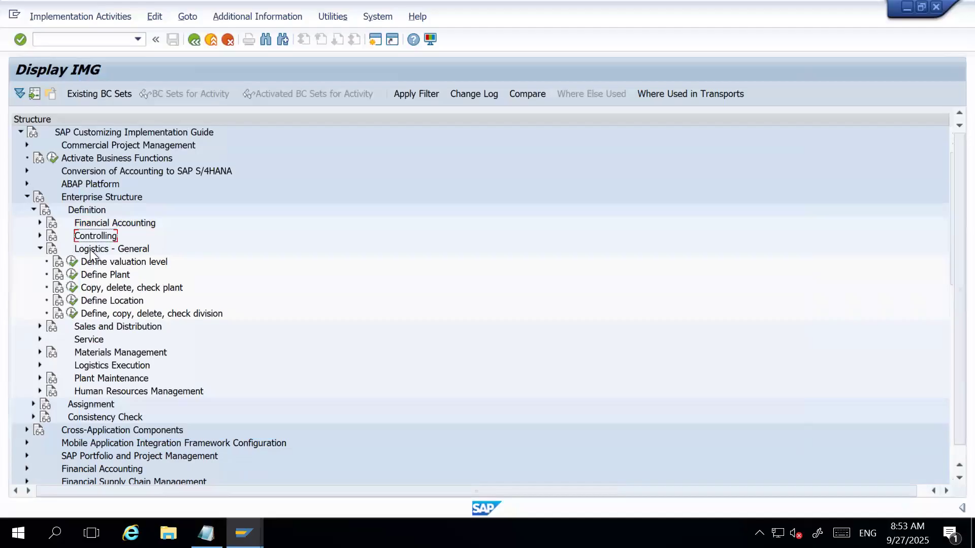
pyautogui.click(111, 288)
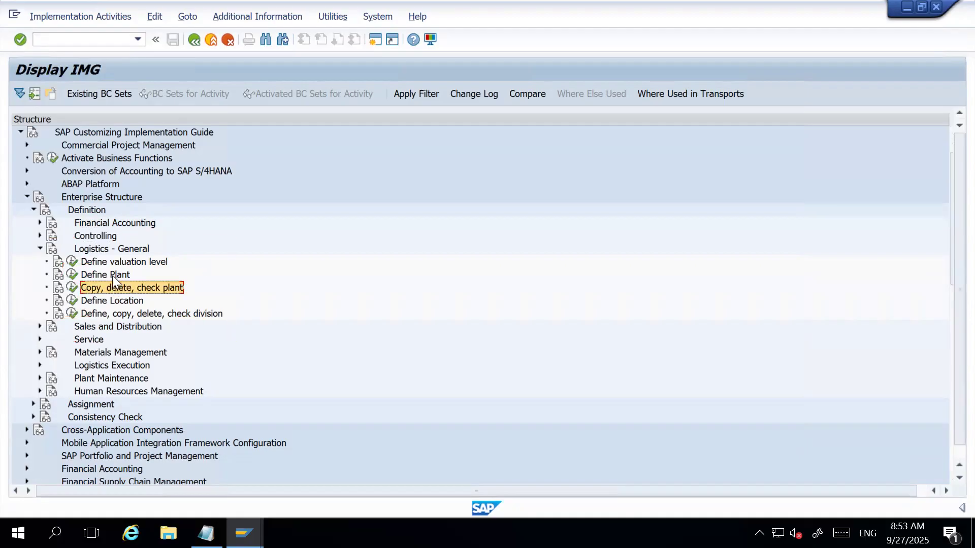
pyautogui.click(113, 276)
pyautogui.click(102, 250)
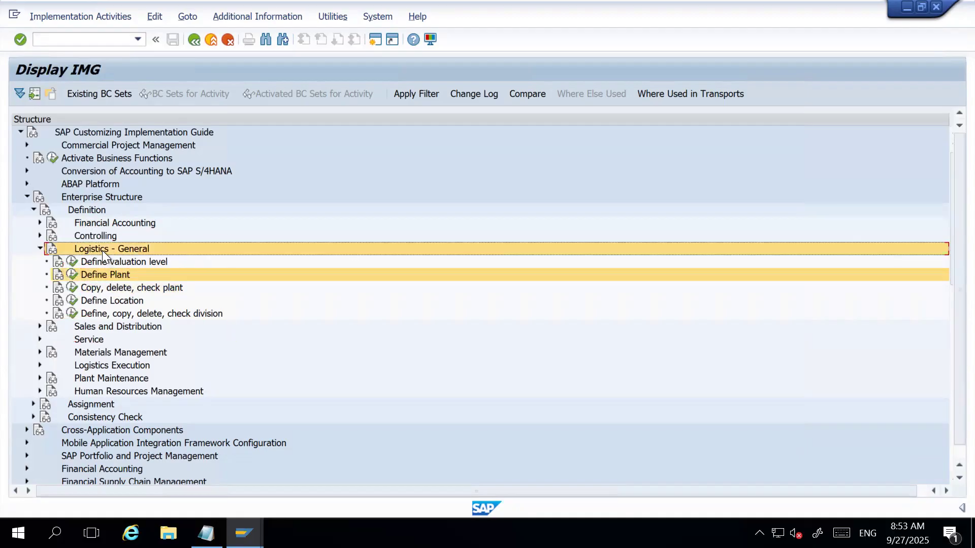
pyautogui.click(88, 212)
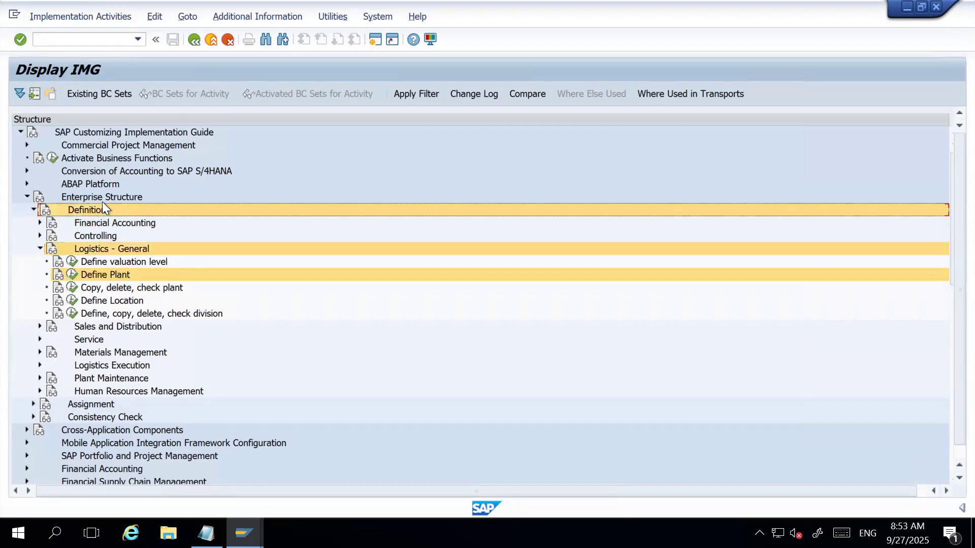
pyautogui.click(102, 200)
pyautogui.click(124, 274)
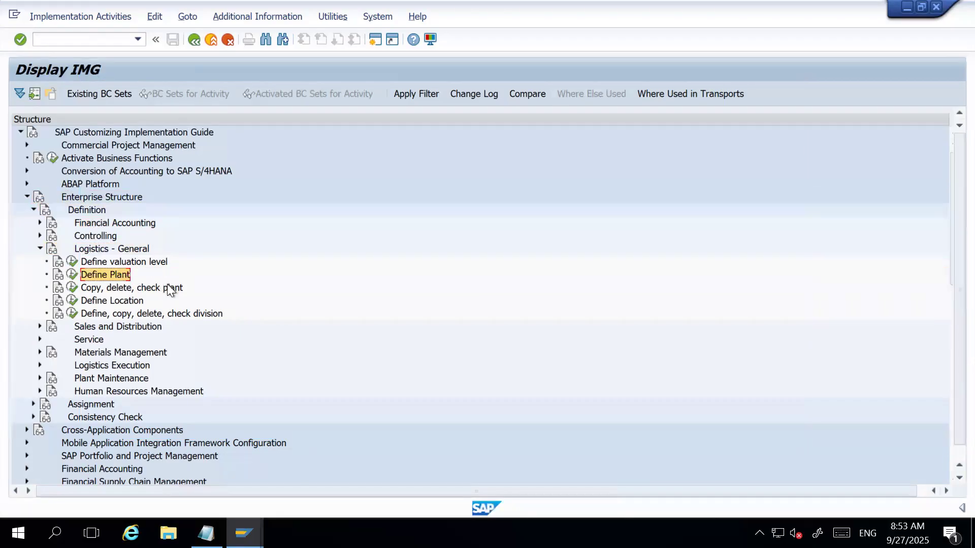
pyautogui.click(134, 291)
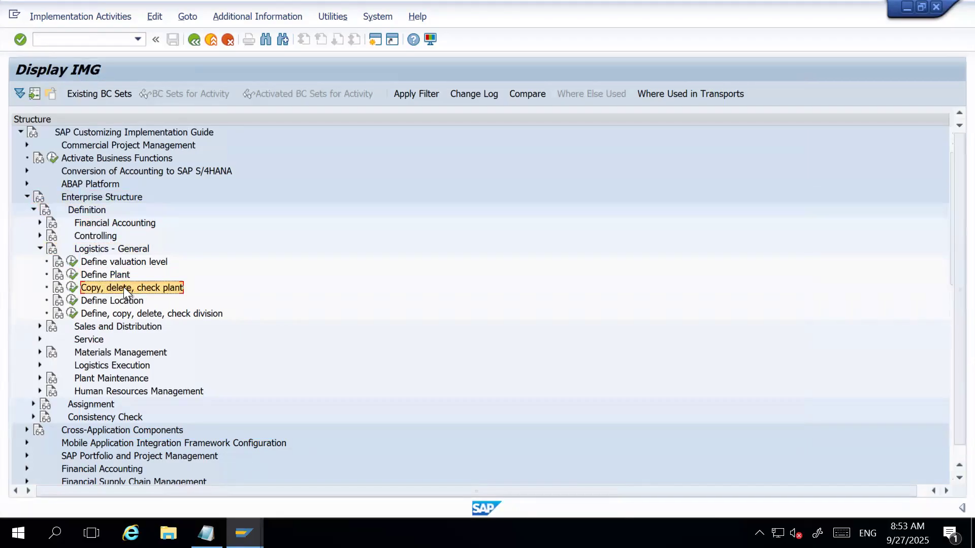
pyautogui.click(109, 249)
pyautogui.click(87, 210)
pyautogui.click(87, 197)
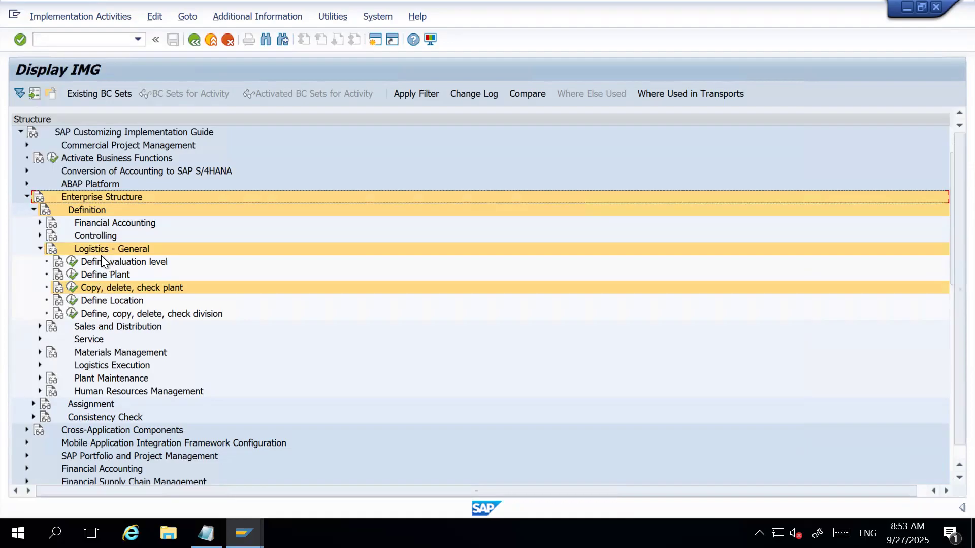
# Open the "Copy, delete, check plant" activity and start a plant copy with 1710 as the source plant.
pyautogui.click(72, 289)
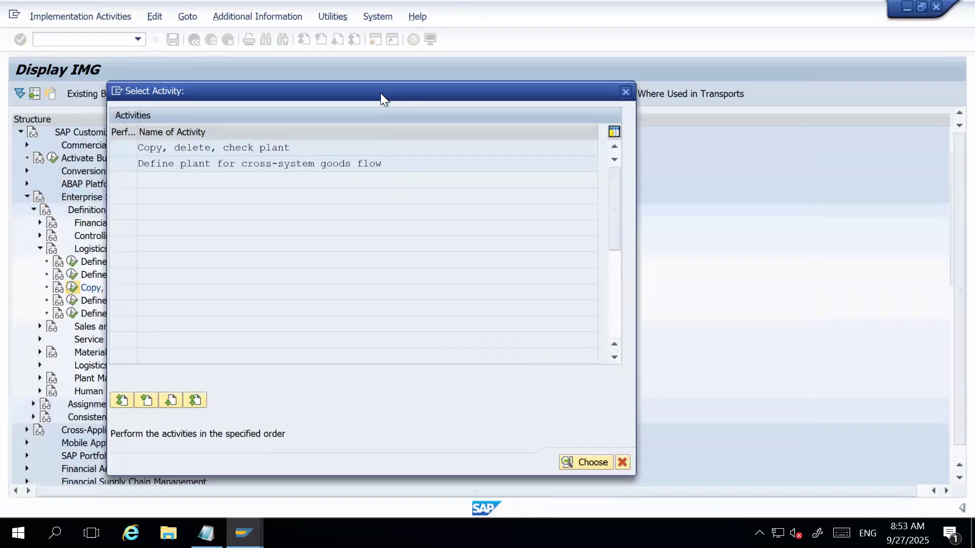
pyautogui.doubleClick(246, 149)
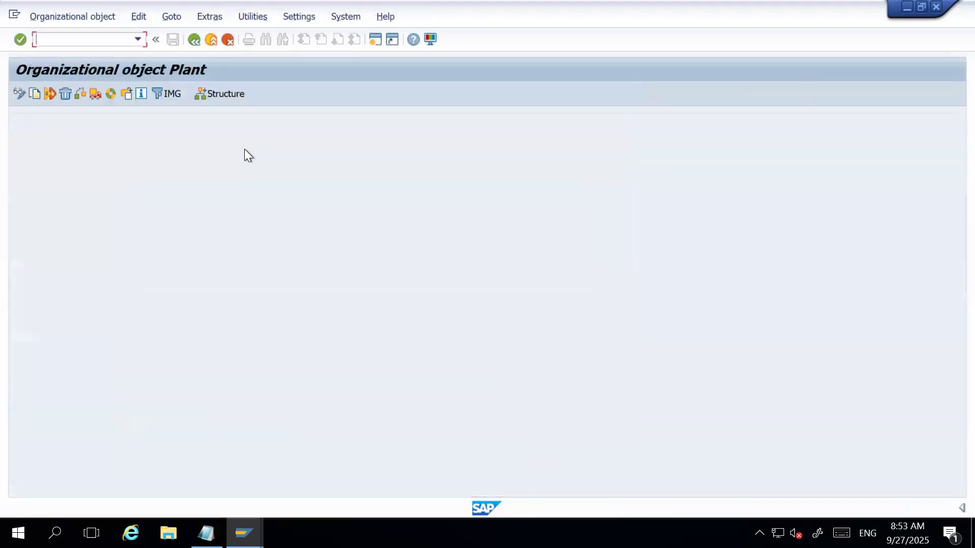
pyautogui.click(36, 96)
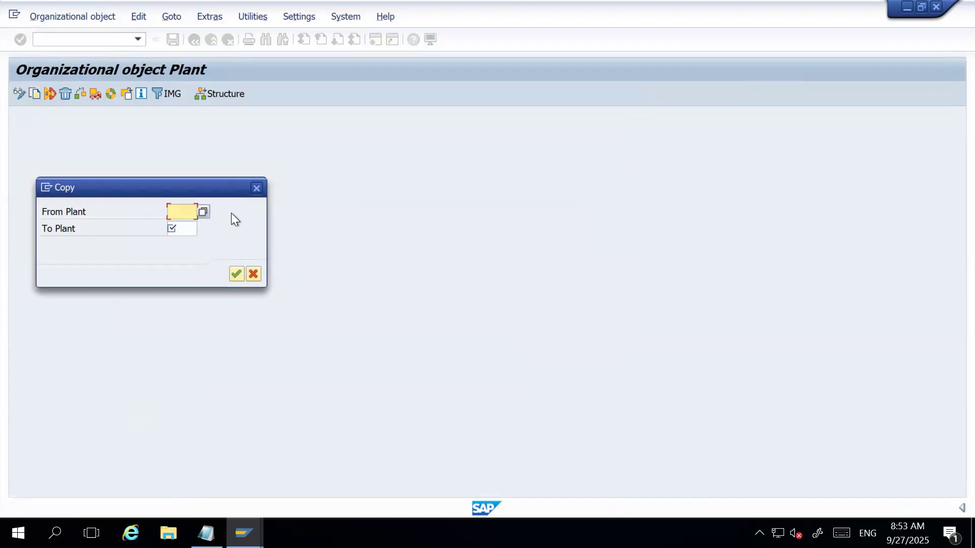
pyautogui.click(204, 212)
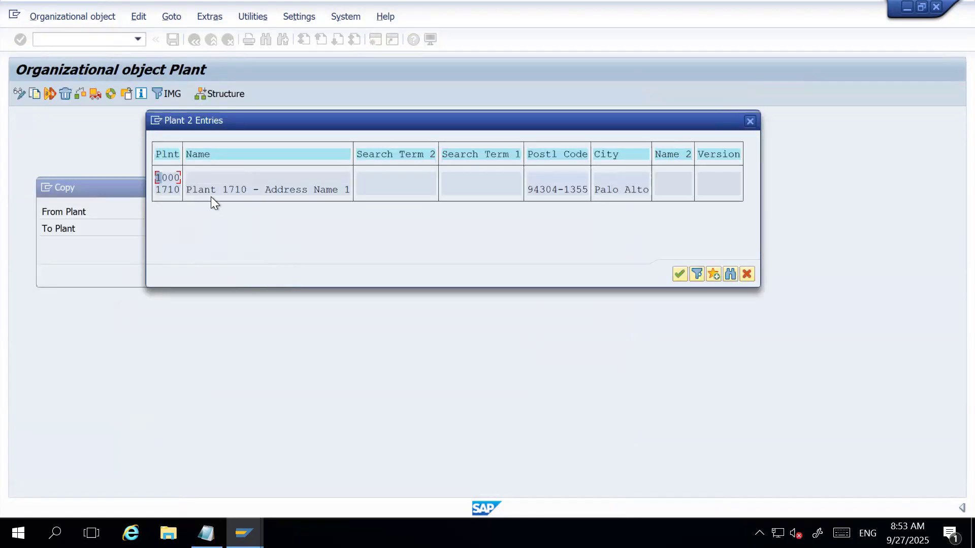
pyautogui.click(212, 192)
pyautogui.click(171, 190)
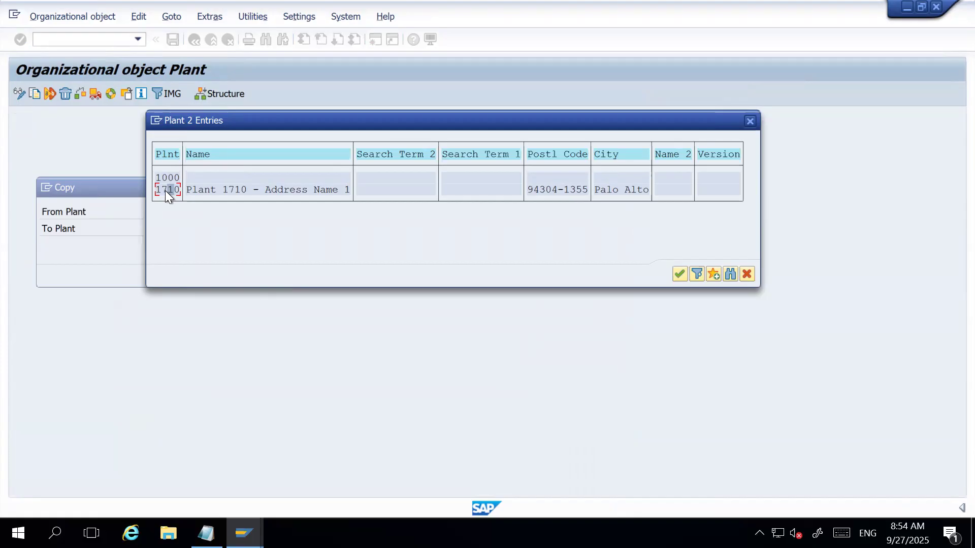
pyautogui.doubleClick(166, 190)
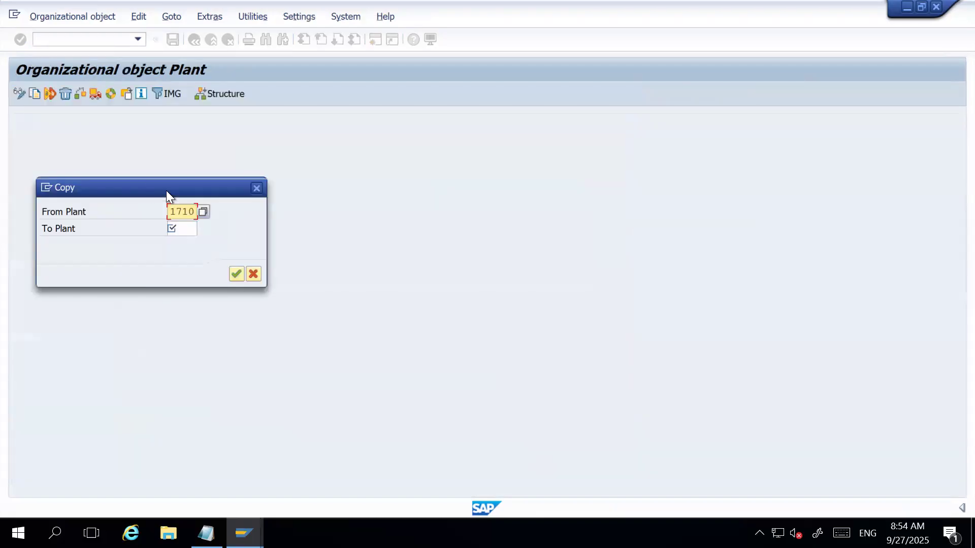
# Set the target plant to HAR1 and run the copy.
pyautogui.click(184, 230)
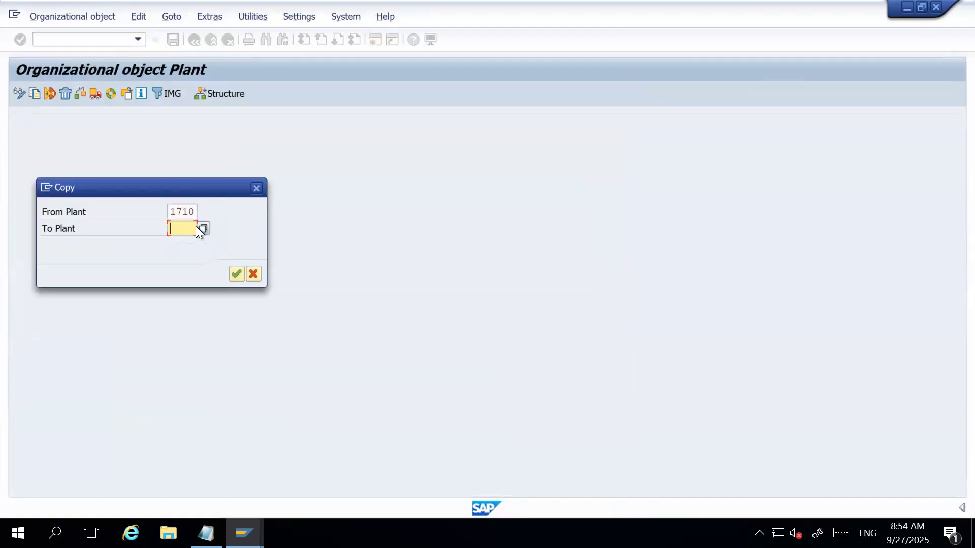
pyautogui.click(200, 227)
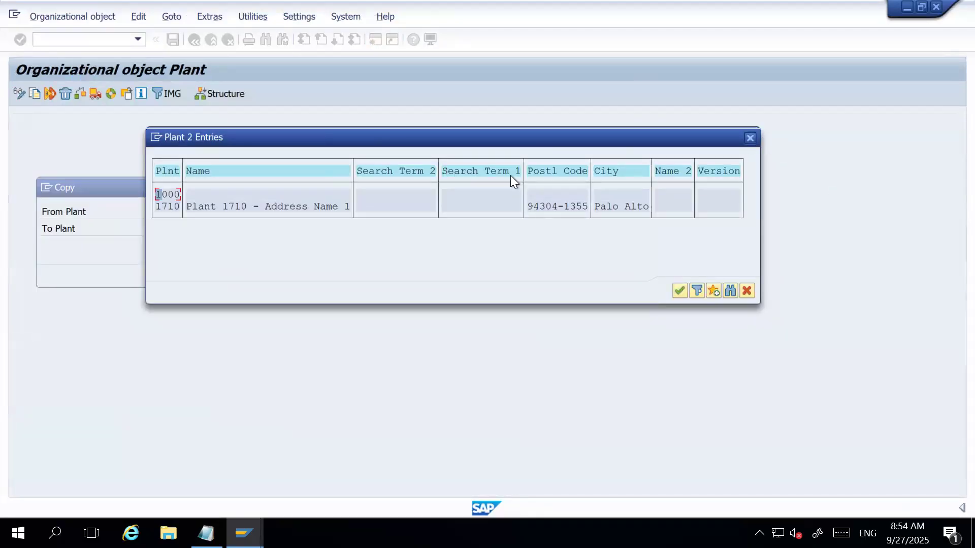
pyautogui.press('Escape')
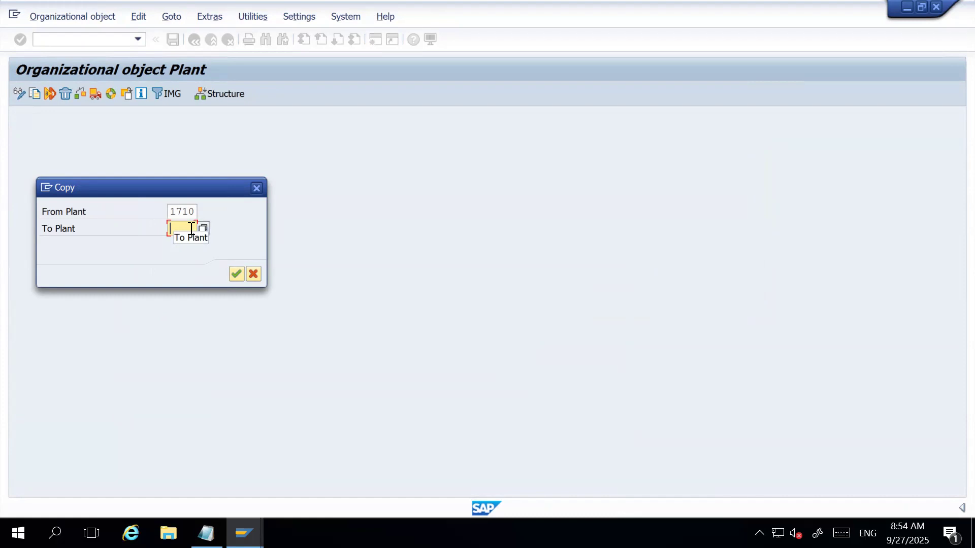
pyautogui.write('H')
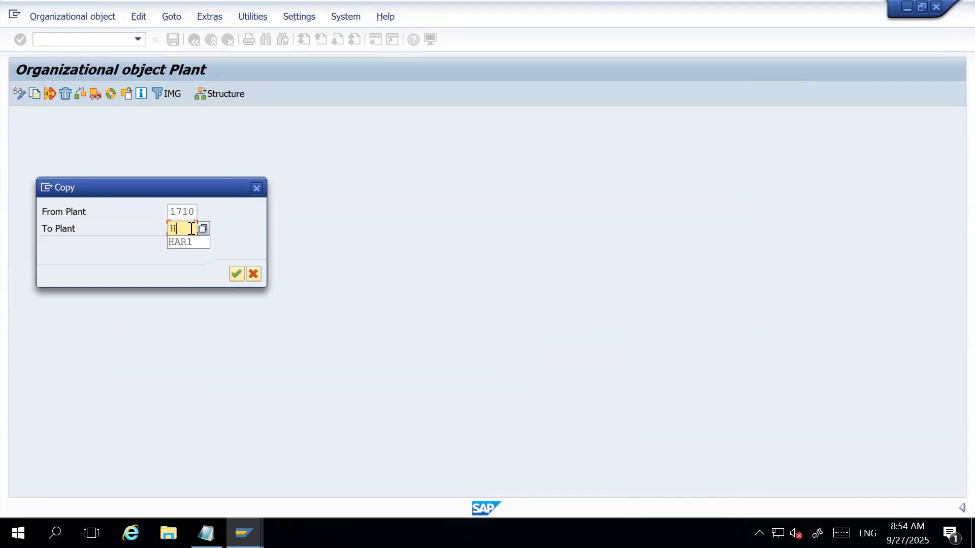
pyautogui.write('R01')
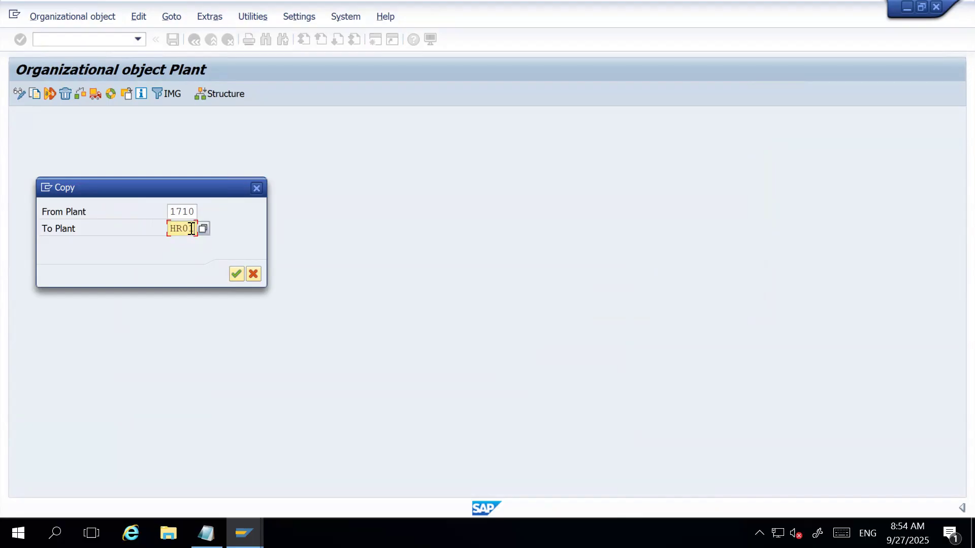
pyautogui.press('BackSpace')
pyautogui.press('BackSpace')
pyautogui.press('BackSpace')
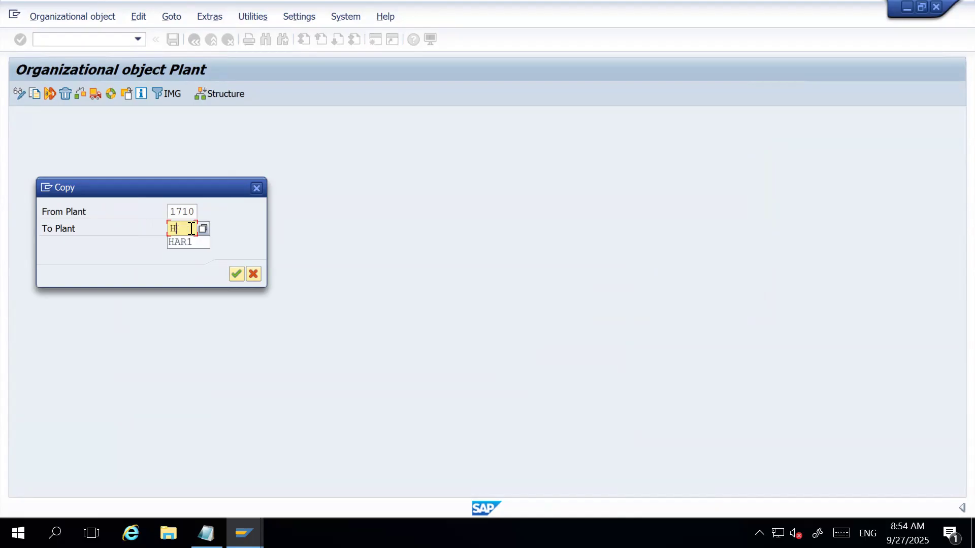
pyautogui.write('AR1')
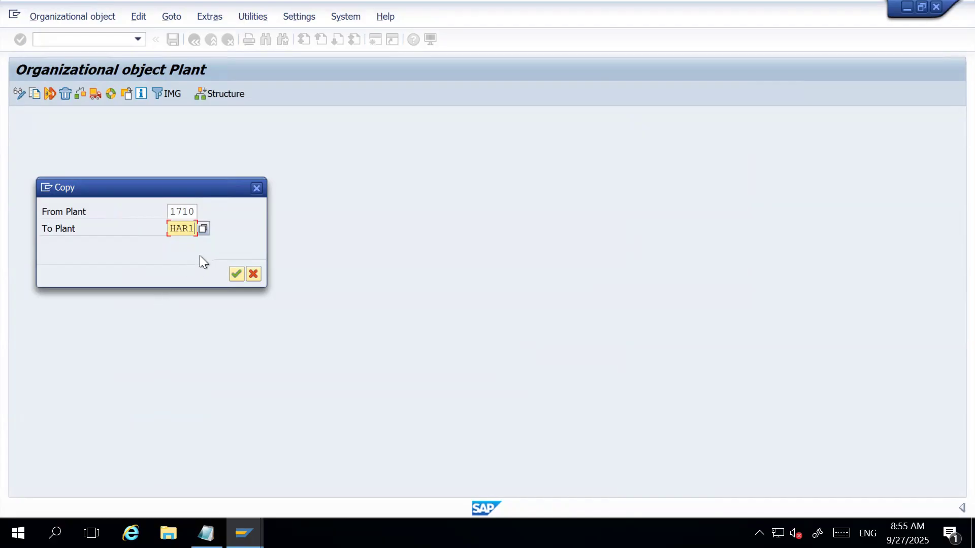
pyautogui.click(239, 273)
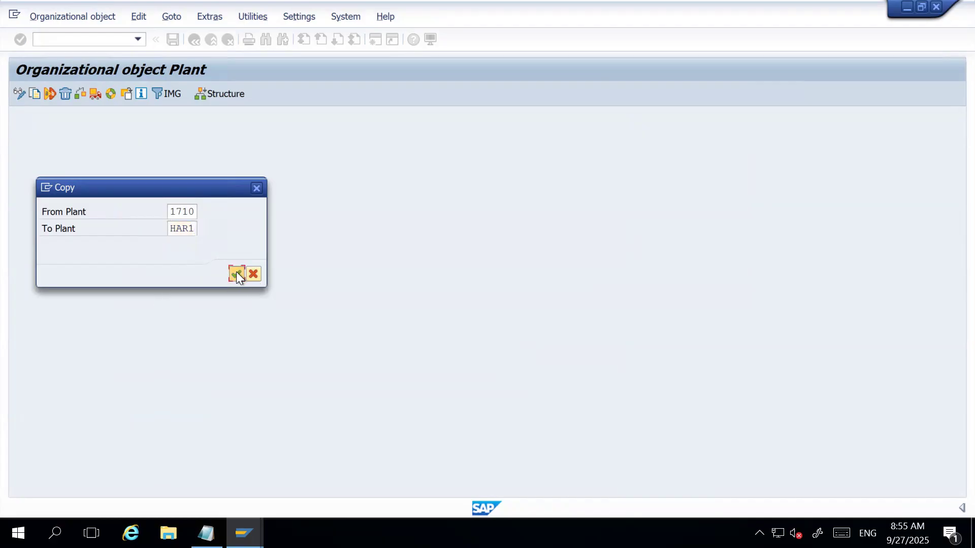
# Agree to transport number ranges, record them in the "HARMAN Company Set-up" request, decline the last interval transport and finish the plant copy.
pyautogui.click(495, 423)
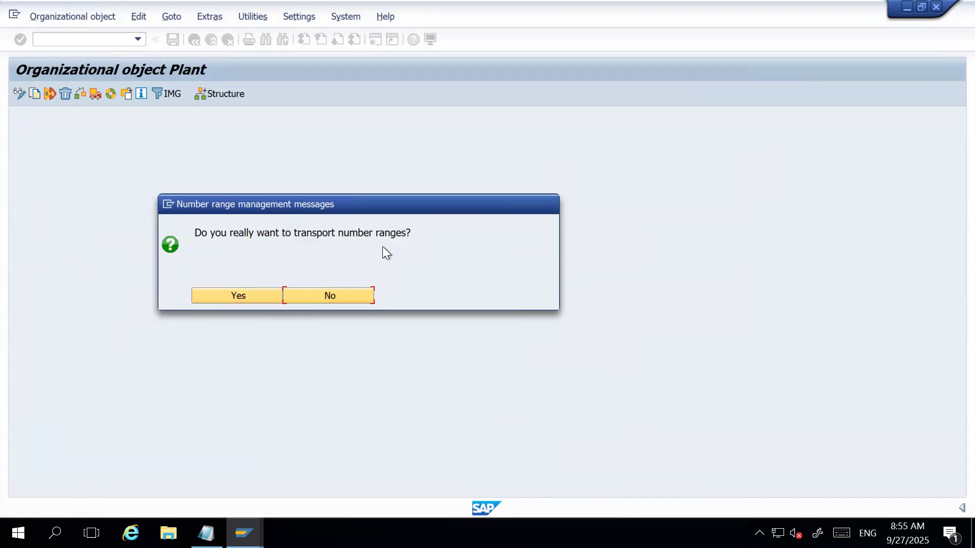
pyautogui.click(240, 297)
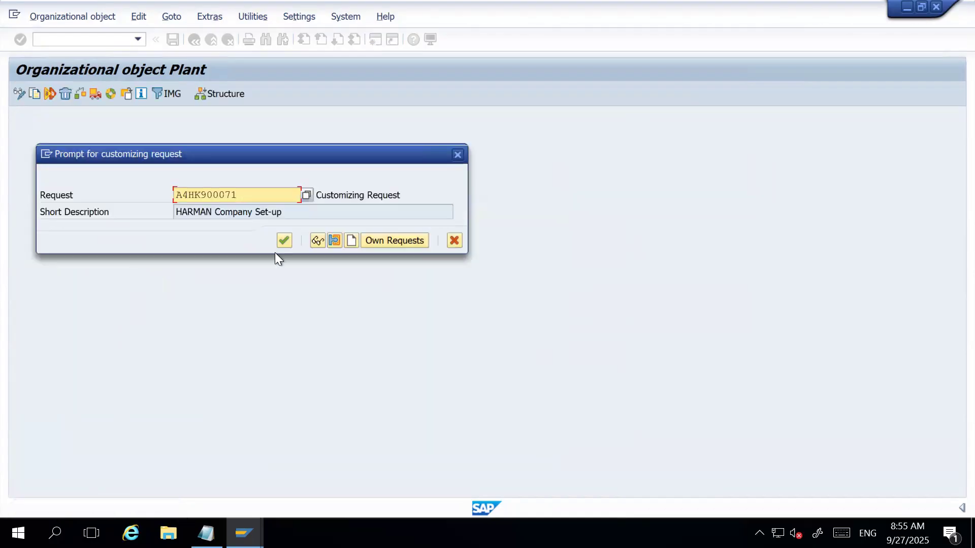
pyautogui.click(284, 240)
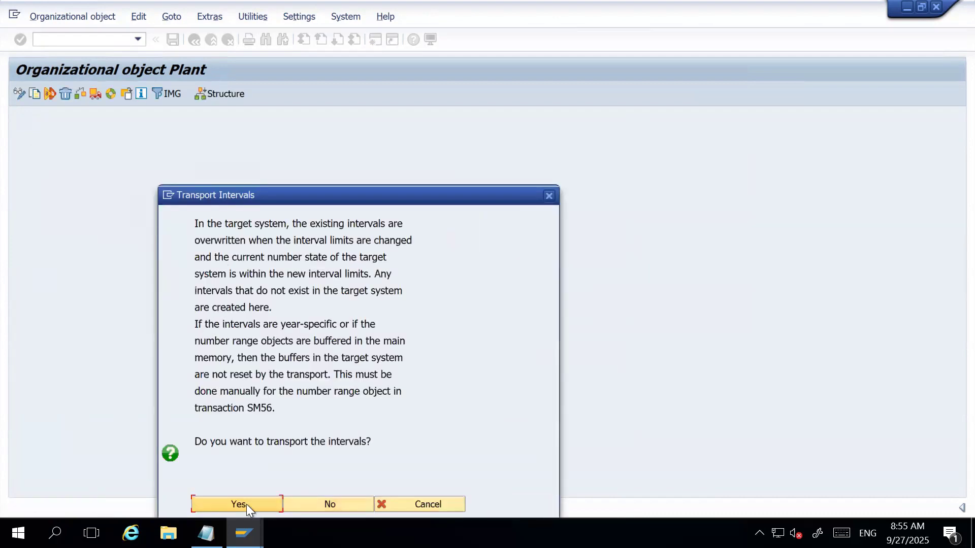
pyautogui.click(246, 505)
pyautogui.click(285, 256)
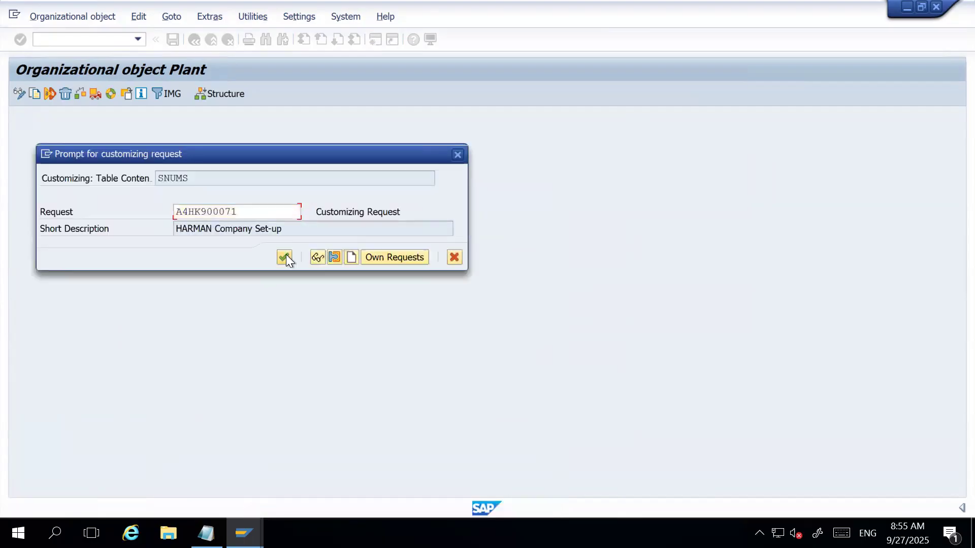
pyautogui.click(239, 502)
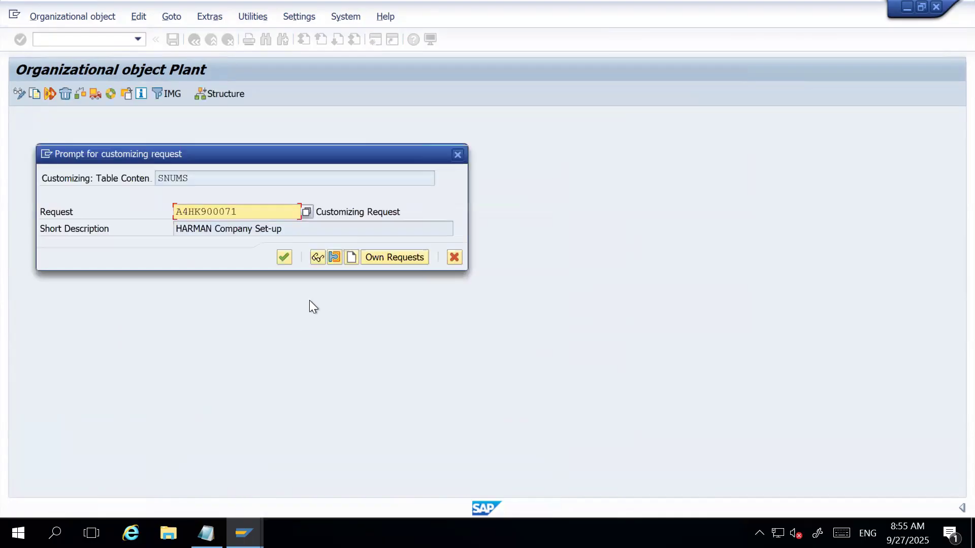
pyautogui.click(284, 257)
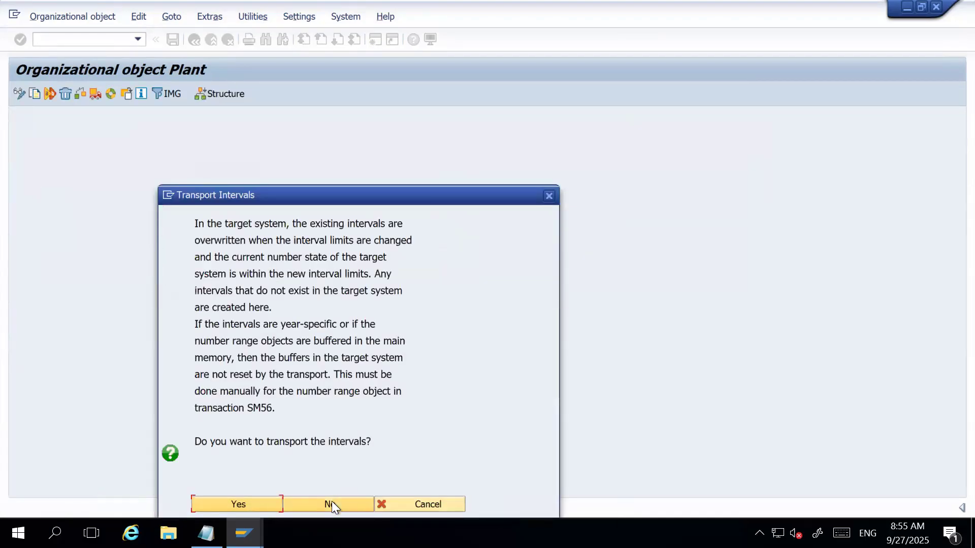
pyautogui.click(331, 501)
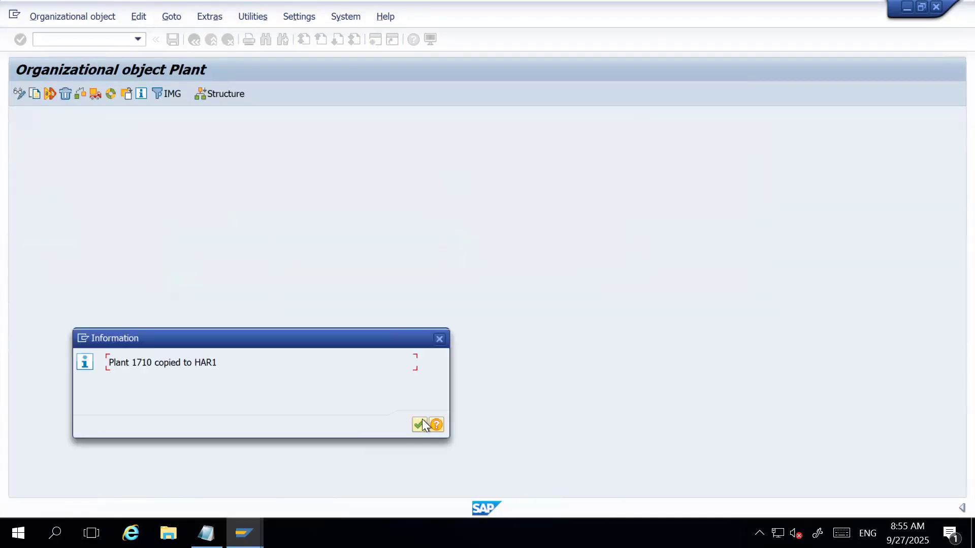
pyautogui.click(421, 424)
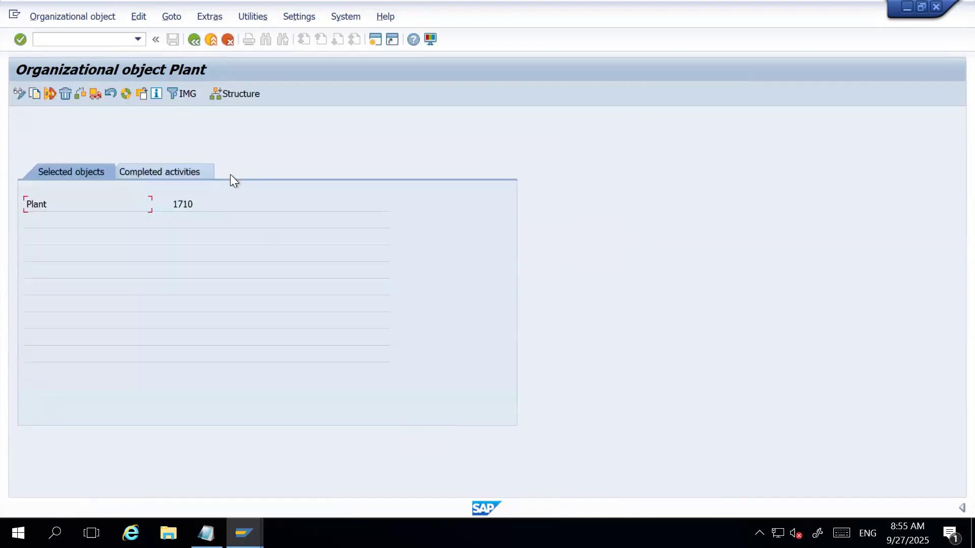
# Review the completed activities of the plant copy and return to the implementation guide.
pyautogui.click(205, 203)
pyautogui.click(169, 172)
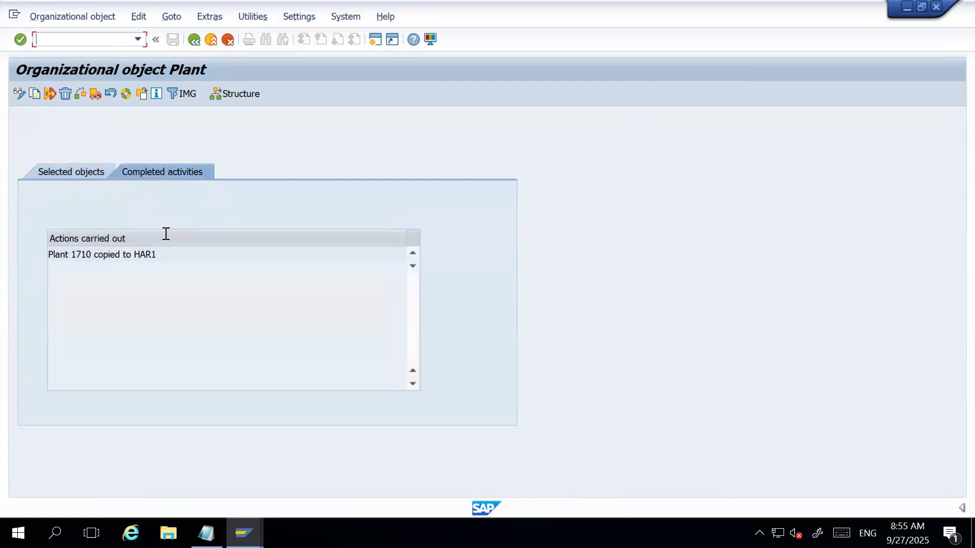
pyautogui.click(172, 255)
pyautogui.click(191, 40)
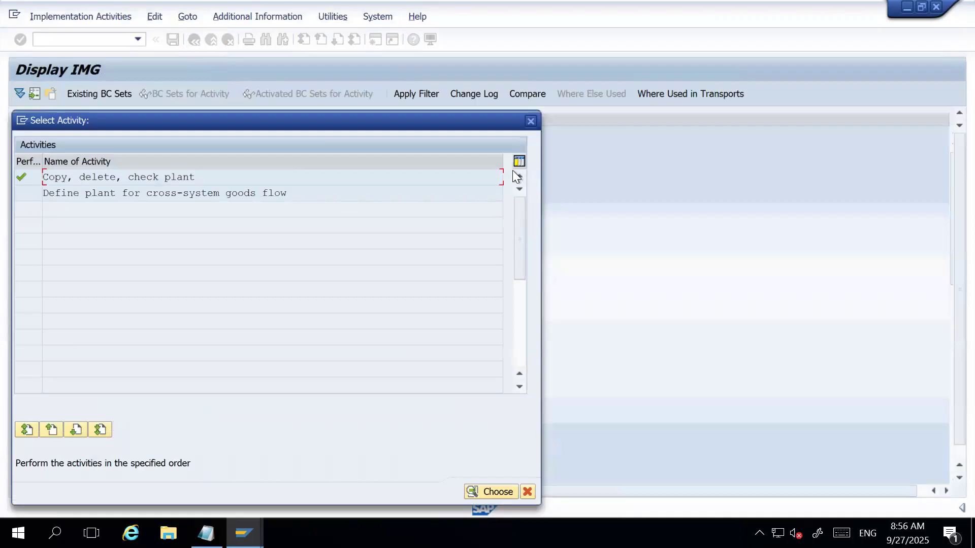
pyautogui.click(528, 120)
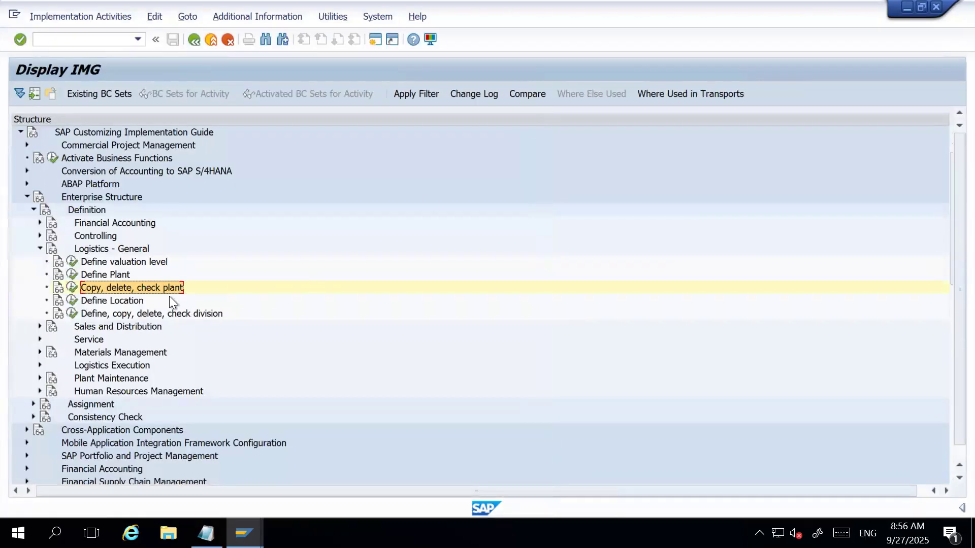
# Open the Define Plant activity and display the details of plant HAR1.
pyautogui.click(81, 275)
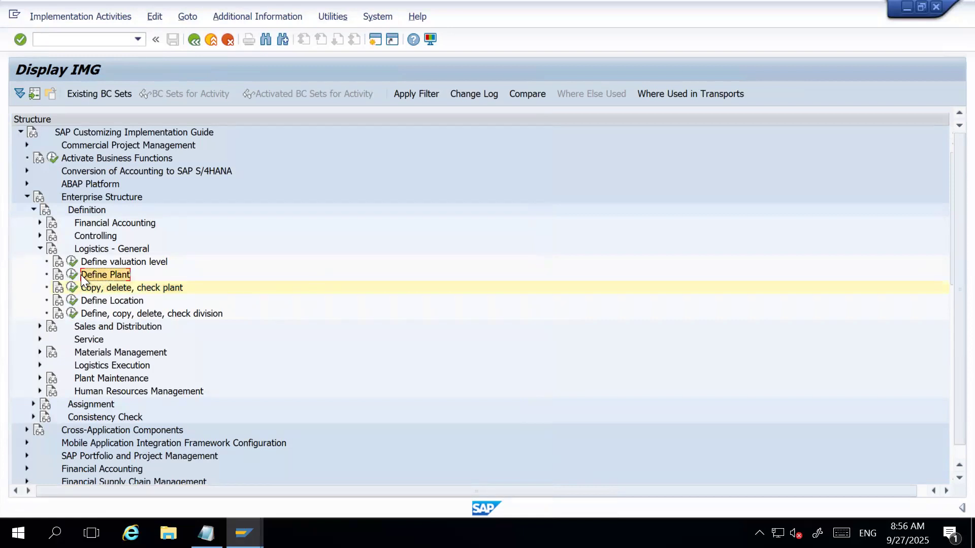
pyautogui.click(74, 275)
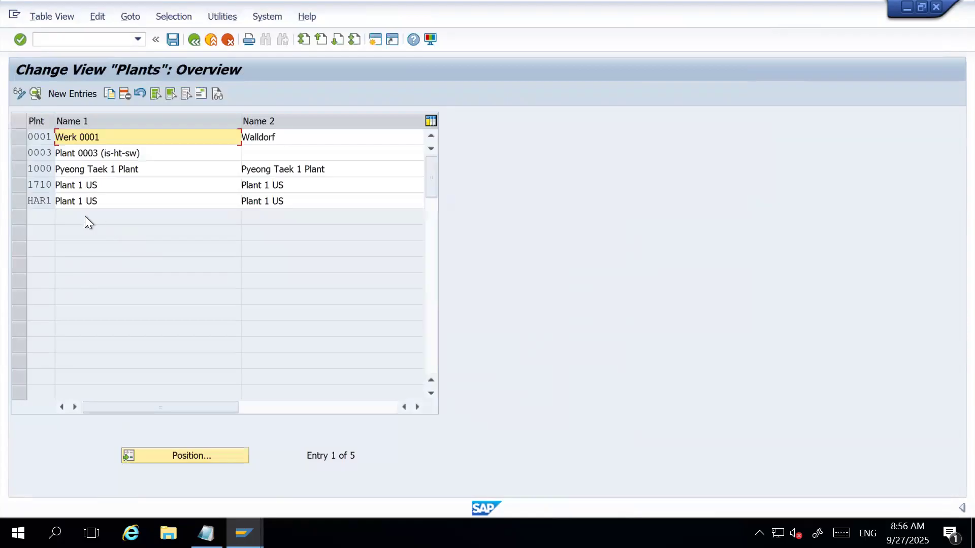
pyautogui.click(24, 201)
pyautogui.click(35, 94)
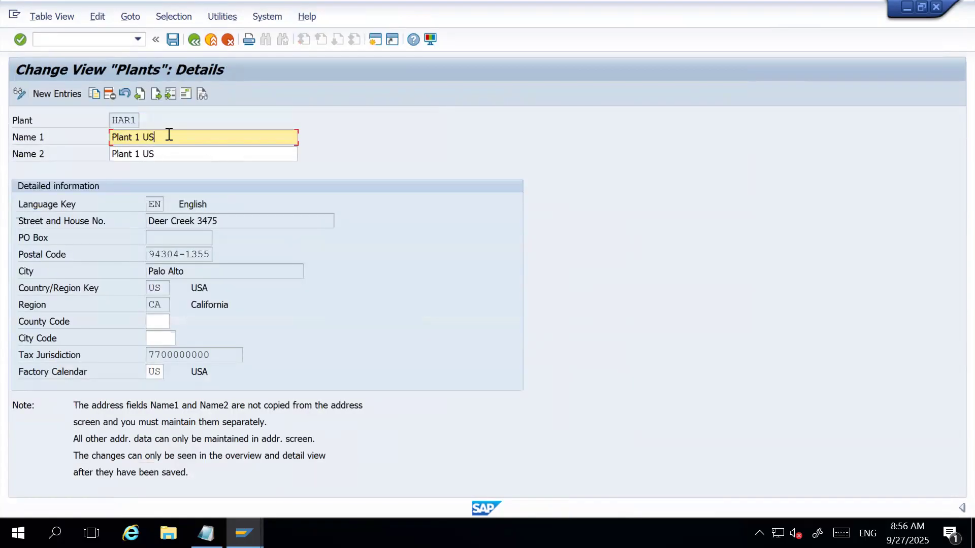
# Set Name 1 of plant HAR1 to "HARMAN Vehicle Communications" and clear Name 2.
pyautogui.hotkey('ctrl', 'a')
pyautogui.write('HARMAN')
pyautogui.write('Vehicle Communications')
pyautogui.press('Tab')
pyautogui.hotkey('shift', 'End')
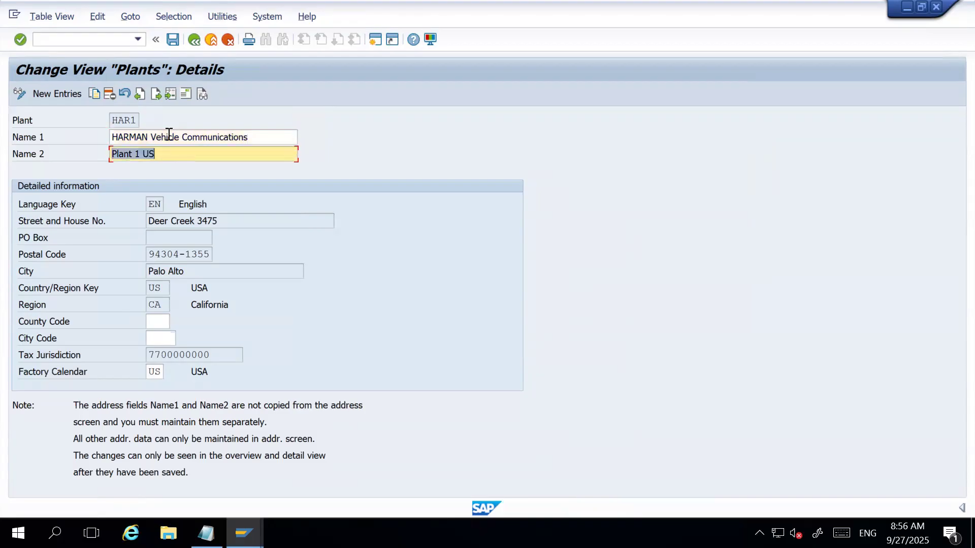
pyautogui.press('Delete')
pyautogui.hotkey('shift', 'Tab')
pyautogui.hotkey('shift', 'End')
pyautogui.press('End')
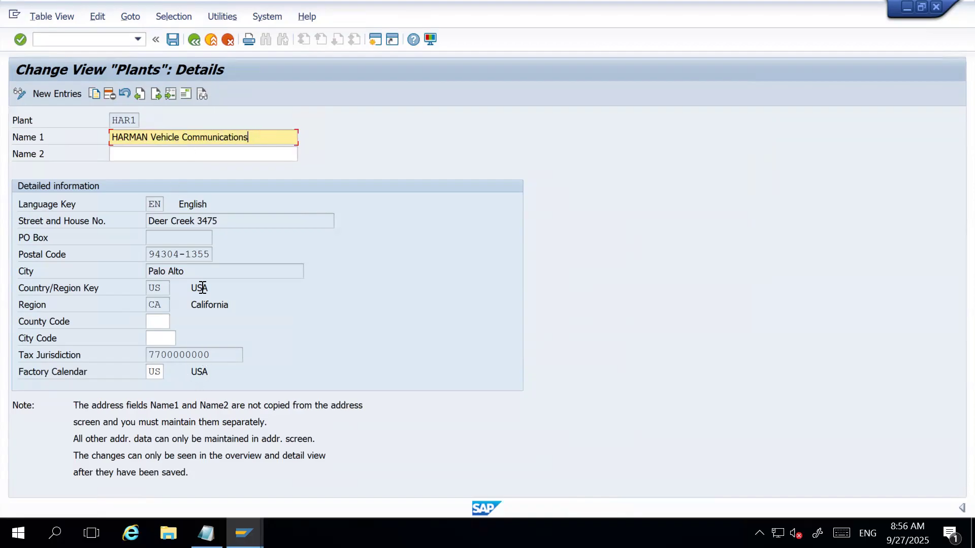
# Pick county code 001 and city code 0001 for plant HAR1 and check its factory calendar field.
pyautogui.click(161, 321)
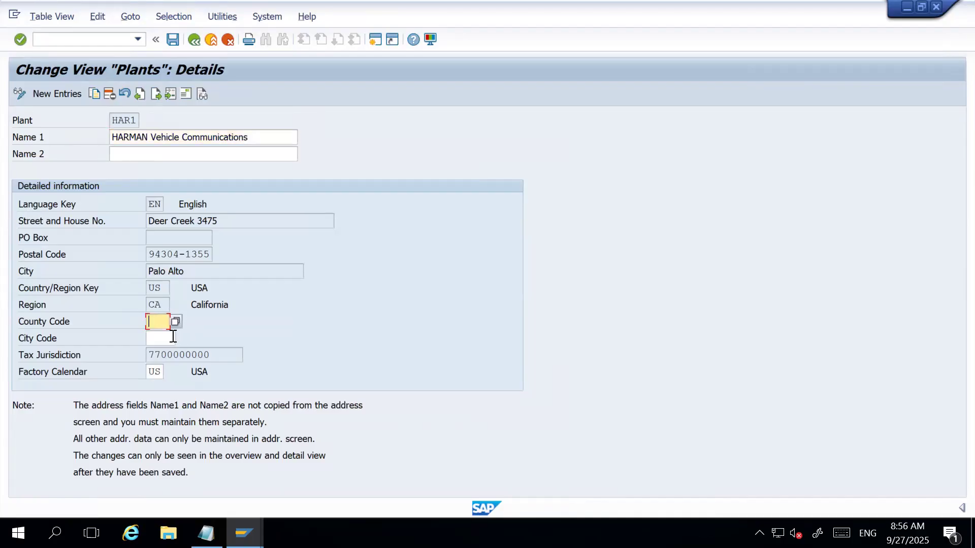
pyautogui.click(175, 323)
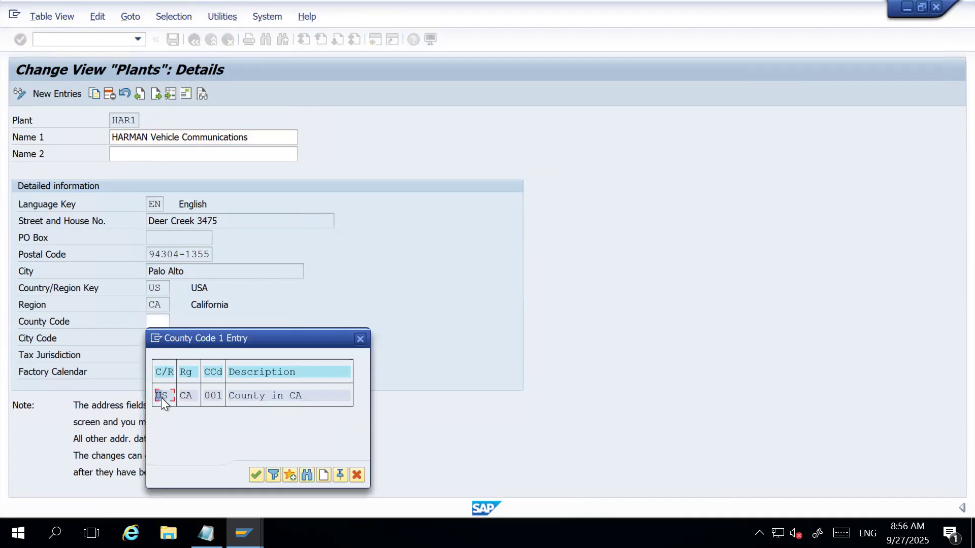
pyautogui.doubleClick(160, 397)
pyautogui.click(163, 338)
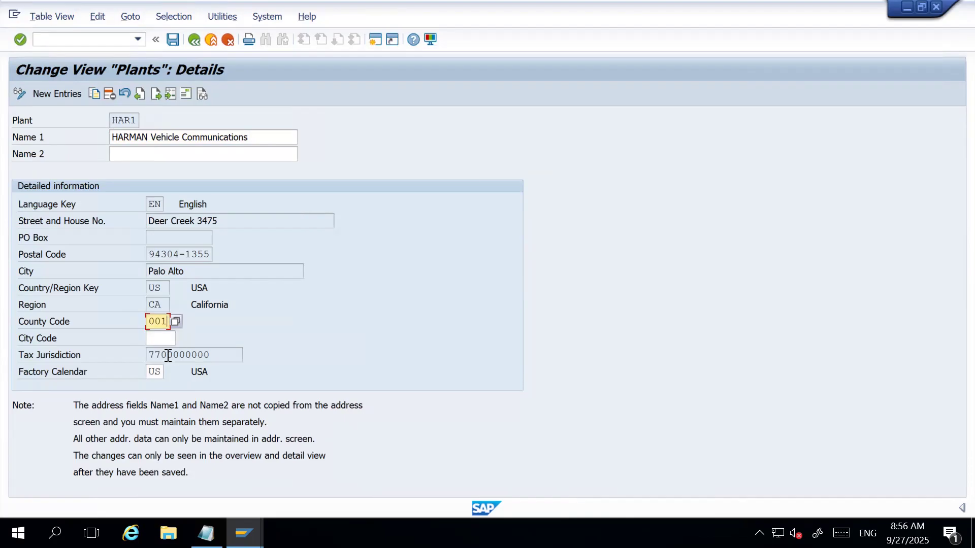
pyautogui.click(171, 339)
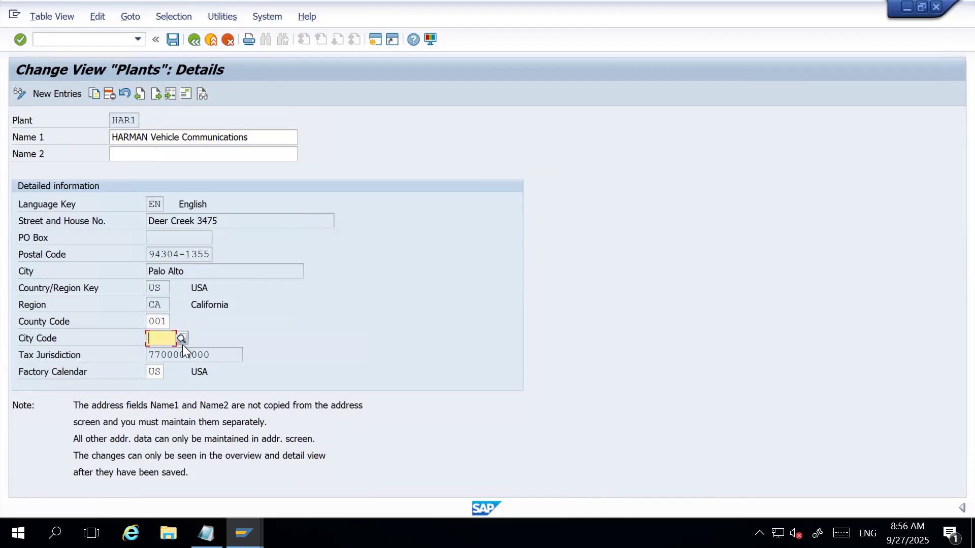
pyautogui.click(181, 339)
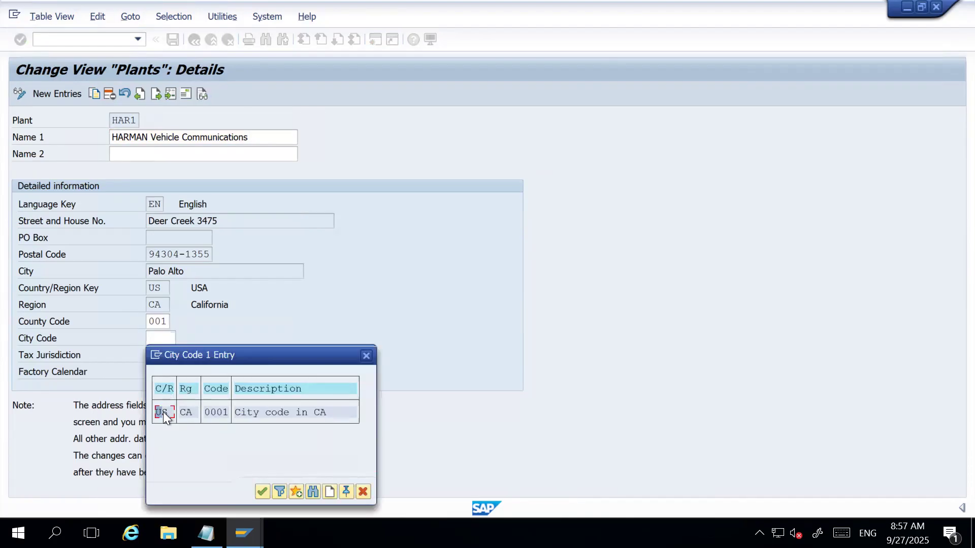
pyautogui.doubleClick(164, 412)
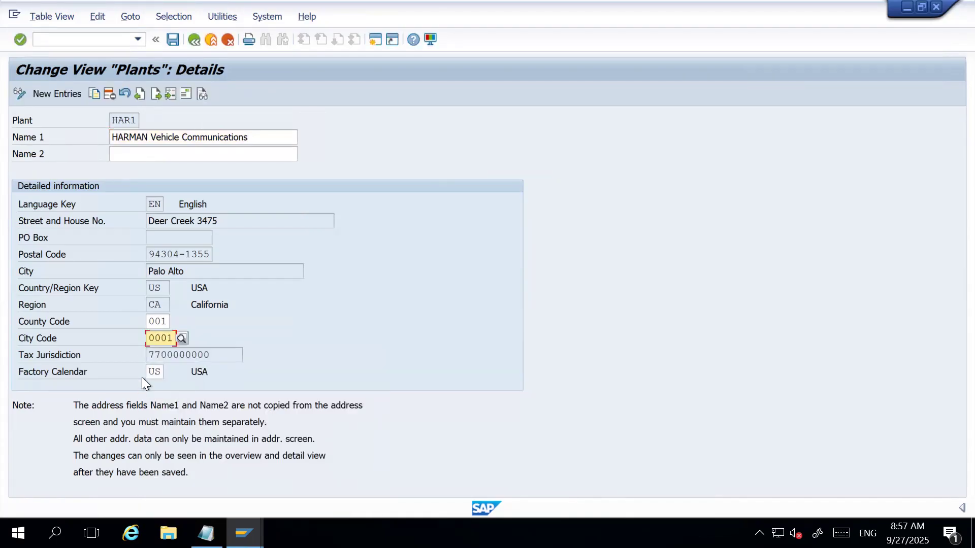
pyautogui.click(162, 375)
pyautogui.click(208, 373)
pyautogui.click(158, 372)
pyautogui.click(212, 373)
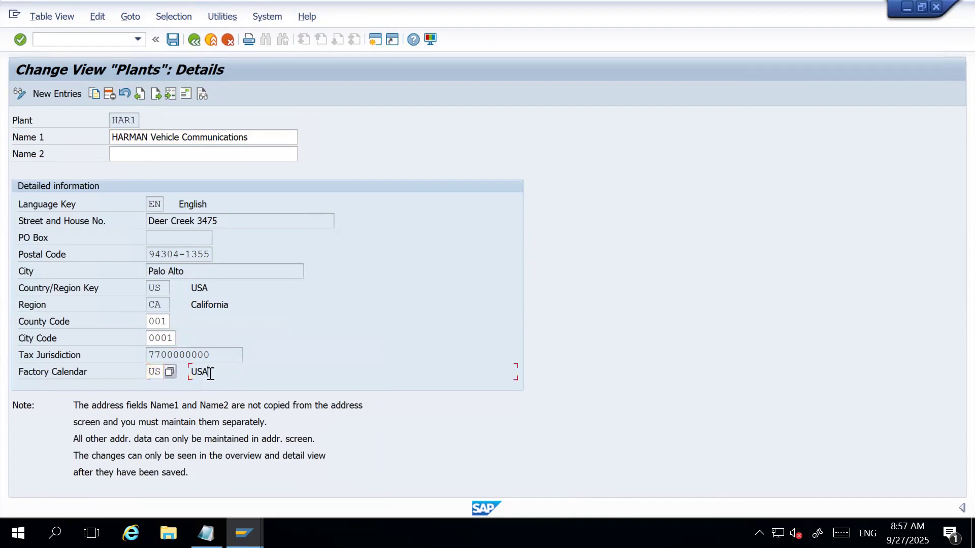
# Read the Define Plant documentation on organizational assignments and plant attributes, and return to the plant details.
pyautogui.click(201, 94)
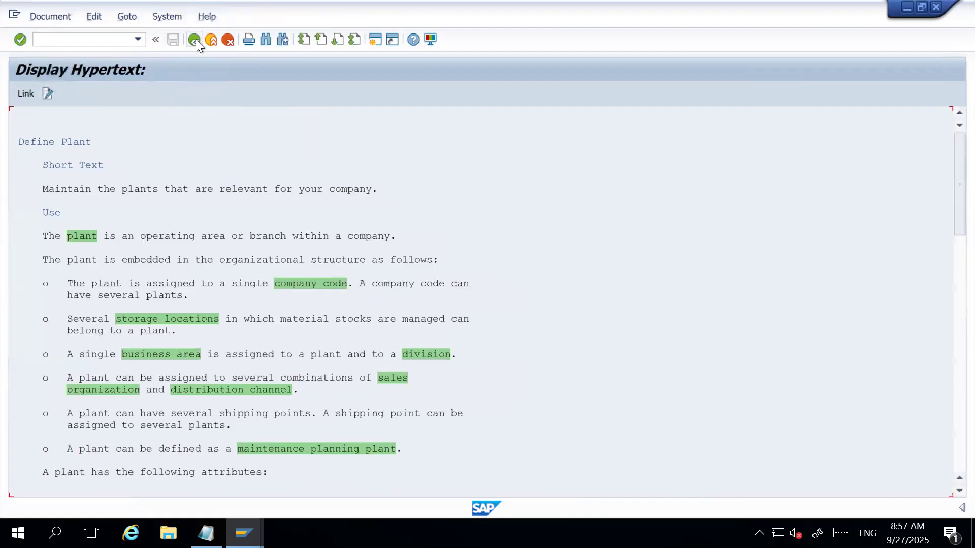
pyautogui.scroll(-3, 201, 341)
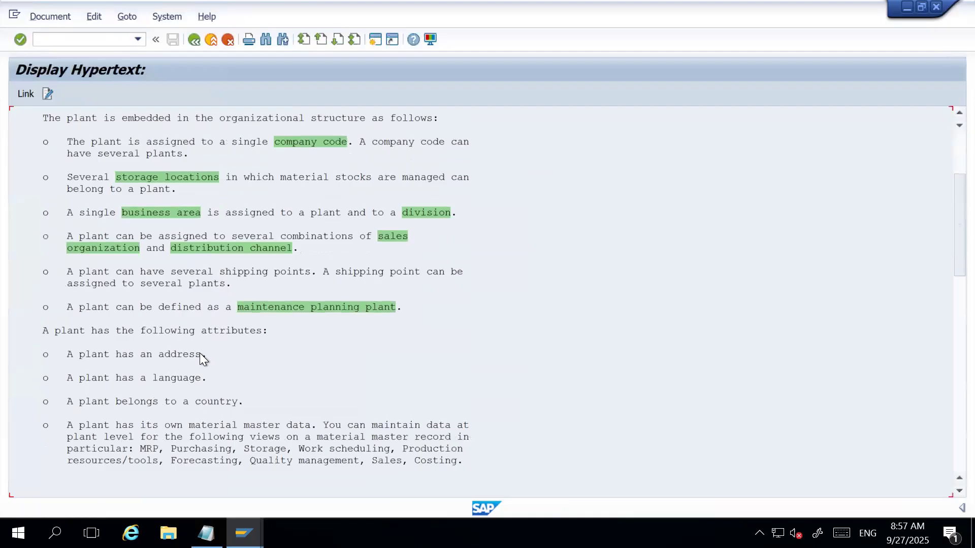
pyautogui.scroll(1, 244, 345)
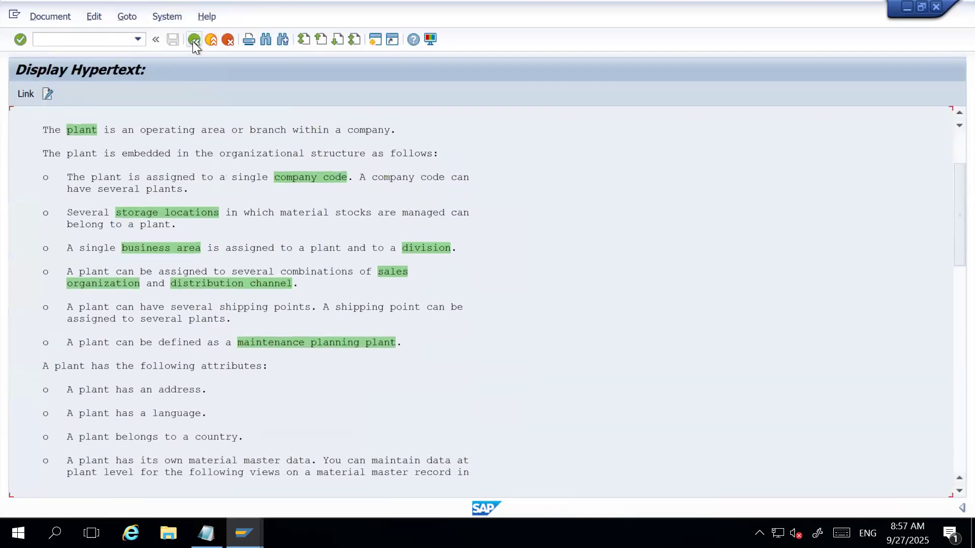
pyautogui.click(193, 40)
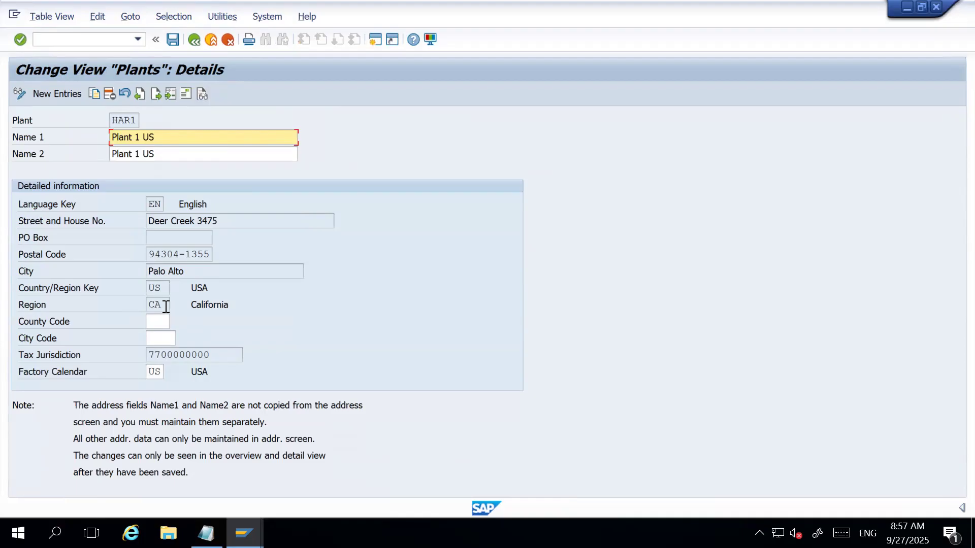
pyautogui.click(202, 95)
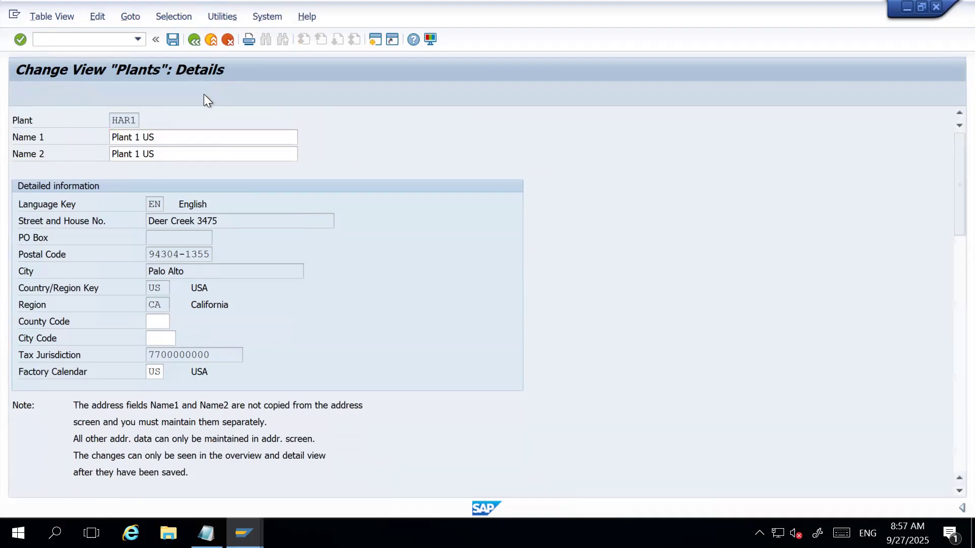
pyautogui.scroll(-3, 153, 376)
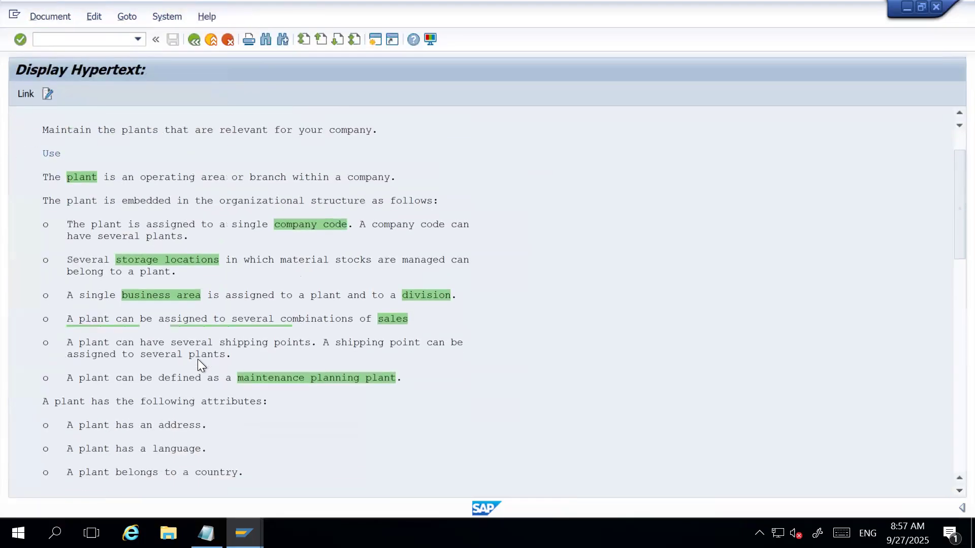
pyautogui.click(195, 39)
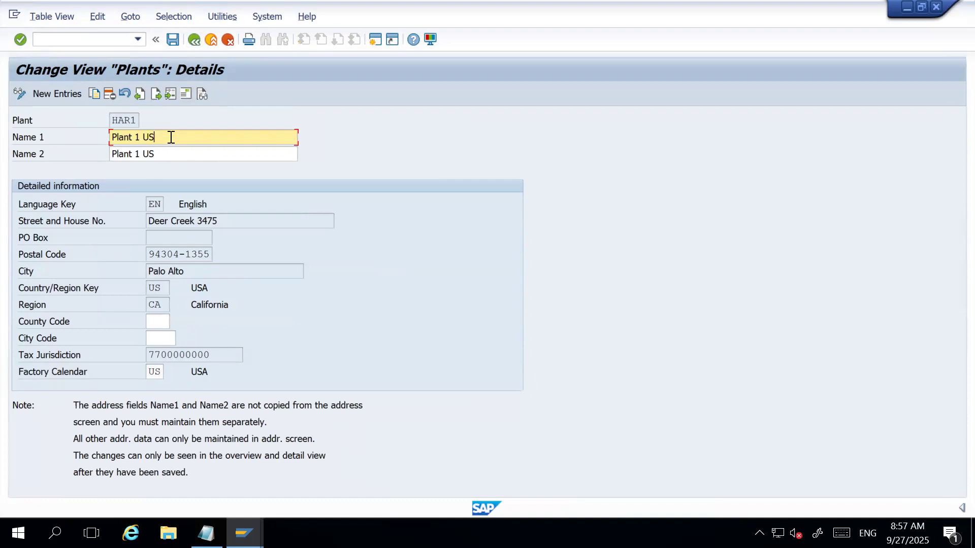
# Re-enter "HARMAN Vehicle Communications" as Name 1 of plant HAR1 and empty the Name 2 field.
pyautogui.hotkey('ctrl', 'a')
pyautogui.press('BackSpace')
pyautogui.press('Down')
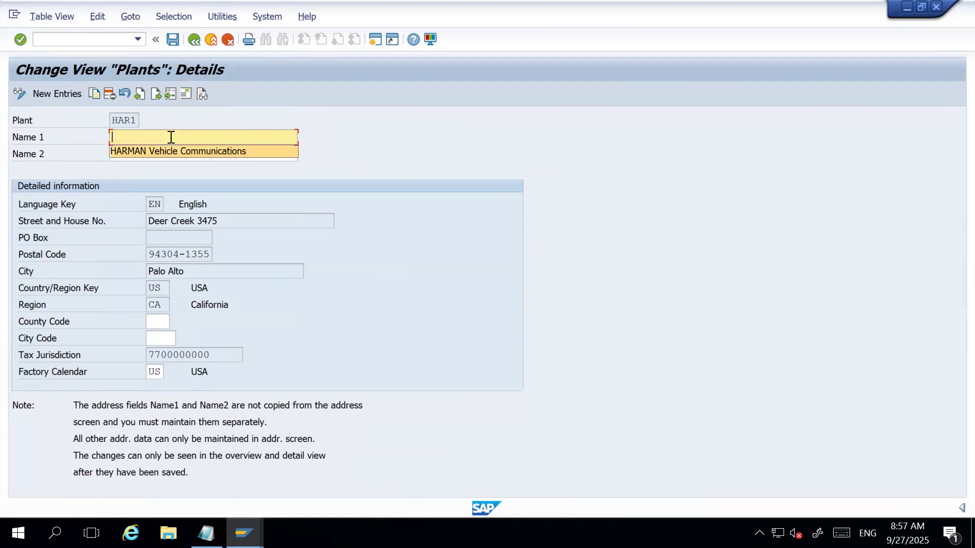
pyautogui.press('Return')
pyautogui.press('Tab')
pyautogui.hotkey('ctrl', 'a')
pyautogui.press('BackSpace')
pyautogui.click(171, 137)
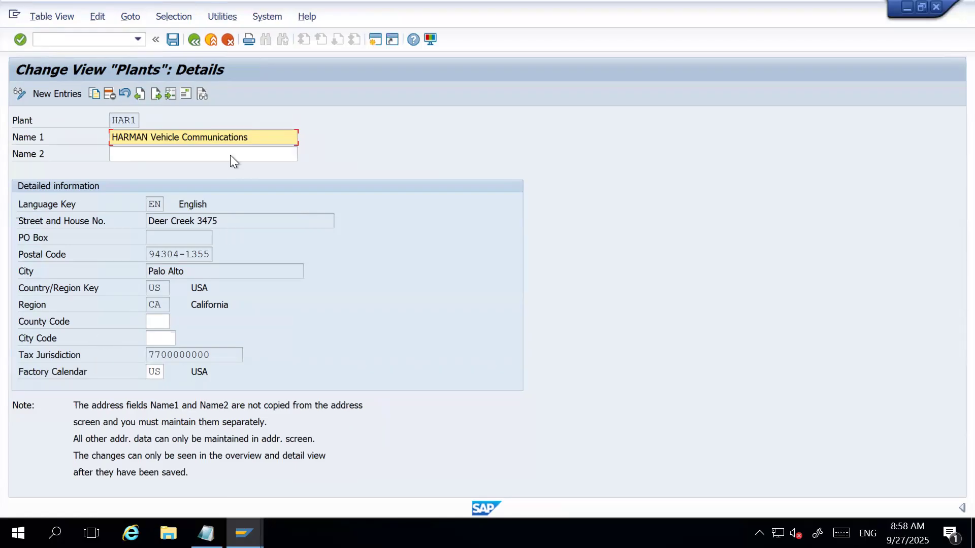
# Open the address of plant HAR1 and replace its name with "HARMAN Vehicle Communications".
pyautogui.click(187, 94)
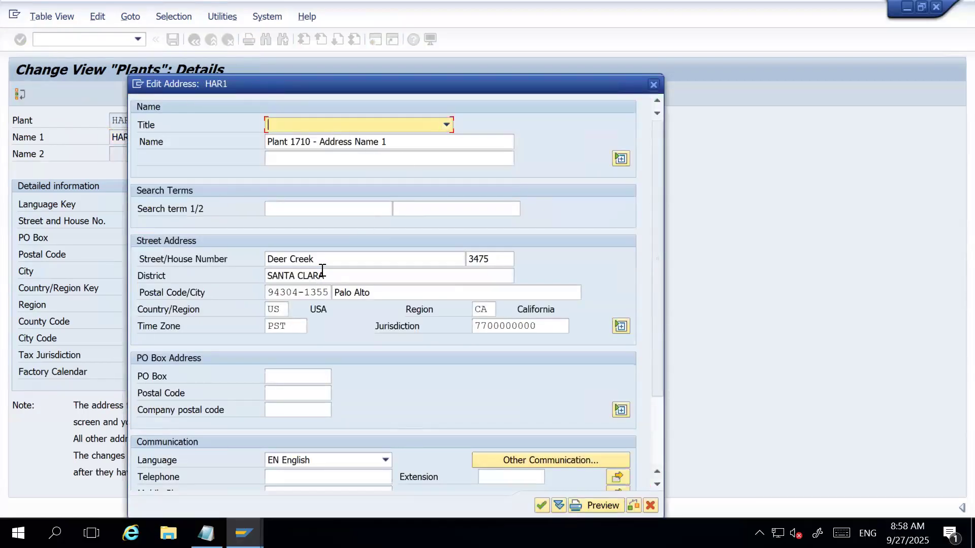
pyautogui.click(404, 144)
pyautogui.hotkey('shift', 'Home')
pyautogui.press('Delete')
pyautogui.write('HA')
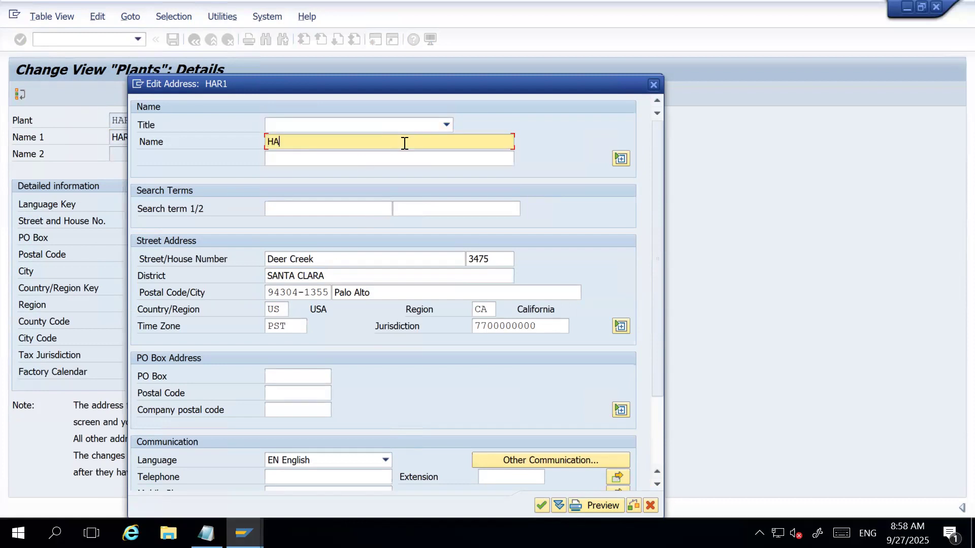
pyautogui.write('RMAN Vehicle Communications')
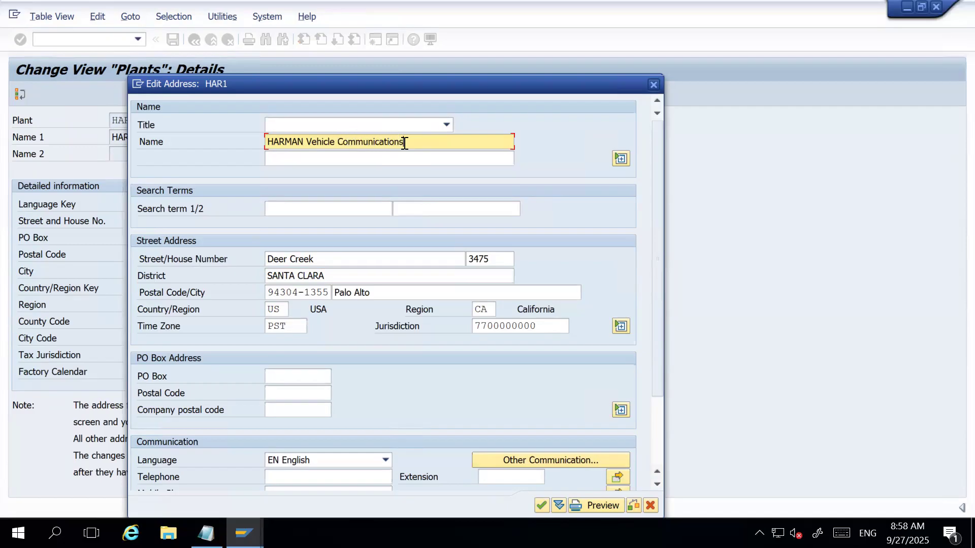
# Change the city in the plant's street address to DALLAS and accept the address.
pyautogui.click(412, 260)
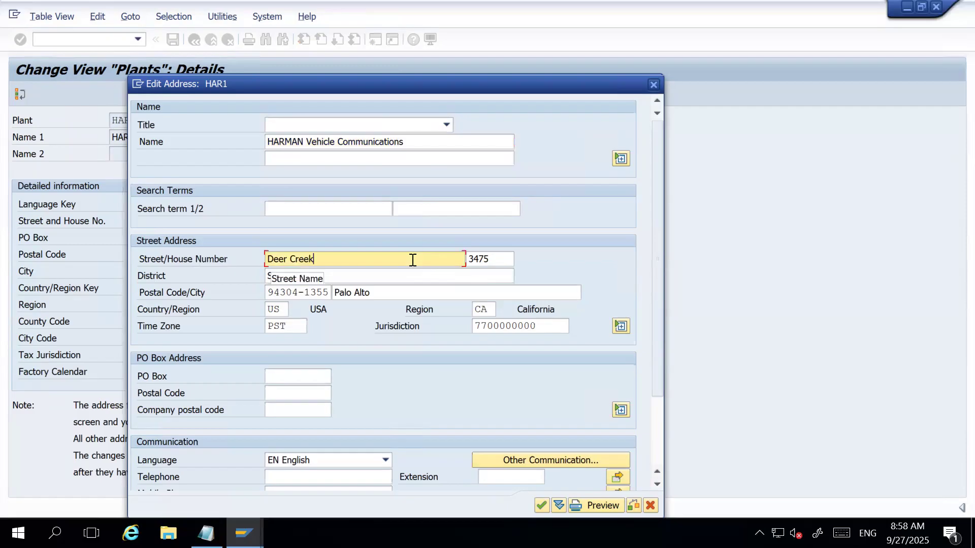
pyautogui.click(355, 276)
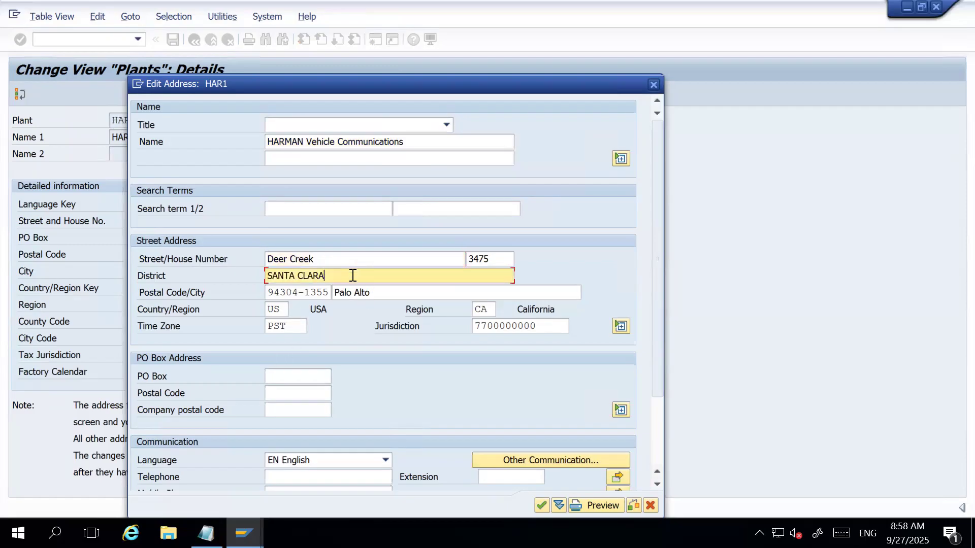
pyautogui.click(385, 293)
pyautogui.tripleClick(385, 293)
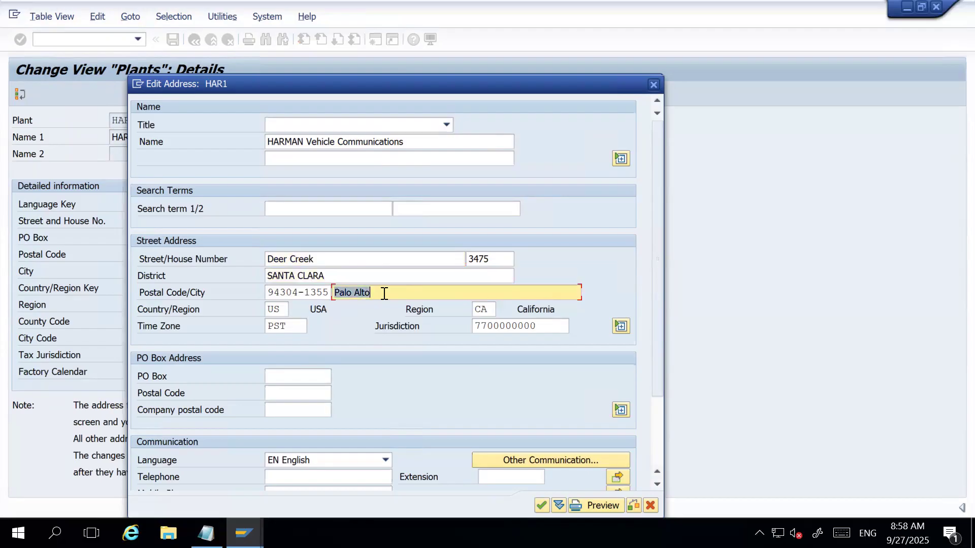
pyautogui.write('DALLAS')
pyautogui.click(294, 326)
pyautogui.click(490, 309)
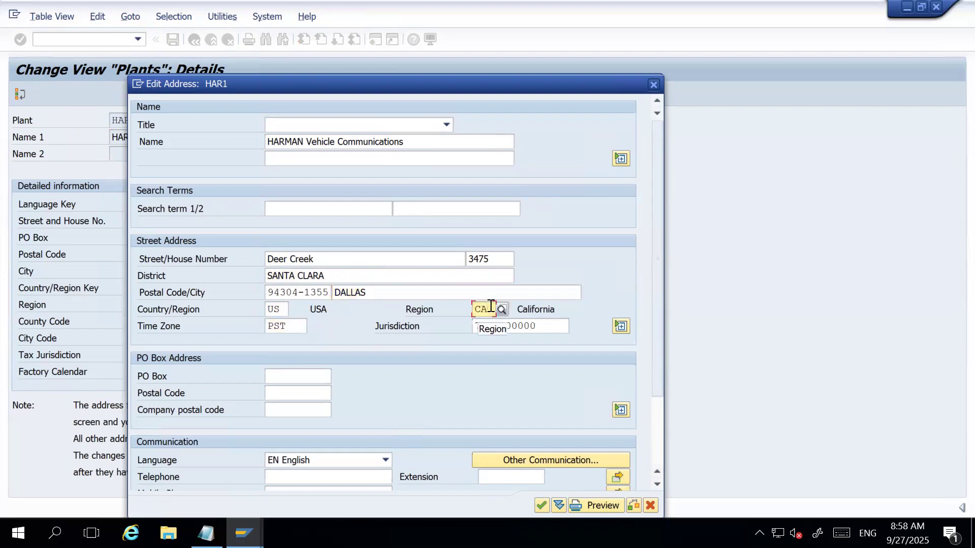
pyautogui.click(401, 293)
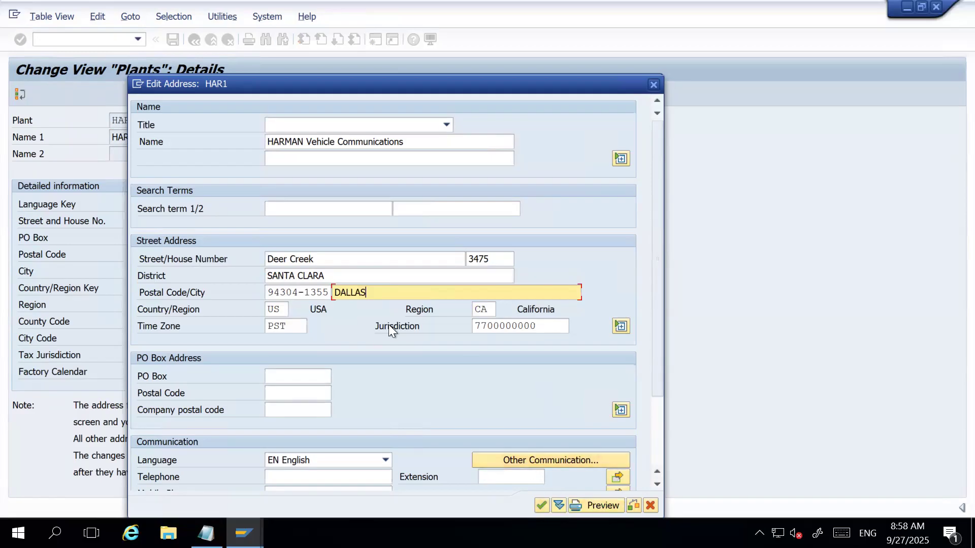
pyautogui.scroll(-1, 354, 408)
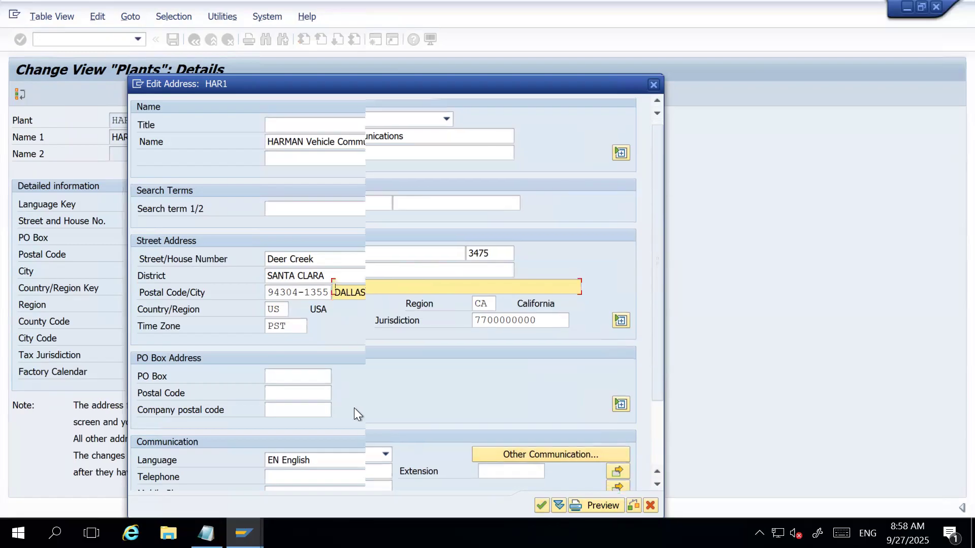
pyautogui.scroll(-1, 331, 435)
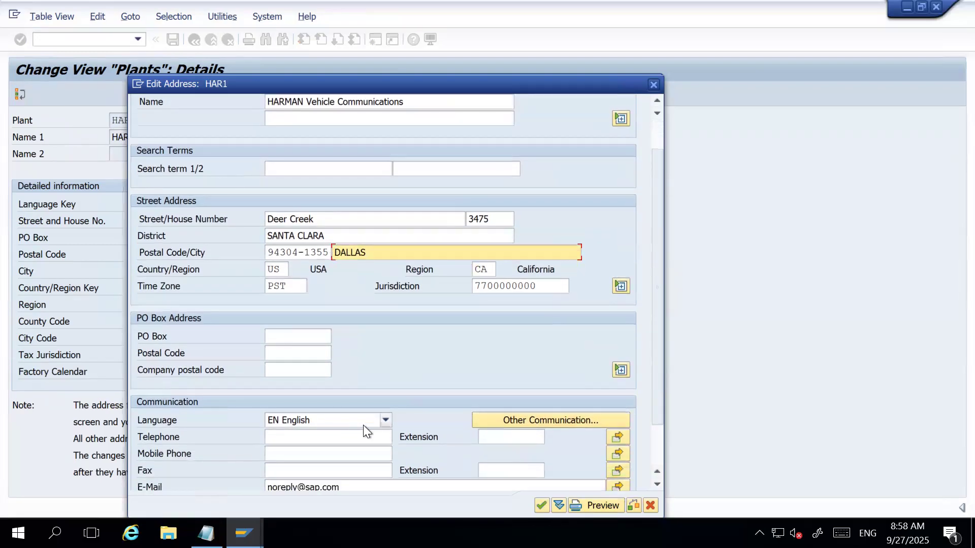
pyautogui.click(541, 504)
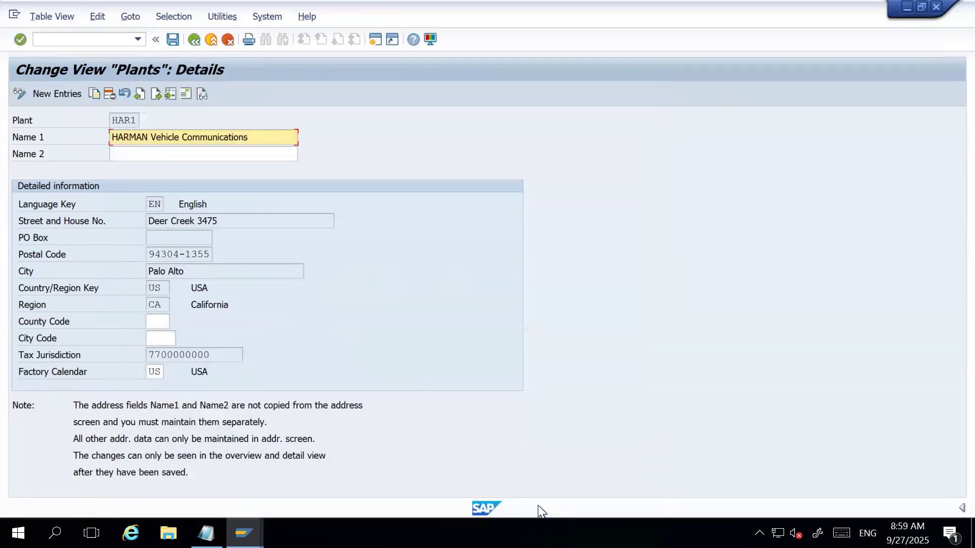
# Save the changes to plant HAR1 and go back to the implementation guide.
pyautogui.click(174, 39)
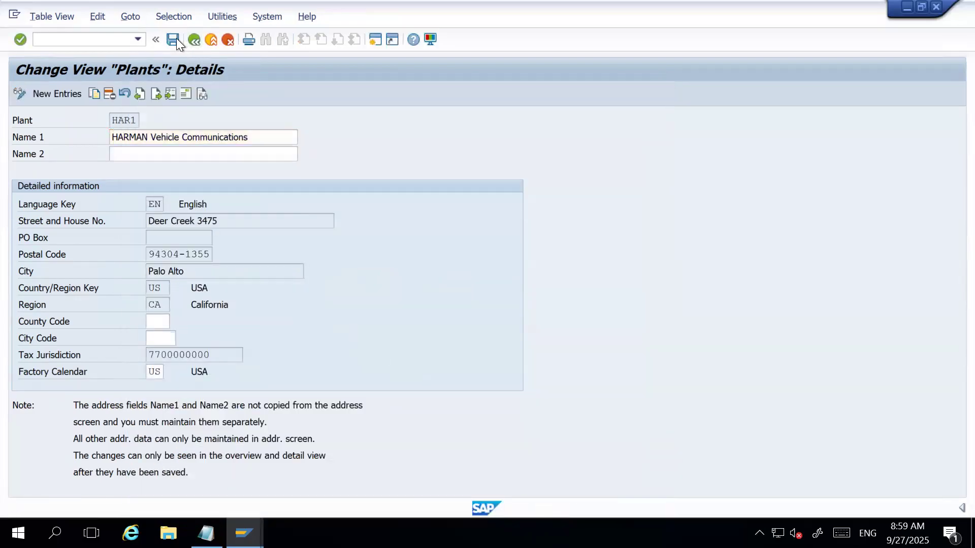
pyautogui.click(283, 240)
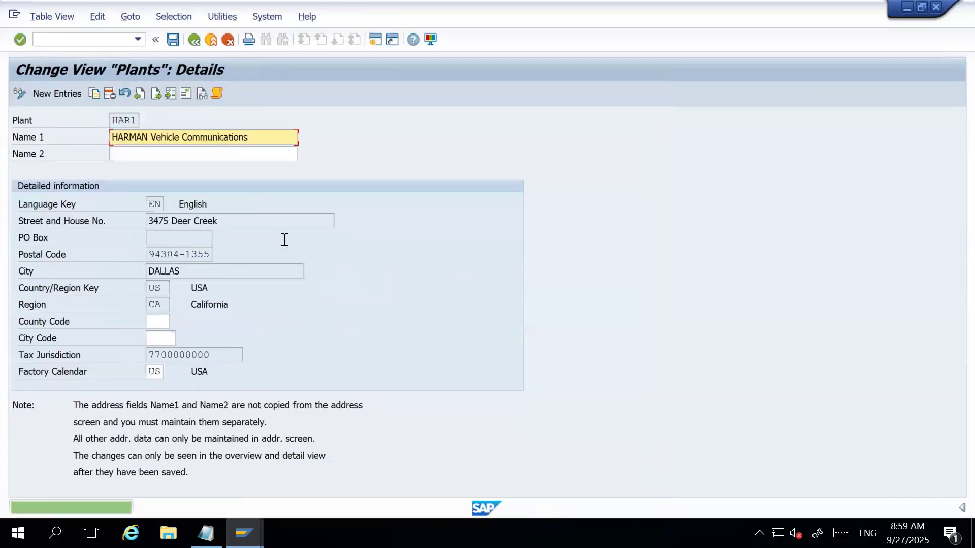
pyautogui.click(194, 39)
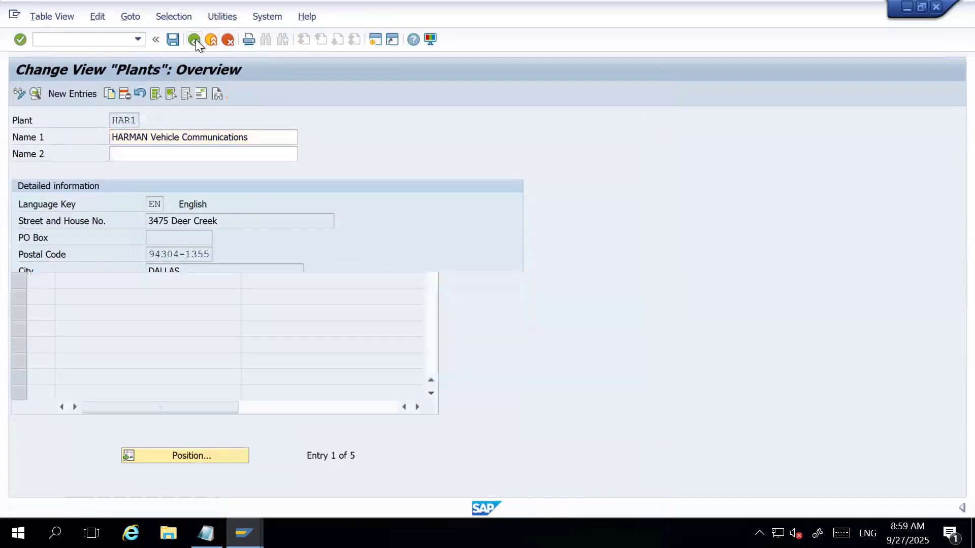
pyautogui.click(195, 39)
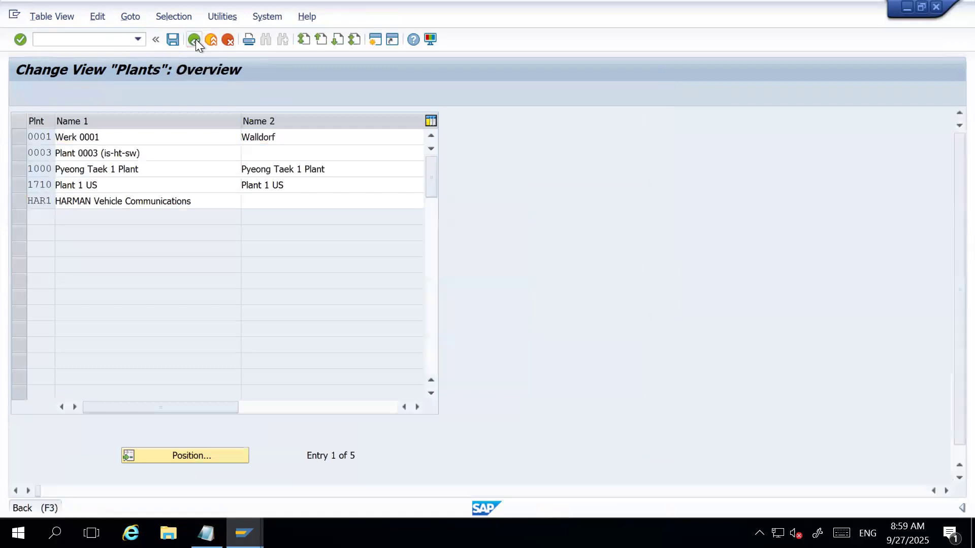
# Switch to the Notepad outline to check the MM organizational structure tasks, and return to the SAP implementation guide.
pyautogui.click(205, 533)
pyautogui.click(264, 187)
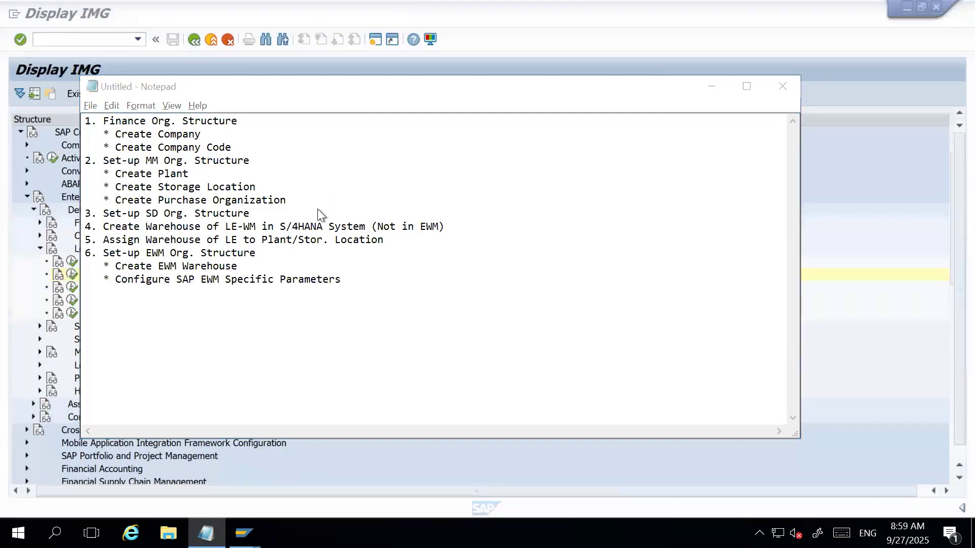
pyautogui.hotkey('alt', 'Tab')
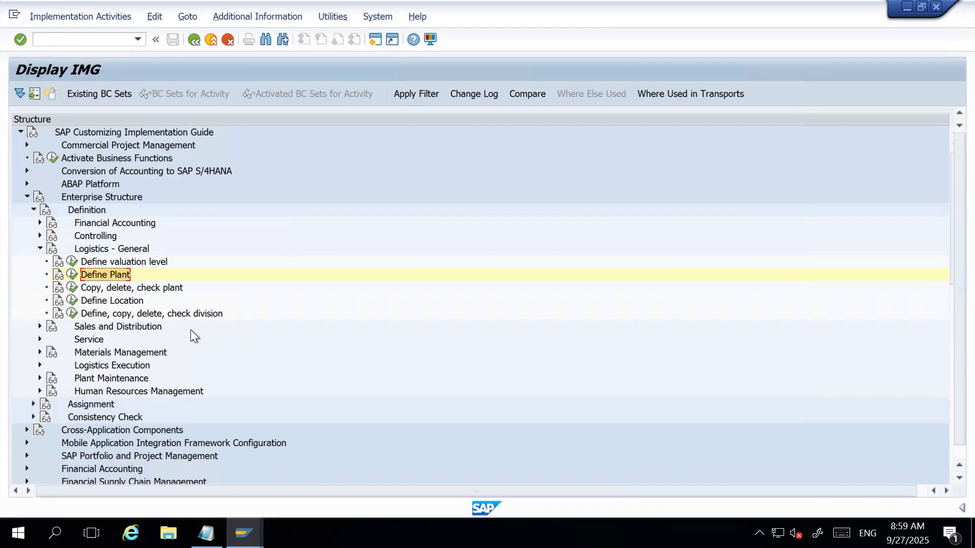
# Review the storage location and purchase organization tasks in the Notepad outline, and return to the SAP implementation guide.
pyautogui.click(206, 533)
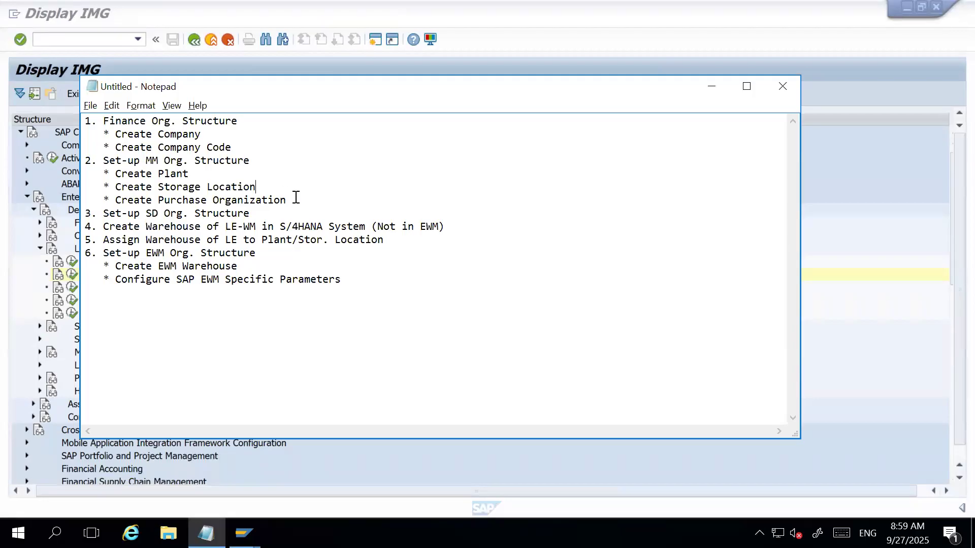
pyautogui.moveTo(288, 200); pyautogui.dragTo(112, 201)
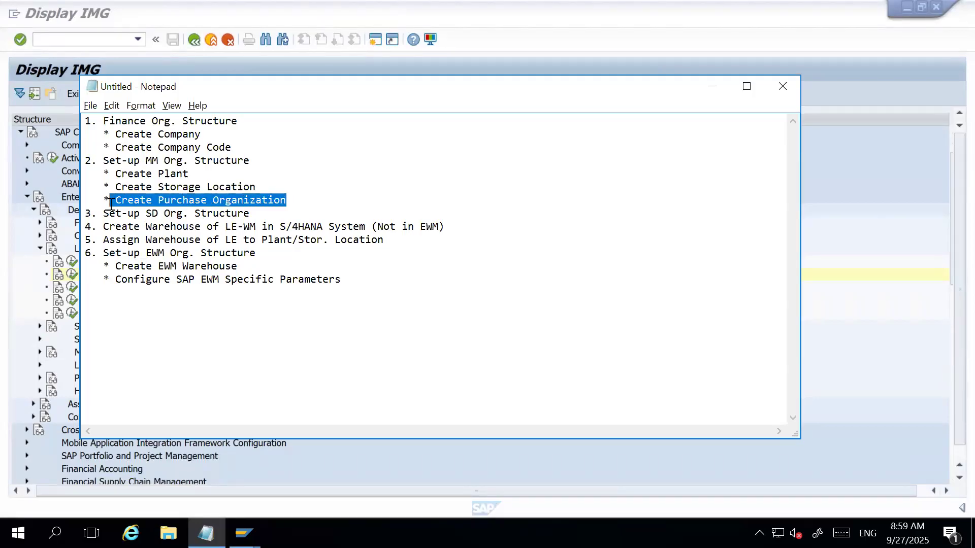
pyautogui.click(230, 174)
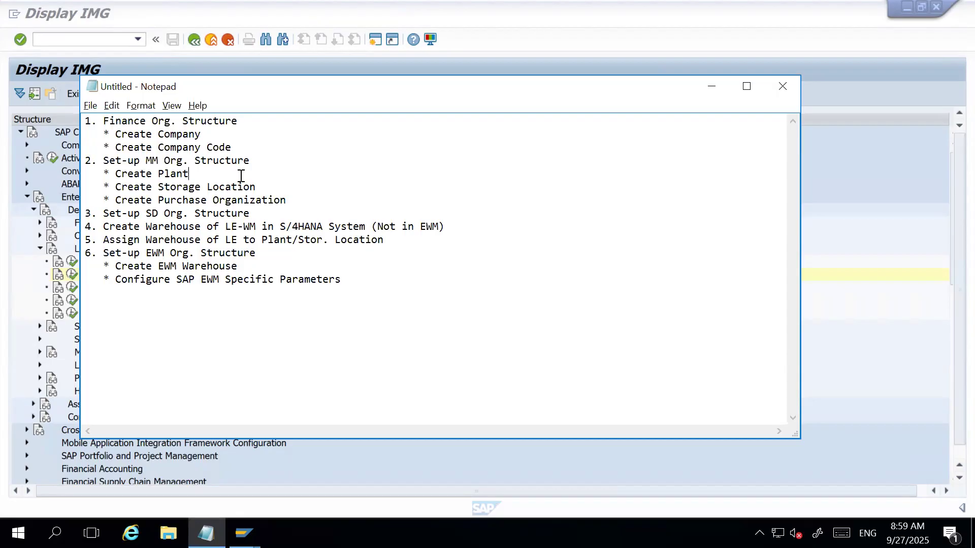
pyautogui.click(274, 187)
pyautogui.hotkey('alt', 'Tab')
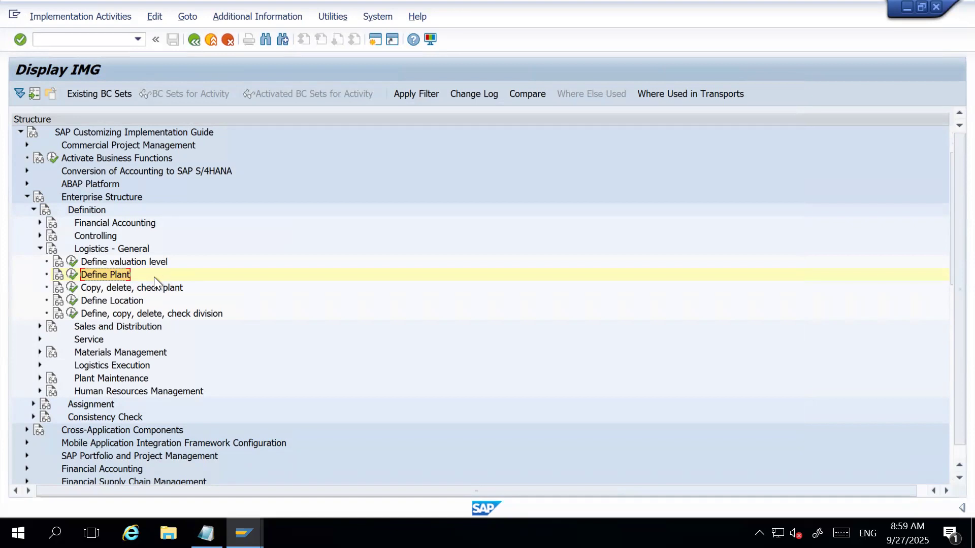
# Open the Maintain storage location activity in the Enterprise Structure definition under Materials Management.
pyautogui.click(39, 248)
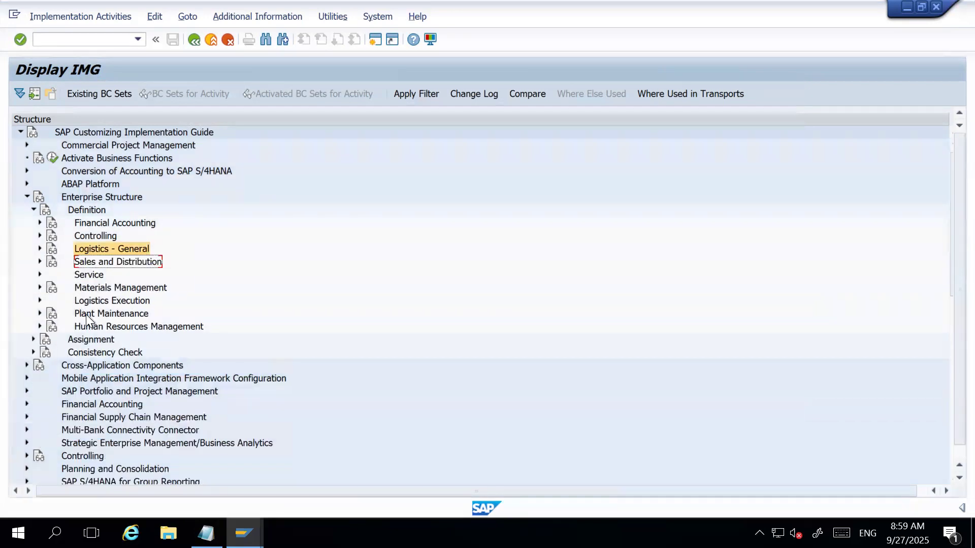
pyautogui.click(41, 287)
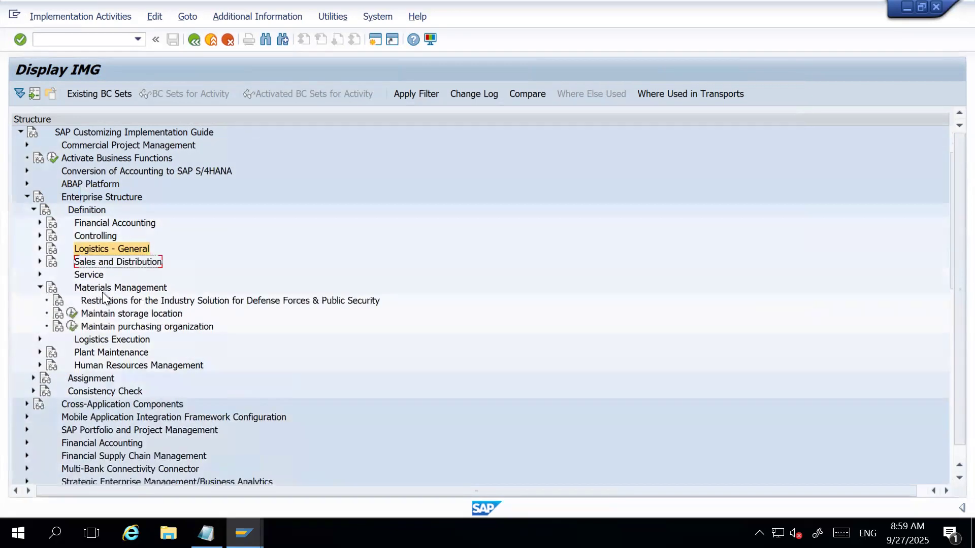
pyautogui.click(105, 288)
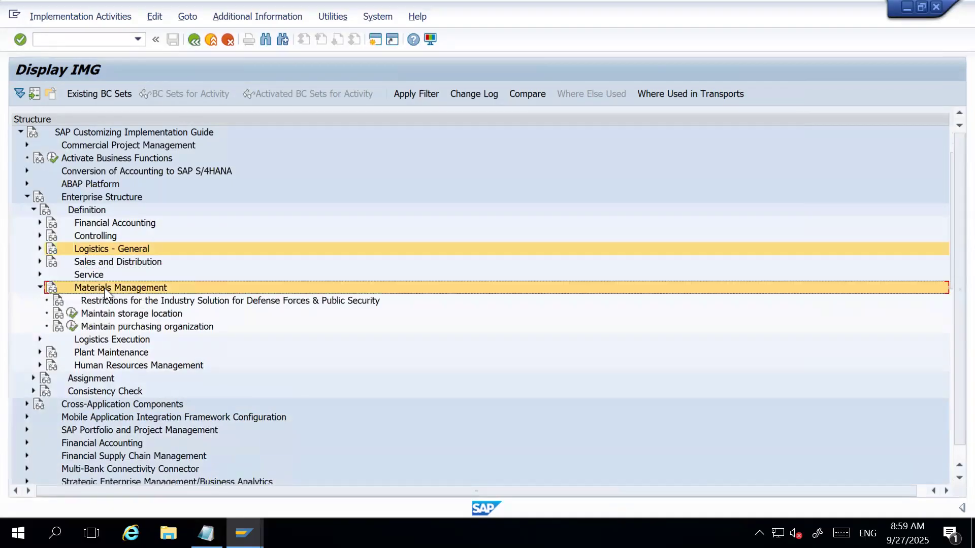
pyautogui.click(99, 246)
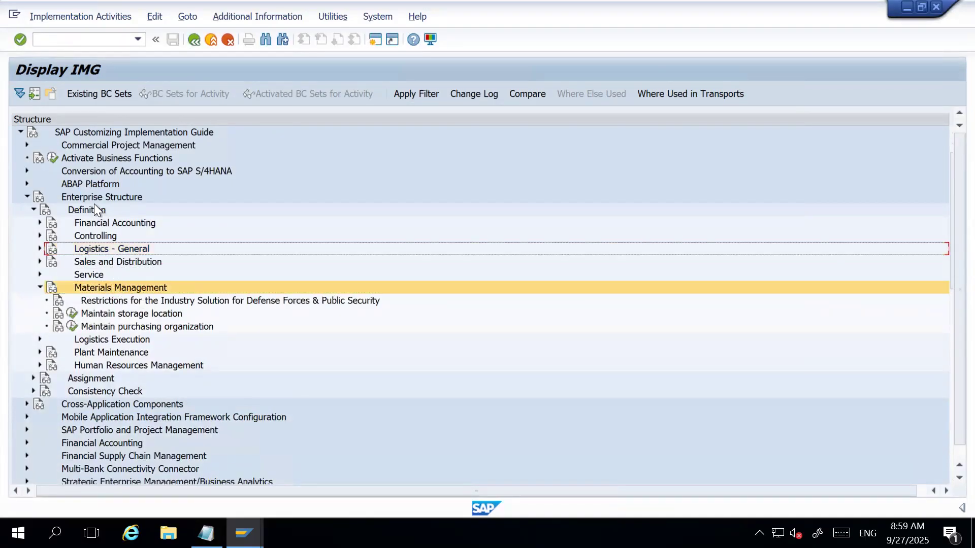
pyautogui.click(86, 210)
pyautogui.click(89, 197)
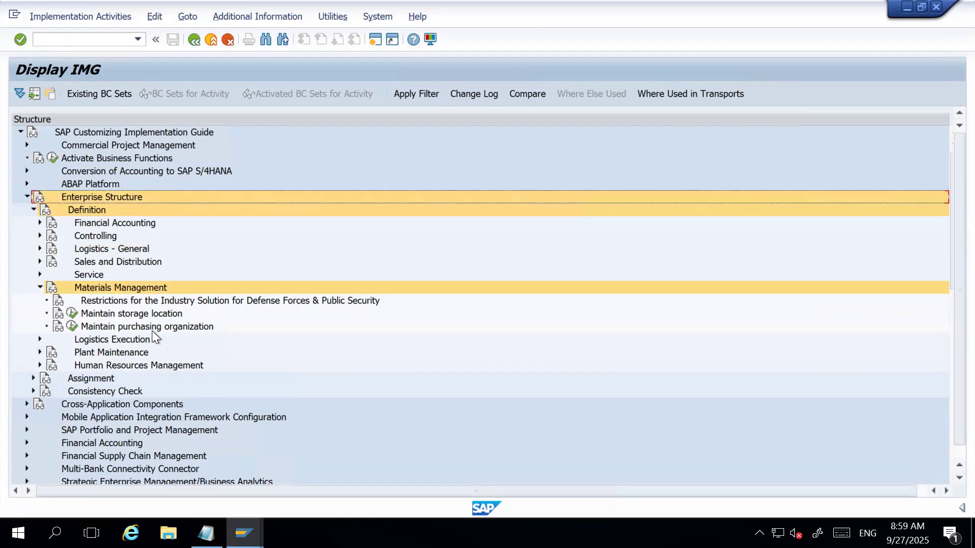
pyautogui.click(100, 314)
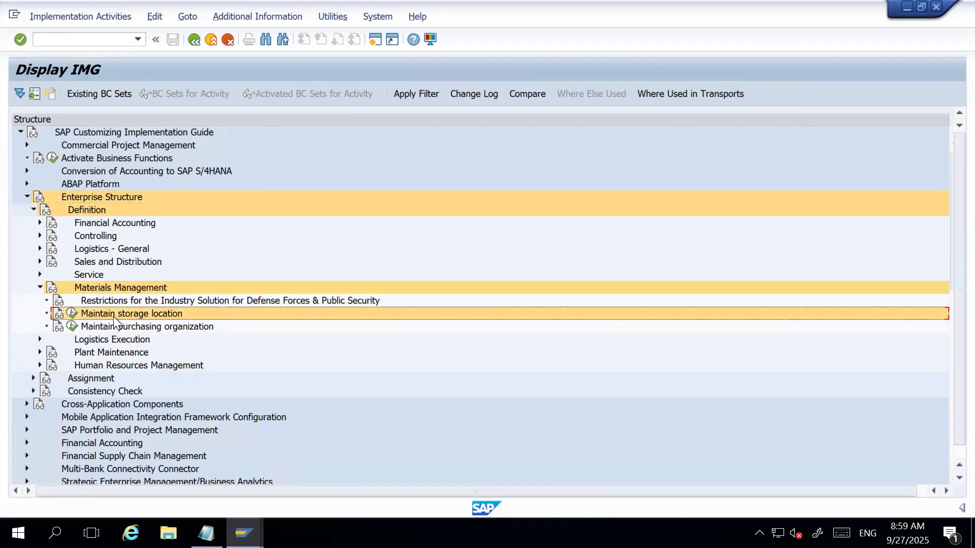
pyautogui.click(72, 314)
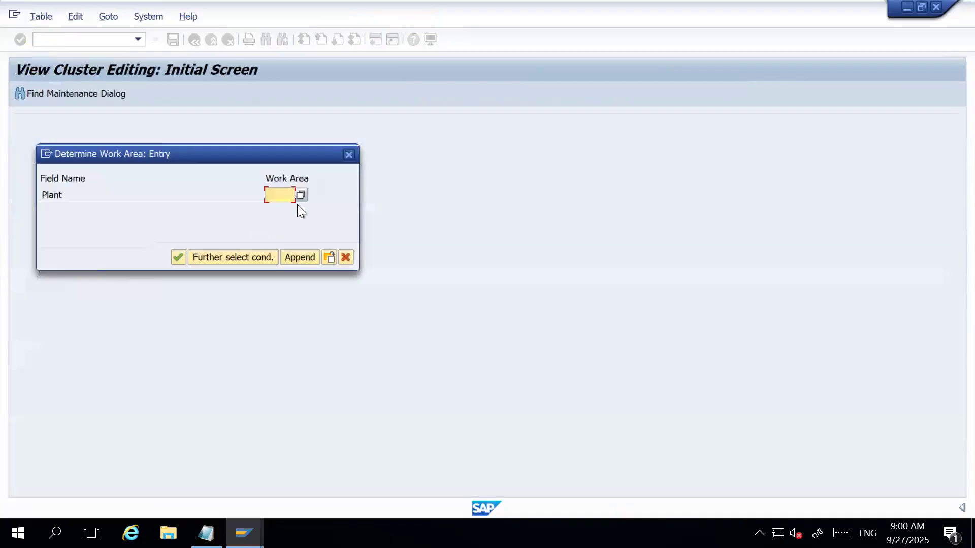
# Choose plant HAR1 from the list of plants as the work area and open its storage locations.
pyautogui.write('HA')
pyautogui.press('BackSpace')
pyautogui.press('BackSpace')
pyautogui.click(301, 195)
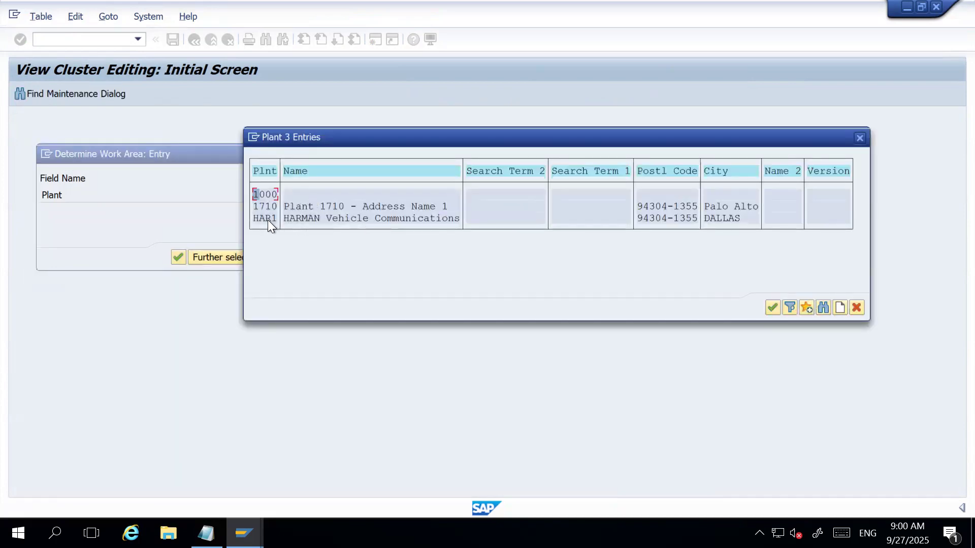
pyautogui.doubleClick(267, 221)
pyautogui.click(178, 258)
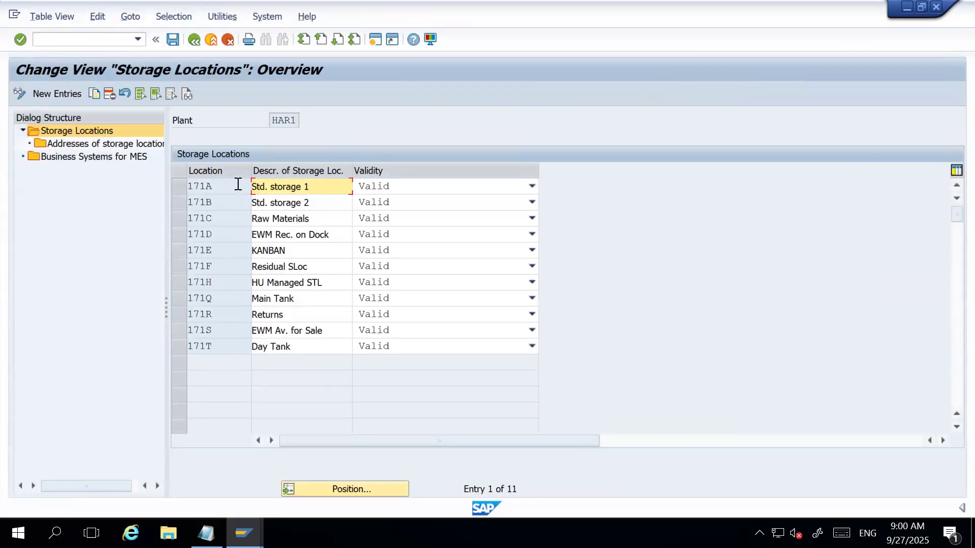
# Review the existing storage locations 171A to 171T listed for plant HAR1.
pyautogui.click(220, 346)
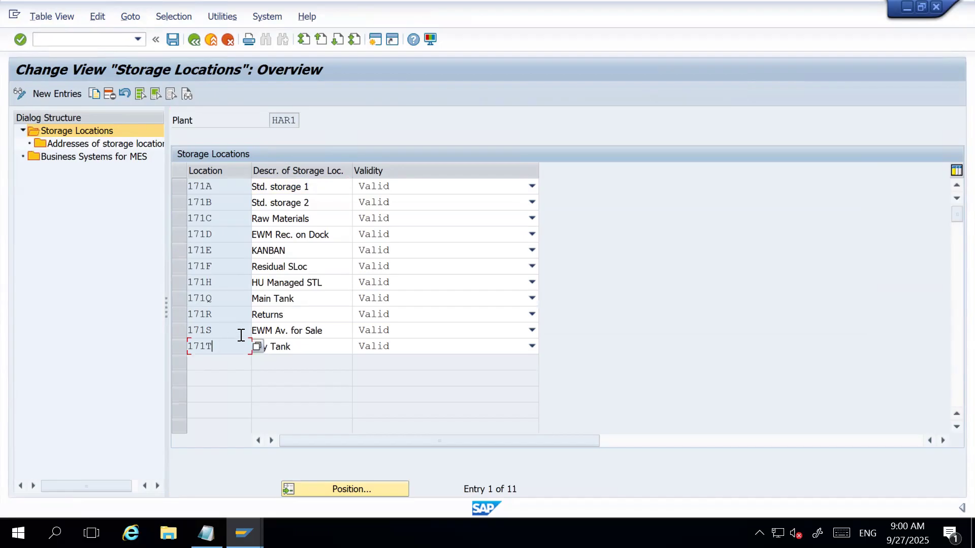
pyautogui.click(218, 189)
pyautogui.click(224, 345)
pyautogui.click(229, 265)
pyautogui.click(295, 121)
# Delete all storage locations of plant HAR1 with their dependent entries, and save the deletion to the "HARMAN Company Set-up" customizing request.
pyautogui.click(141, 96)
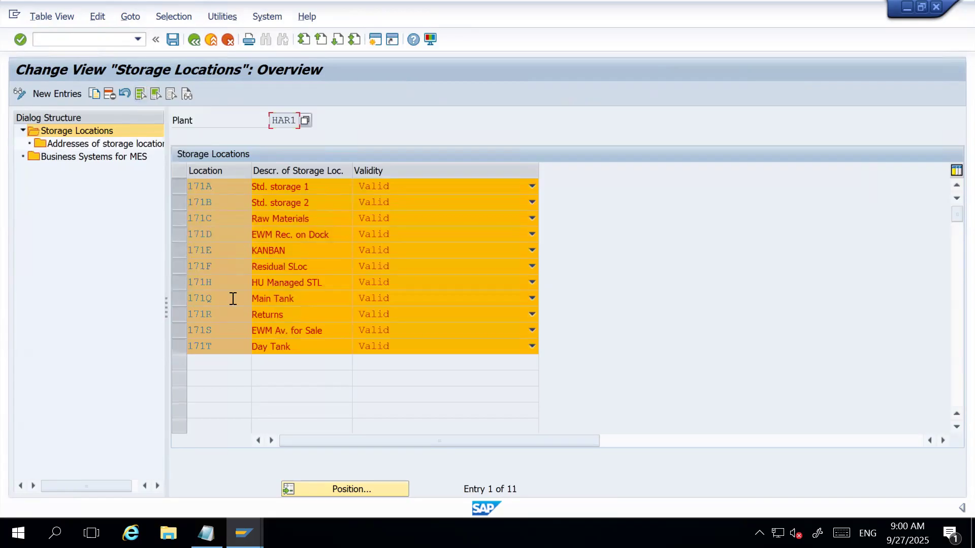
pyautogui.click(171, 95)
pyautogui.click(179, 344)
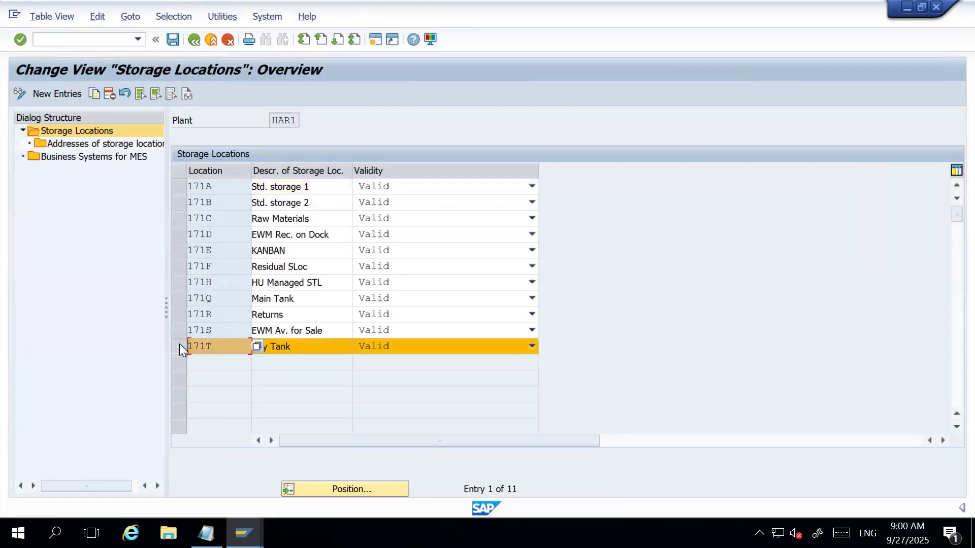
pyautogui.click(178, 334)
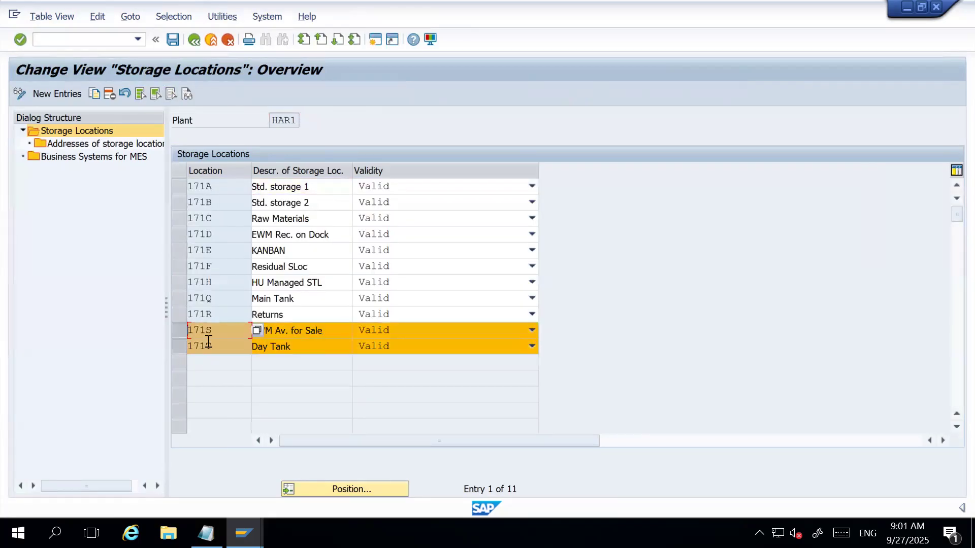
pyautogui.click(141, 92)
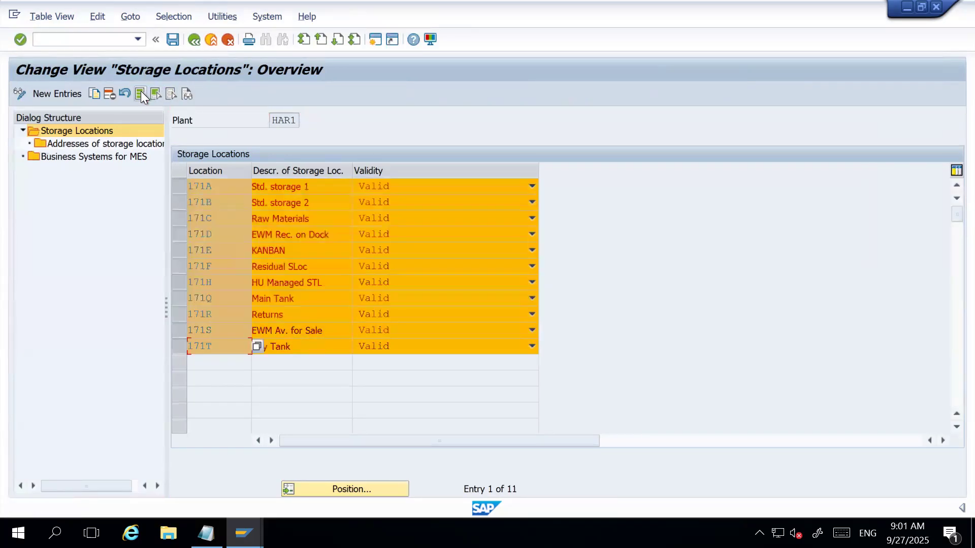
pyautogui.click(109, 93)
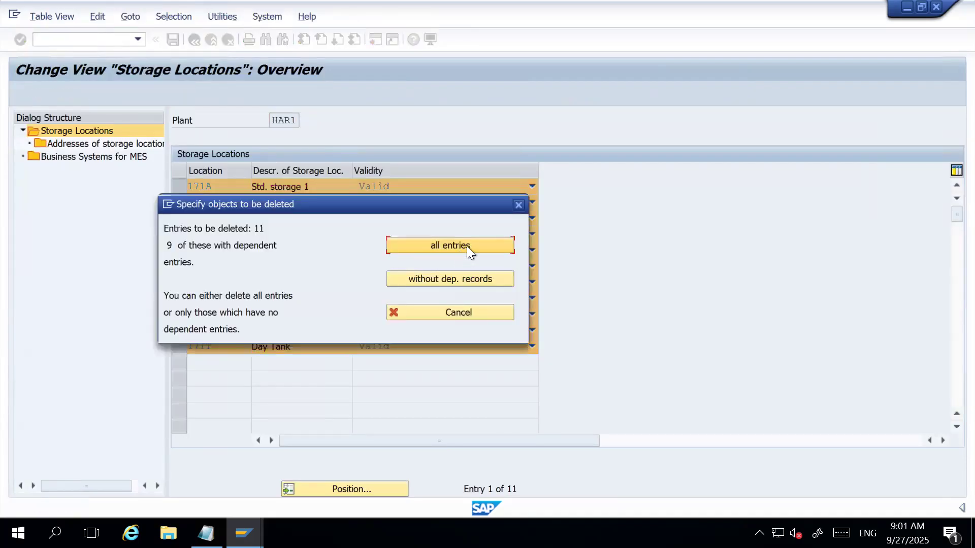
pyautogui.click(449, 246)
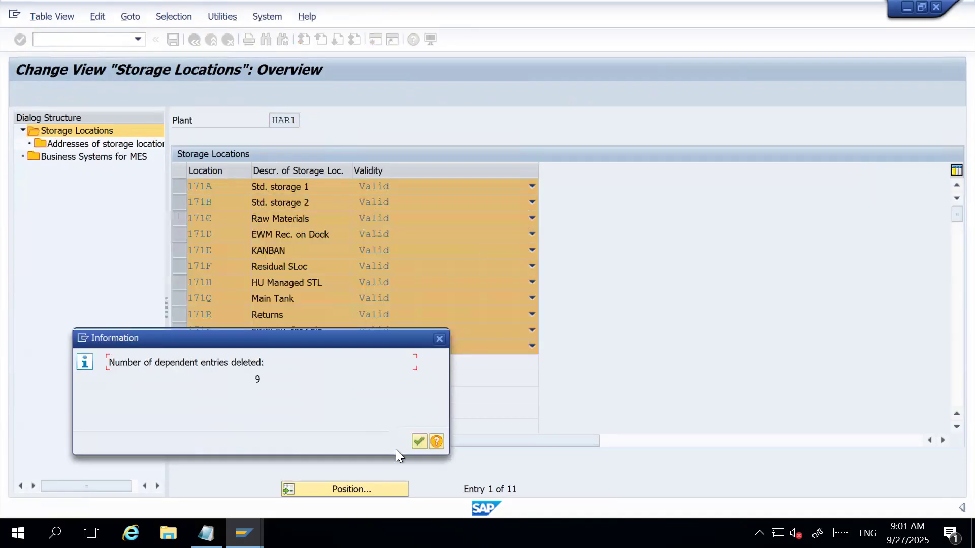
pyautogui.click(416, 443)
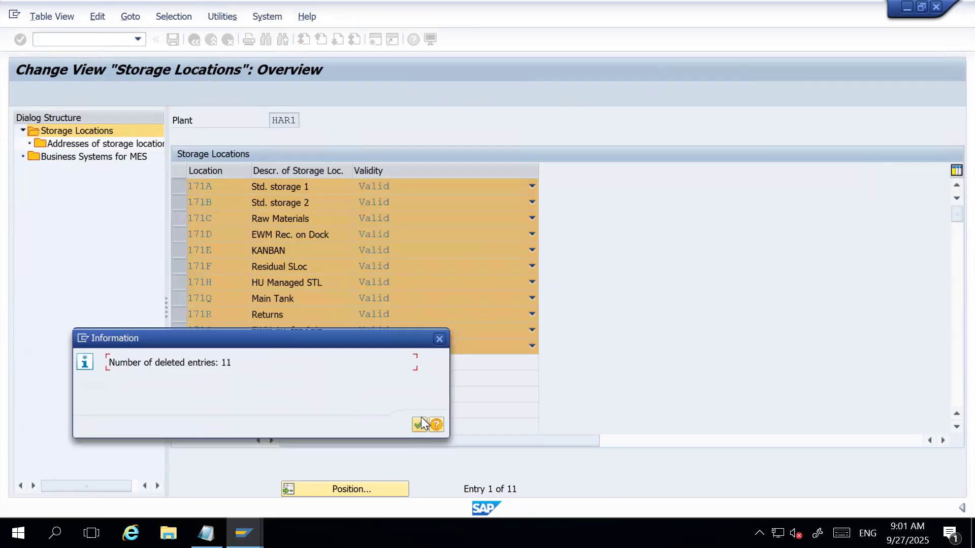
pyautogui.click(419, 422)
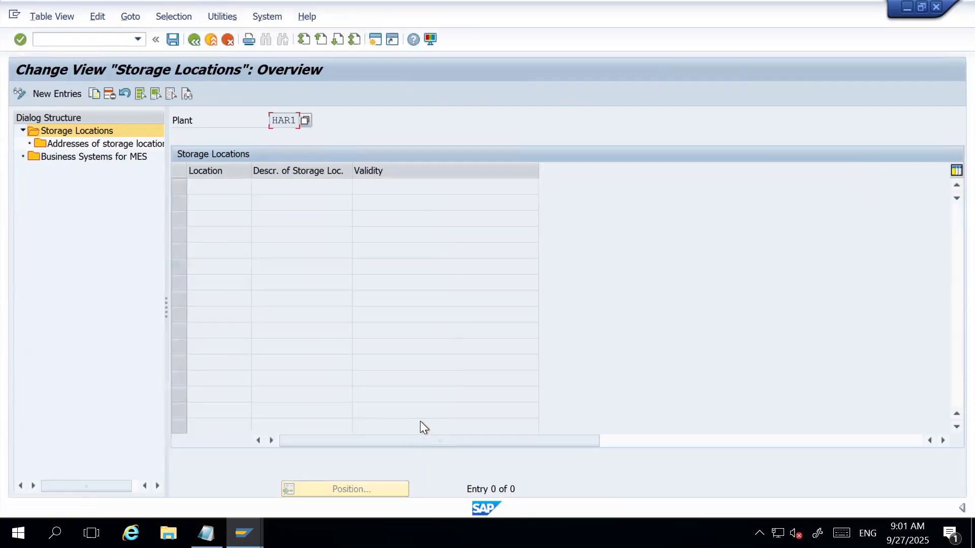
pyautogui.click(173, 43)
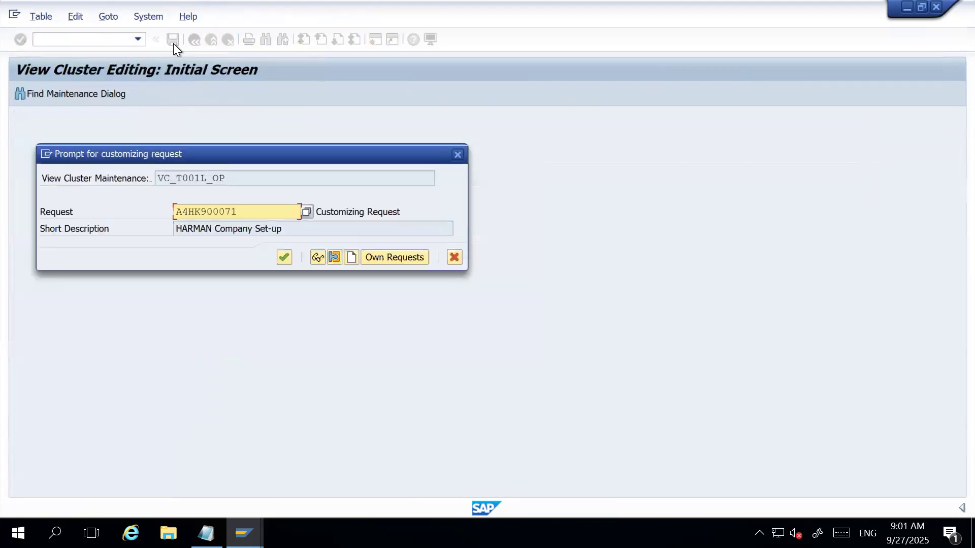
pyautogui.click(284, 257)
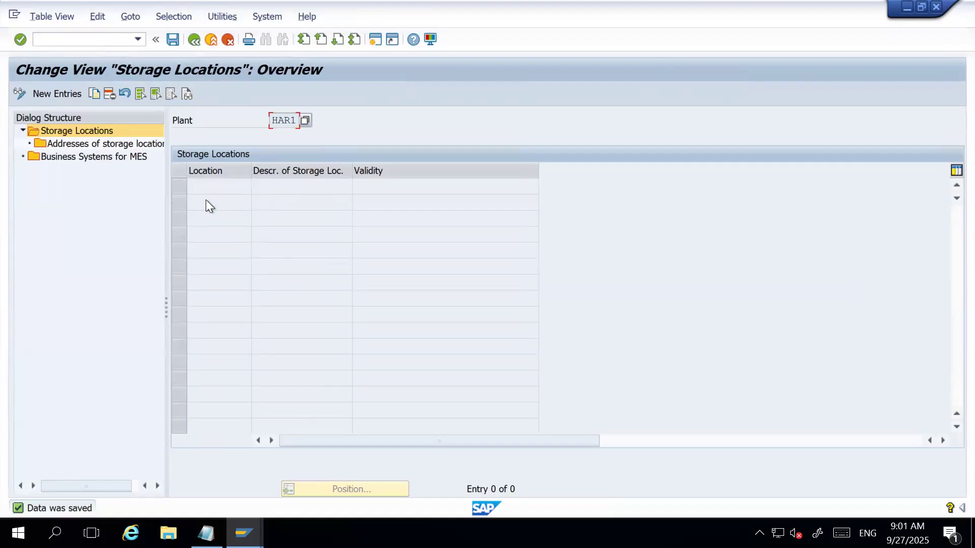
# Add a new storage location ROD to plant HAR1 with the description "Reciept On Dock".
pyautogui.click(66, 92)
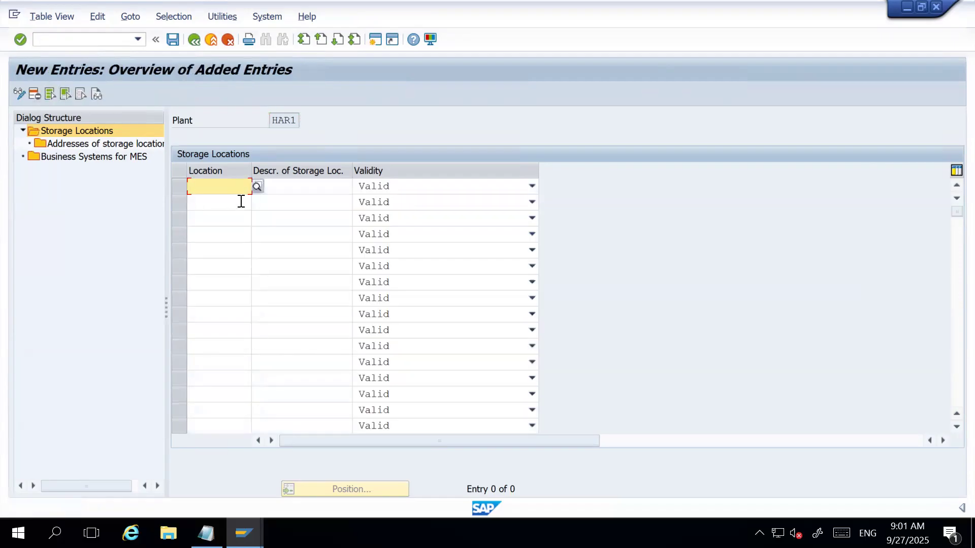
pyautogui.write('R')
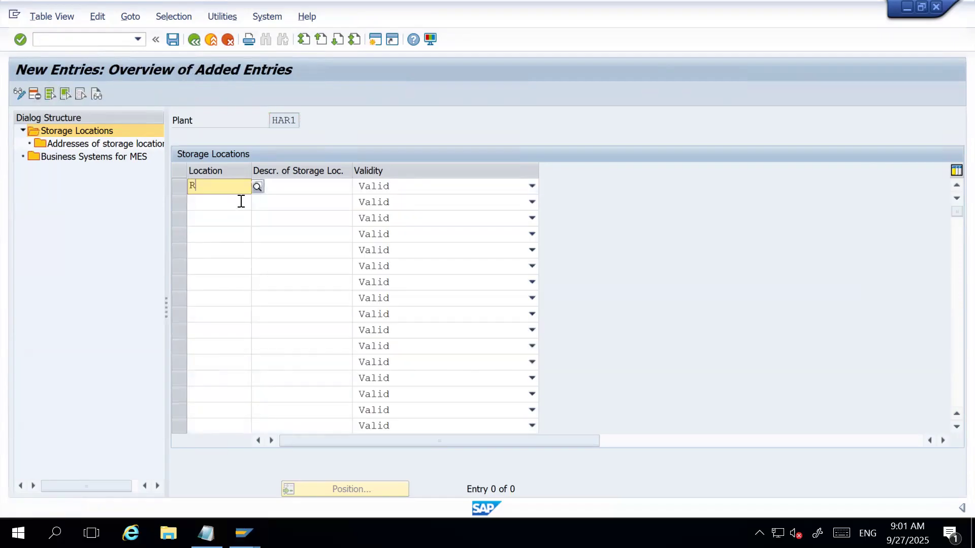
pyautogui.write('OD')
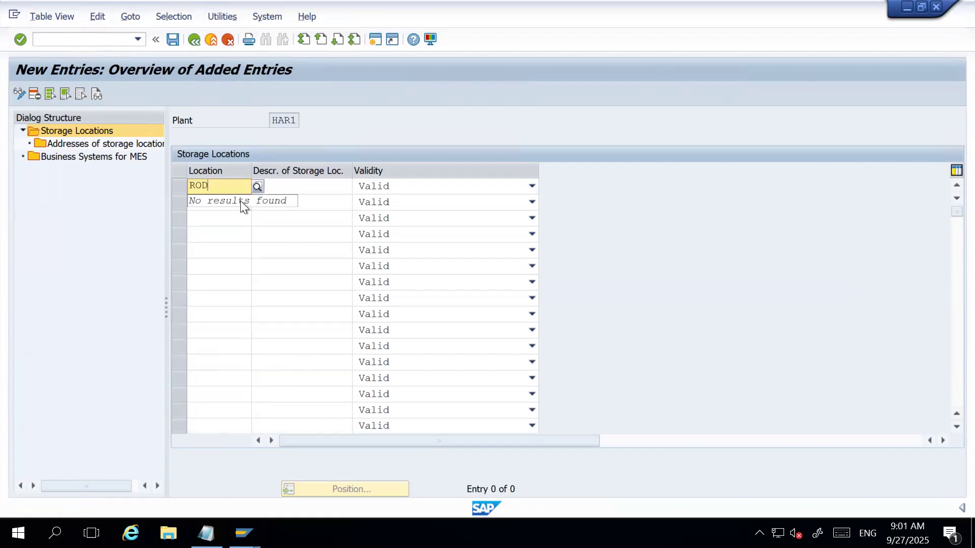
pyautogui.press('Tab')
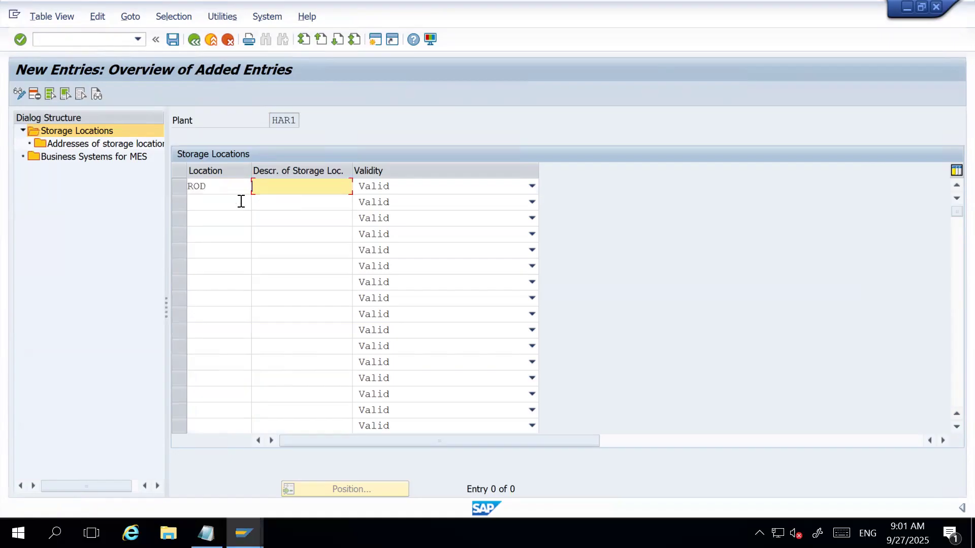
pyautogui.write('Reciept On Dock')
# Add a second storage location AFS with the description "Avail. for Sale" and save the new entries.
pyautogui.click(242, 202)
pyautogui.write('AFS')
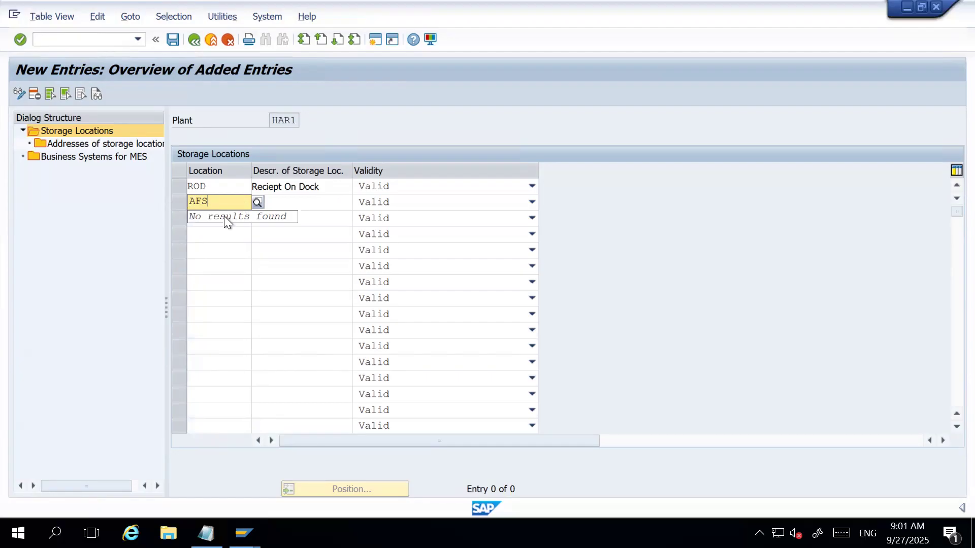
pyautogui.click(304, 202)
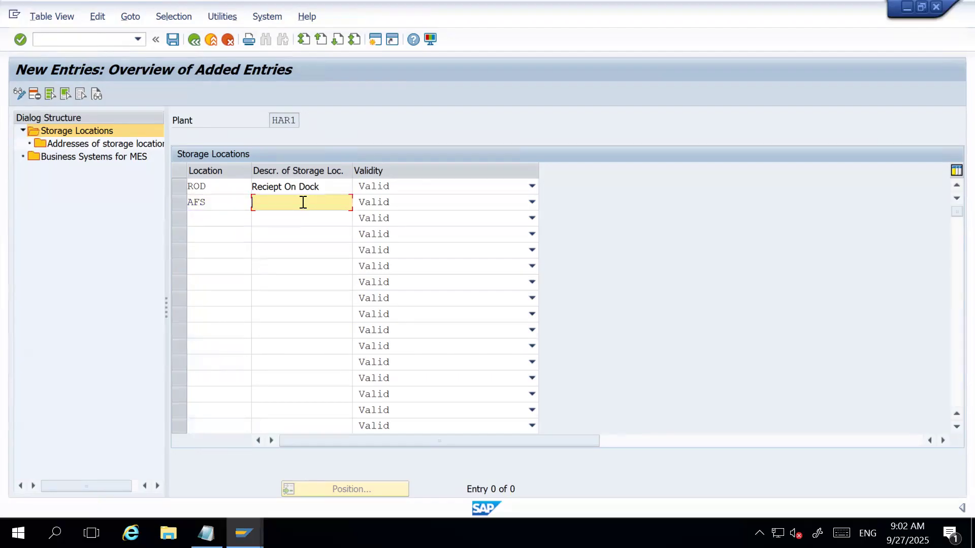
pyautogui.write('Ava')
pyautogui.write('il')
pyautogui.write('able for Sa')
pyautogui.press('BackSpace')
pyautogui.press('BackSpace')
pyautogui.press('BackSpace')
pyautogui.press('BackSpace')
pyautogui.press('BackSpace')
pyautogui.press('BackSpace')
pyautogui.press('BackSpace')
pyautogui.press('BackSpace')
pyautogui.press('BackSpace')
pyautogui.press('BackSpace')
pyautogui.press('BackSpace')
pyautogui.write('. for Sale')
pyautogui.press('Return')
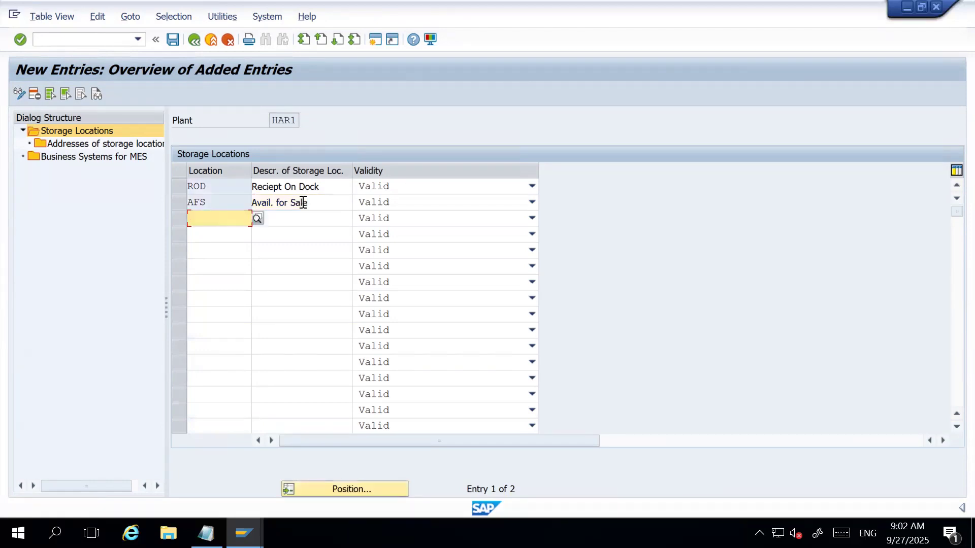
pyautogui.click(173, 39)
# Widen the dialog structure area and open the addresses of storage location ROD.
pyautogui.moveTo(164, 257); pyautogui.dragTo(229, 267)
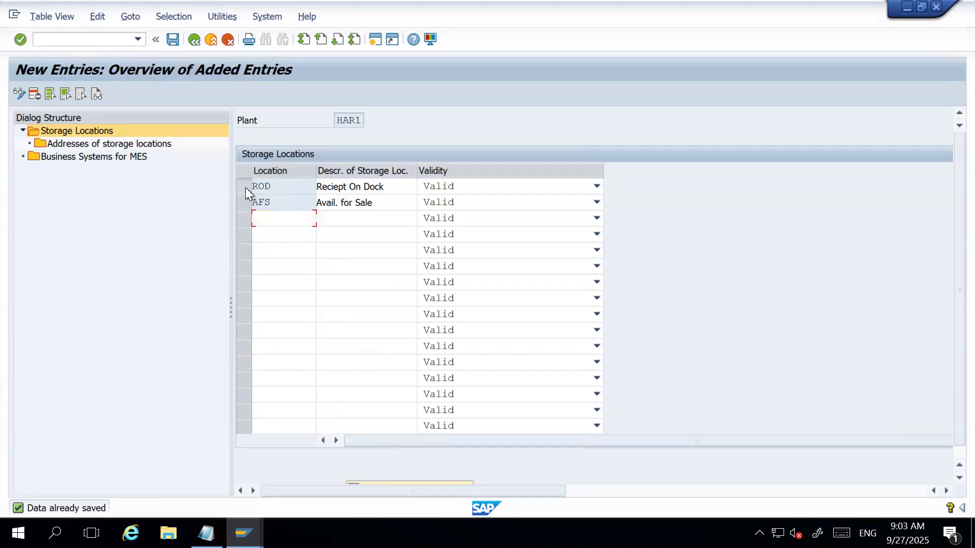
pyautogui.click(274, 187)
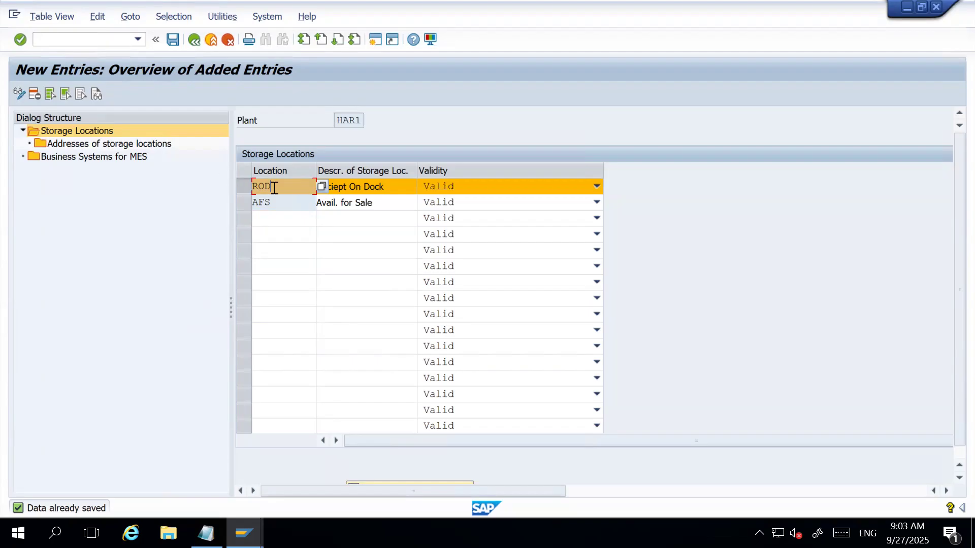
pyautogui.click(101, 145)
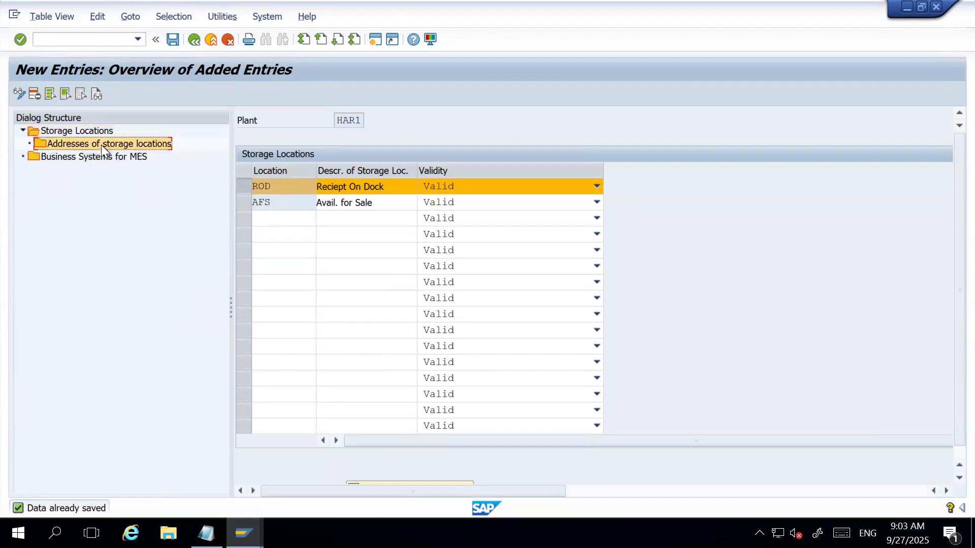
pyautogui.doubleClick(102, 144)
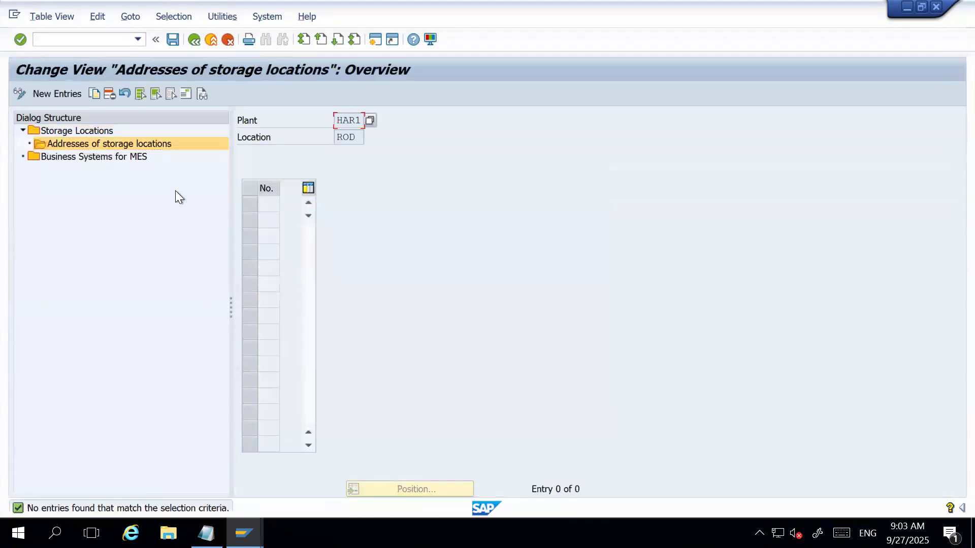
# Add address number 01 for storage location ROD and leave its address form without entering any data.
pyautogui.click(61, 94)
pyautogui.write('01')
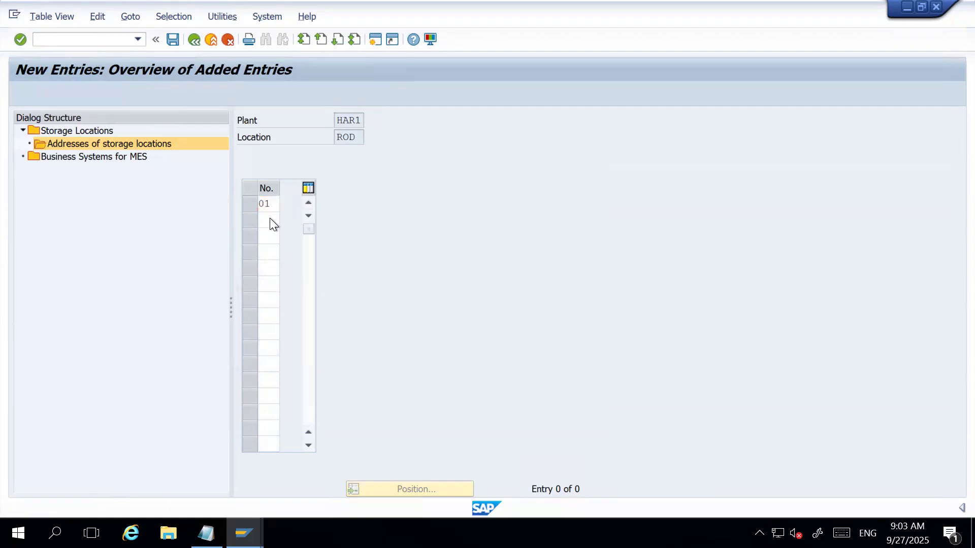
pyautogui.press('Return')
pyautogui.moveTo(349, 84); pyautogui.dragTo(372, 62)
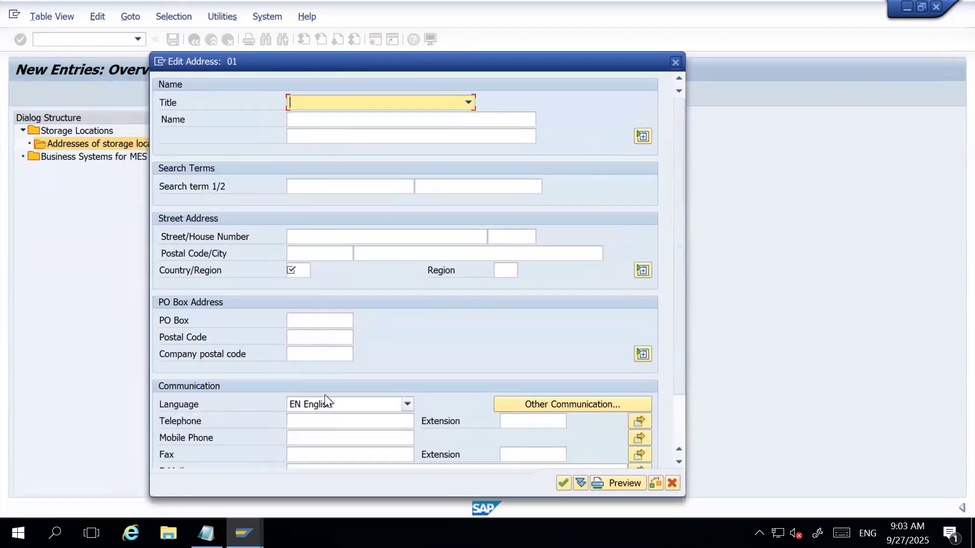
pyautogui.click(675, 62)
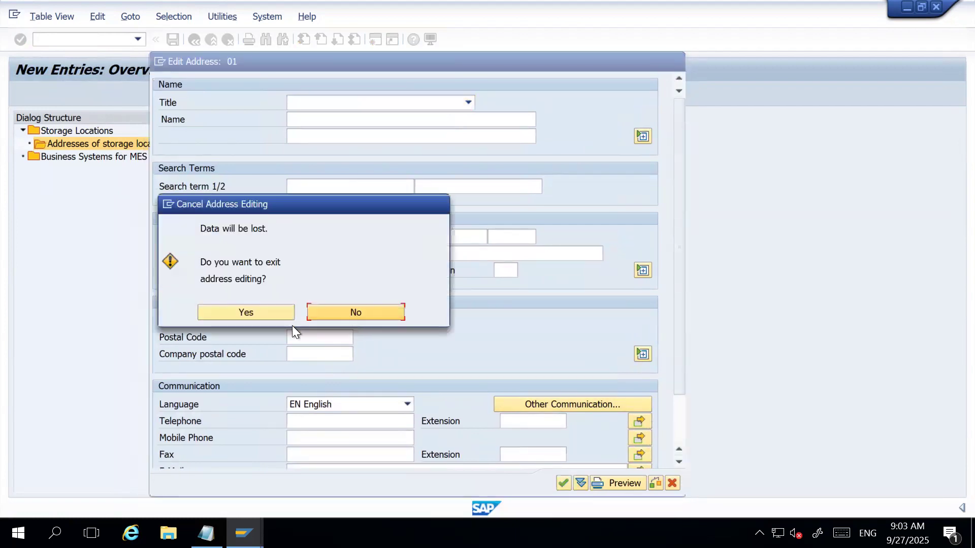
pyautogui.click(264, 313)
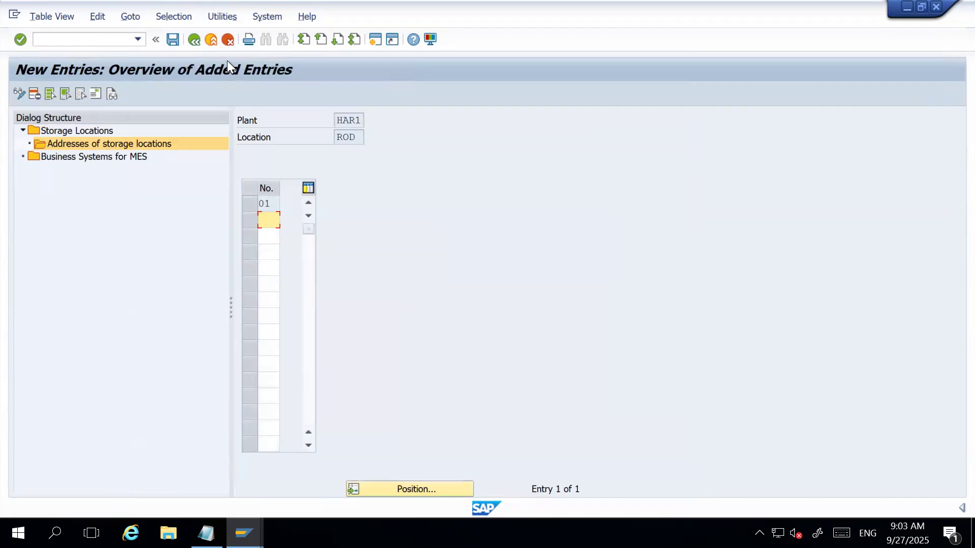
# Return to the storage locations overview of plant HAR1 and save the changes.
pyautogui.click(193, 38)
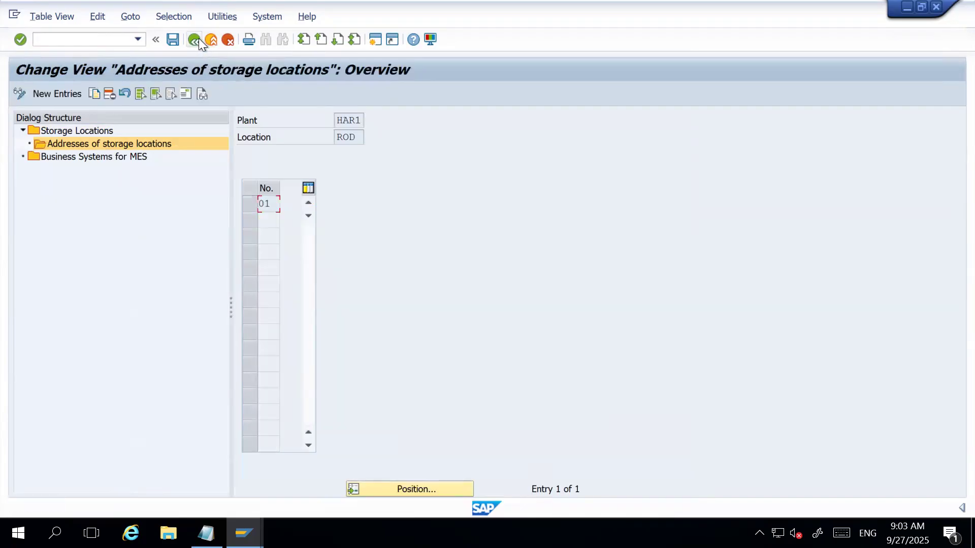
pyautogui.click(195, 39)
pyautogui.click(198, 40)
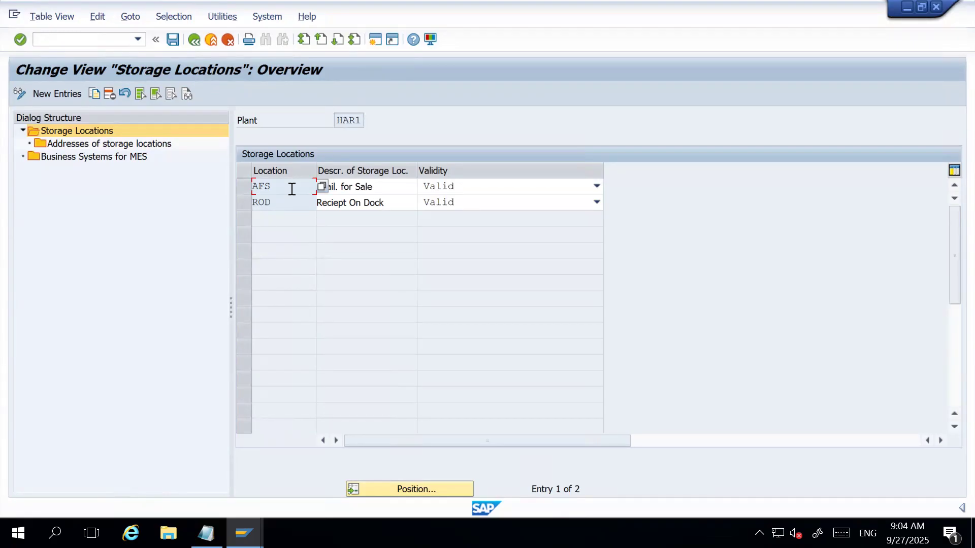
pyautogui.click(280, 199)
pyautogui.click(177, 40)
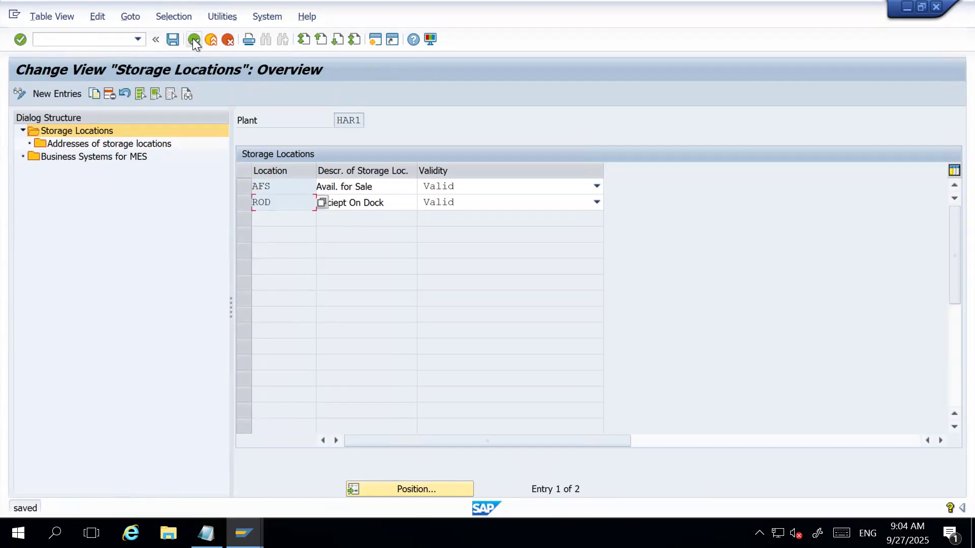
# Add a new storage location INV to plant HAR1 with the description "Inventory Store".
pyautogui.click(192, 40)
pyautogui.click(94, 95)
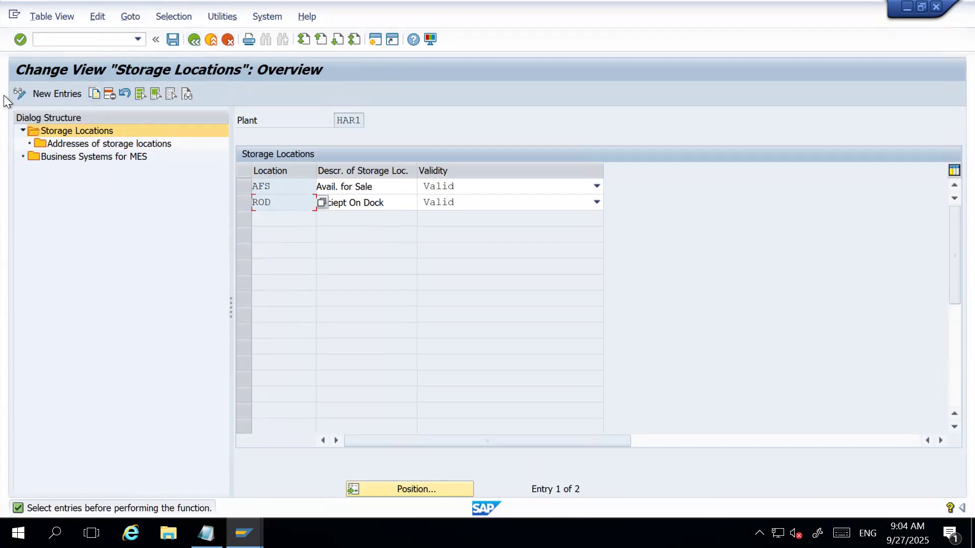
pyautogui.click(45, 94)
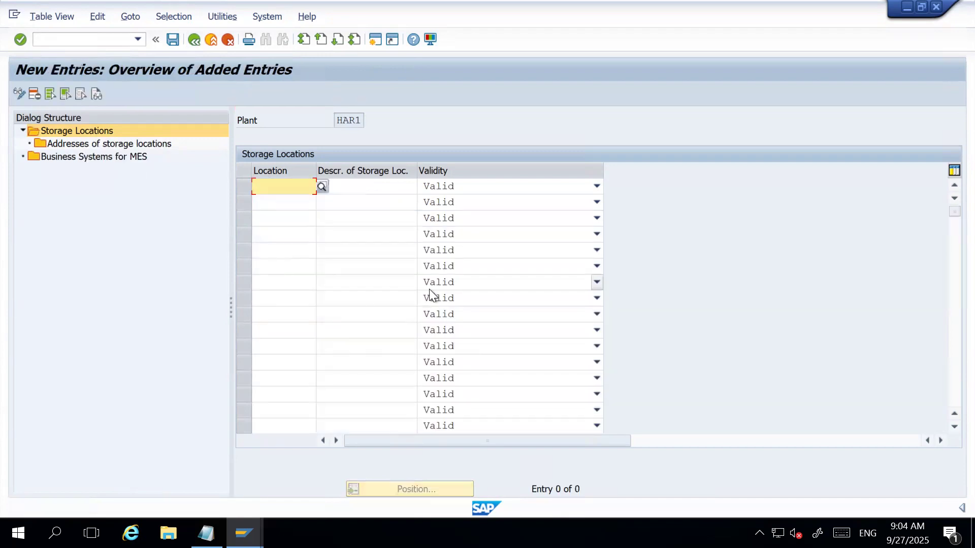
pyautogui.write('INV')
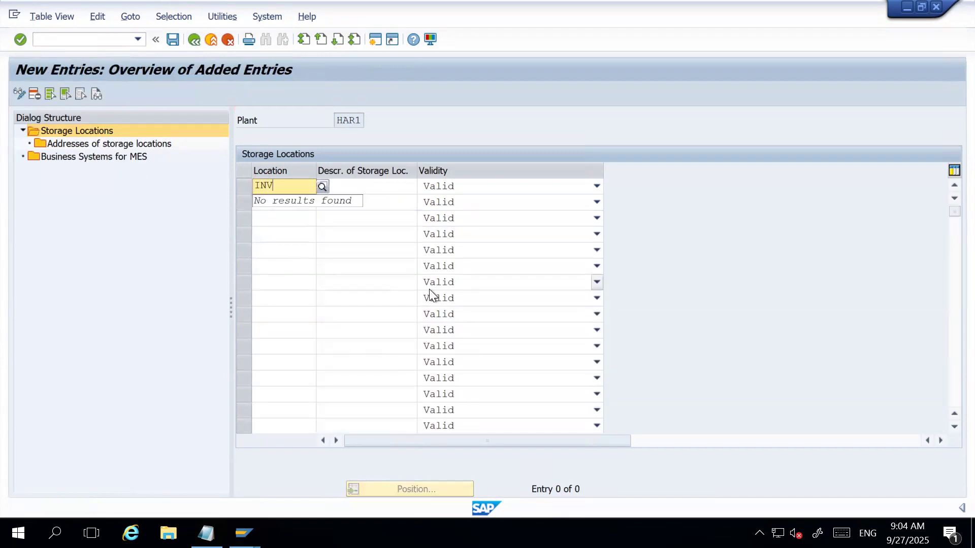
pyautogui.press('Tab')
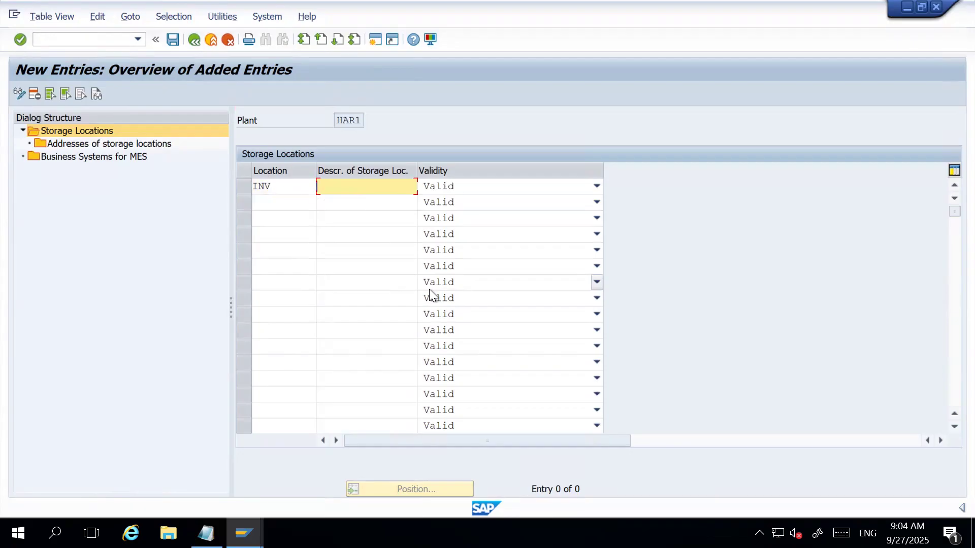
pyautogui.write('Inventory')
pyautogui.write(' Sto')
pyautogui.write('rag')
pyautogui.press('BackSpace')
pyautogui.press('BackSpace')
pyautogui.press('BackSpace')
pyautogui.write('re')
pyautogui.press('Return')
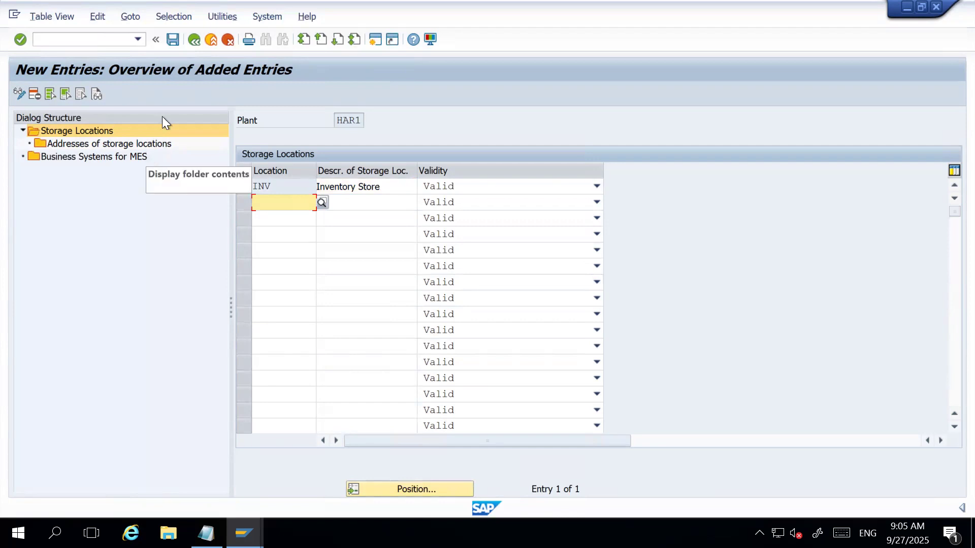
# Save the new INV storage location and return to the Implementation Guide structure.
pyautogui.click(172, 39)
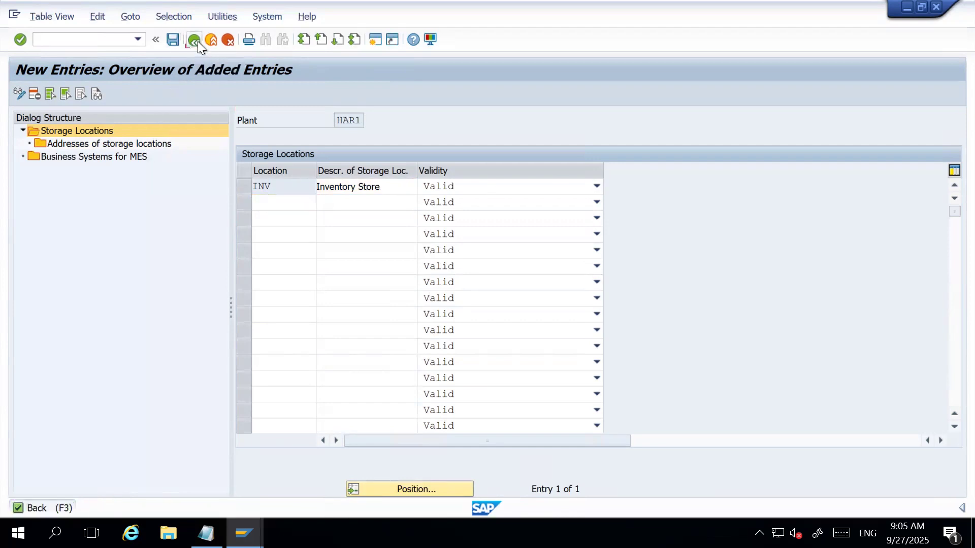
pyautogui.click(197, 41)
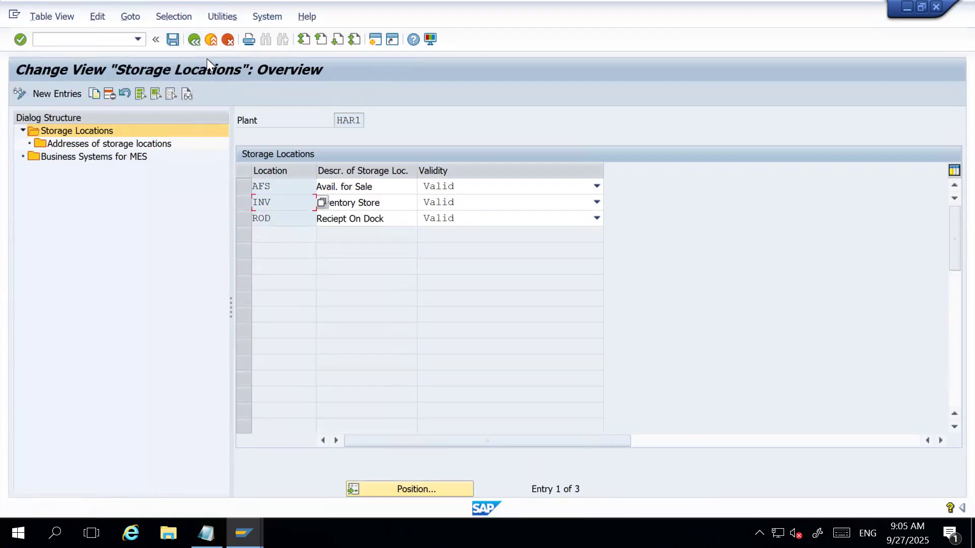
pyautogui.click(194, 39)
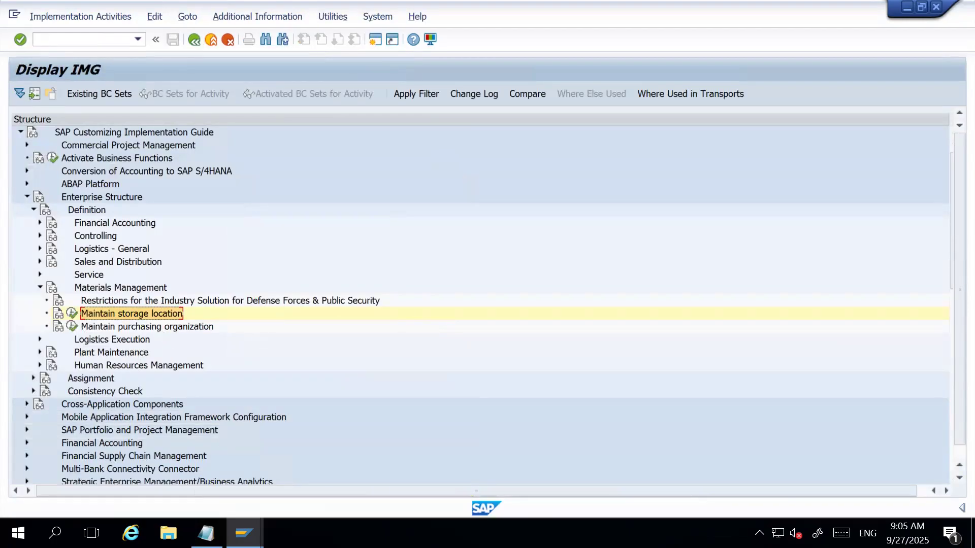
# Switch to Notepad to check the "Create Purchase Organization" item in the task list, and minimize it again.
pyautogui.click(206, 533)
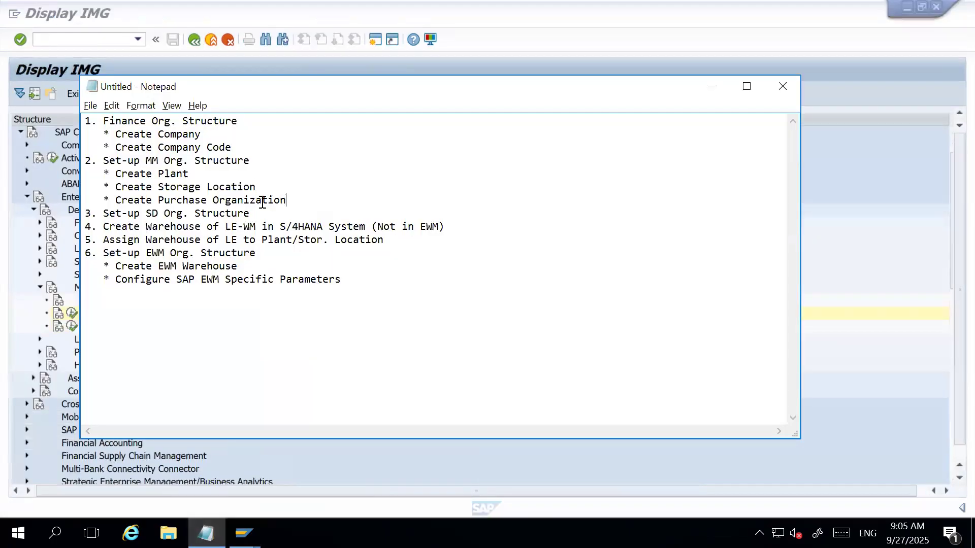
pyautogui.moveTo(287, 201); pyautogui.dragTo(115, 201)
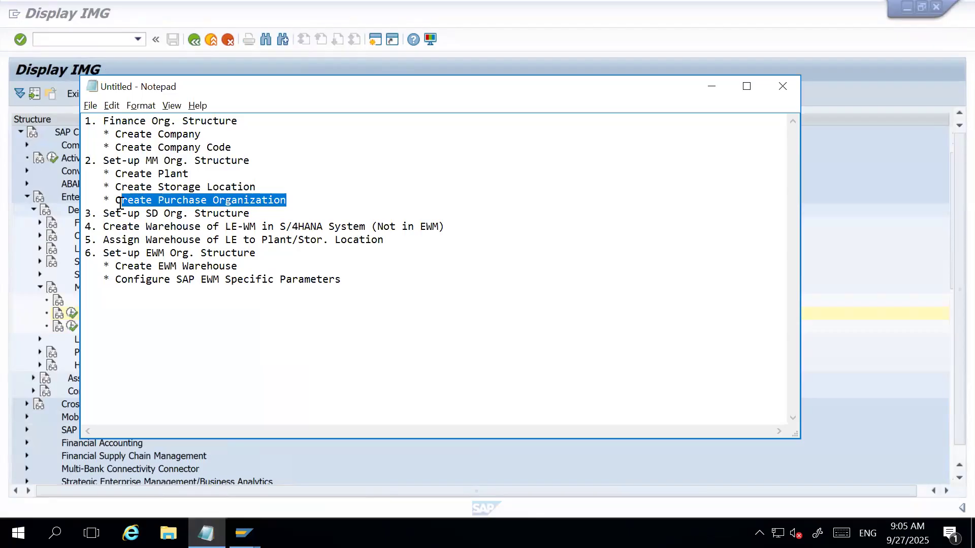
pyautogui.click(293, 206)
pyautogui.click(711, 87)
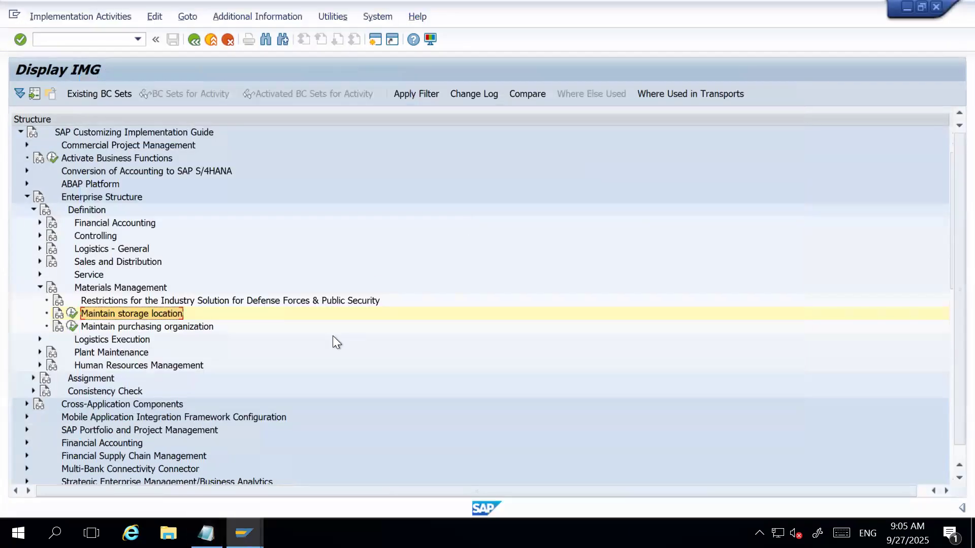
# Create a new purchasing organization HAR1 with the description "HARMAN Pur. Org." under Maintain purchasing organization.
pyautogui.click(72, 327)
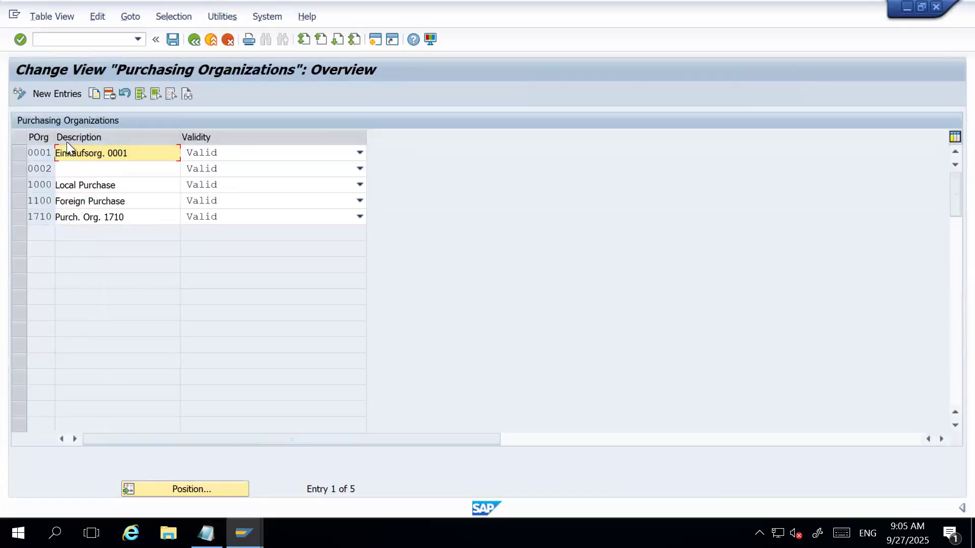
pyautogui.click(68, 96)
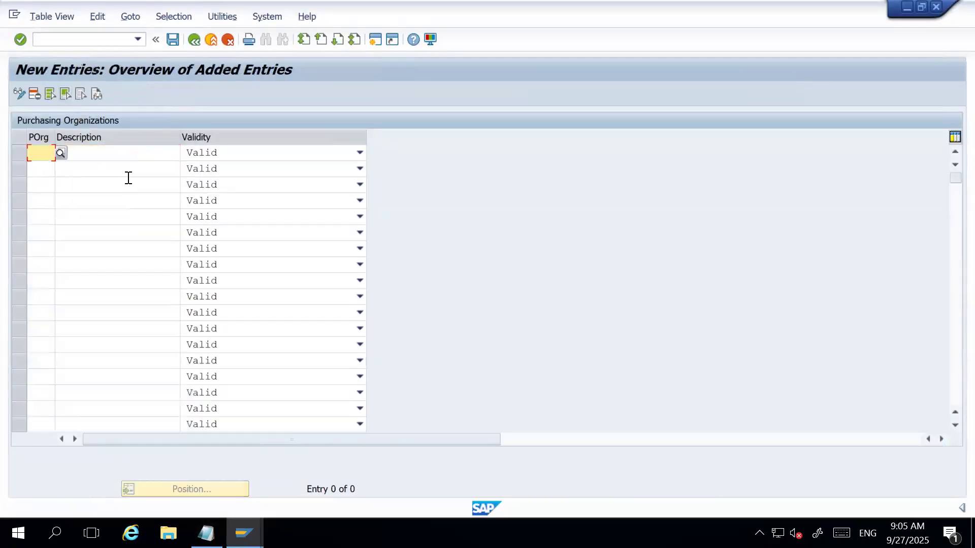
pyautogui.write('HAR1')
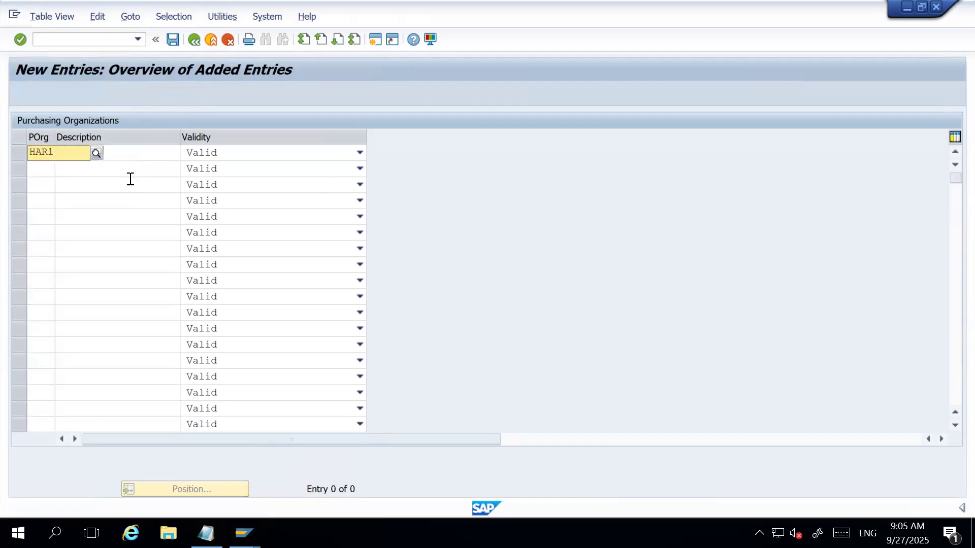
pyautogui.press('Tab')
pyautogui.write('HARMAN Pur. Org.')
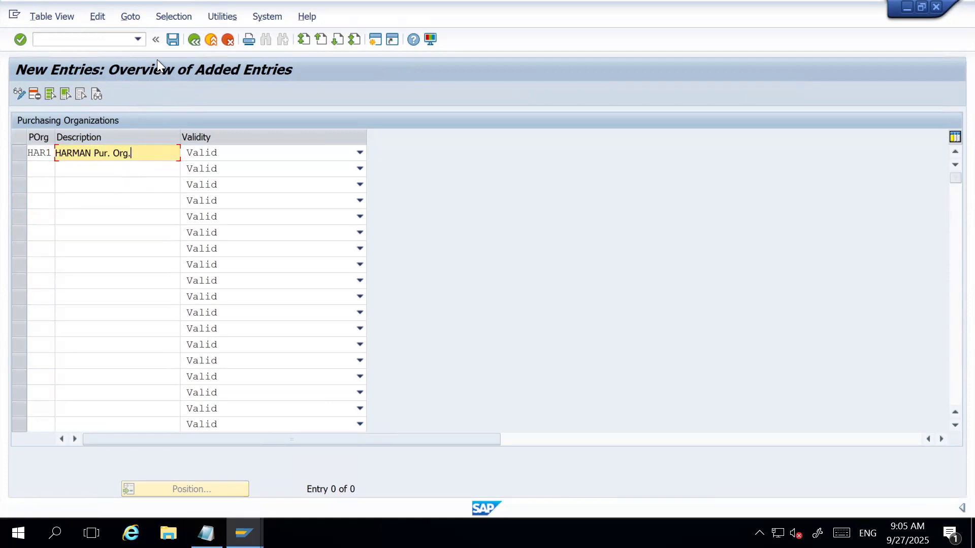
# Save purchasing organization HAR1 to the "HARMAN Company Set-up" customizing request and return to the Implementation Guide.
pyautogui.click(173, 40)
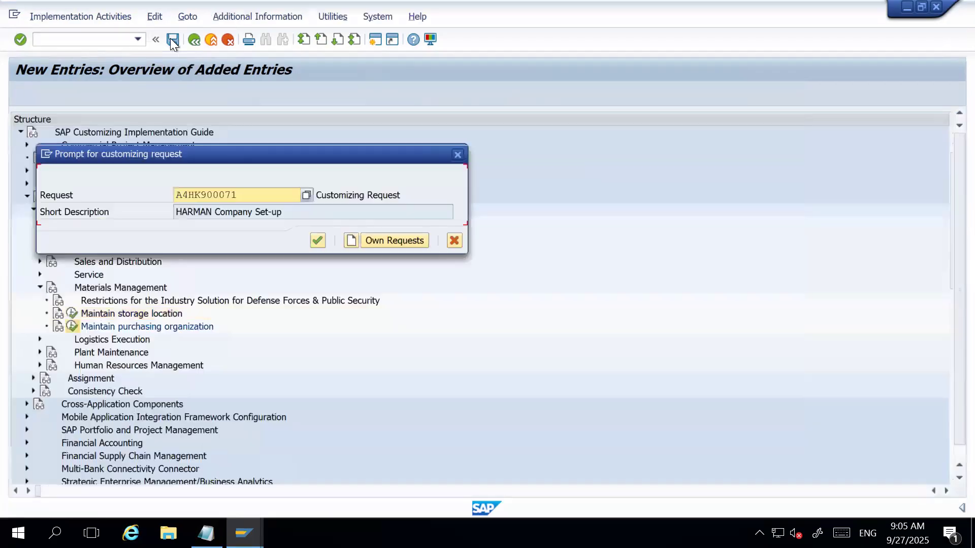
pyautogui.click(316, 237)
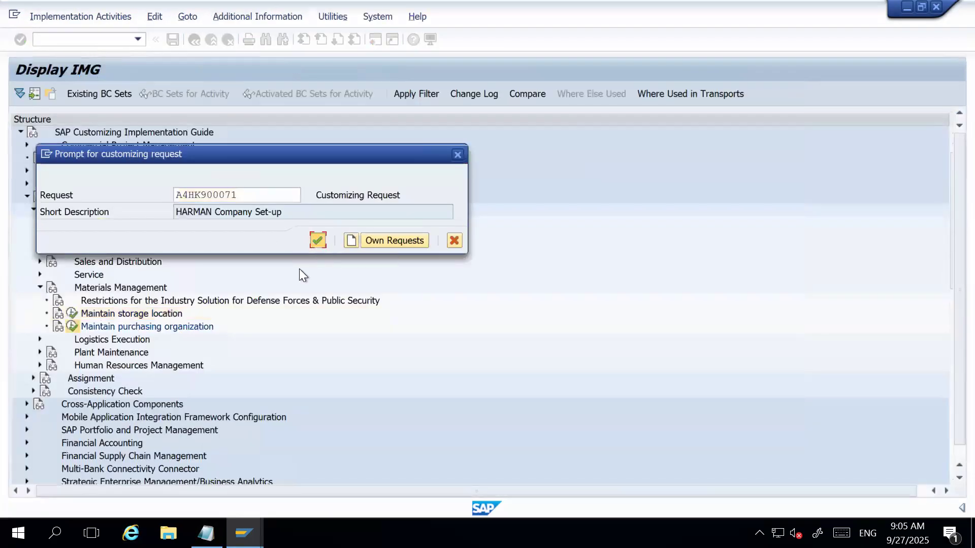
pyautogui.click(285, 257)
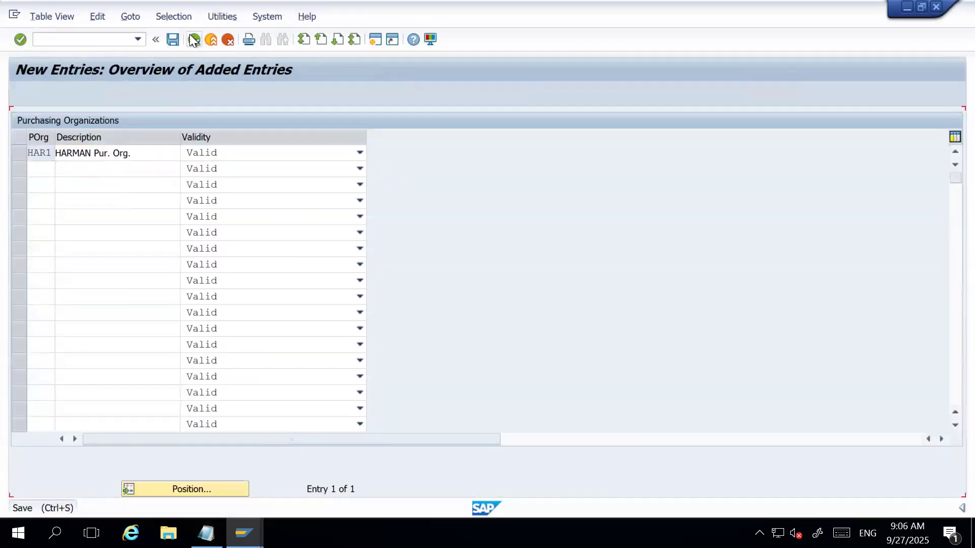
pyautogui.click(194, 40)
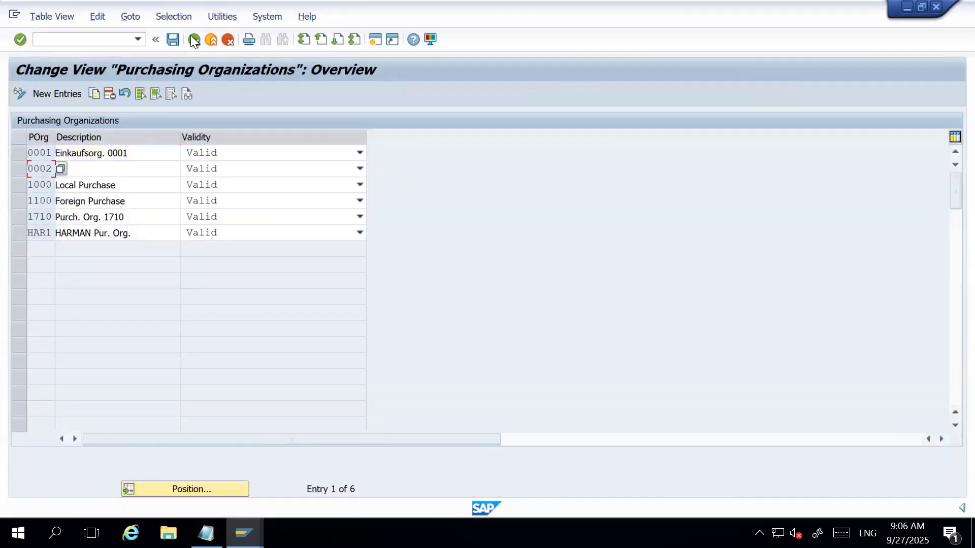
pyautogui.click(194, 40)
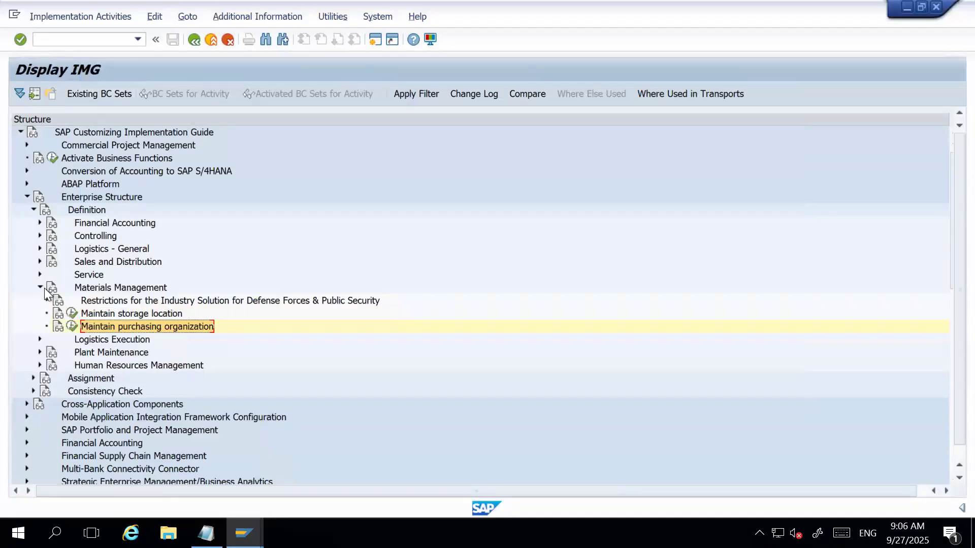
# Collapse Materials Management, expand Logistics Execution, and locate the Copy, Delete, and Check Shipping Point activity.
pyautogui.click(40, 287)
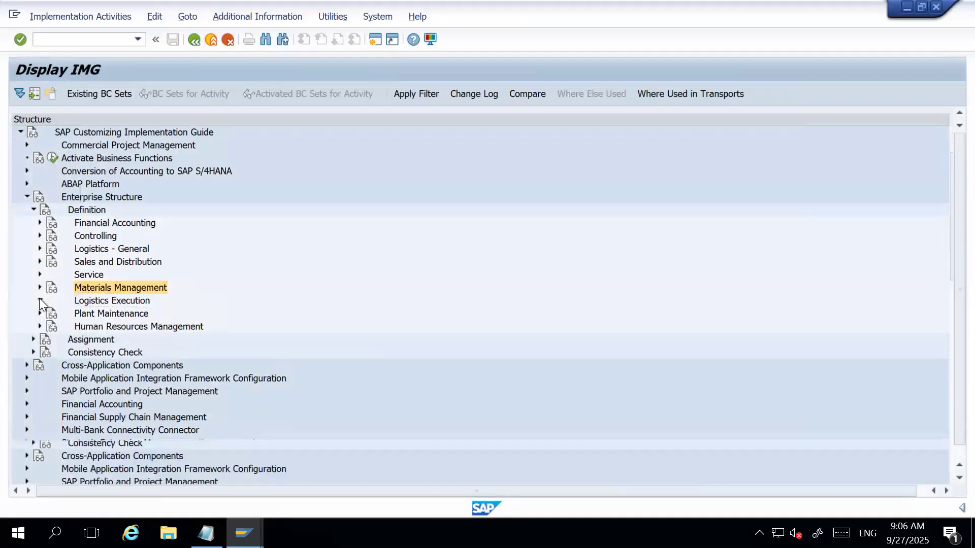
pyautogui.click(39, 299)
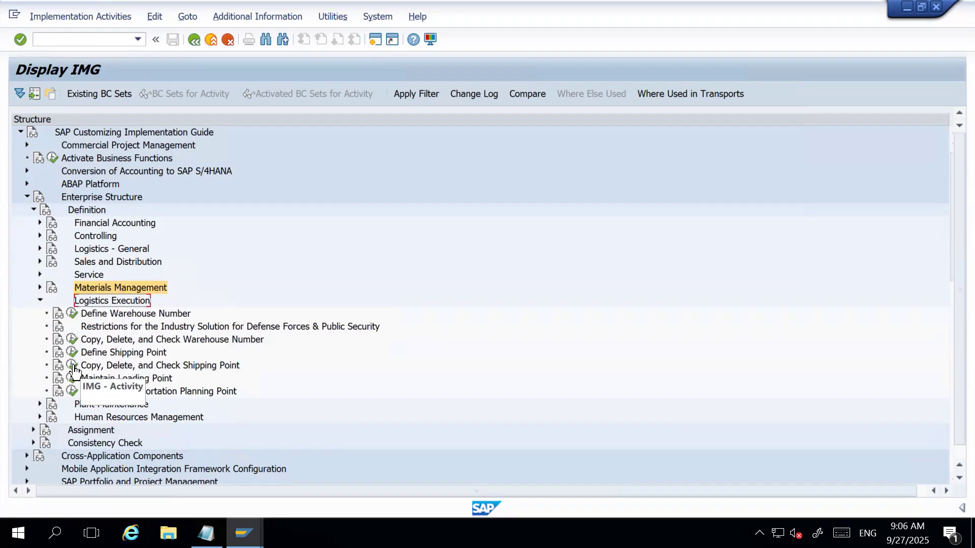
pyautogui.click(113, 313)
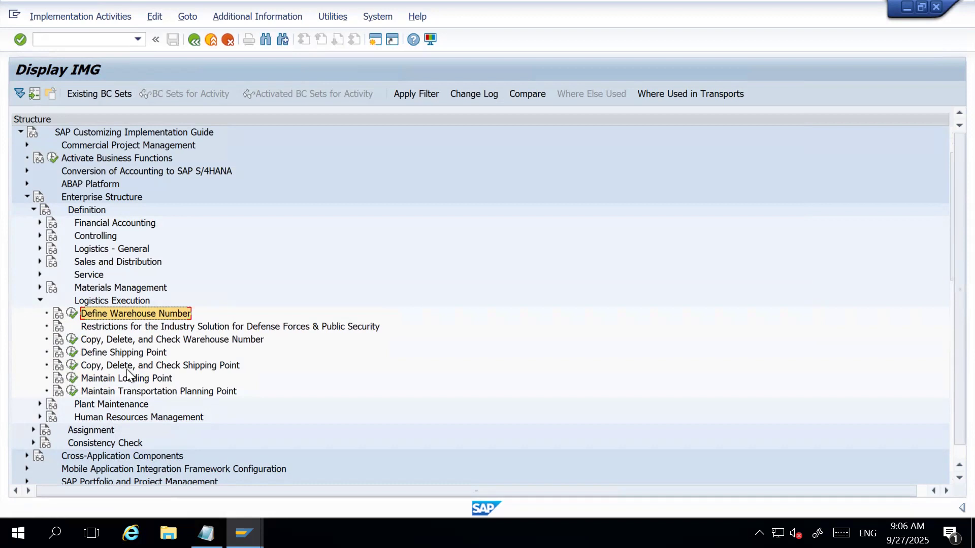
pyautogui.click(133, 365)
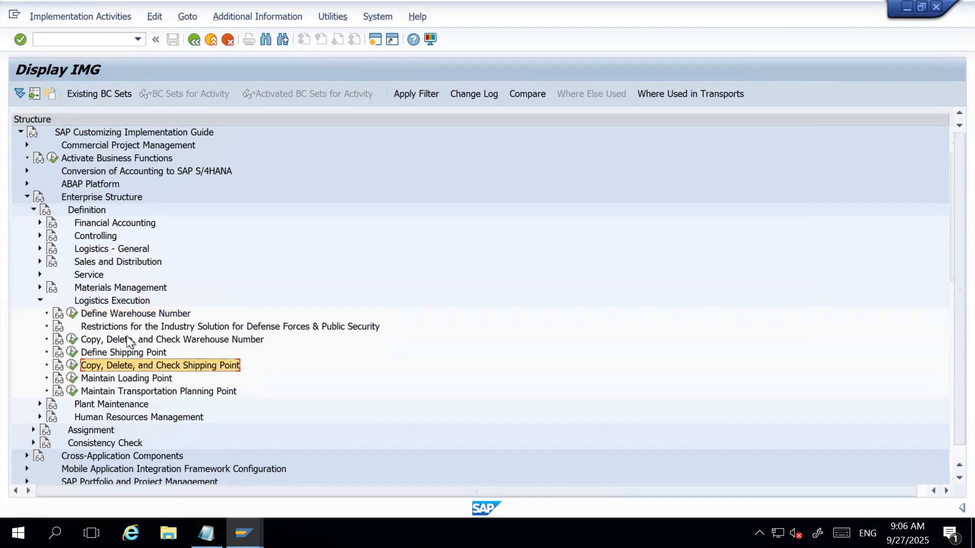
pyautogui.click(133, 315)
pyautogui.click(135, 364)
pyautogui.click(85, 353)
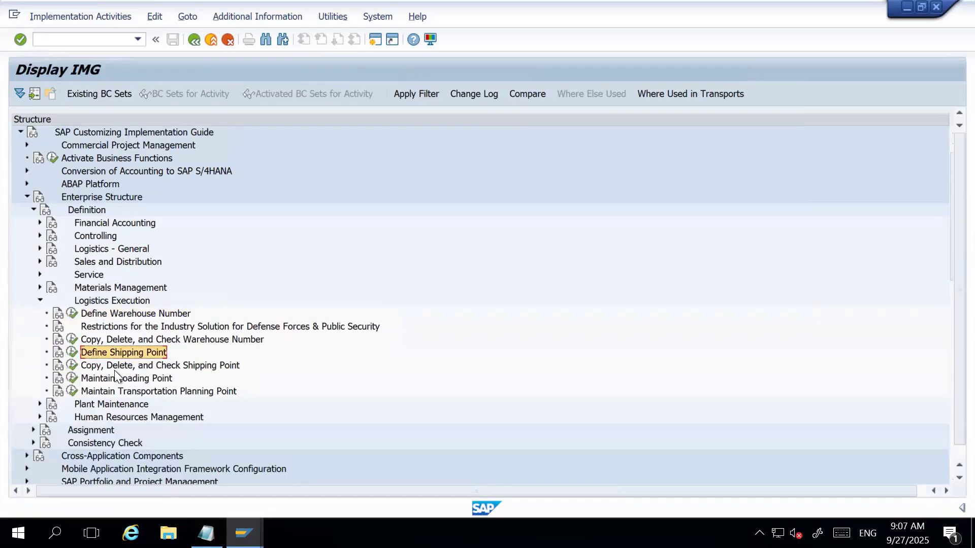
pyautogui.click(115, 367)
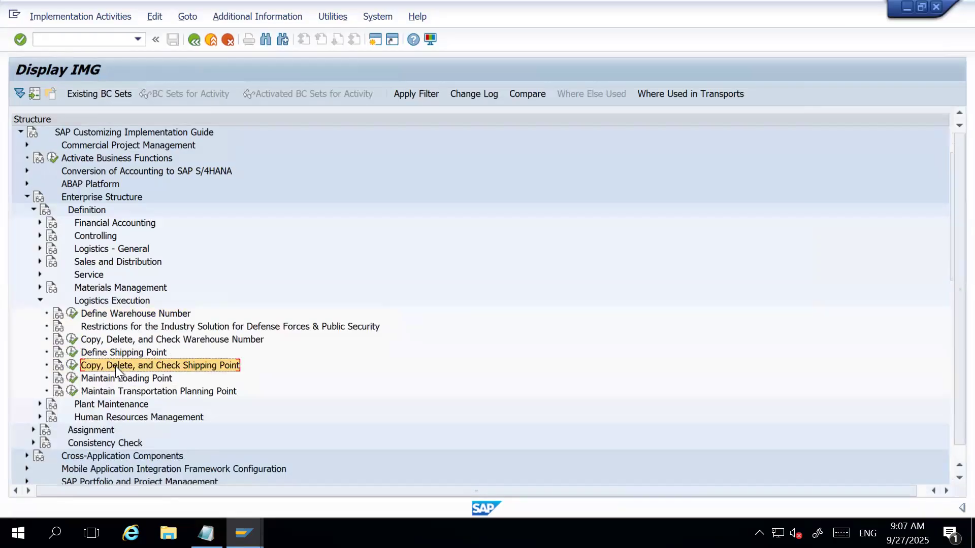
# Under Copy, Delete, and Check Shipping Point, set up a copy from shipping point 1710 to HAR1.
pyautogui.click(70, 366)
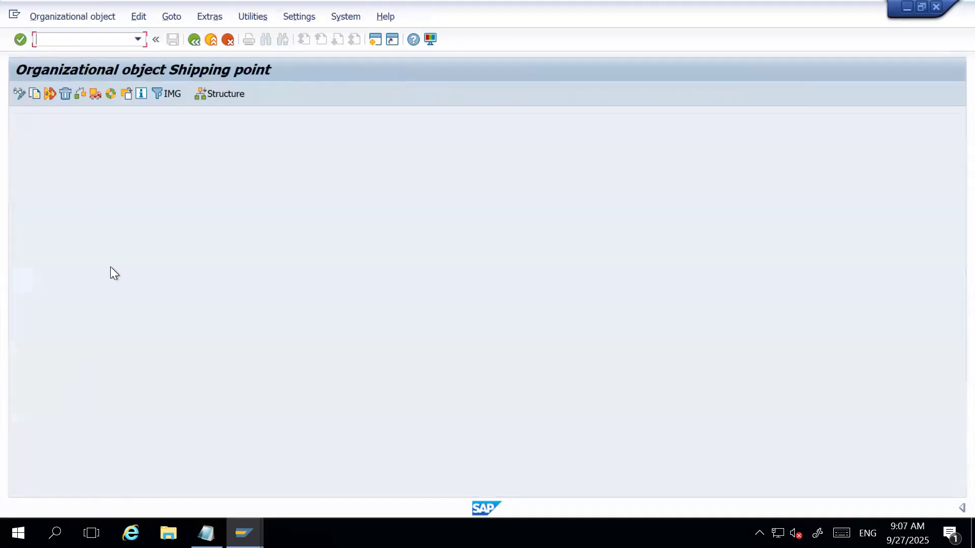
pyautogui.click(35, 93)
pyautogui.click(203, 210)
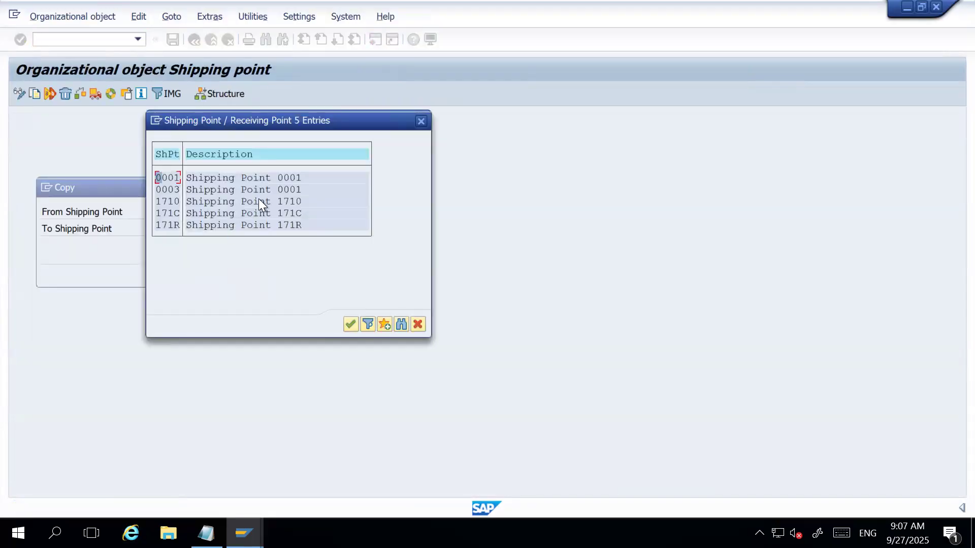
pyautogui.doubleClick(259, 201)
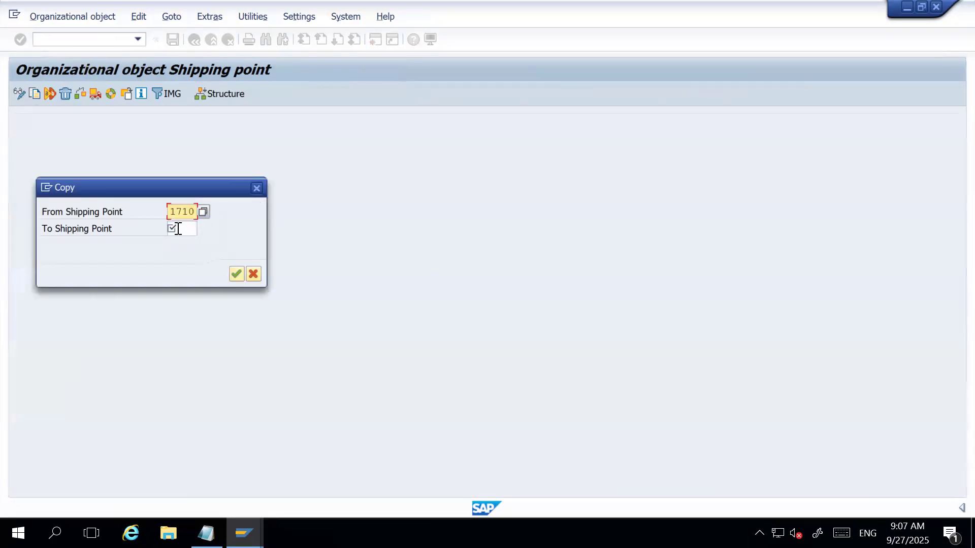
pyautogui.click(177, 229)
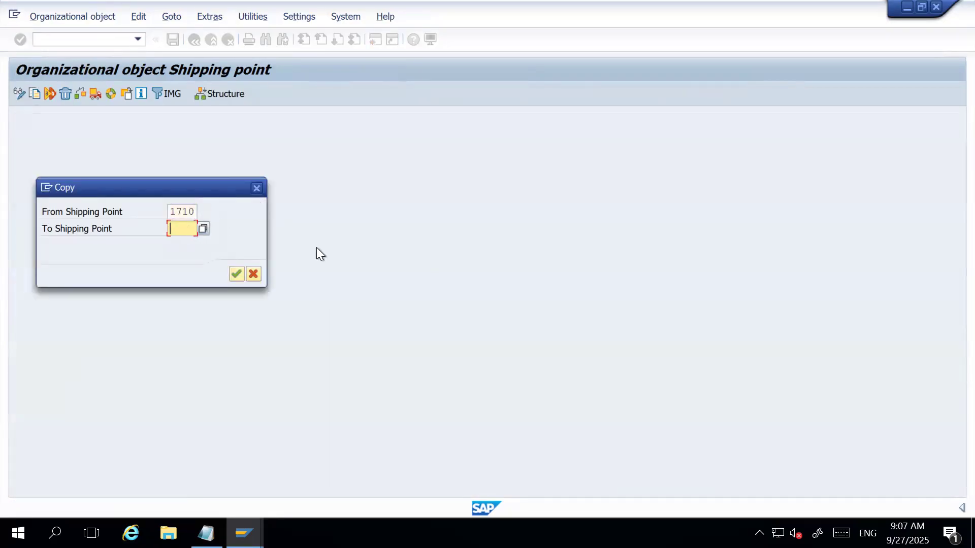
pyautogui.write('HAR')
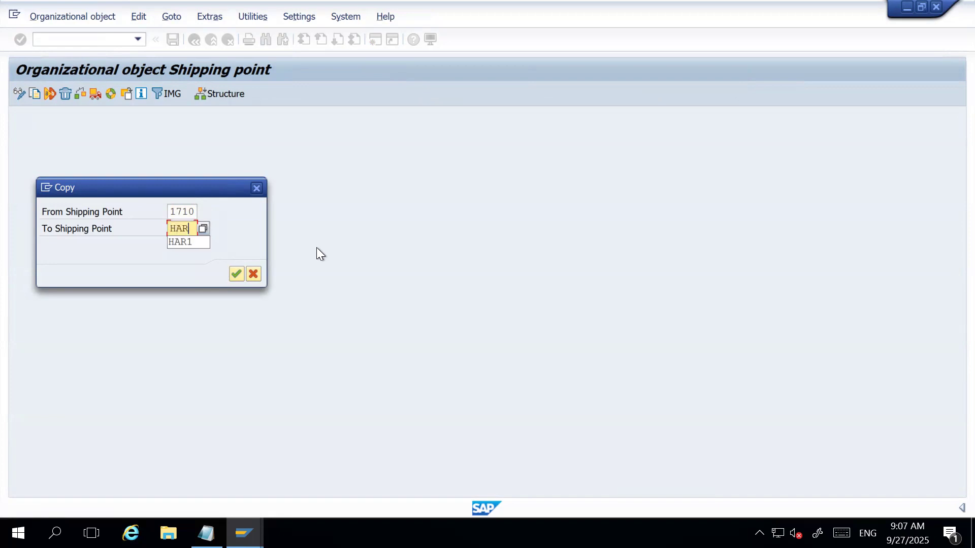
pyautogui.write('1')
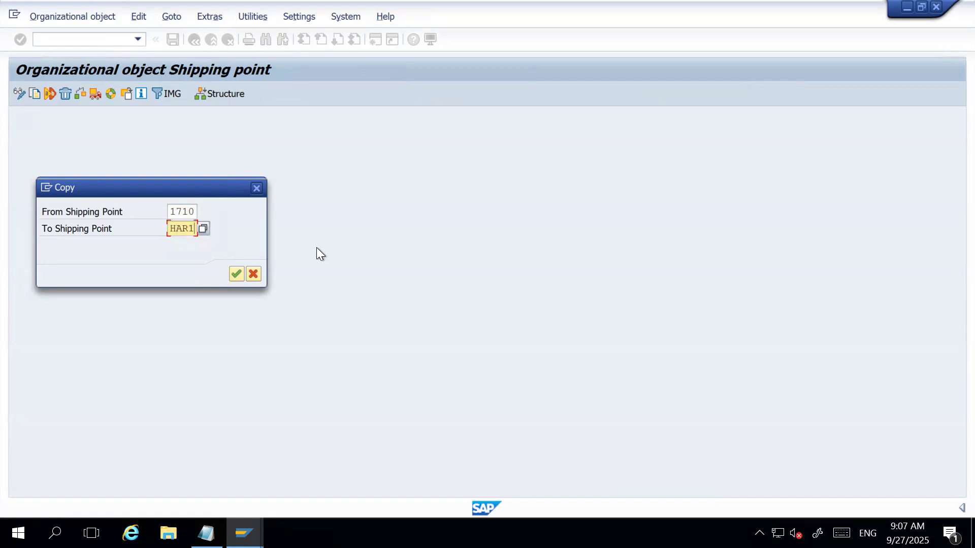
# Run the copy with number range transport, record it in the customizing request, and view the completed activities.
pyautogui.click(236, 274)
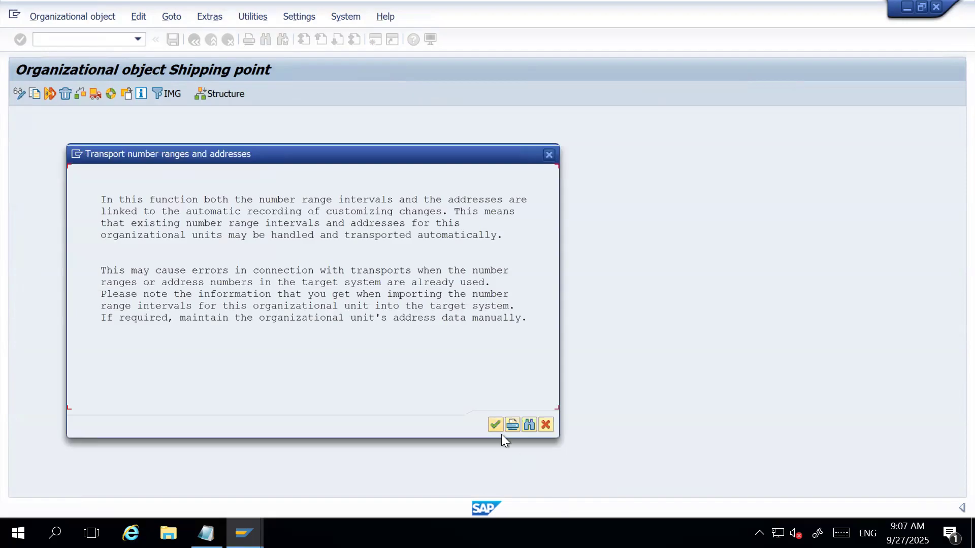
pyautogui.click(494, 424)
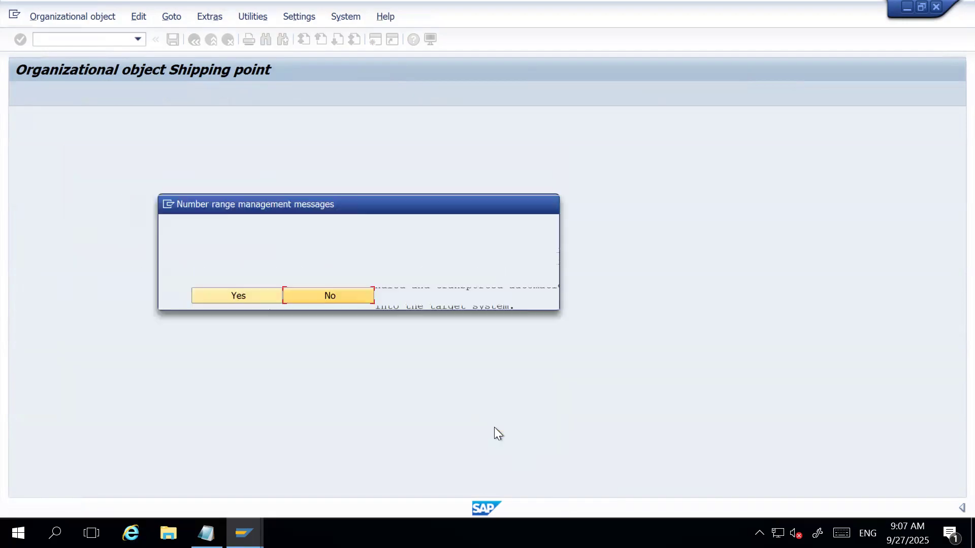
pyautogui.click(258, 294)
pyautogui.click(285, 241)
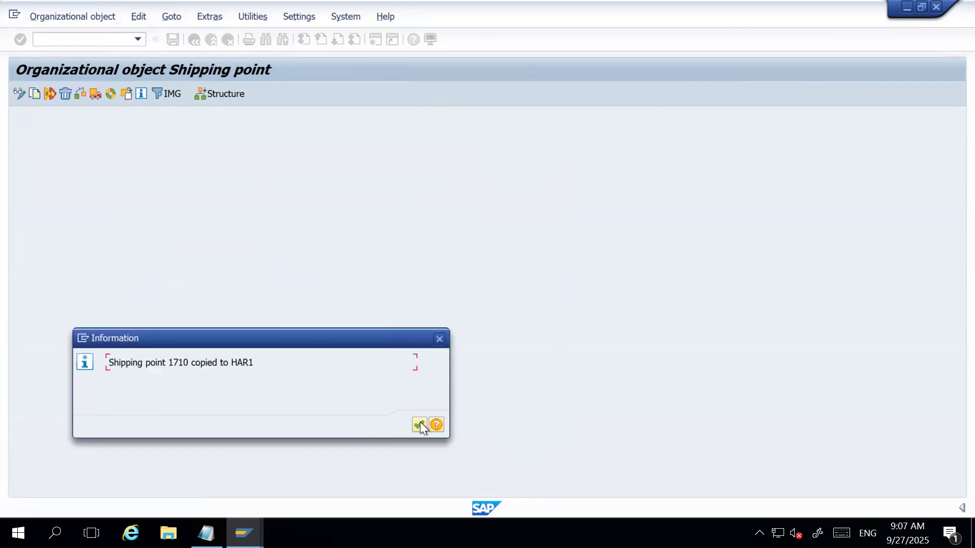
pyautogui.click(420, 425)
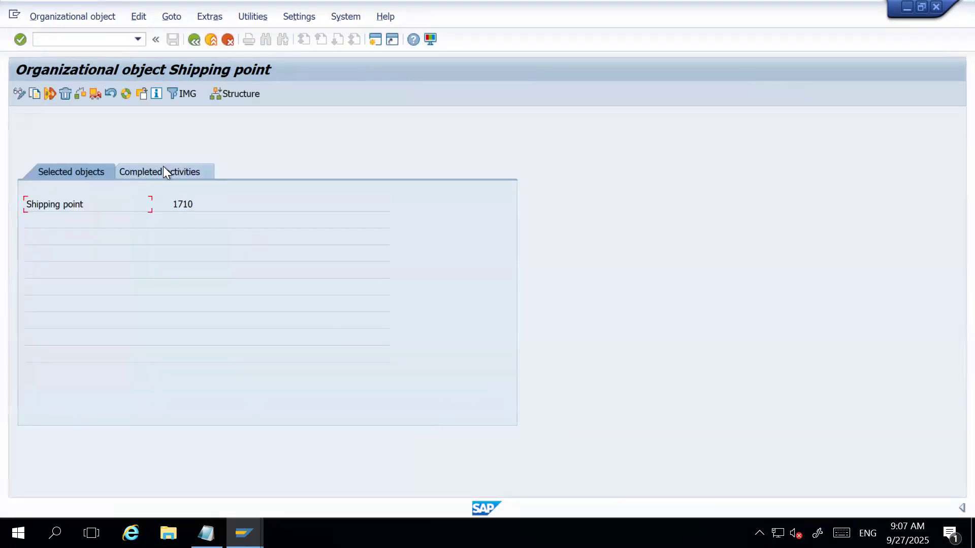
pyautogui.click(163, 171)
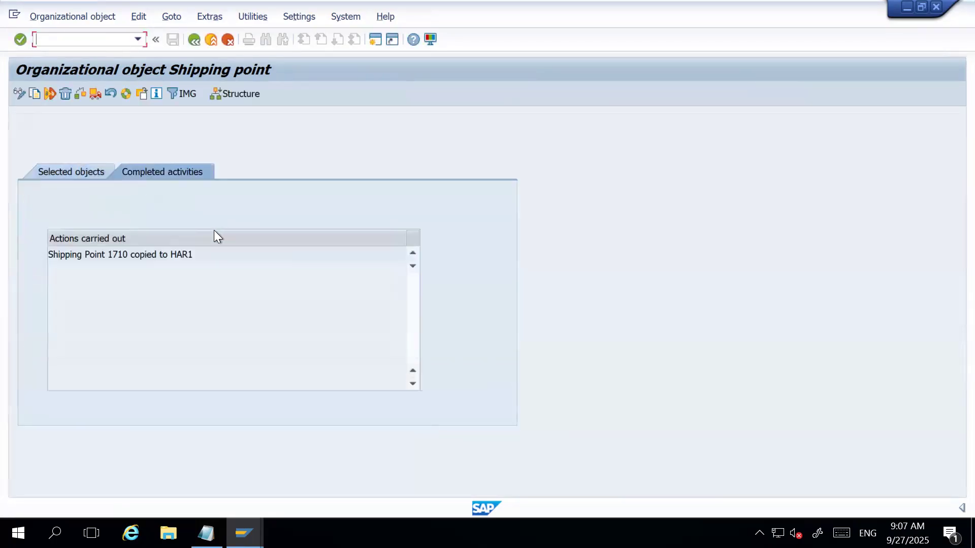
# Copy shipping point HAR1 to HAR2 with number range transport under the "HARMAN Company Set-up" request, and return to the Implementation Guide.
pyautogui.click(35, 93)
pyautogui.write('HAR1')
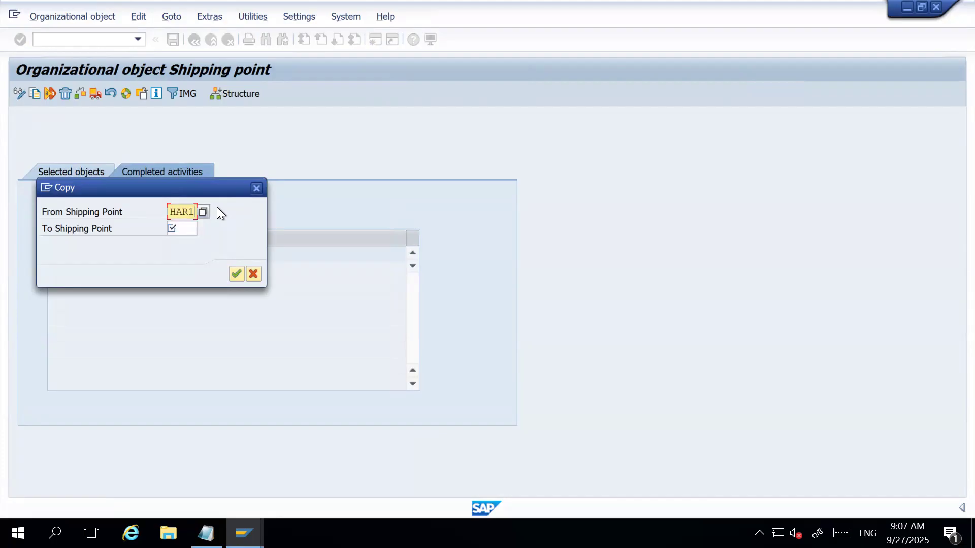
pyautogui.press('Tab')
pyautogui.write('HAR2')
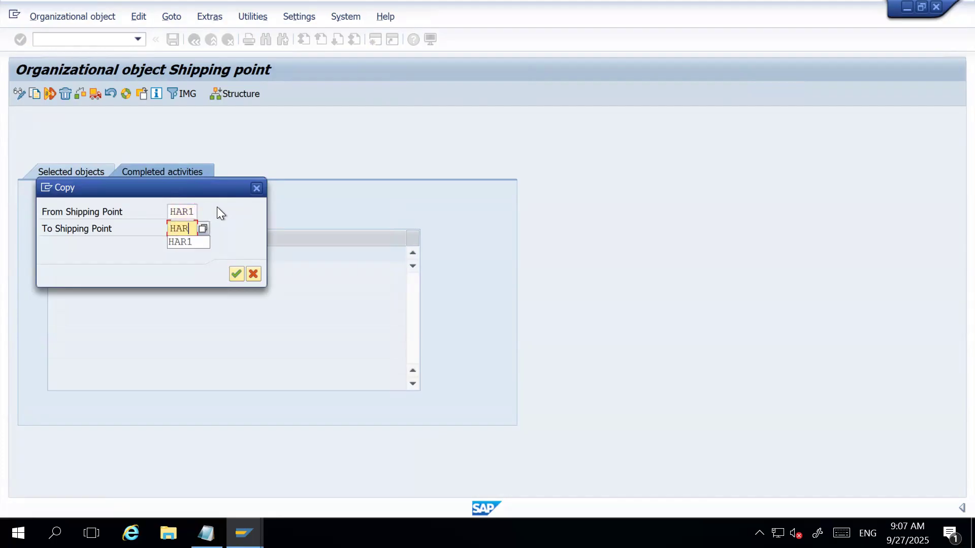
pyautogui.click(236, 270)
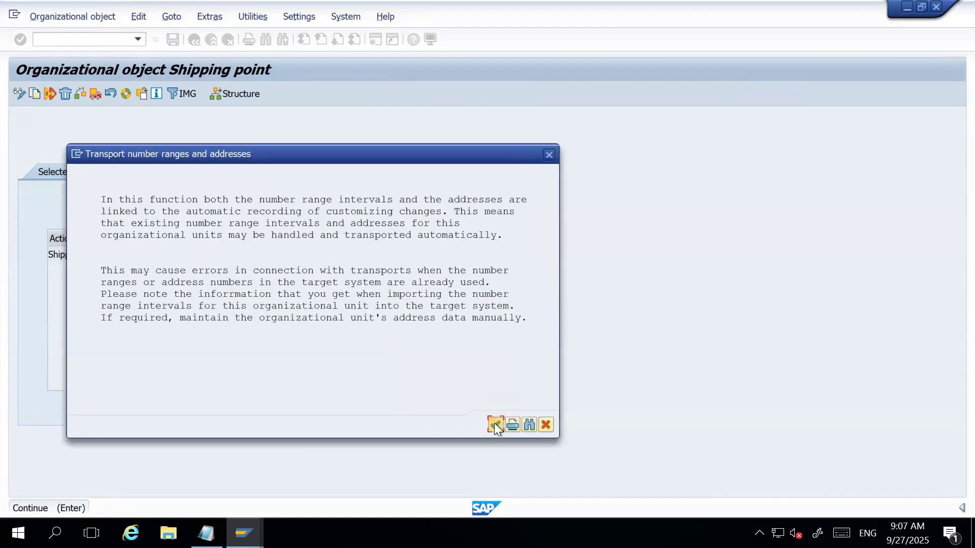
pyautogui.click(495, 423)
pyautogui.click(213, 289)
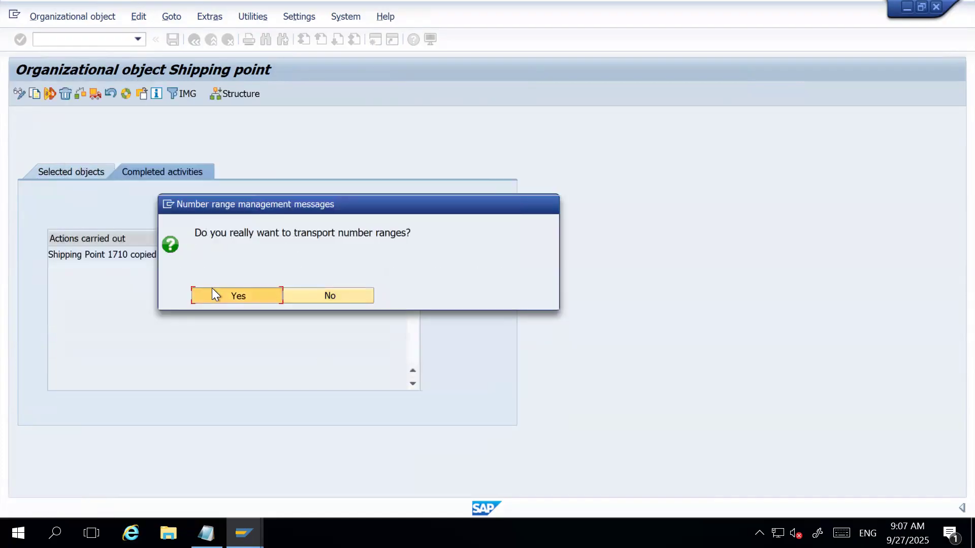
pyautogui.click(284, 240)
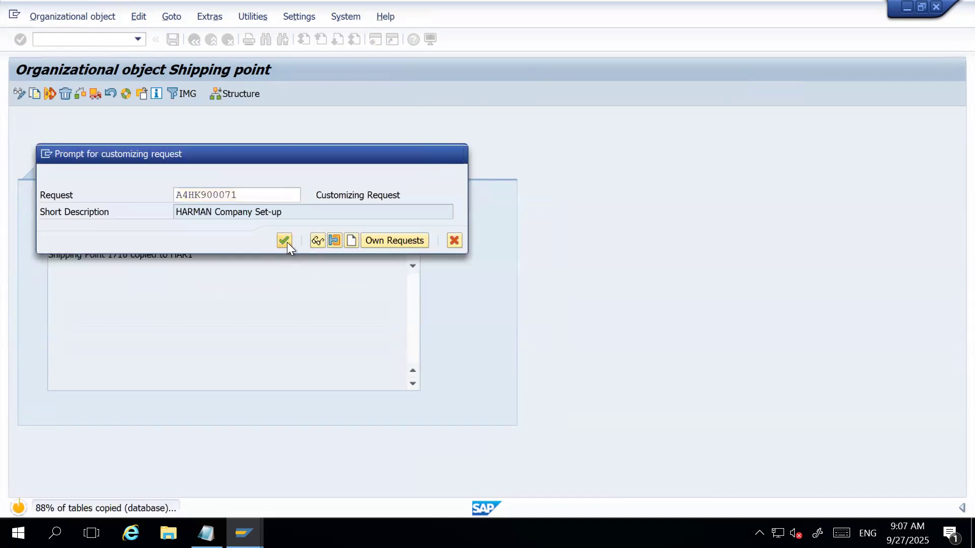
pyautogui.click(420, 423)
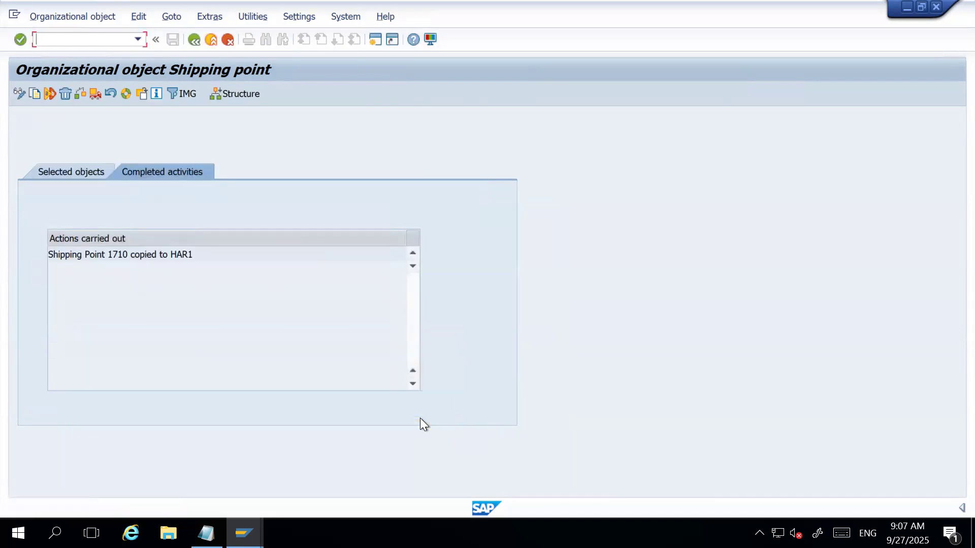
pyautogui.click(194, 40)
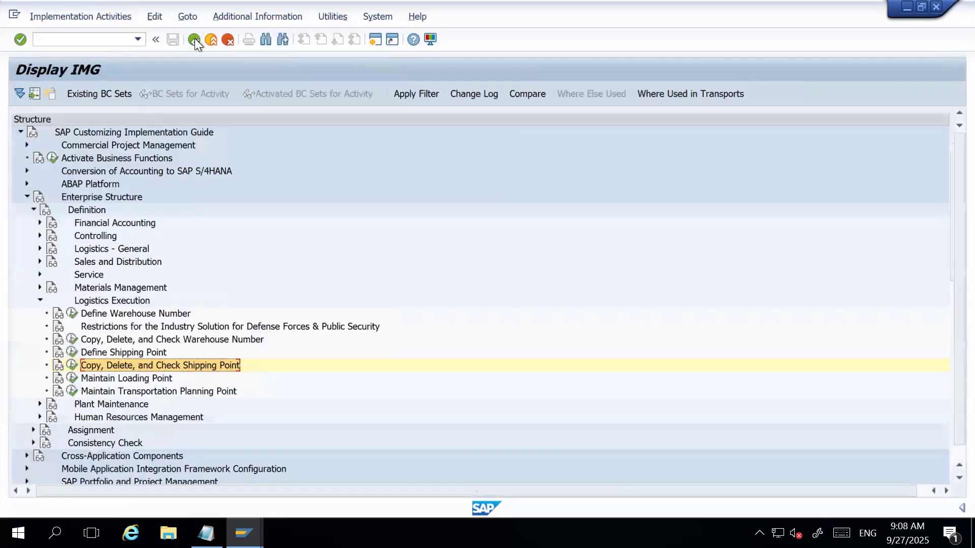
# Open the details of shipping point HAR1 in the Define Shipping Point activity.
pyautogui.click(73, 352)
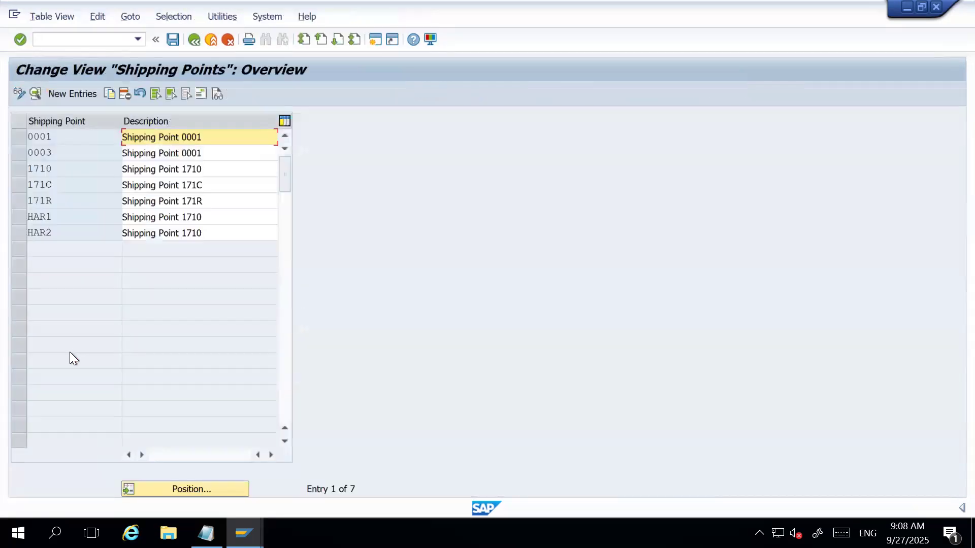
pyautogui.click(25, 214)
pyautogui.click(36, 94)
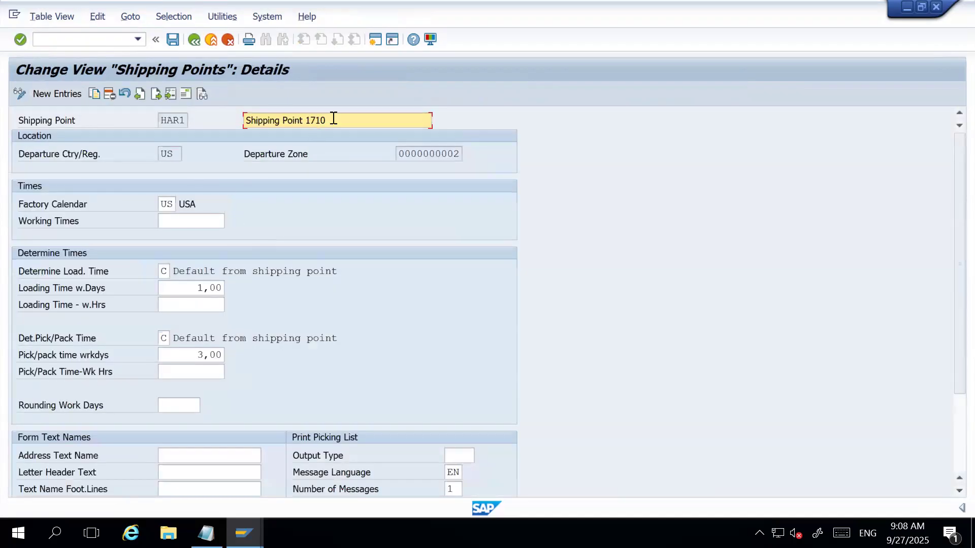
# Change the description of shipping point HAR1 to "Communication Equipments" and save it to the "HARMAN Company Set-up" request.
pyautogui.hotkey('ctrl', 'a')
pyautogui.write('HARMAN')
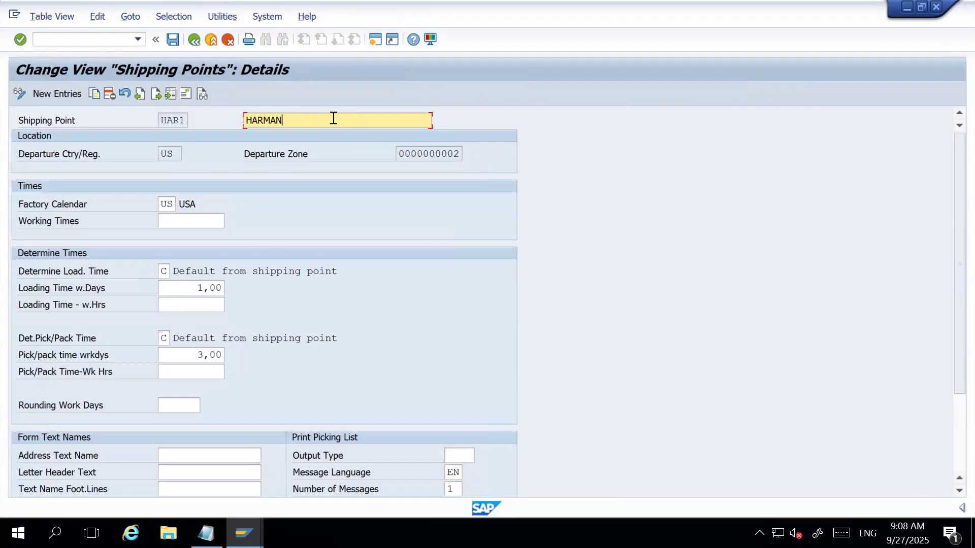
pyautogui.press('BackSpace')
pyautogui.press('BackSpace')
pyautogui.press('BackSpace')
pyautogui.press('BackSpace')
pyautogui.press('BackSpace')
pyautogui.press('BackSpace')
pyautogui.write('Communication Equipments')
pyautogui.click(173, 40)
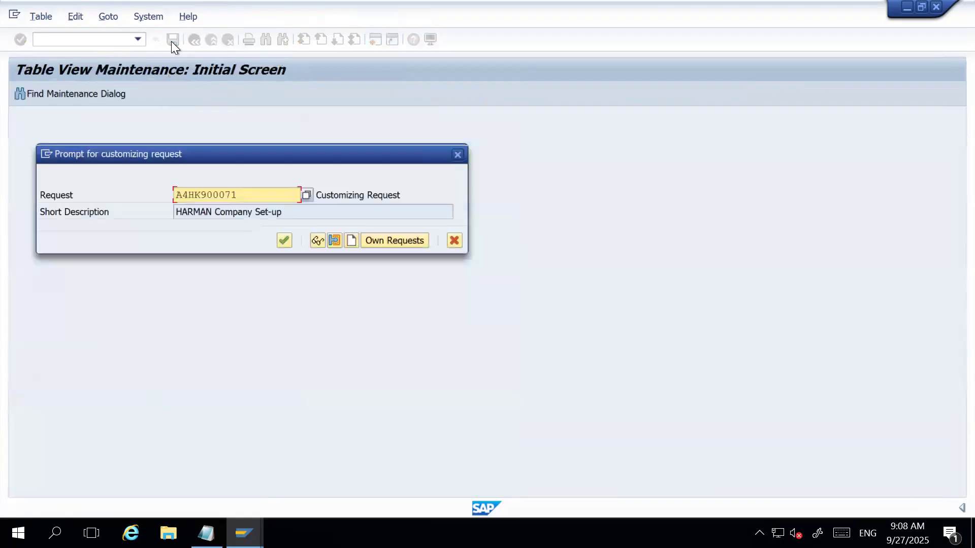
pyautogui.click(284, 242)
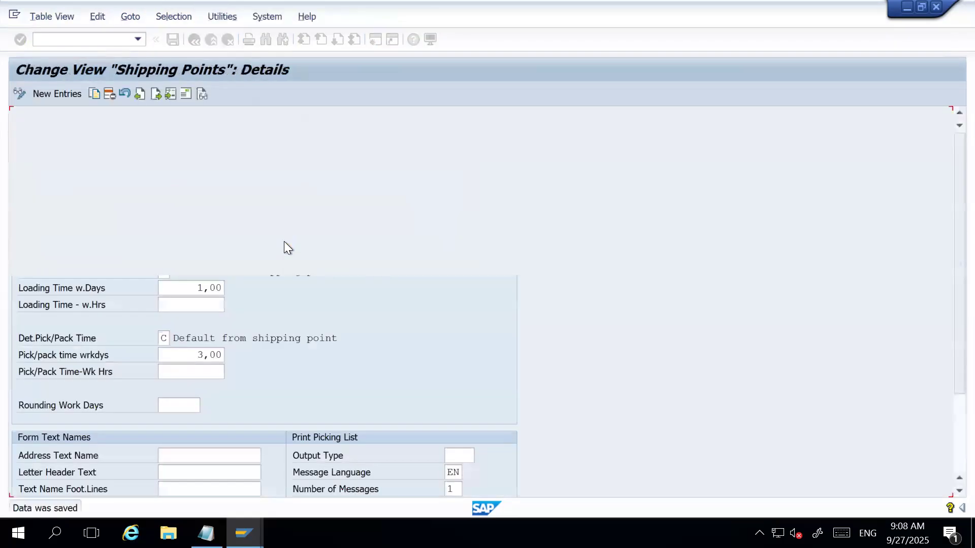
# In the address of shipping point HAR1, set the name to "Communication Equipments" and the first search term to HARMAN.
pyautogui.click(188, 92)
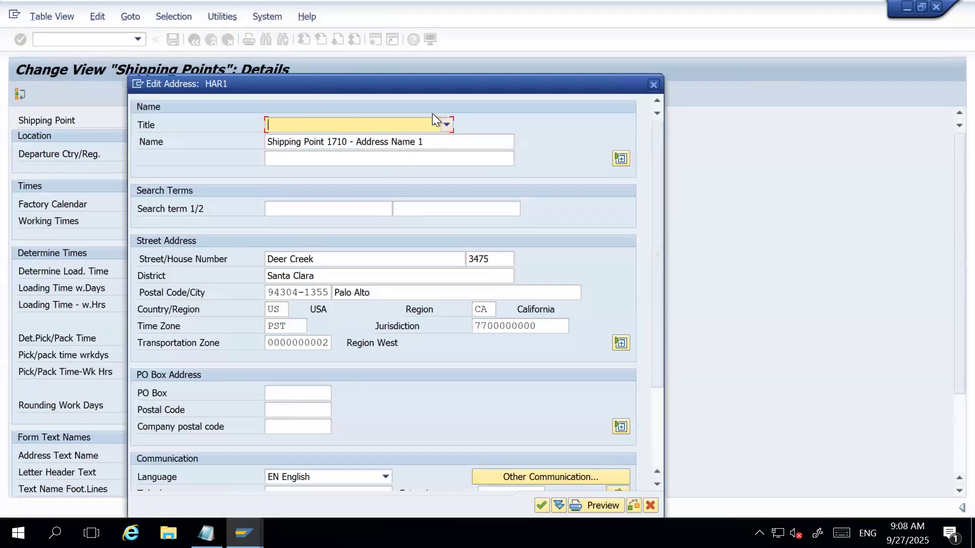
pyautogui.click(433, 142)
pyautogui.hotkey('ctrl', 'a')
pyautogui.write('C')
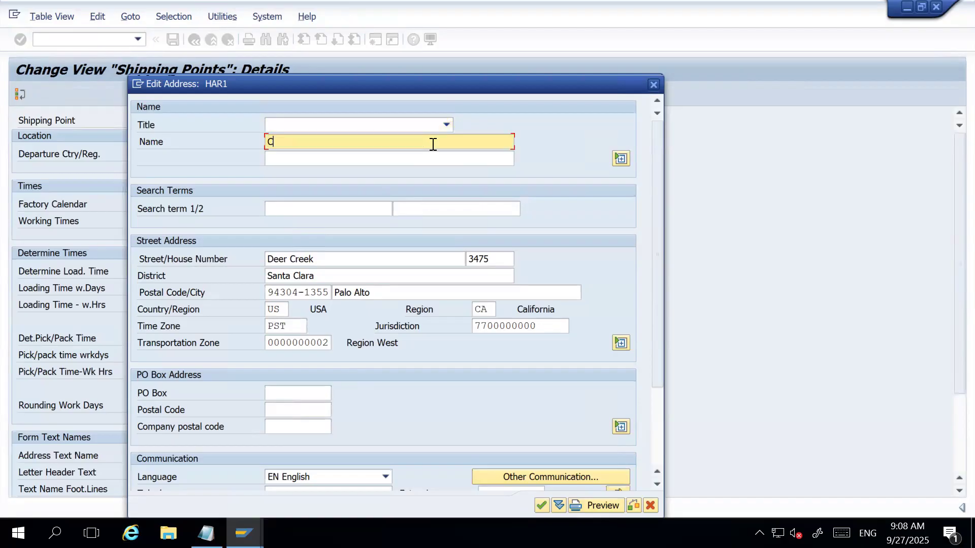
pyautogui.write('ommunication Equipments')
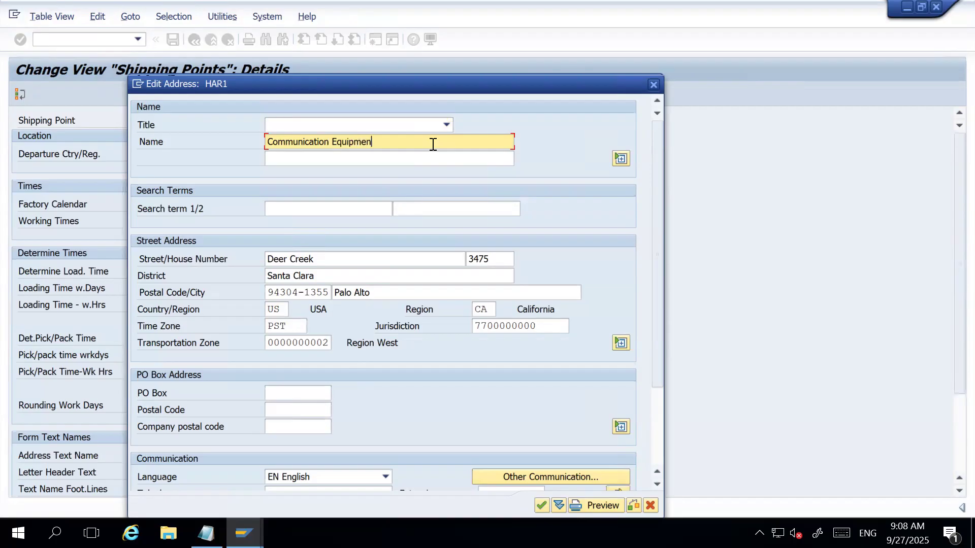
pyautogui.click(327, 211)
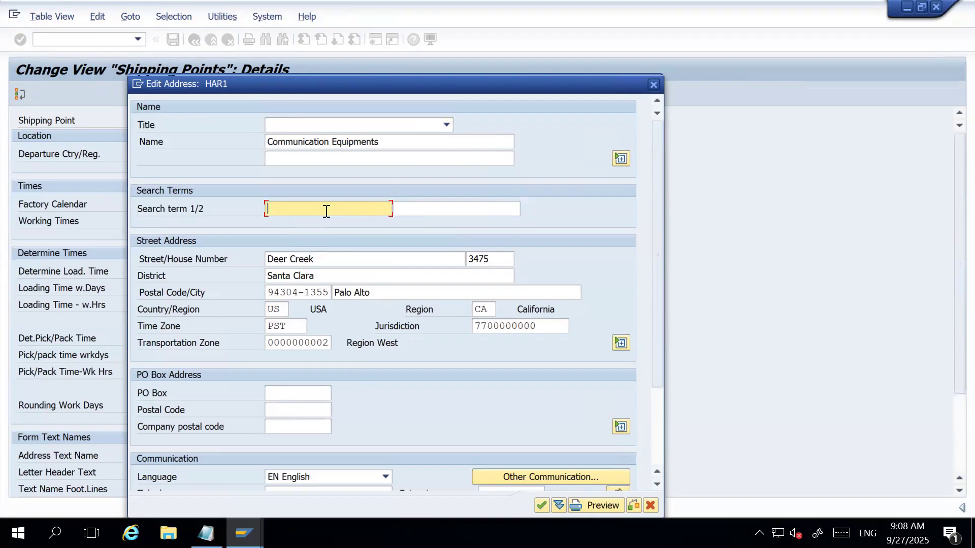
pyautogui.write('HARMAN')
# Change the city in the HAR1 address to DALLAS, accept the address, and save the shipping point.
pyautogui.click(375, 292)
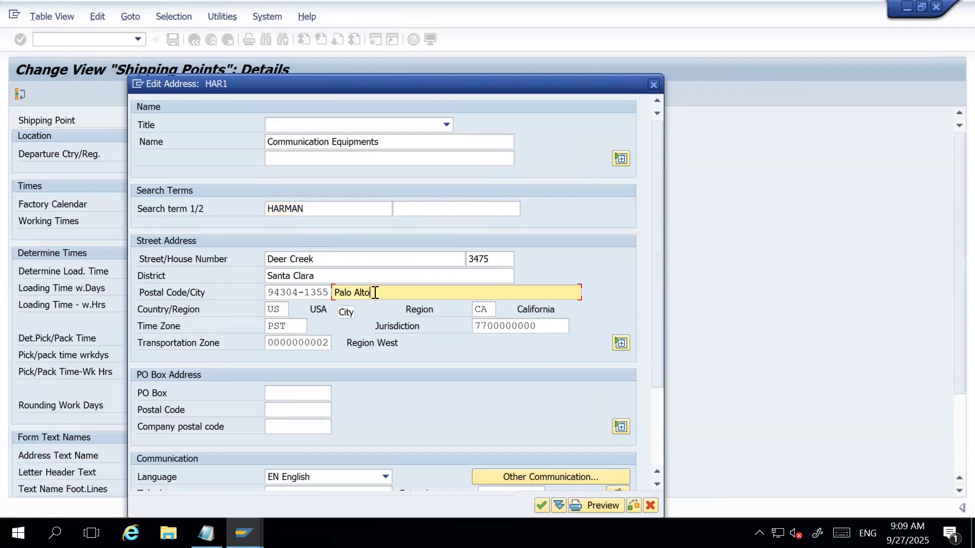
pyautogui.hotkey('shift', 'Home')
pyautogui.press('BackSpace')
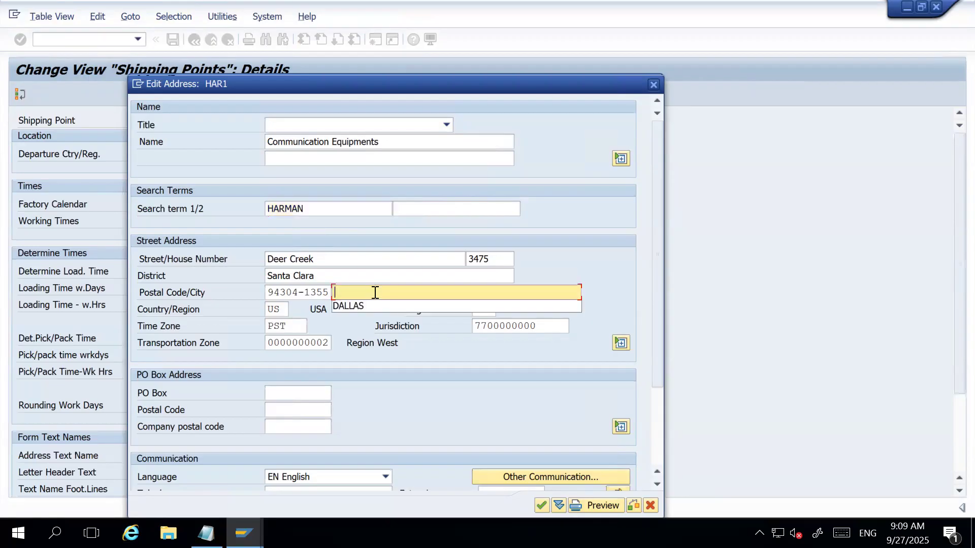
pyautogui.press('Down')
pyautogui.press('Return')
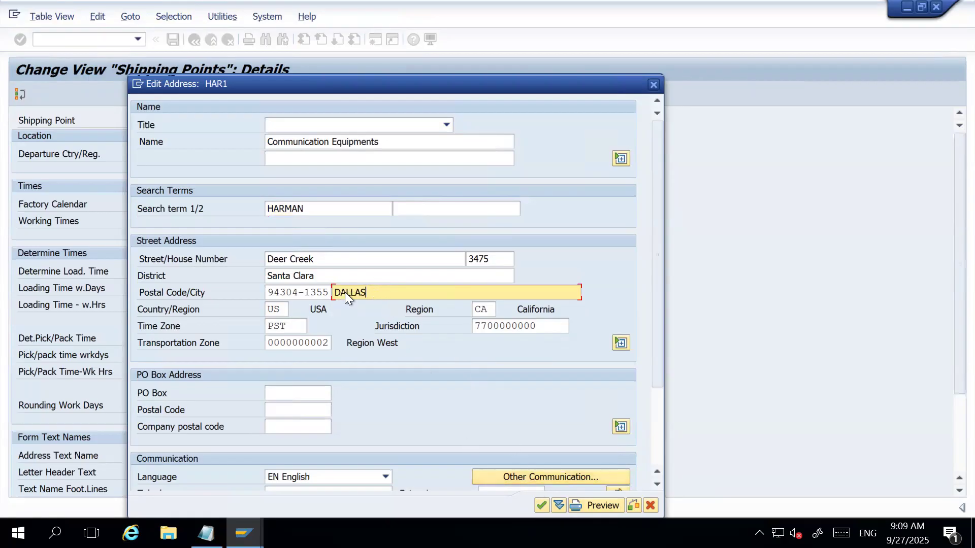
pyautogui.scroll(-1, 493, 374)
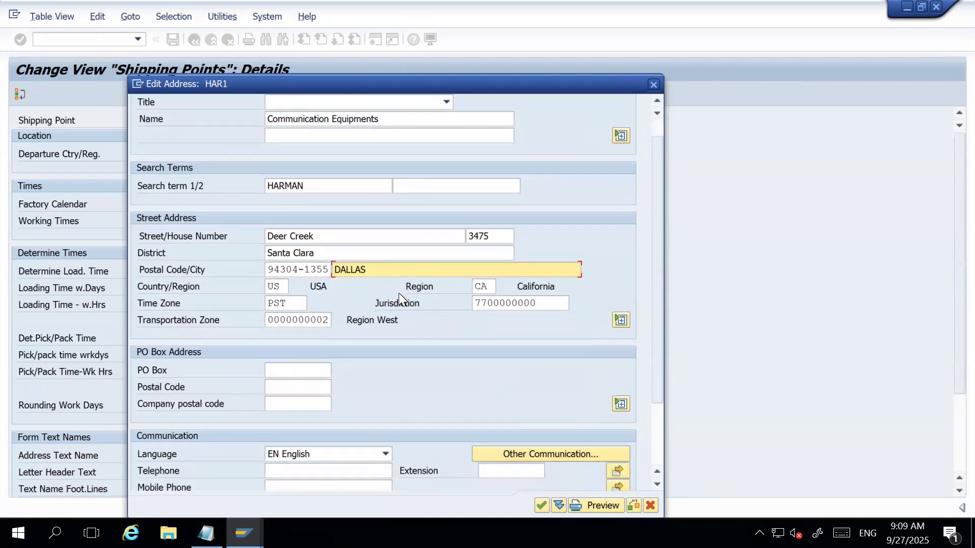
pyautogui.click(540, 505)
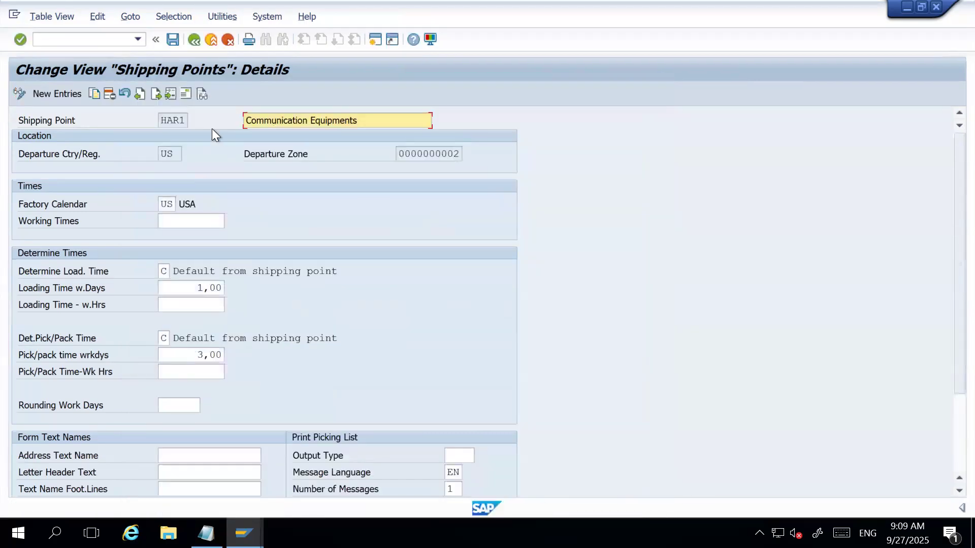
pyautogui.click(171, 40)
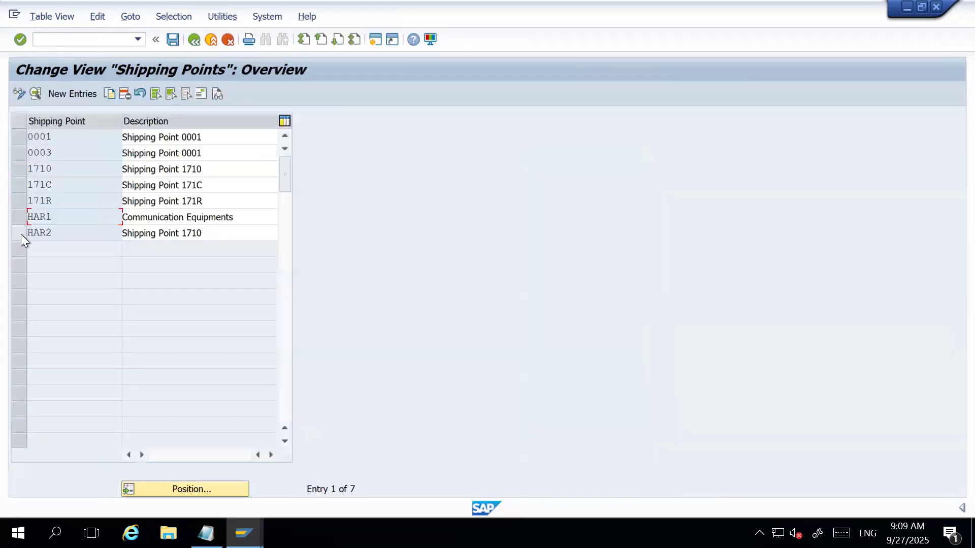
# Open the details of shipping point HAR2 and change its description to "HW Devices".
pyautogui.click(19, 233)
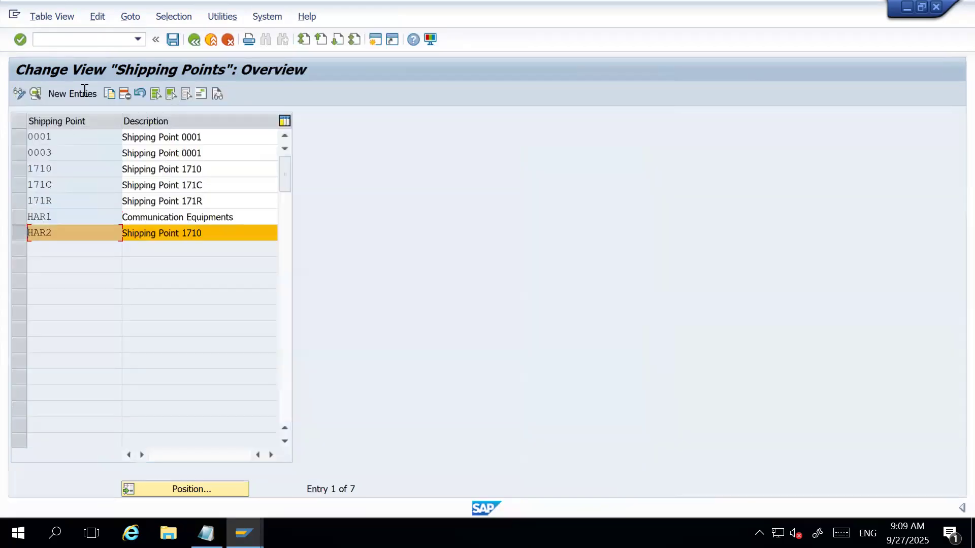
pyautogui.click(38, 93)
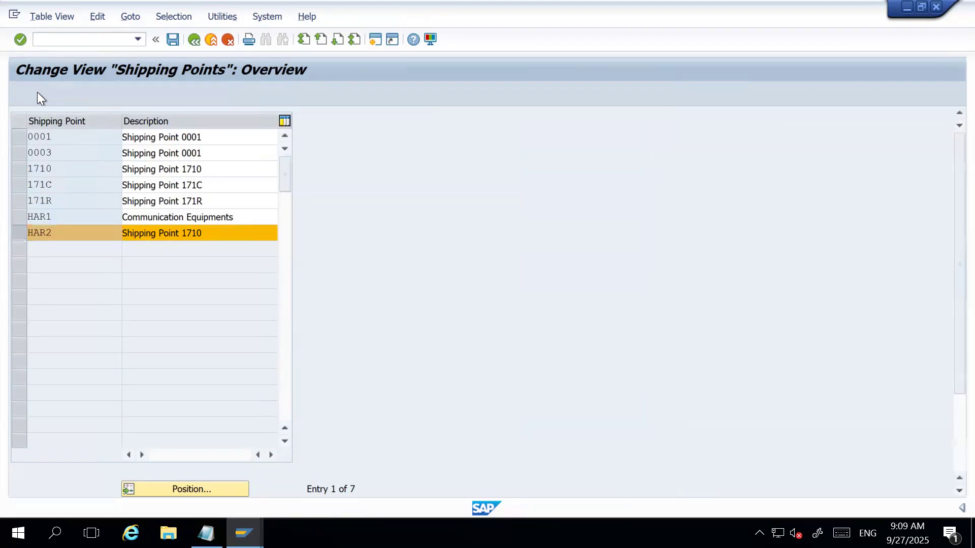
pyautogui.hotkey('shift', 'End')
pyautogui.press('Delete')
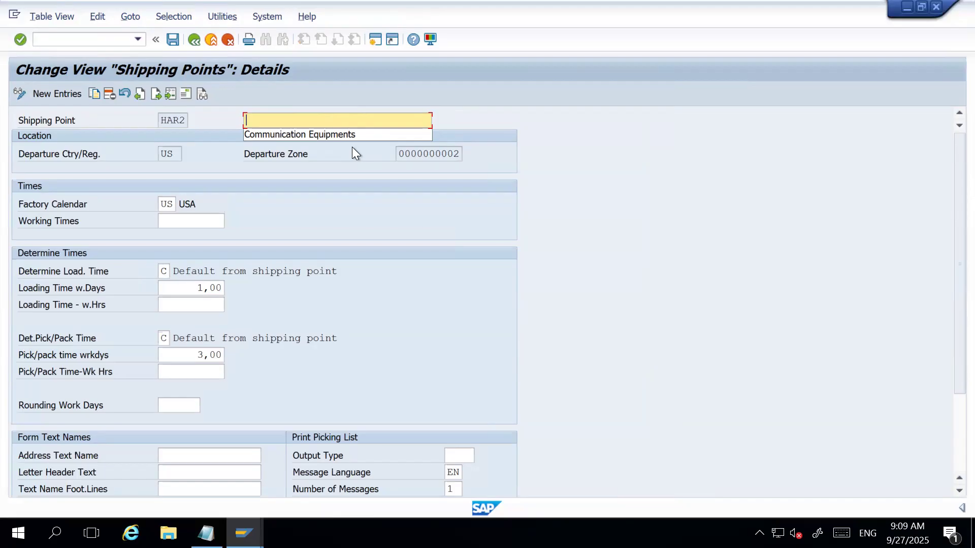
pyautogui.write('HW ')
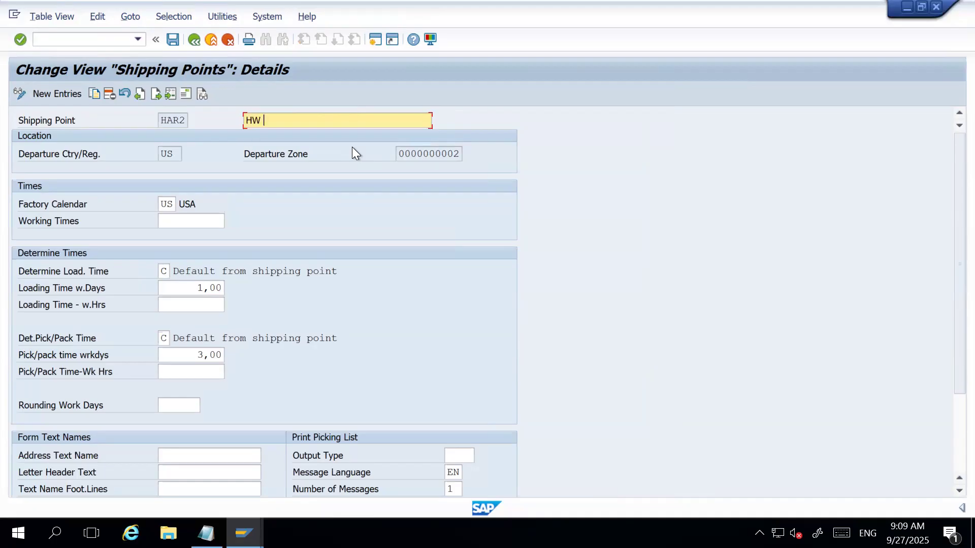
pyautogui.write('Dec')
pyautogui.press('BackSpace')
pyautogui.write('vices')
# Open the address of shipping point HAR2 and set the name to "HW Devices".
pyautogui.click(188, 92)
pyautogui.click(427, 142)
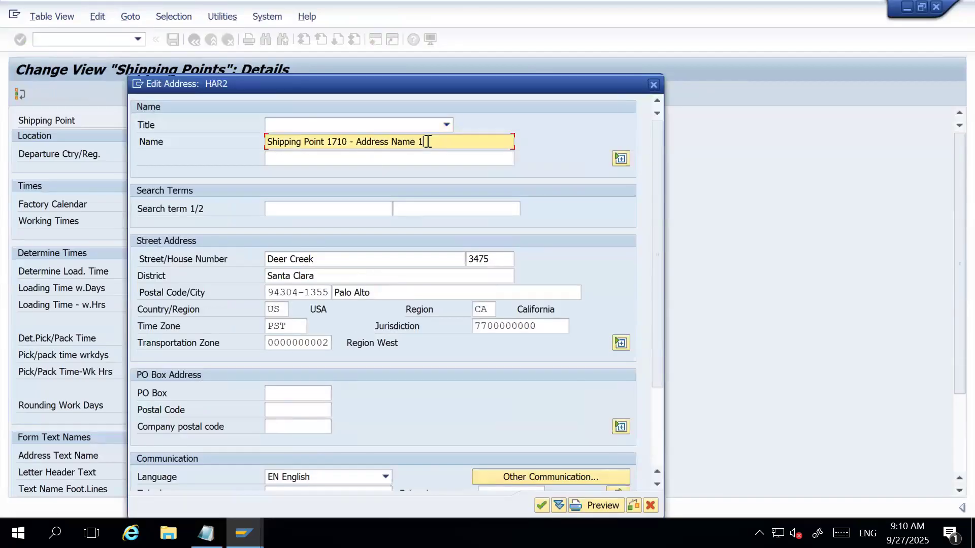
pyautogui.hotkey('ctrl', 'a')
pyautogui.write('HW Devices')
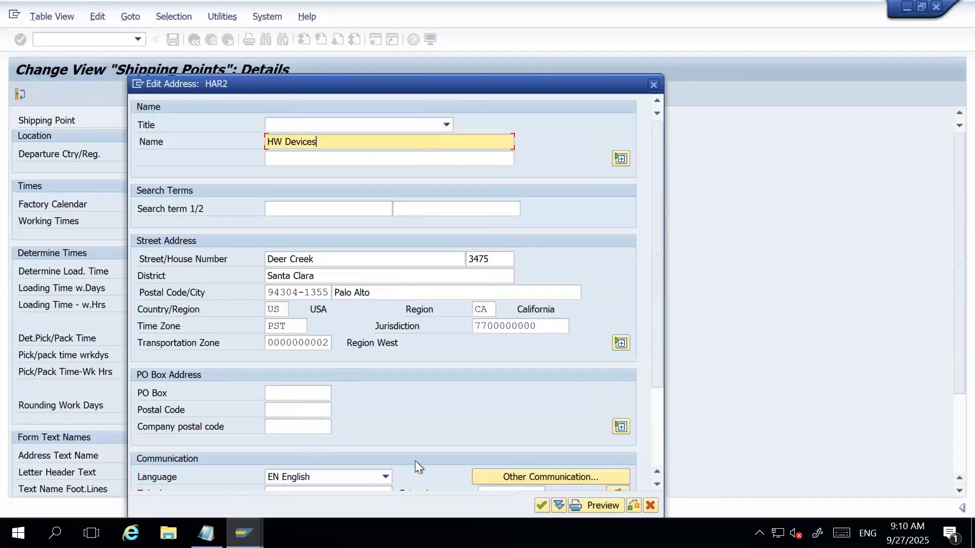
# Change the city in the HAR2 address to DALLAS and accept the address.
pyautogui.click(457, 287)
pyautogui.hotkey('ctrl', 'a')
pyautogui.press('BackSpace')
pyautogui.press('Down')
pyautogui.press('Return')
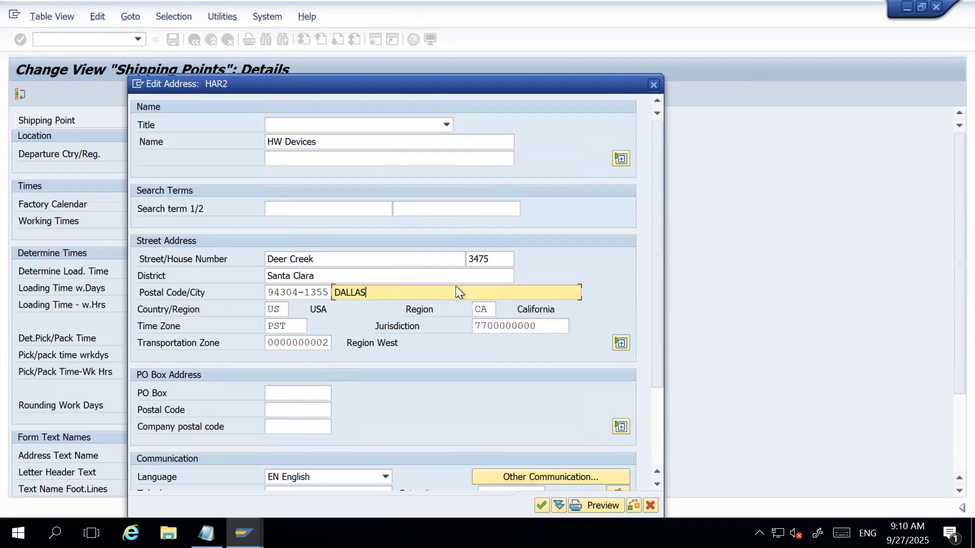
pyautogui.press('Return')
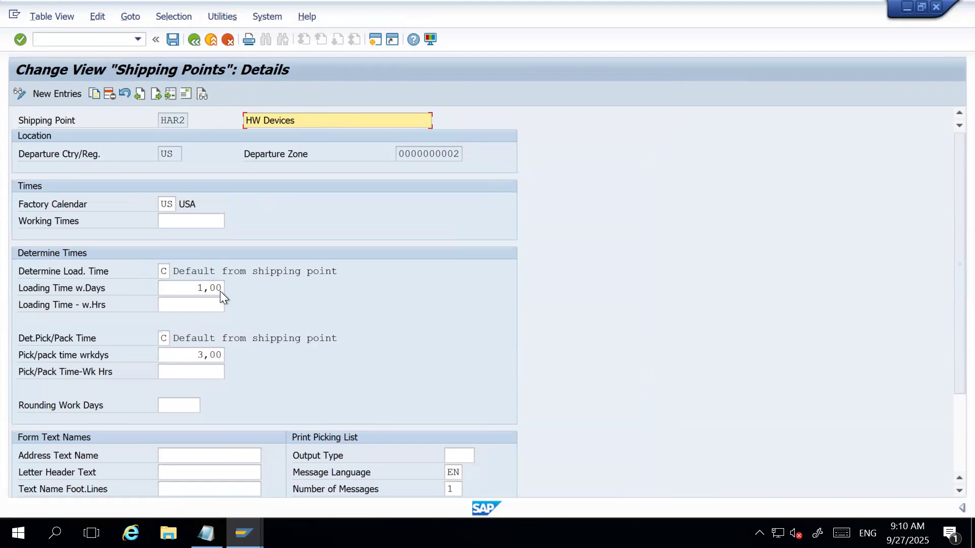
# Save shipping point HAR2 and leave the shipping point activity, returning to the implementation guide structure.
pyautogui.click(172, 38)
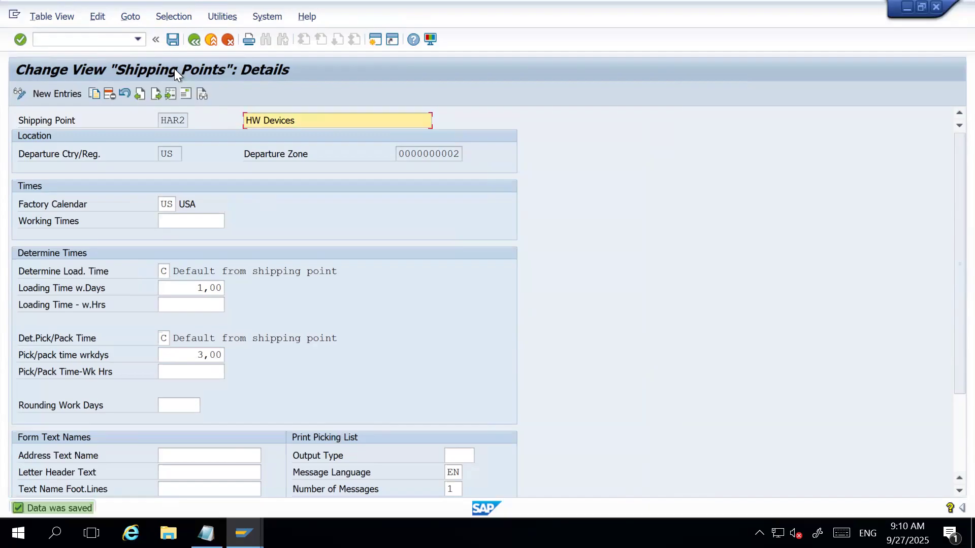
pyautogui.click(173, 40)
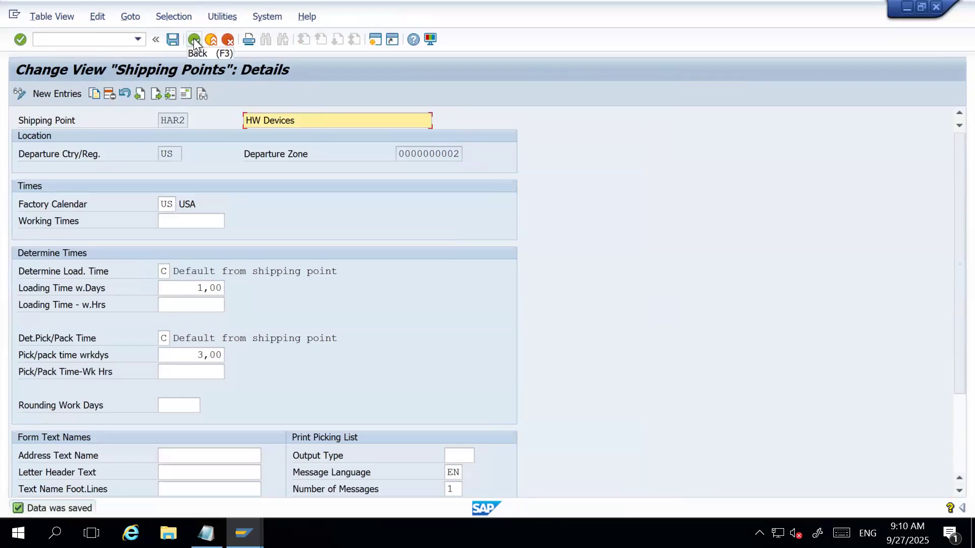
pyautogui.click(193, 40)
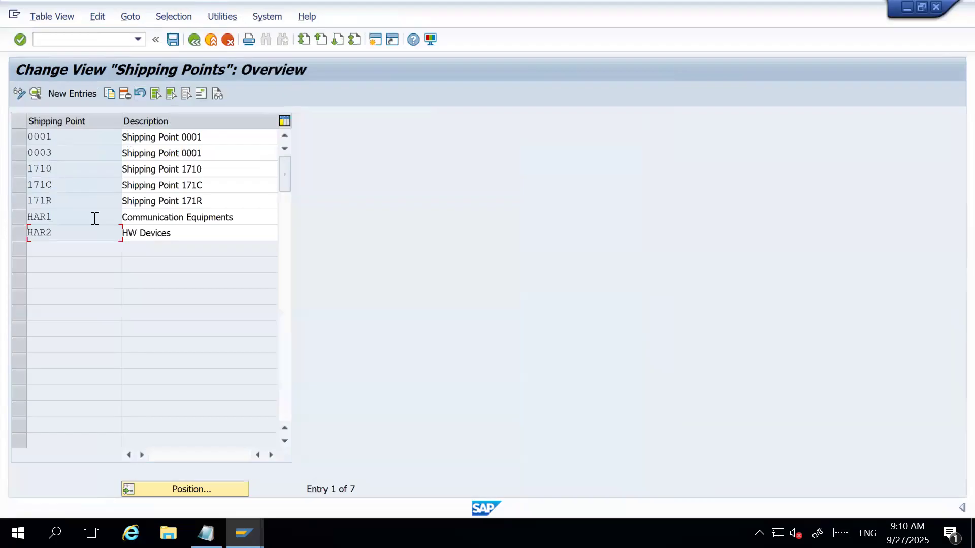
pyautogui.click(172, 40)
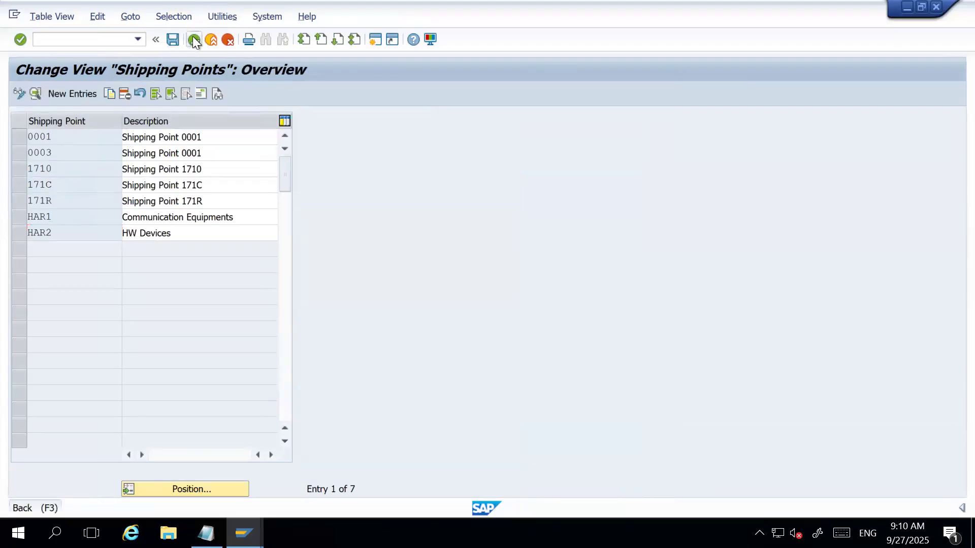
pyautogui.click(194, 39)
pyautogui.click(248, 278)
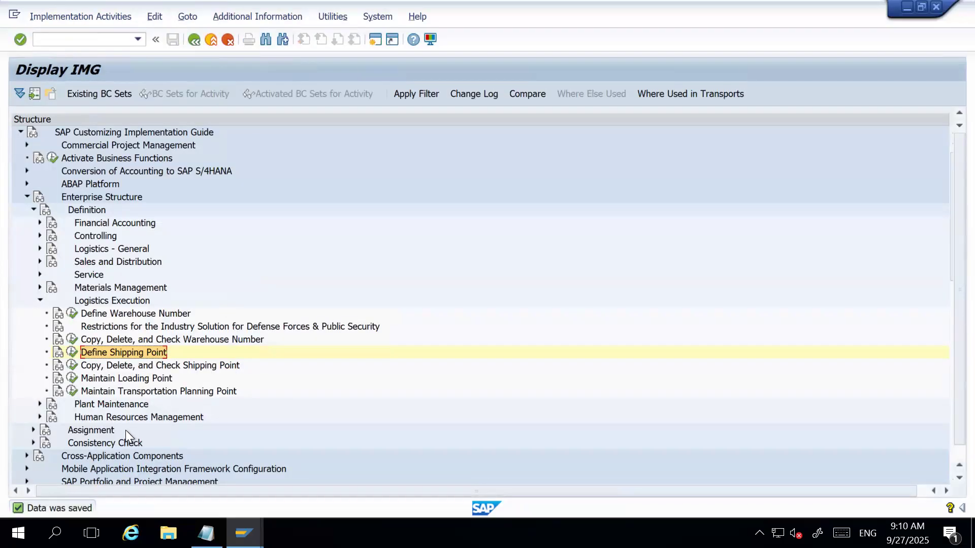
# Examine the Maintain Loading Point activity for shipping point HAR1, including its new entries table, and leave without adding any loading point.
pyautogui.click(99, 382)
pyautogui.click(72, 379)
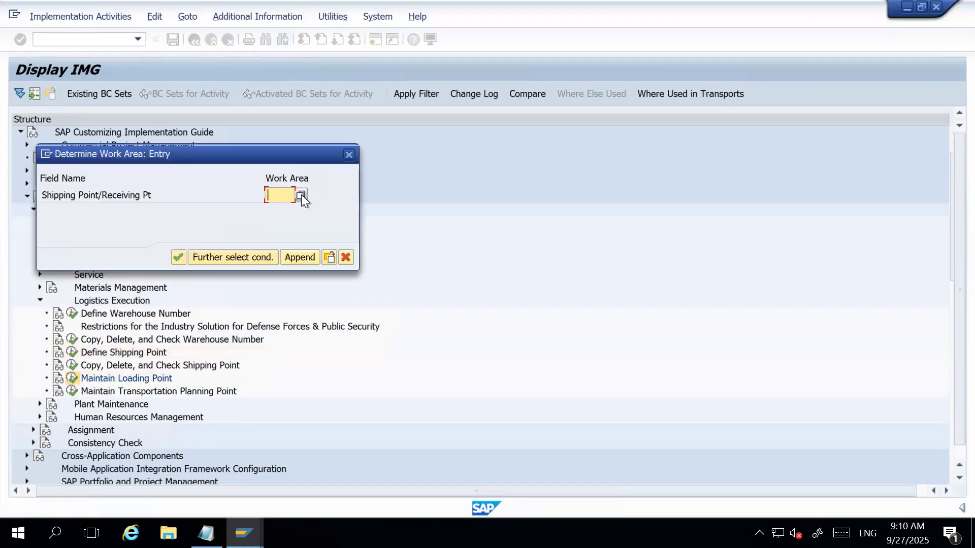
pyautogui.write('HAR1')
pyautogui.press('Return')
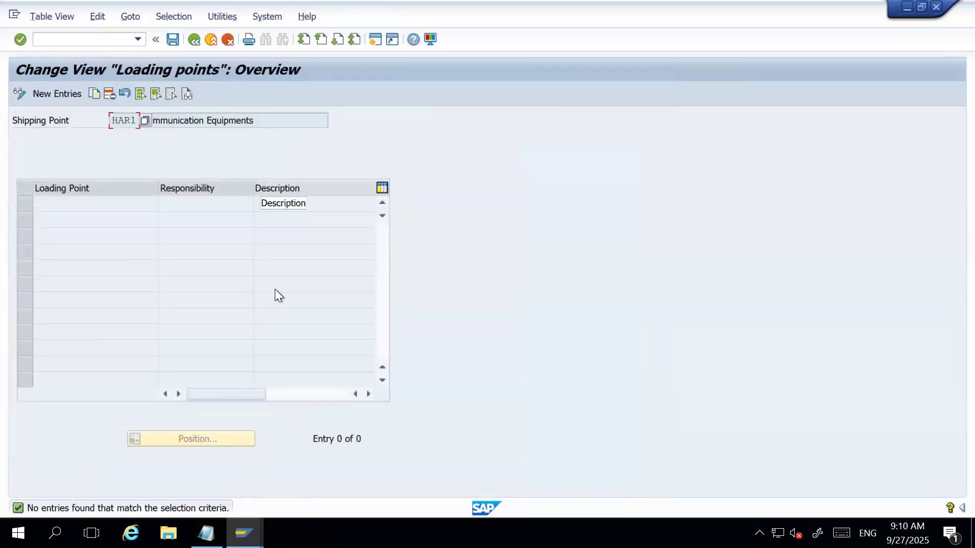
pyautogui.click(96, 94)
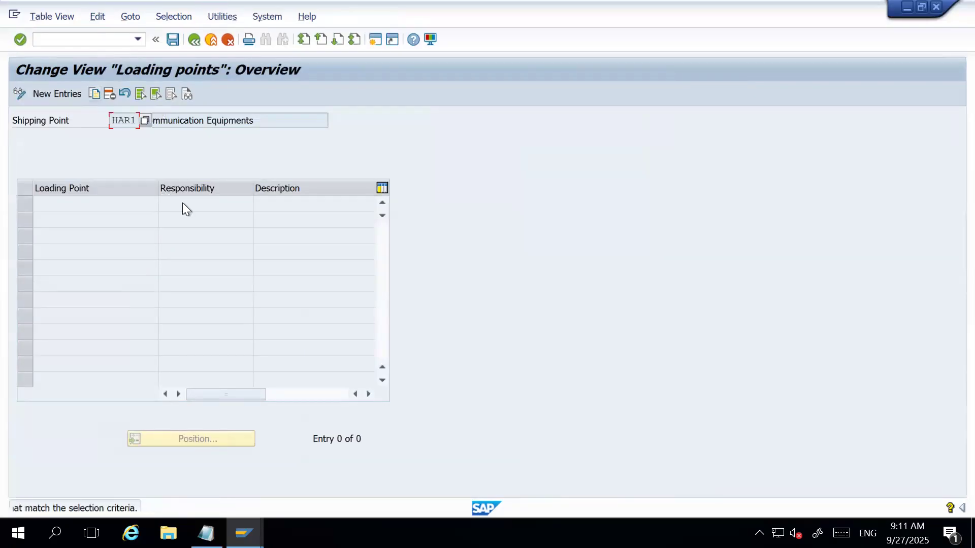
pyautogui.click(60, 93)
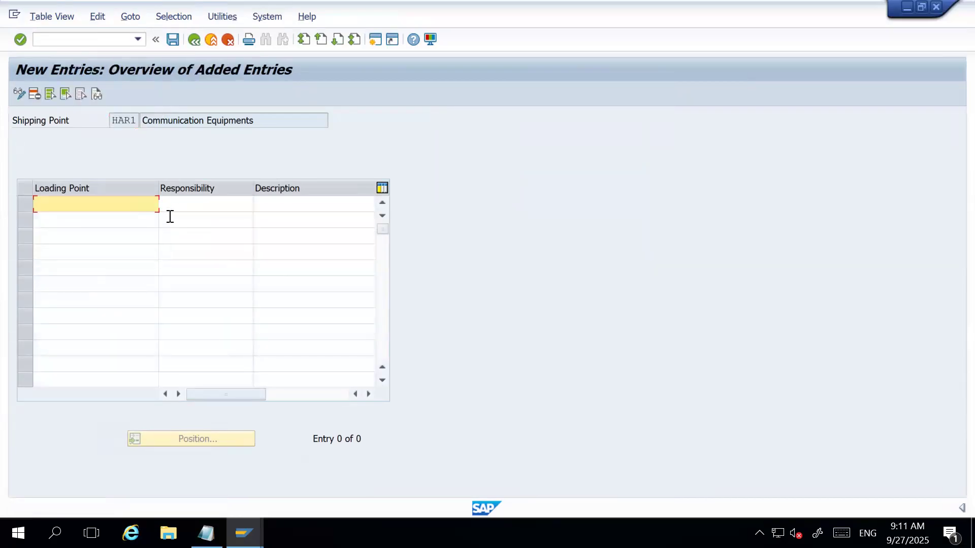
pyautogui.click(228, 40)
pyautogui.click(195, 40)
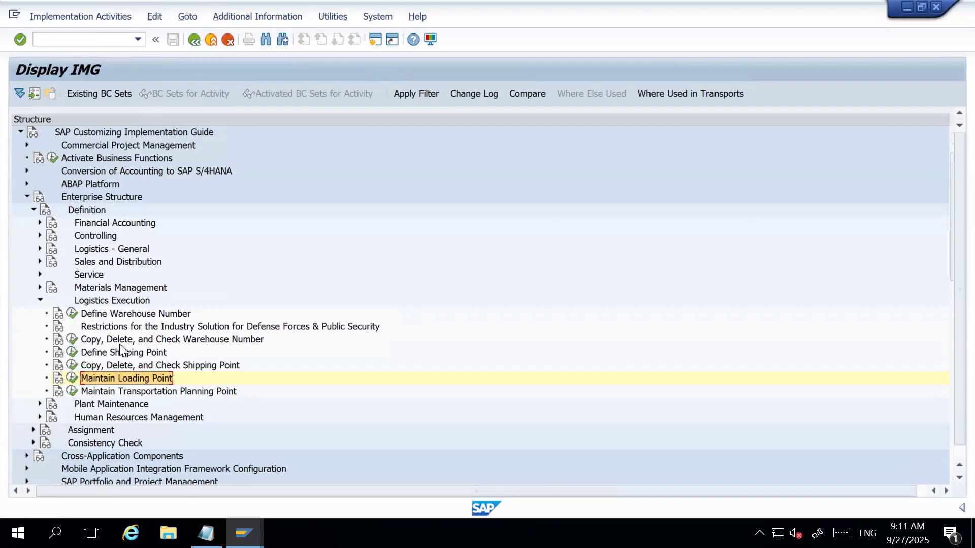
# Collapse the Logistics Execution and Definition nodes under Enterprise Structure.
pyautogui.click(39, 297)
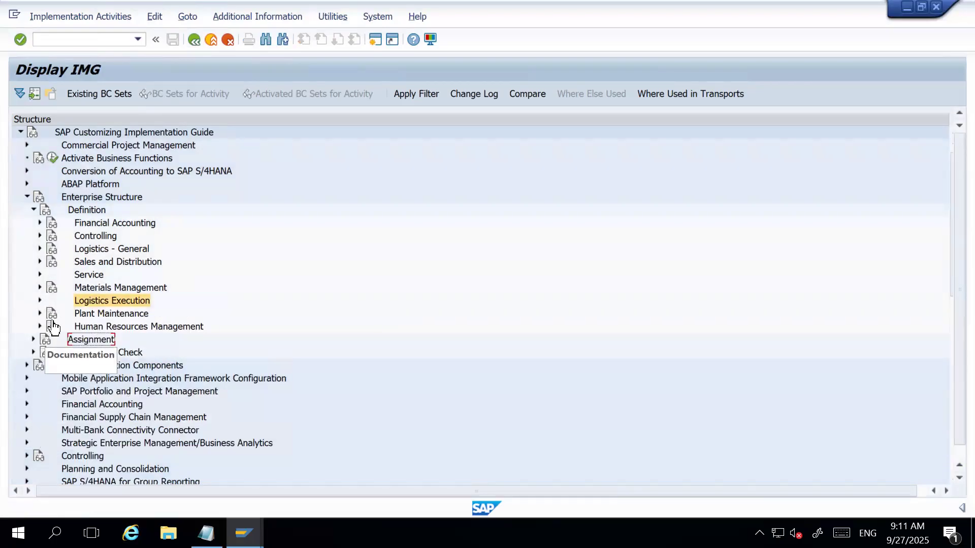
pyautogui.click(33, 210)
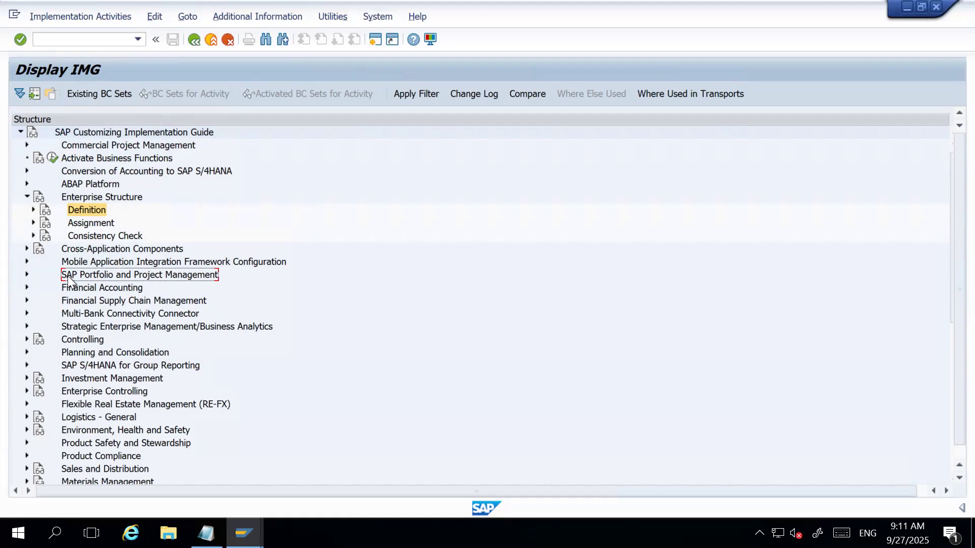
# Expand the Assignment node under Enterprise Structure and show its Financial Accounting assignment activities.
pyautogui.click(32, 222)
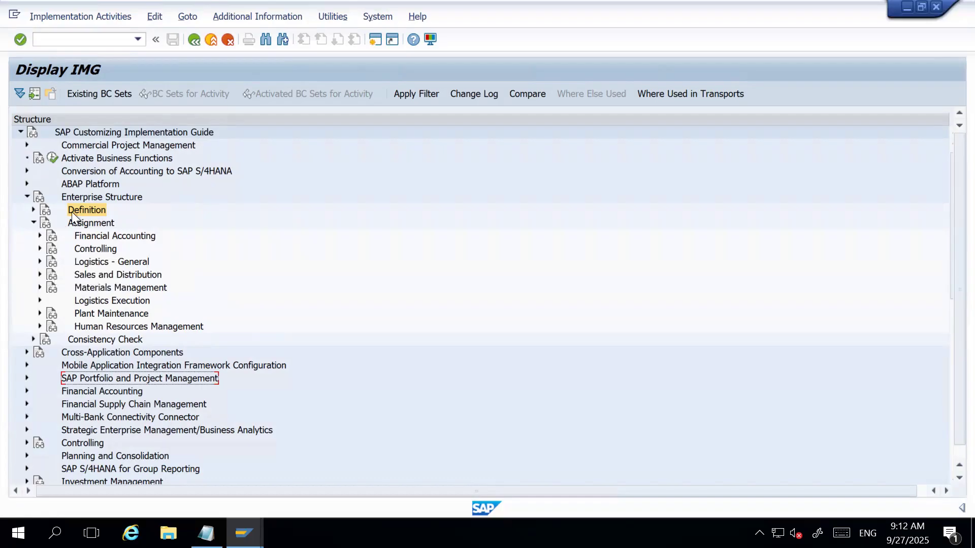
pyautogui.click(33, 221)
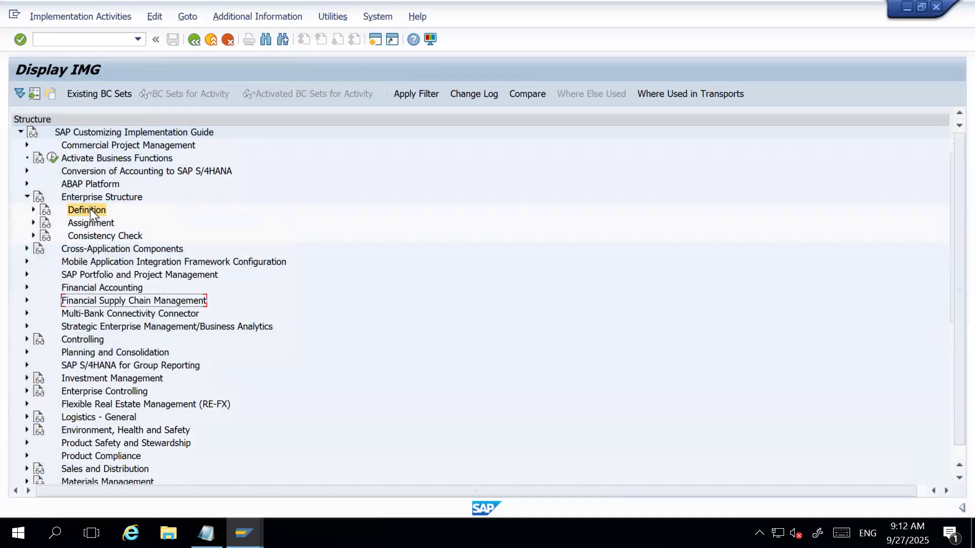
pyautogui.click(90, 222)
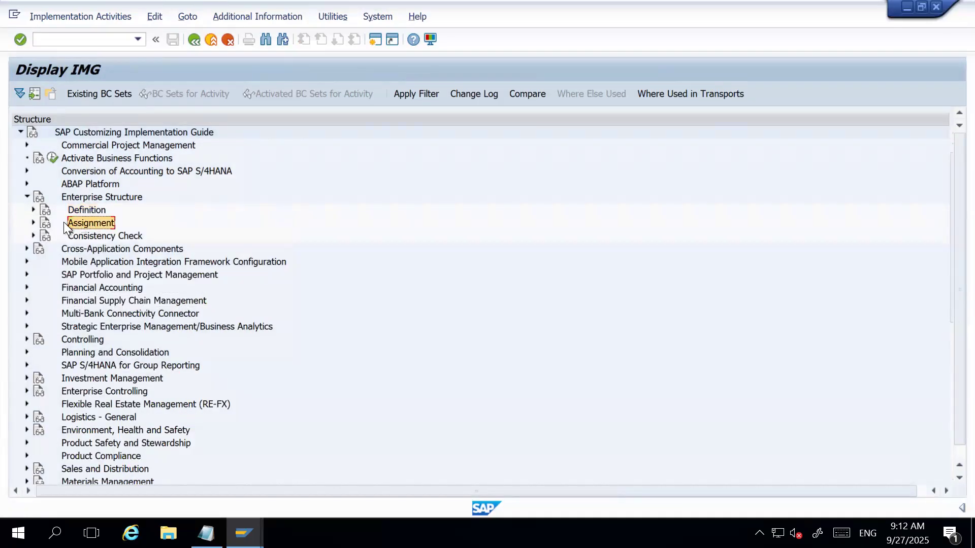
pyautogui.click(32, 222)
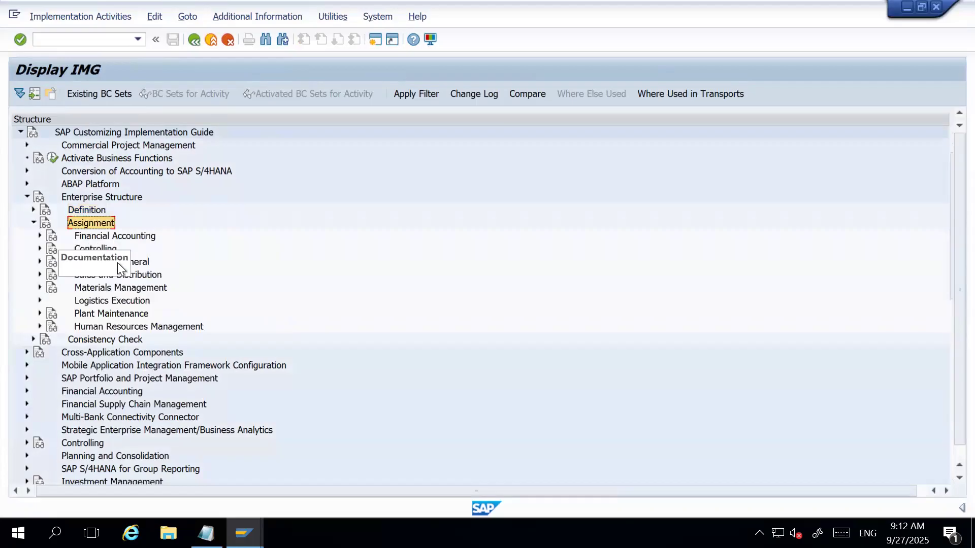
pyautogui.click(41, 262)
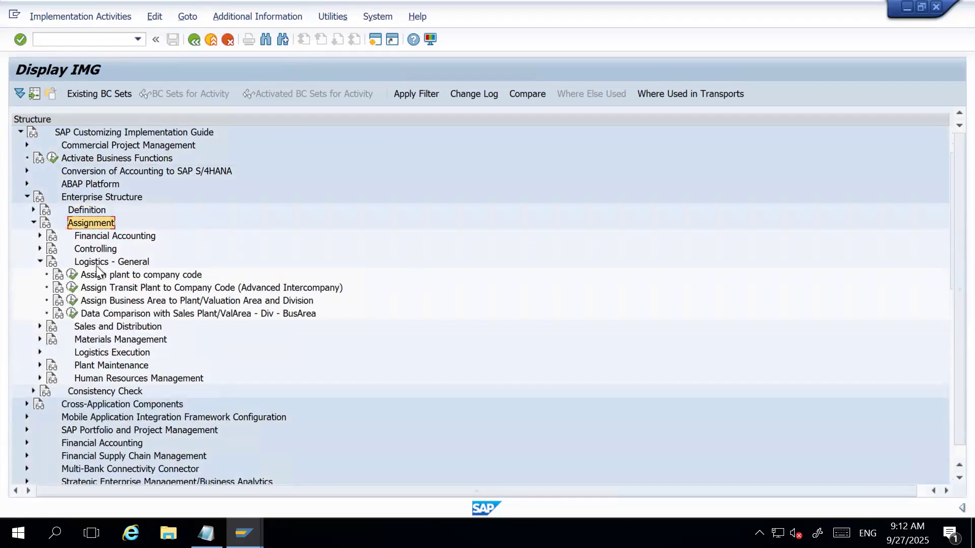
pyautogui.click(40, 261)
pyautogui.click(40, 236)
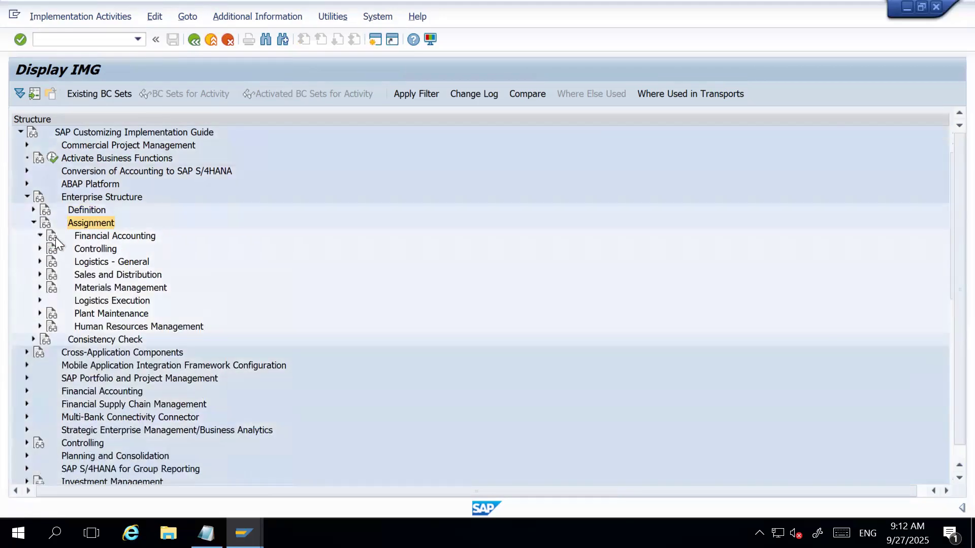
pyautogui.click(121, 247)
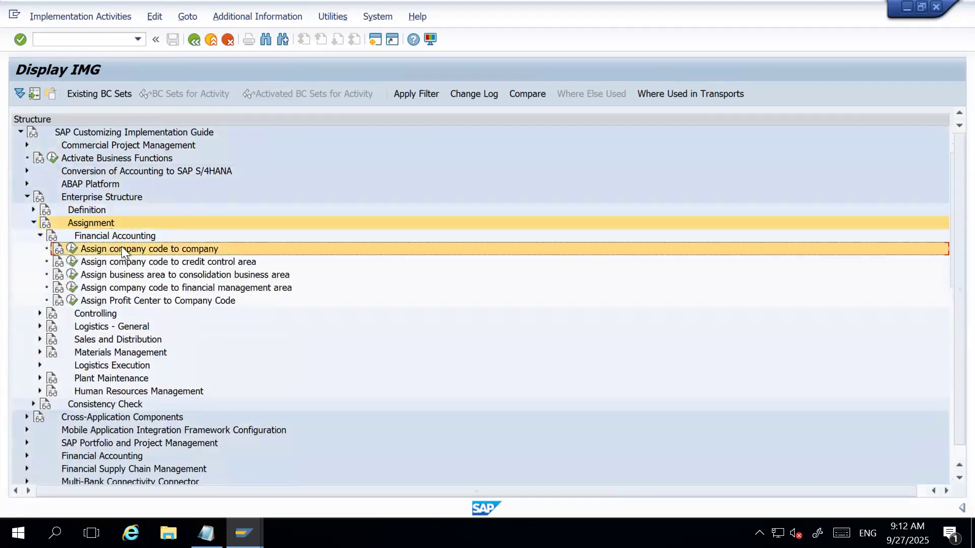
pyautogui.click(115, 238)
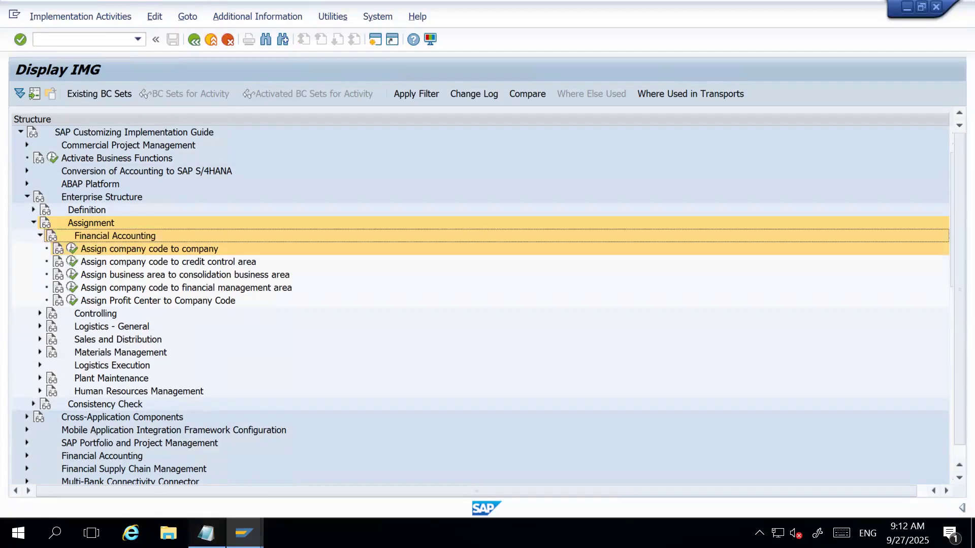
# Switch to Notepad to review the Finance organizational structure items in the setup checklist, and minimize it again.
pyautogui.click(205, 533)
pyautogui.click(233, 146)
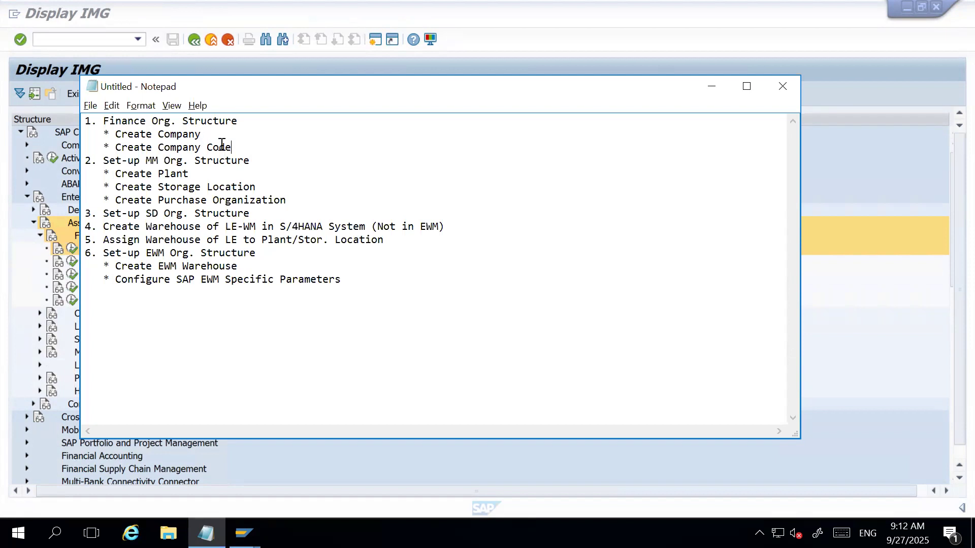
pyautogui.click(712, 87)
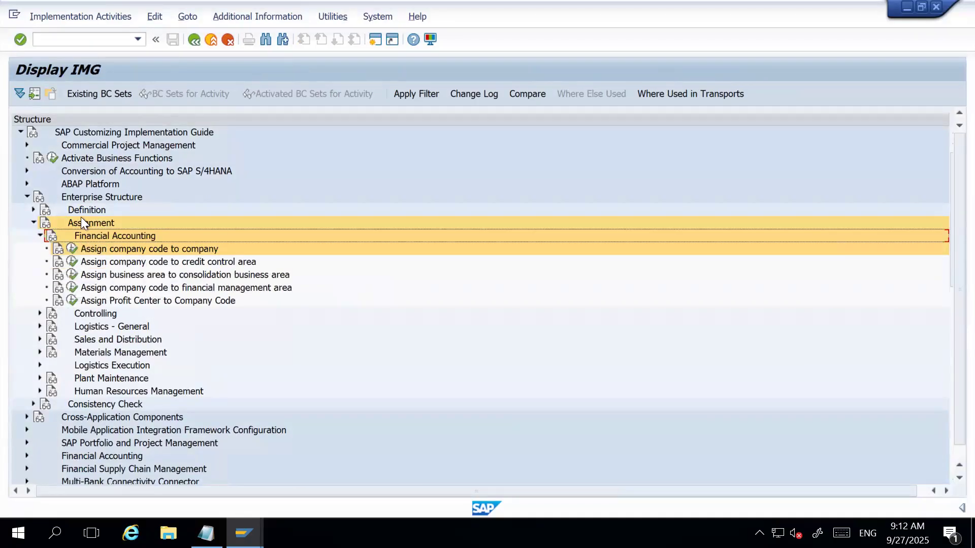
# Open the Assign company code to company activity and position the list at company code HAR1.
pyautogui.click(72, 248)
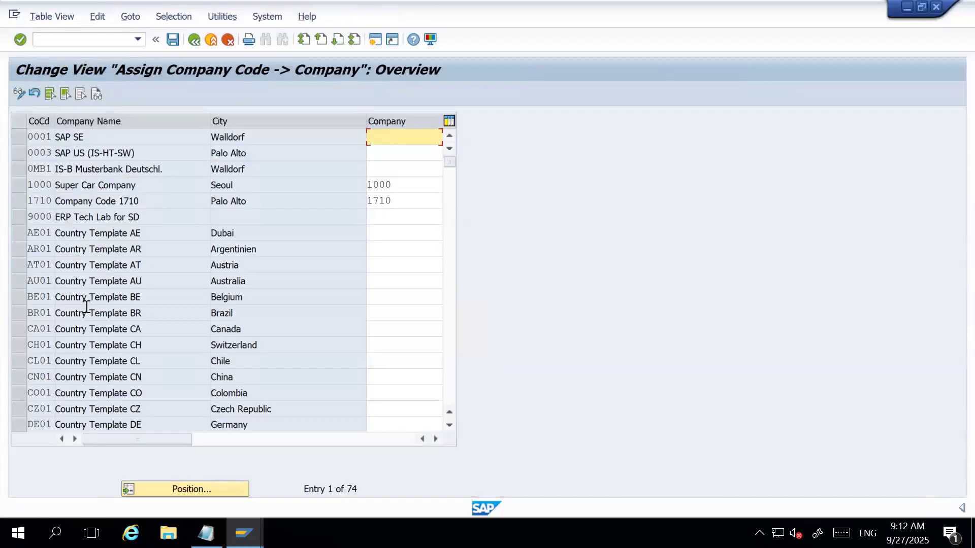
pyautogui.click(184, 489)
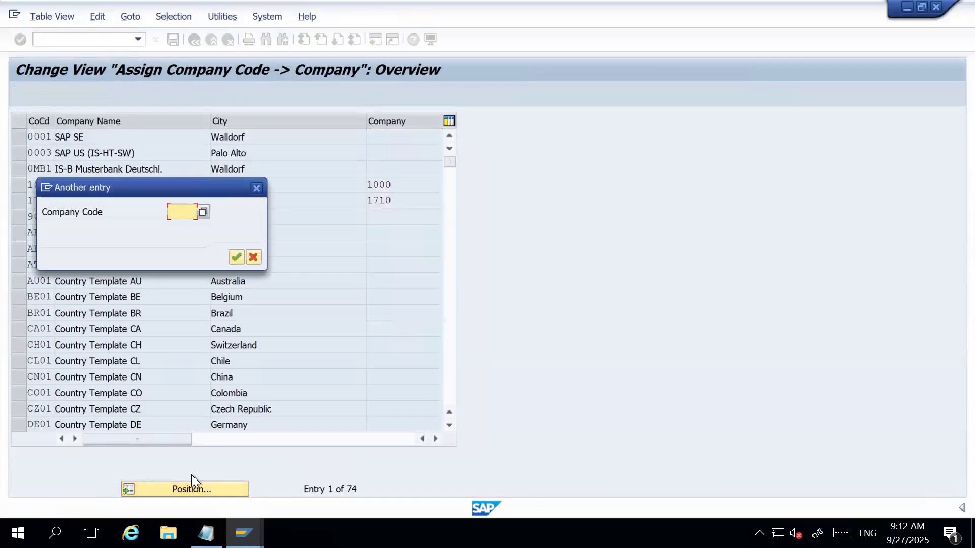
pyautogui.write('HAR1')
pyautogui.press('Return')
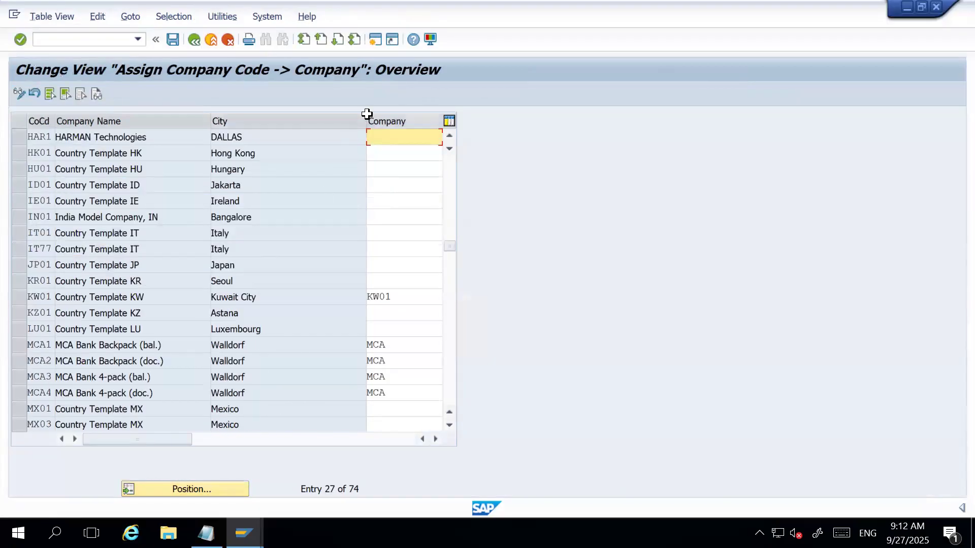
# Assign company HARMAN to company code HAR1, save the assignment and return to the implementation guide structure.
pyautogui.moveTo(367, 121); pyautogui.dragTo(323, 121)
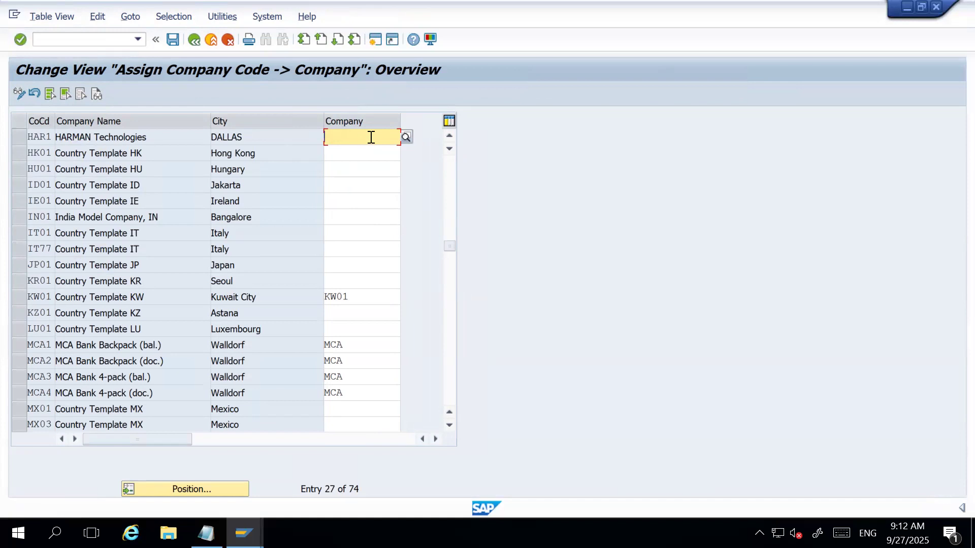
pyautogui.write('HARMAN')
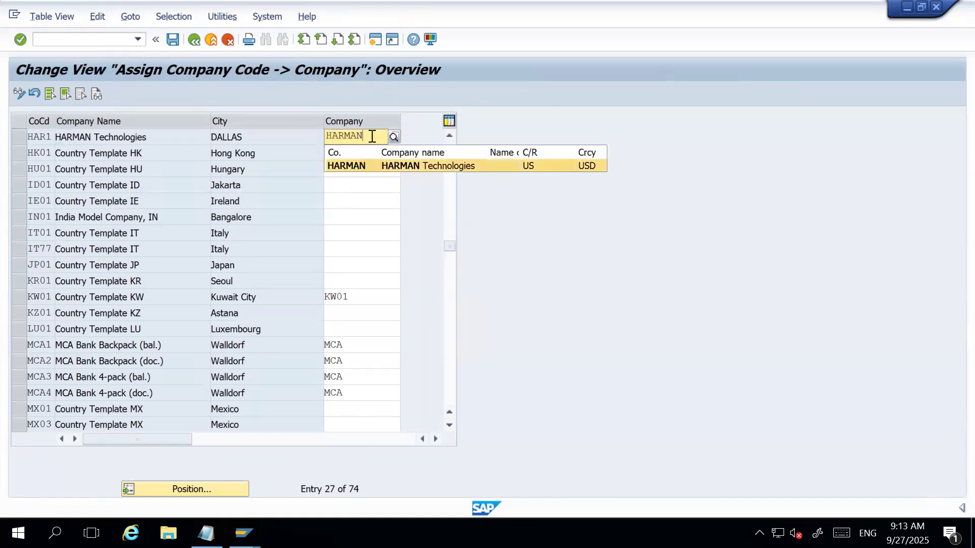
pyautogui.press('Return')
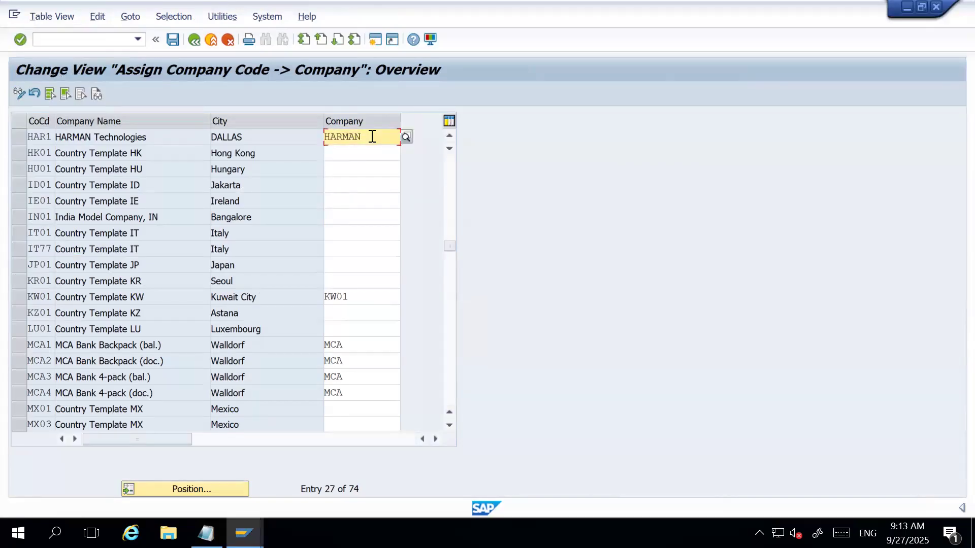
pyautogui.click(172, 40)
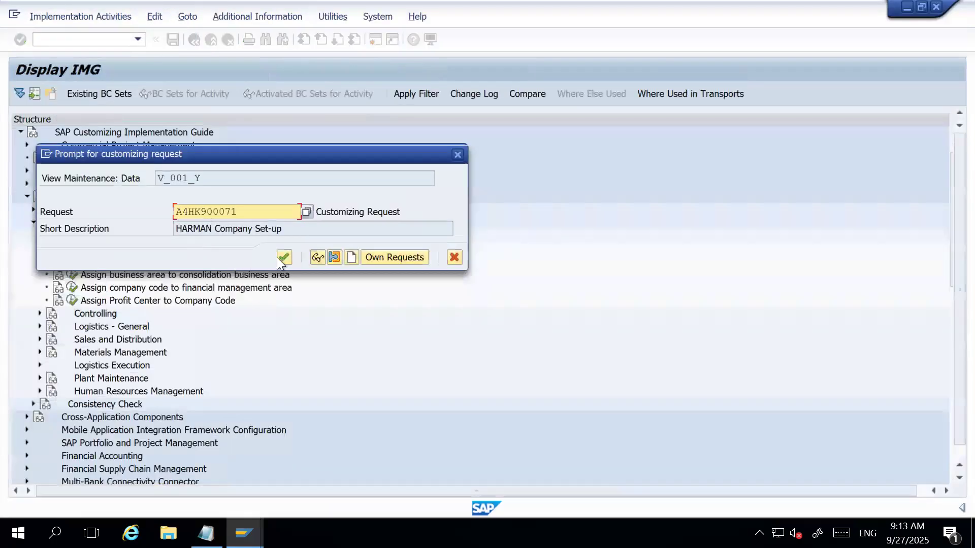
pyautogui.click(278, 257)
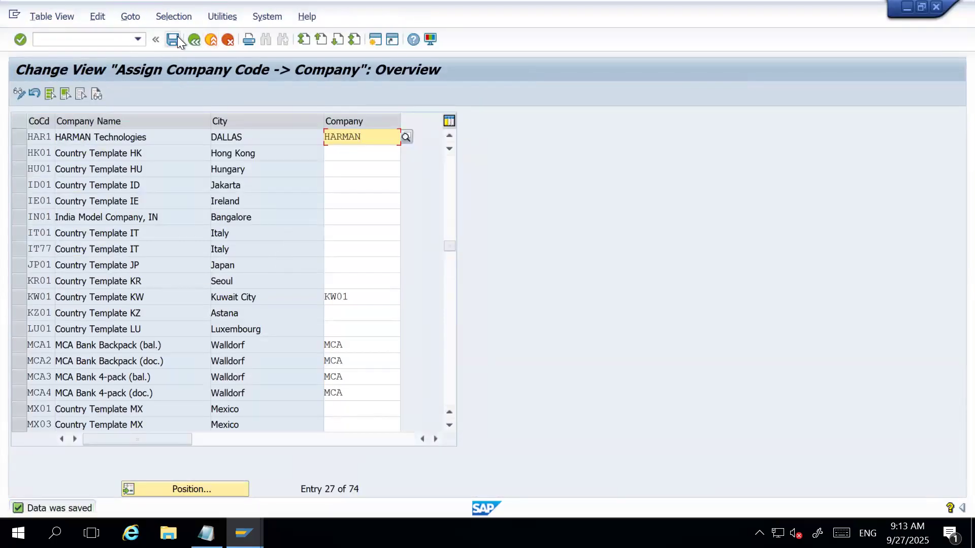
pyautogui.click(20, 138)
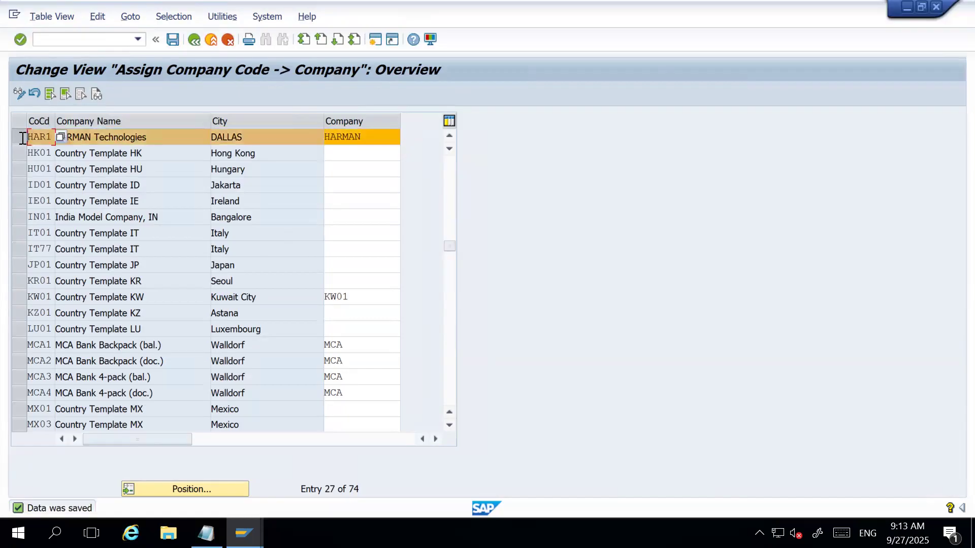
pyautogui.click(173, 40)
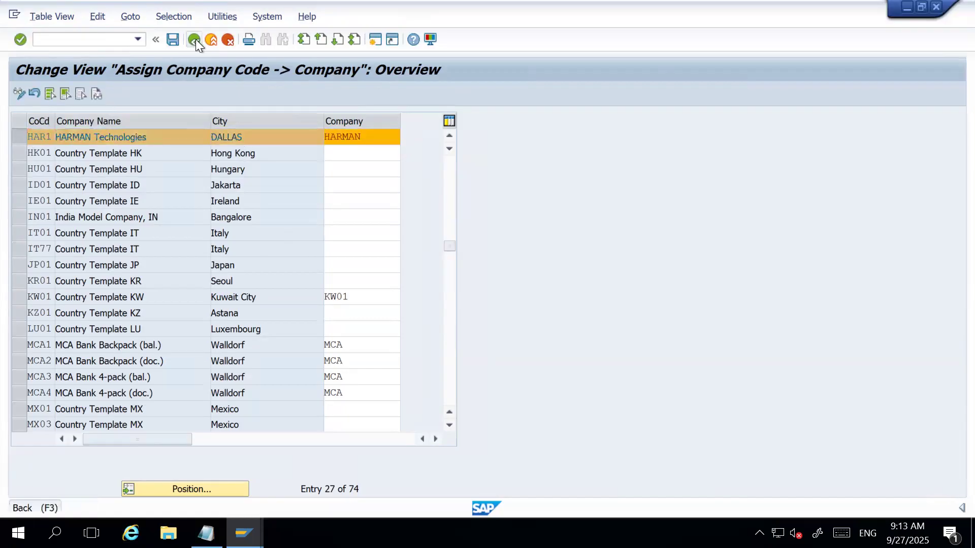
pyautogui.click(196, 39)
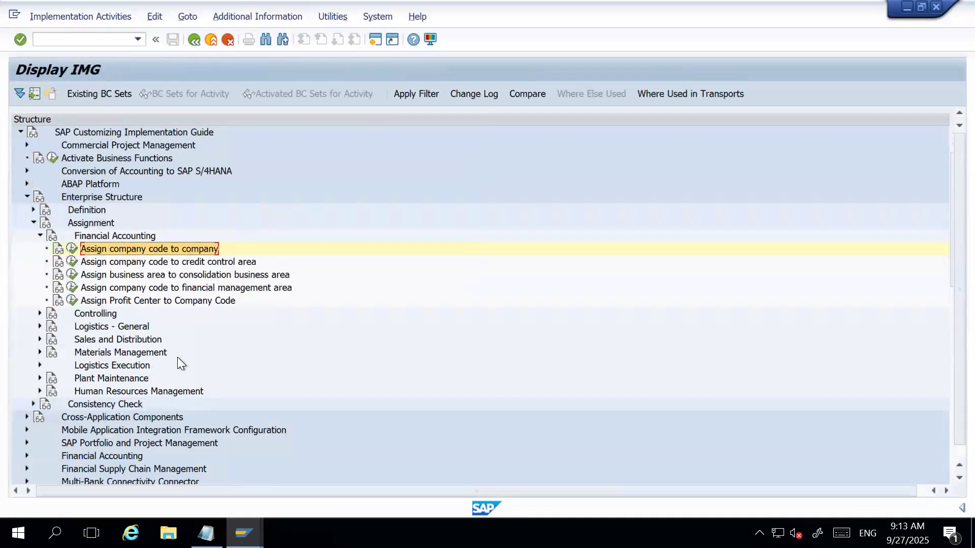
# Collapse the Financial Accounting assignments and open the Assign company code to controlling area activity under Controlling.
pyautogui.click(39, 236)
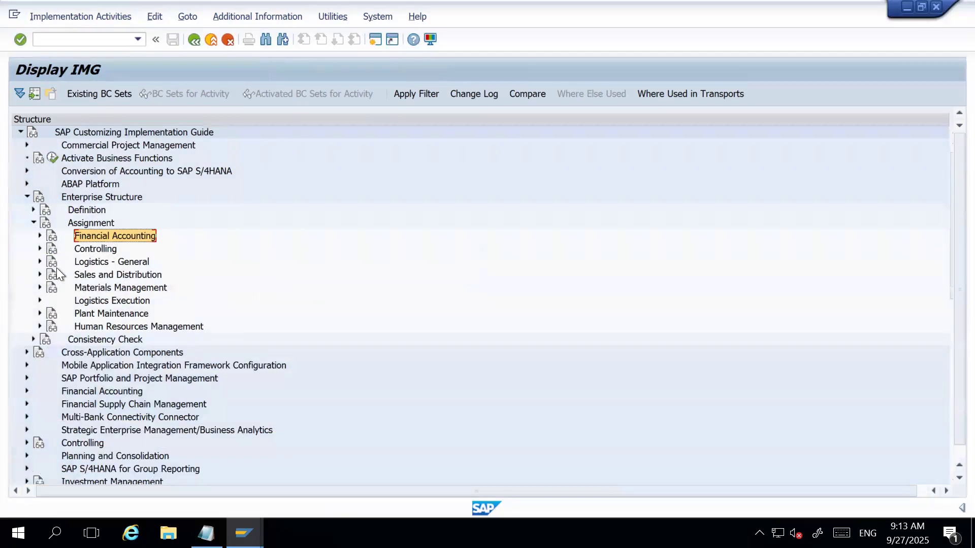
pyautogui.click(39, 249)
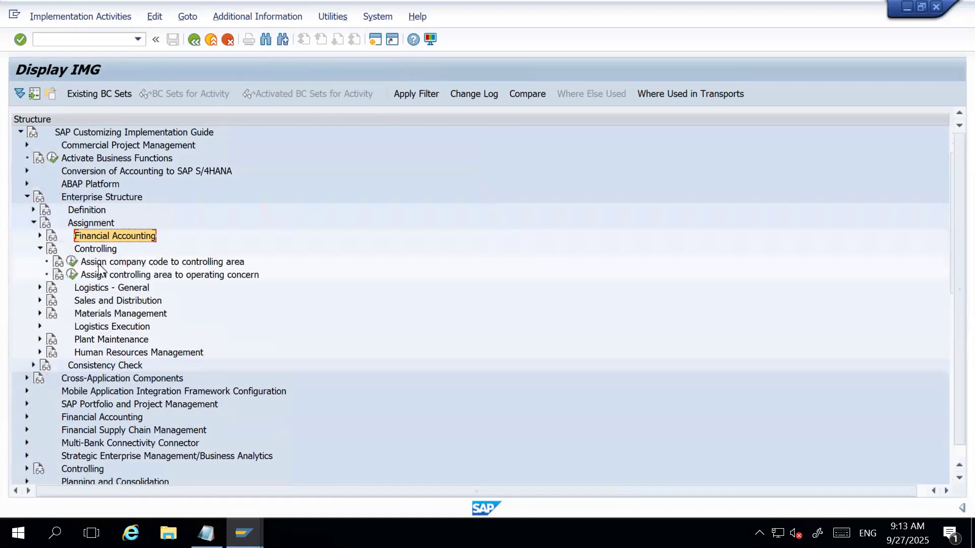
pyautogui.moveTo(97, 262); pyautogui.dragTo(120, 279)
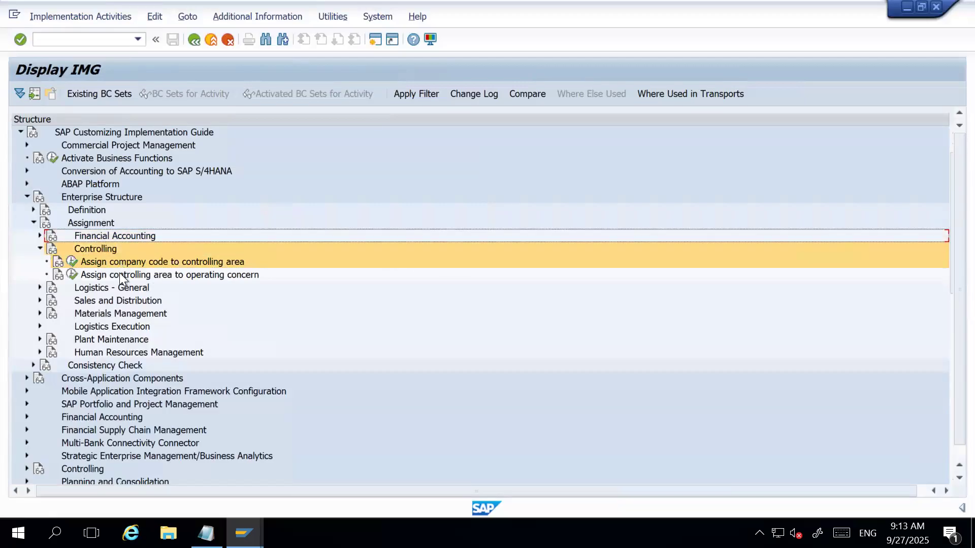
pyautogui.keyDown('ctrl'); pyautogui.click(76, 224); pyautogui.keyUp('ctrl')
pyautogui.keyDown('ctrl'); pyautogui.click(75, 198); pyautogui.keyUp('ctrl')
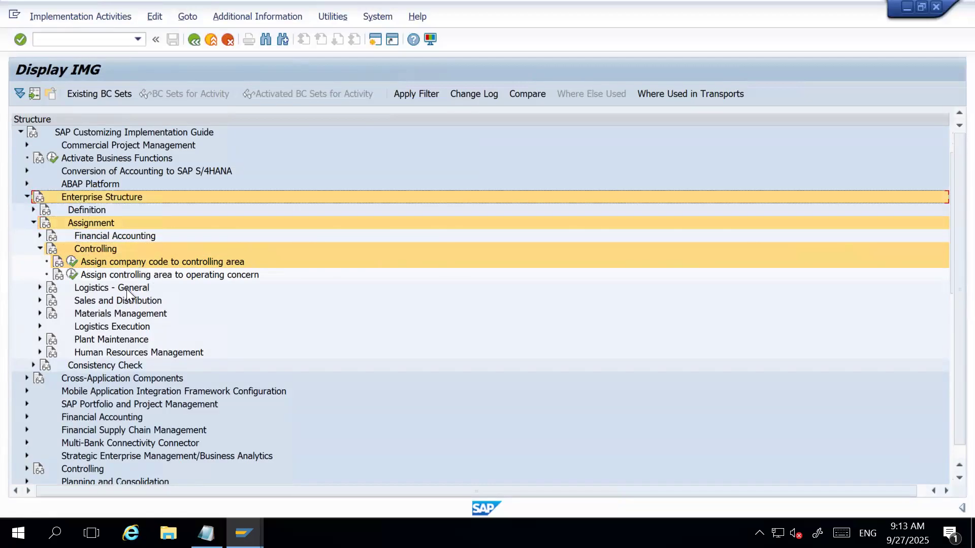
pyautogui.click(72, 262)
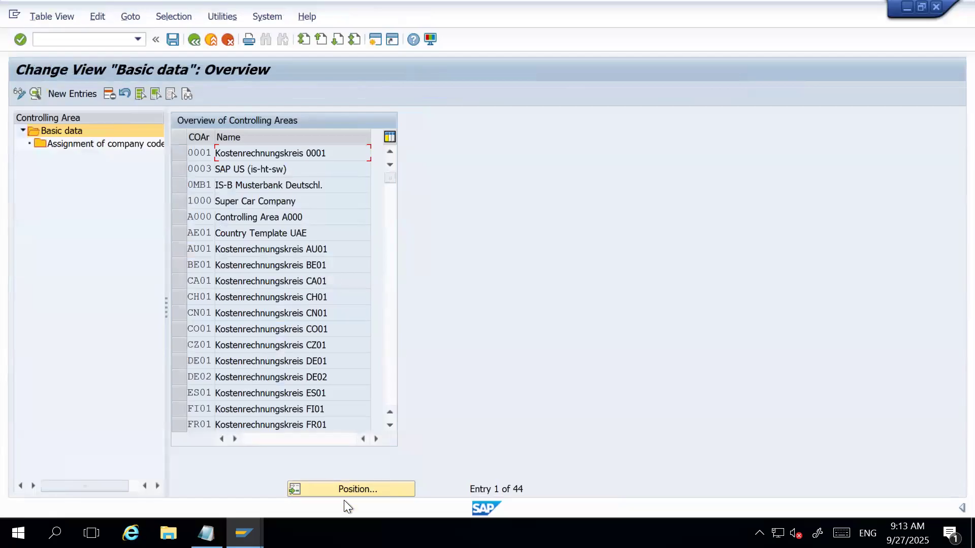
# Examine the overview of controlling areas and the company codes assigned to controlling areas US01 and UA01.
pyautogui.scroll(-6, 270, 349)
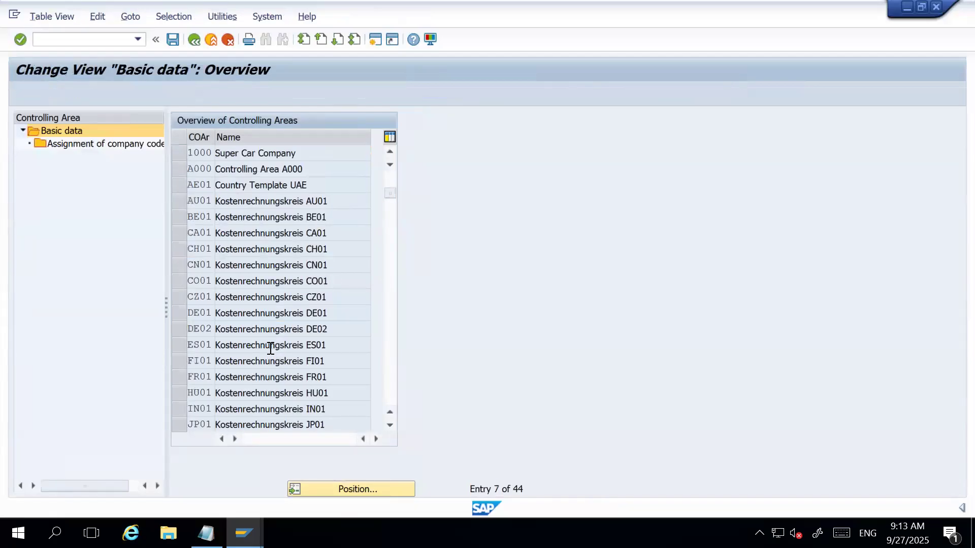
pyautogui.scroll(-4, 270, 349)
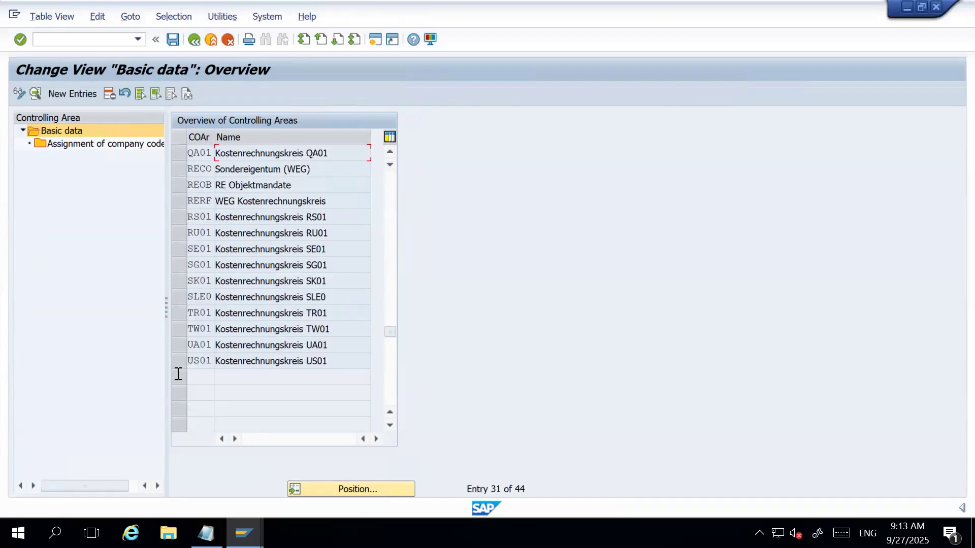
pyautogui.doubleClick(98, 145)
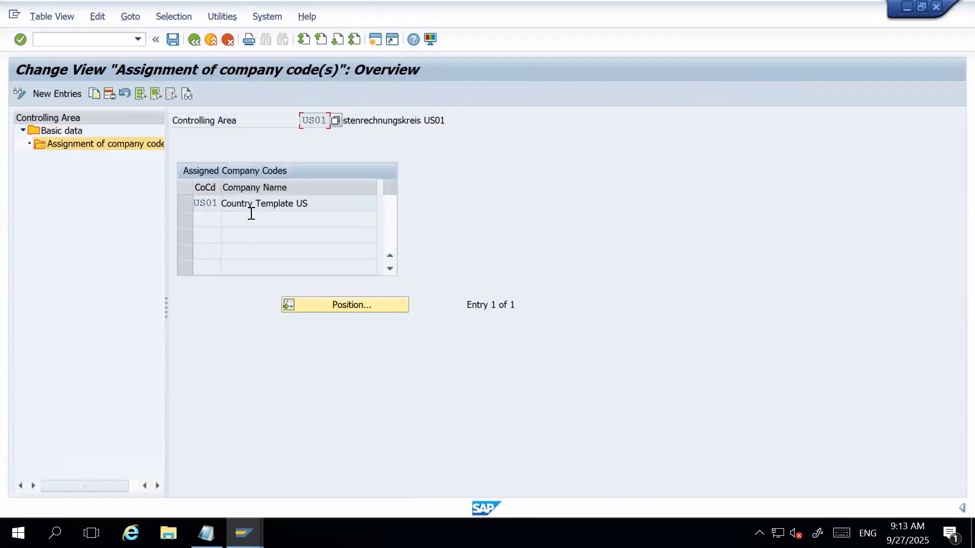
pyautogui.click(198, 38)
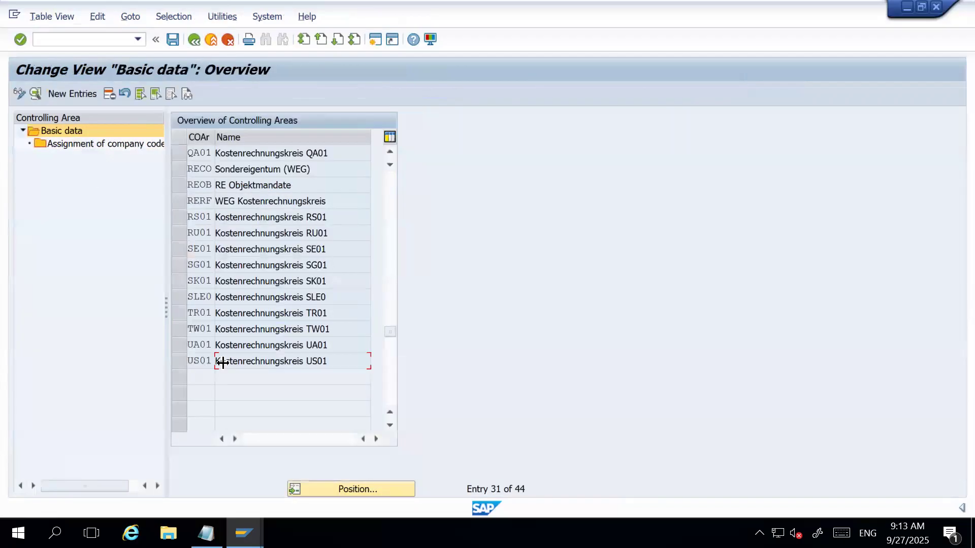
pyautogui.click(178, 348)
pyautogui.click(338, 344)
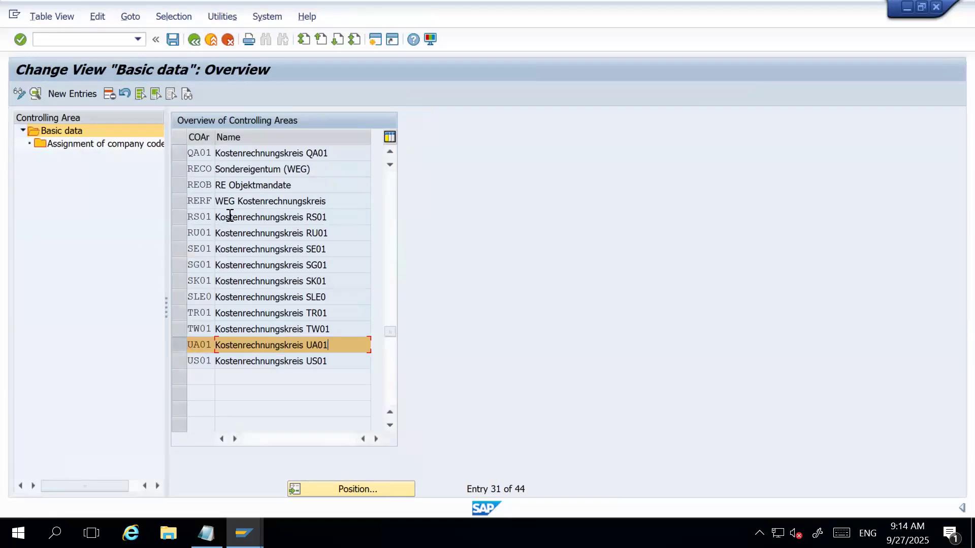
pyautogui.click(80, 144)
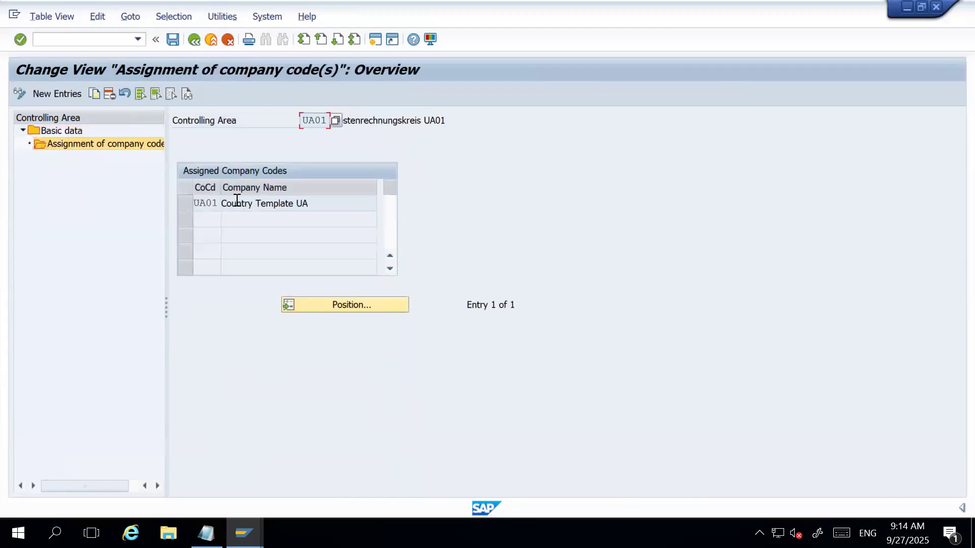
pyautogui.click(193, 41)
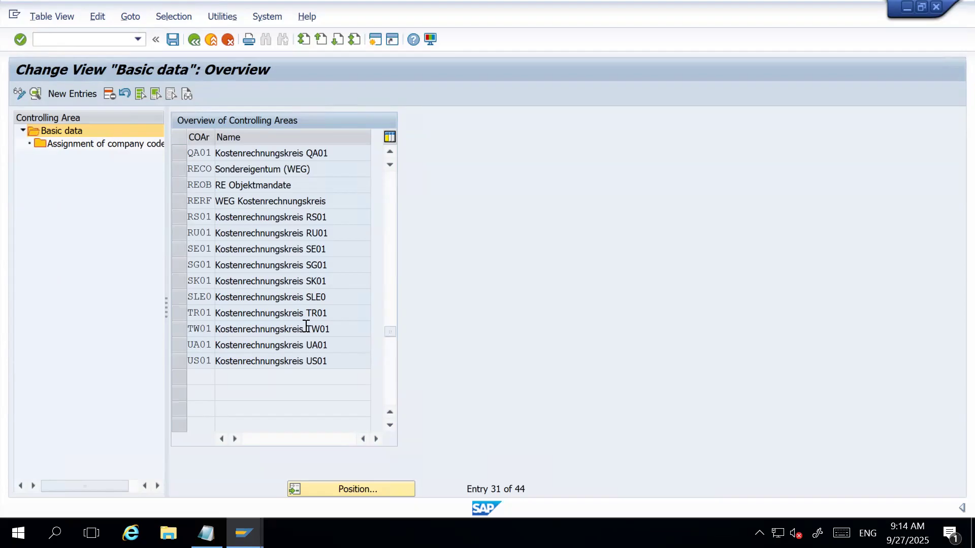
pyautogui.scroll(5, 306, 326)
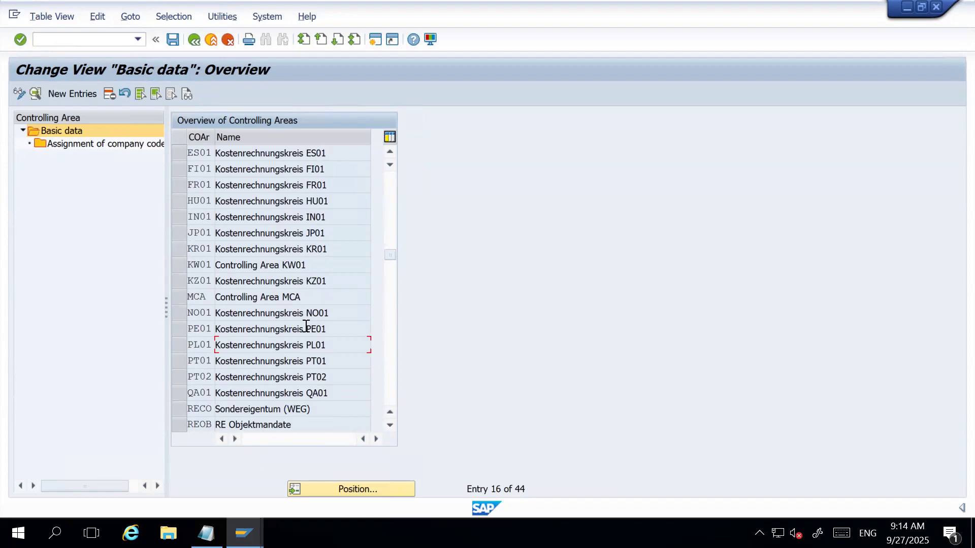
pyautogui.scroll(5, 305, 325)
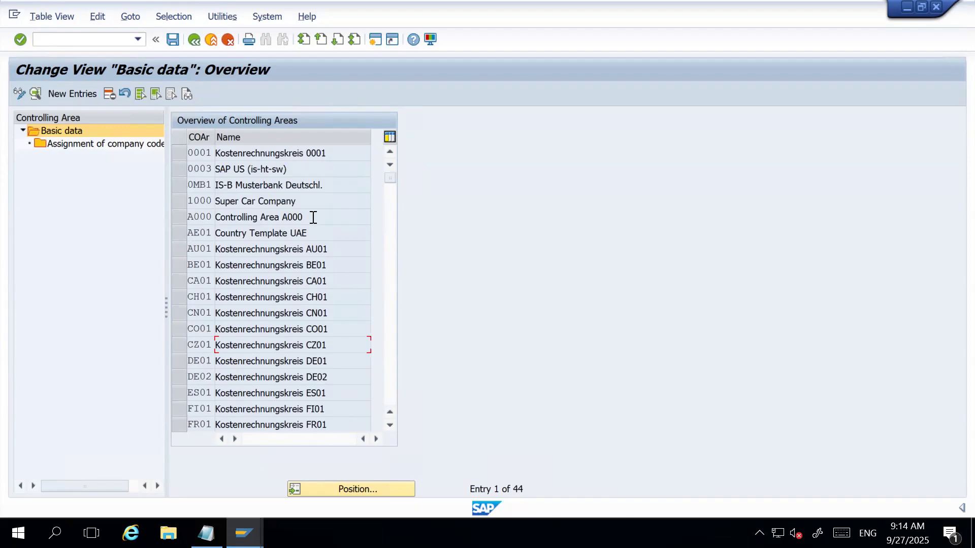
# Inspect the company codes assigned to controlling area 1000, evaluate the Customizing change logs, and return to the controlling area overview.
pyautogui.click(182, 201)
pyautogui.doubleClick(108, 142)
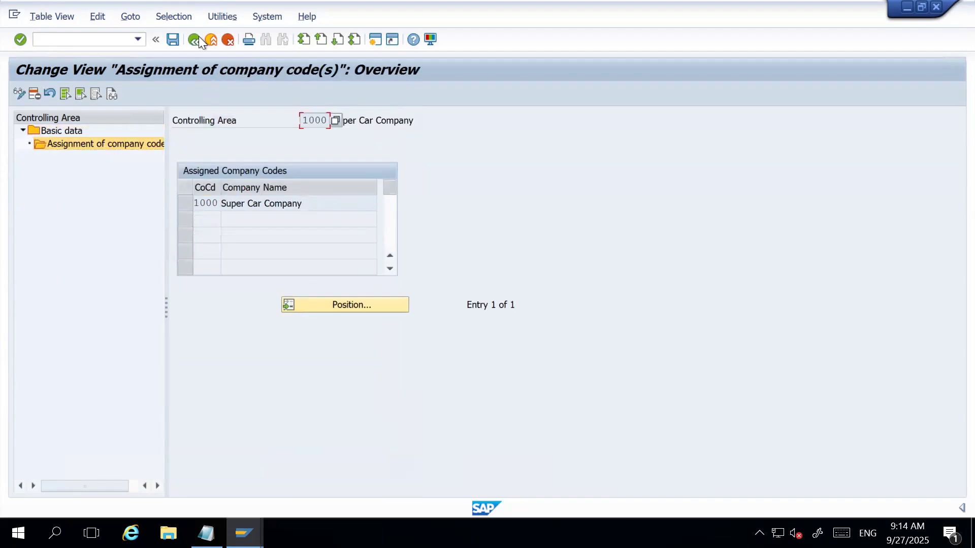
pyautogui.click(212, 16)
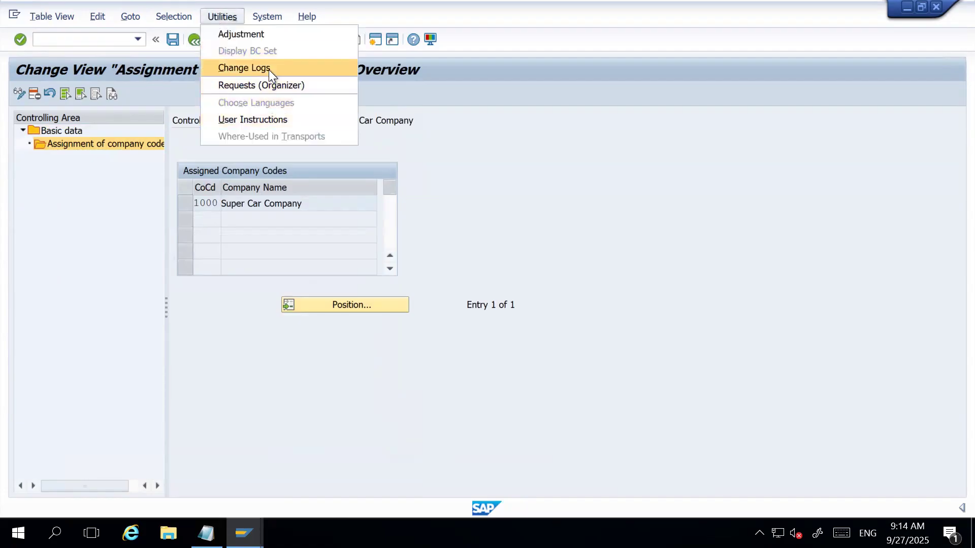
pyautogui.click(269, 68)
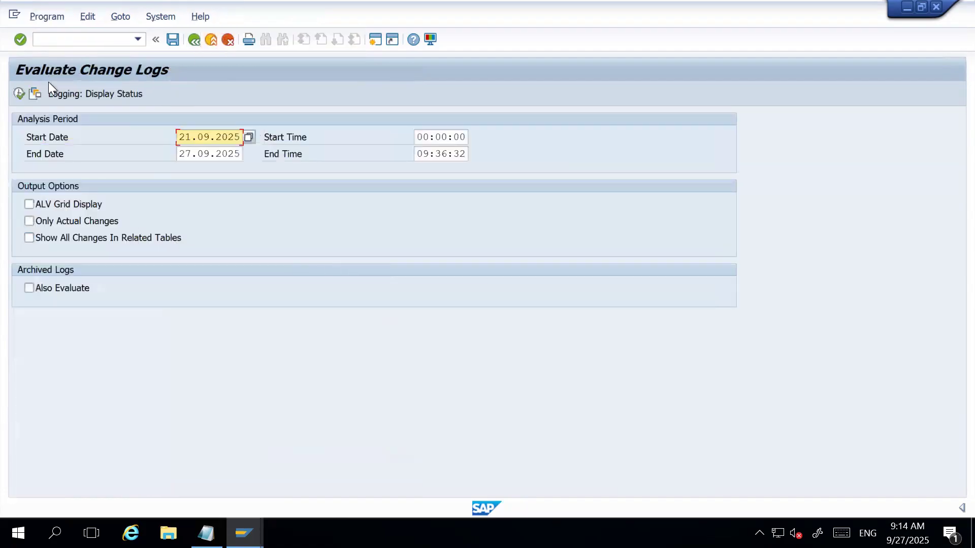
pyautogui.click(23, 92)
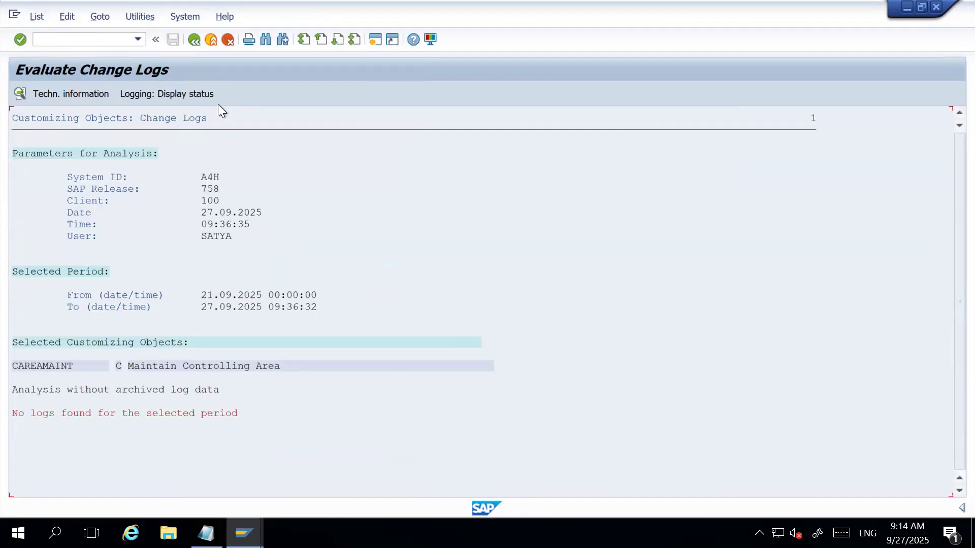
pyautogui.click(195, 41)
pyautogui.click(194, 40)
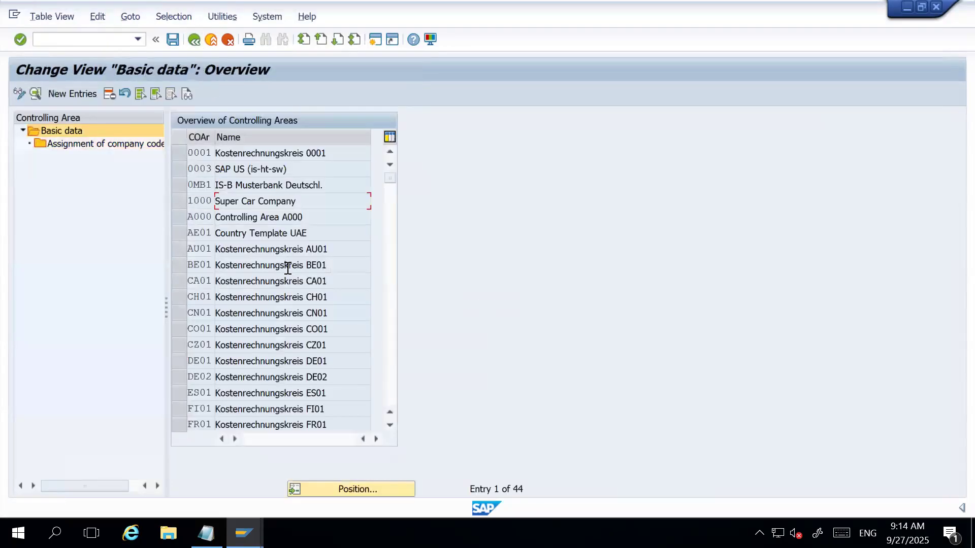
# Open the General Table Display transaction SE16N in a separate session, keeping the controlling area overview open.
pyautogui.click(314, 221)
pyautogui.press('F3')
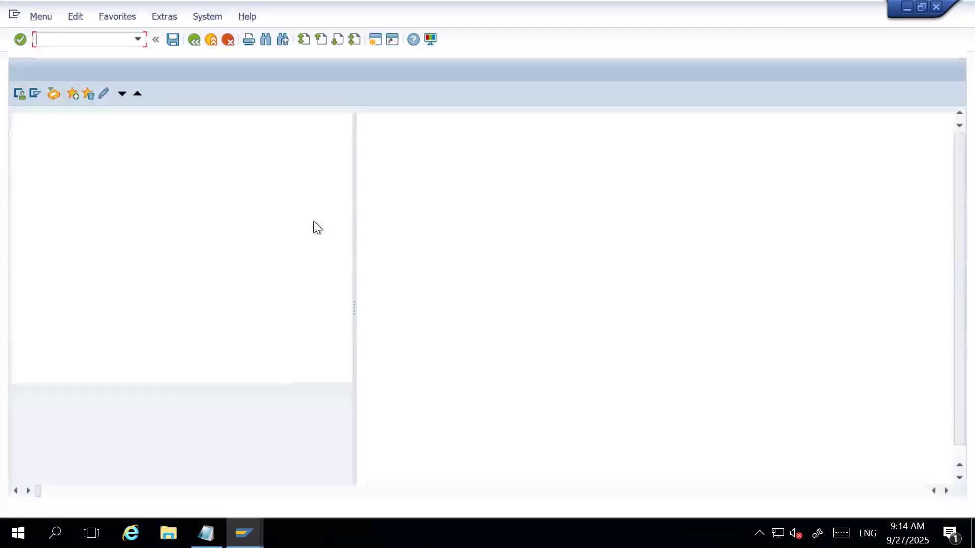
pyautogui.write('se16n')
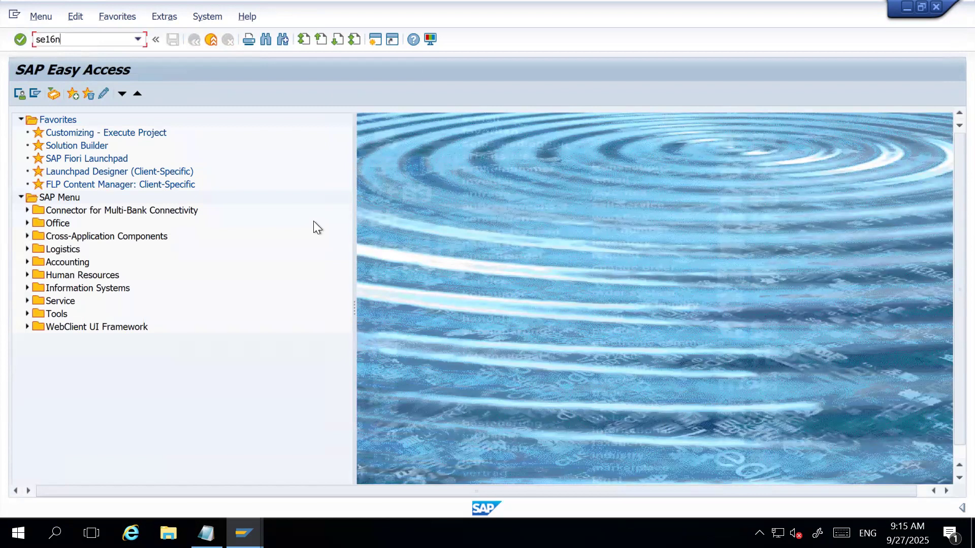
pyautogui.press('Return')
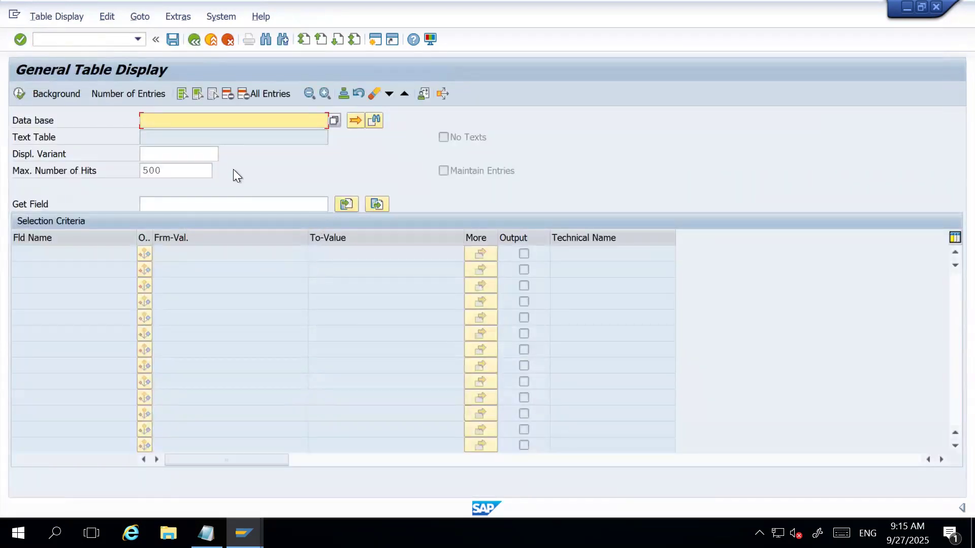
# Clear the maximum number of hits and load table T001 for display.
pyautogui.click(205, 164)
pyautogui.doubleClick(205, 164)
pyautogui.press('Delete')
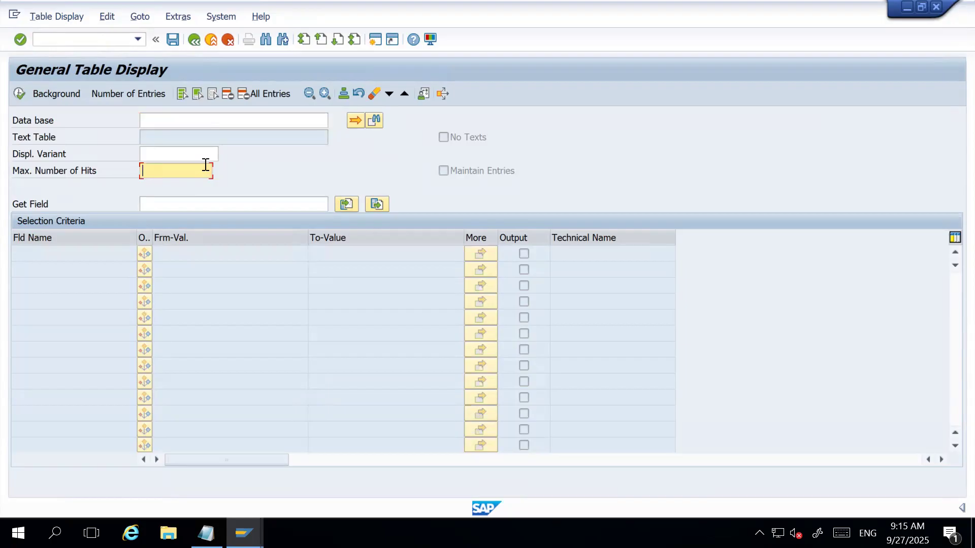
pyautogui.click(198, 120)
pyautogui.write('T001')
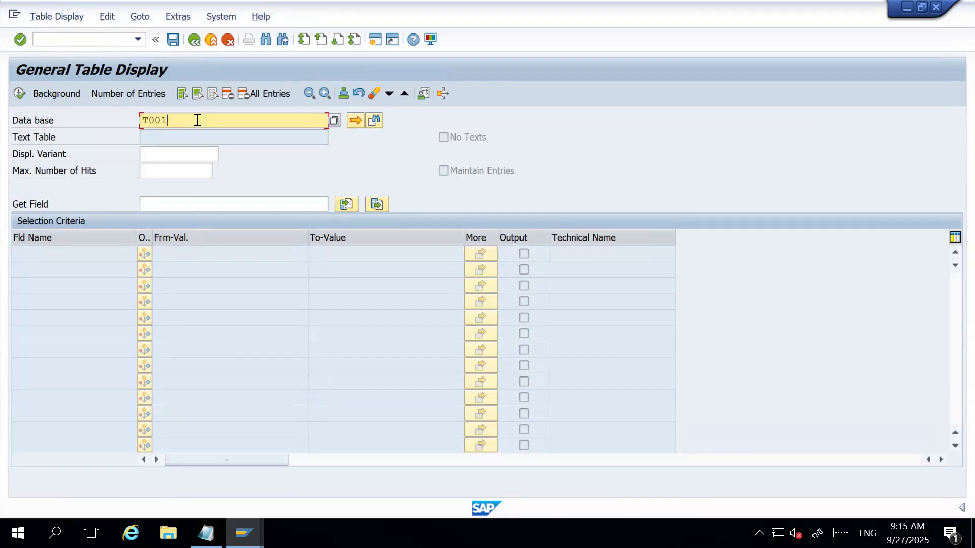
pyautogui.press('Return')
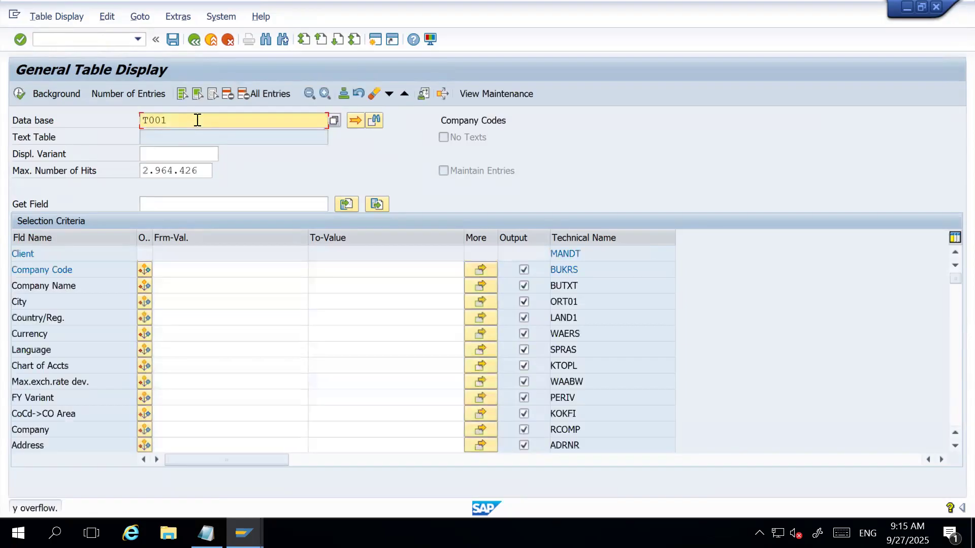
# Restrict the T001 selection to company code HAR1 and display the matching entries.
pyautogui.click(189, 270)
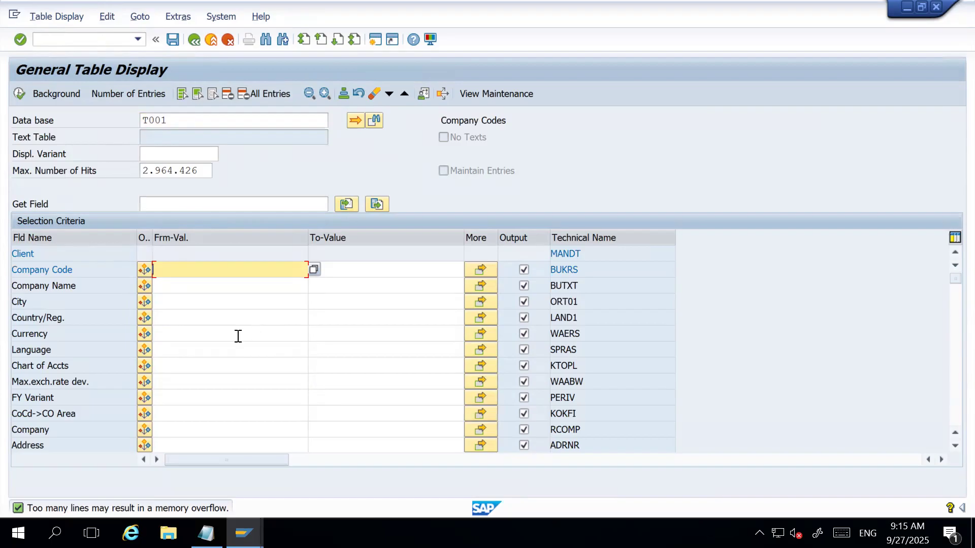
pyautogui.click(138, 40)
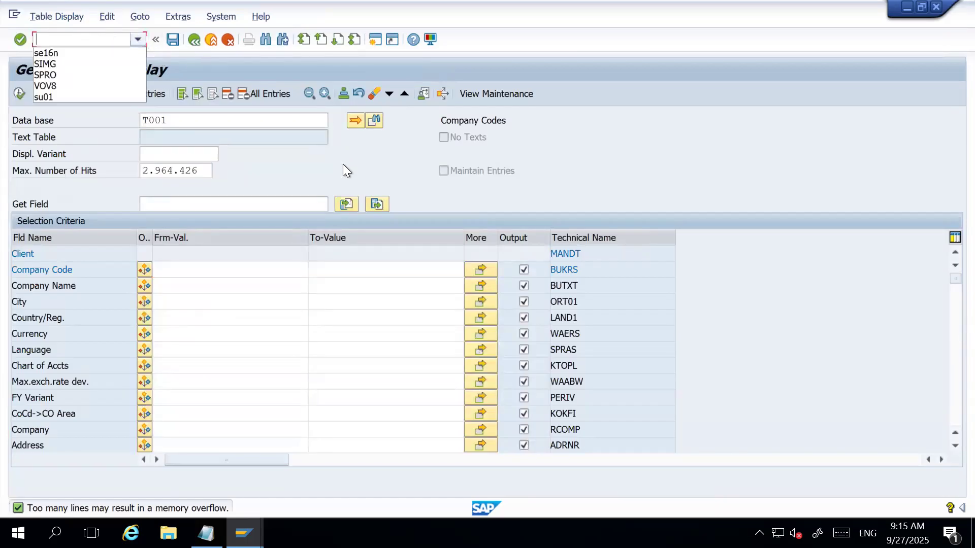
pyautogui.click(322, 153)
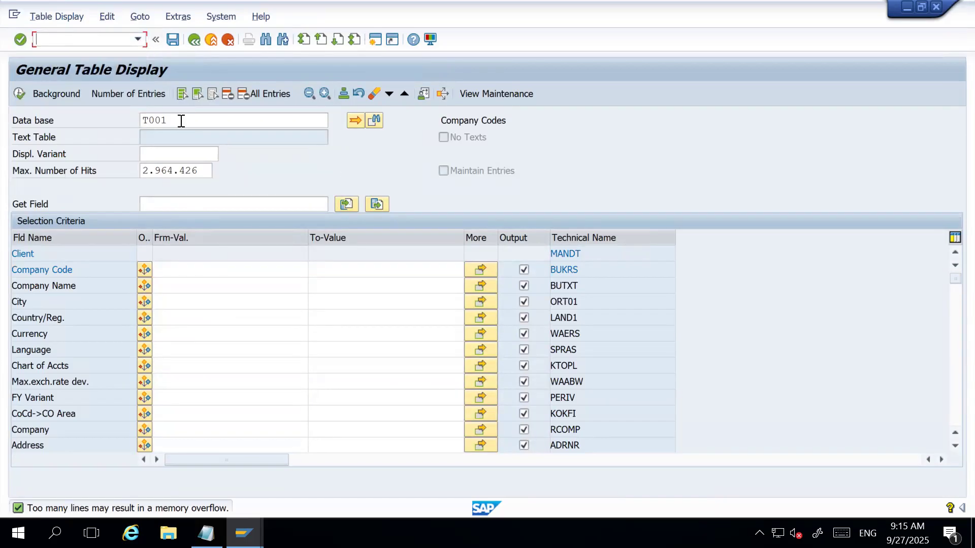
pyautogui.click(205, 263)
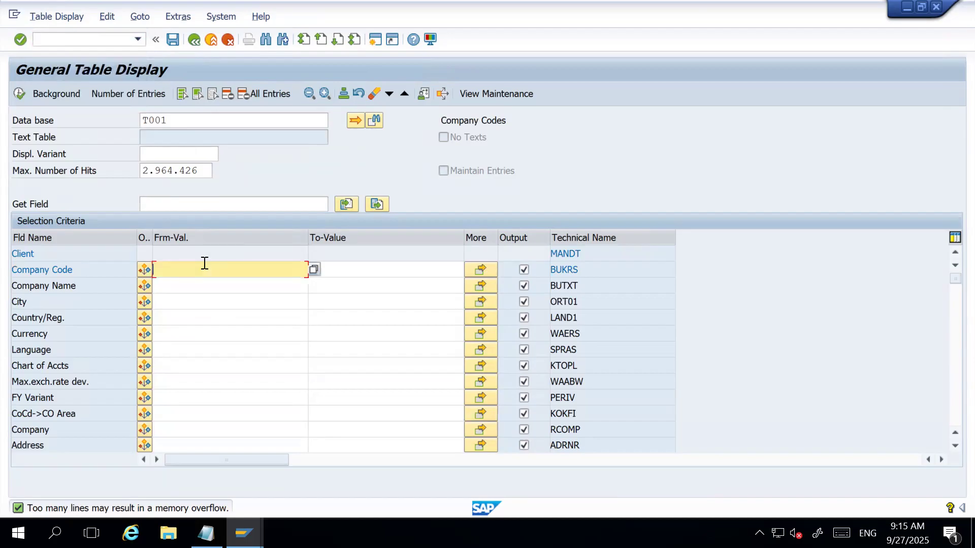
pyautogui.write('HAR1')
pyautogui.press('Return')
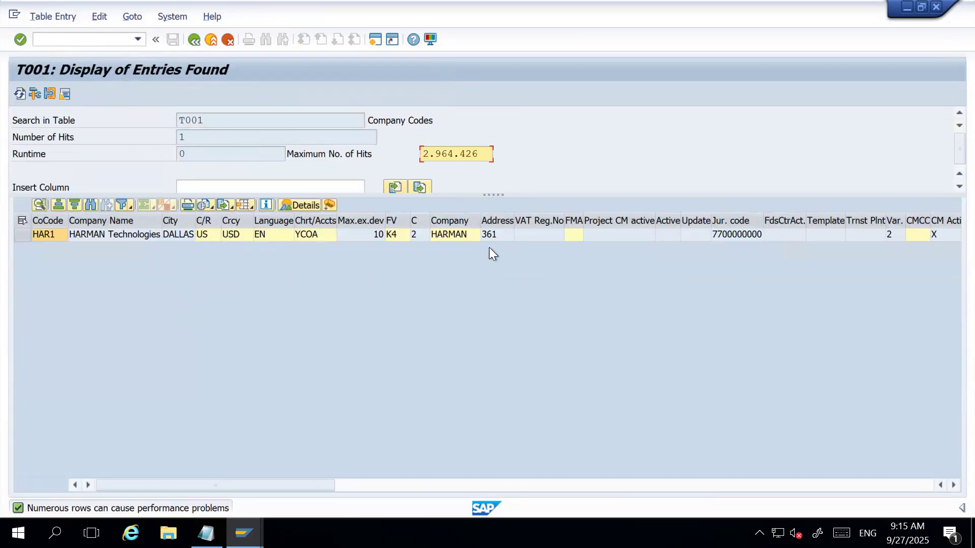
# Examine all columns of the HAR1 entry in T001, including company, credit control area and field status variant.
pyautogui.click(947, 485)
pyautogui.click(947, 485)
pyautogui.click(947, 485)
pyautogui.click(948, 485)
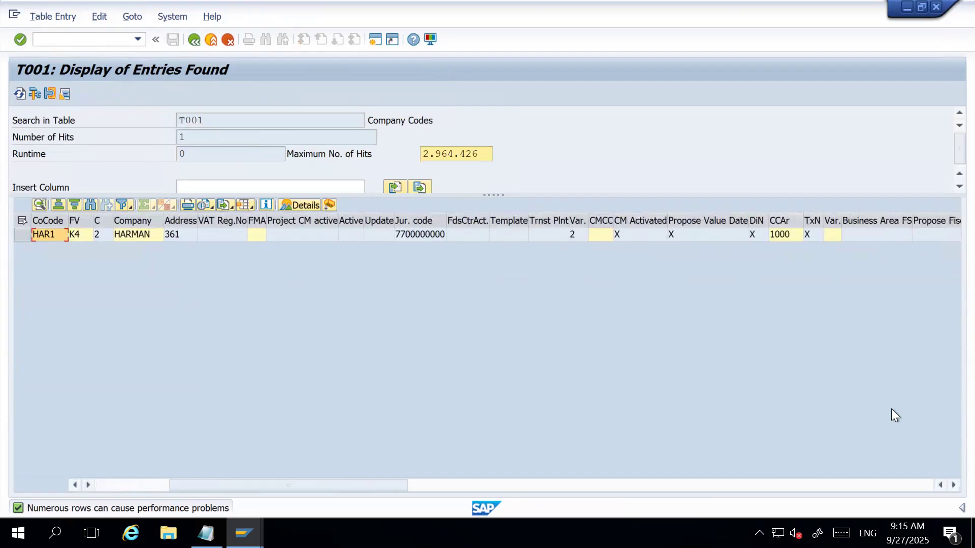
pyautogui.click(947, 485)
pyautogui.click(948, 485)
pyautogui.click(948, 485)
pyautogui.click(948, 484)
pyautogui.click(948, 485)
pyautogui.click(948, 484)
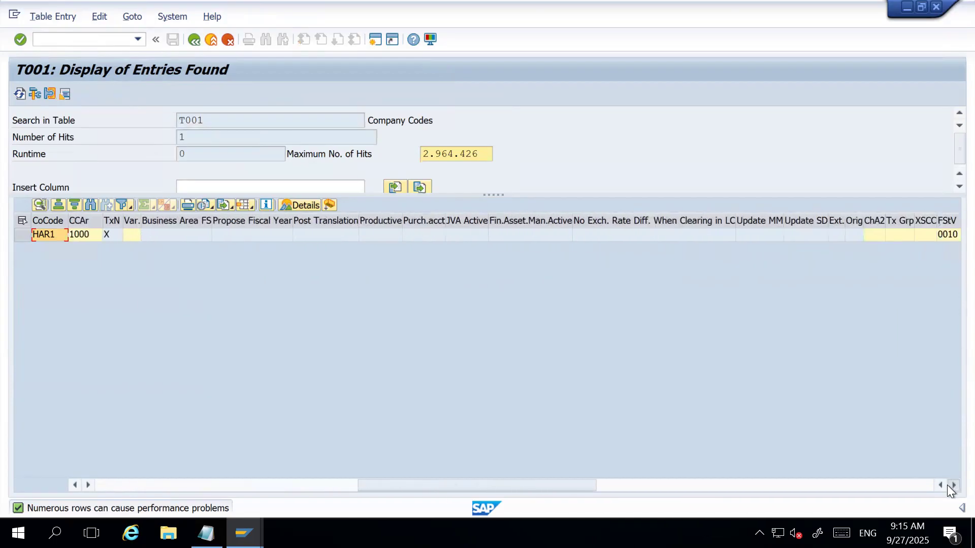
pyautogui.click(947, 485)
pyautogui.click(948, 485)
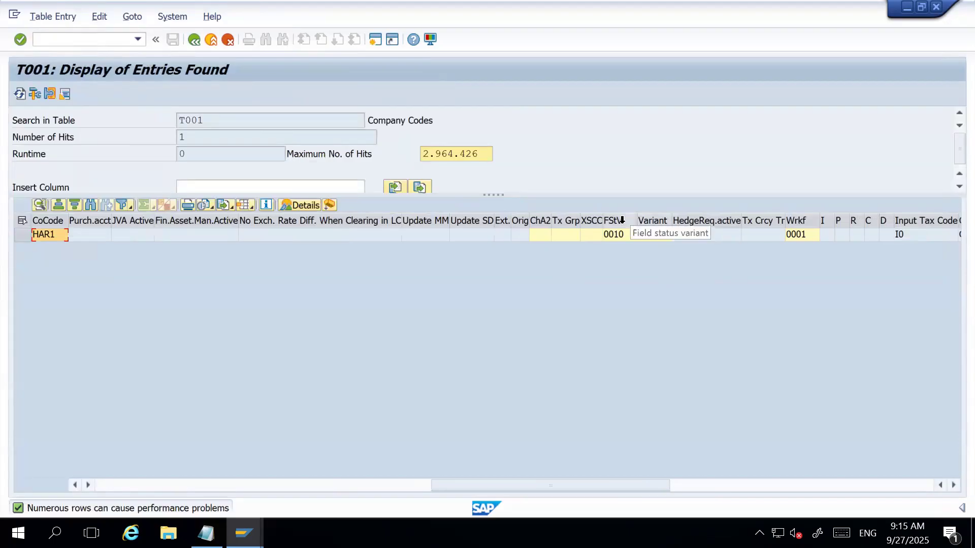
pyautogui.moveTo(948, 485); pyautogui.dragTo(946, 487)
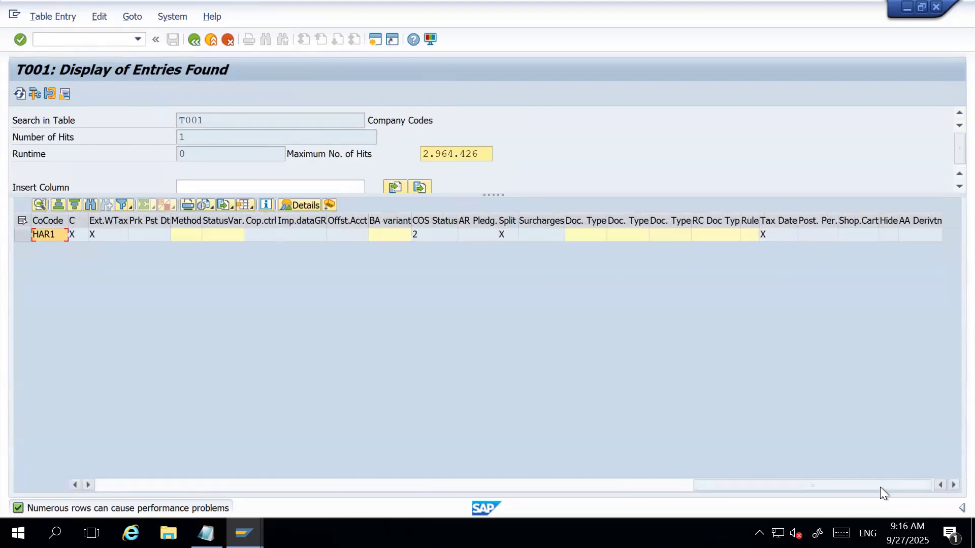
pyautogui.moveTo(880, 487); pyautogui.dragTo(48, 462)
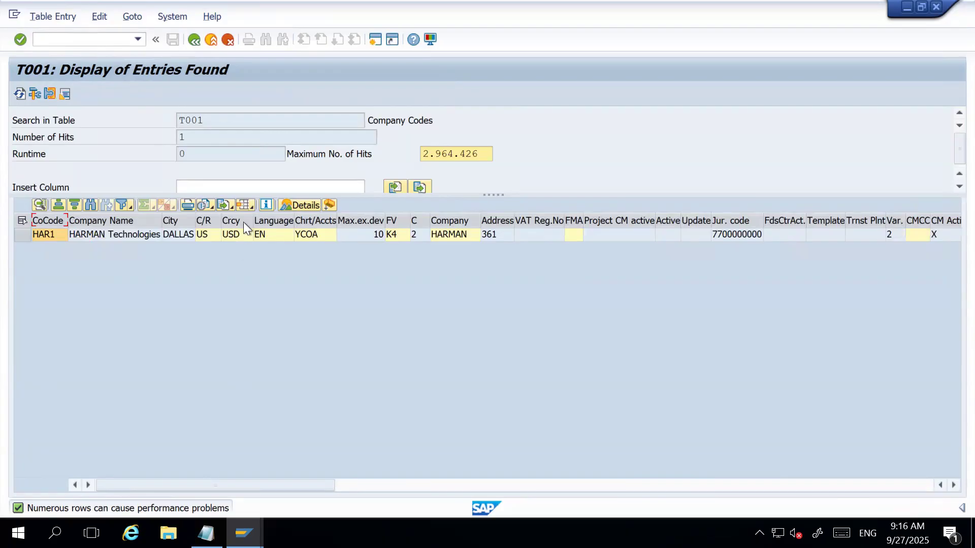
# Leave the table display and switch back to the session with the controlling area overview.
pyautogui.click(193, 39)
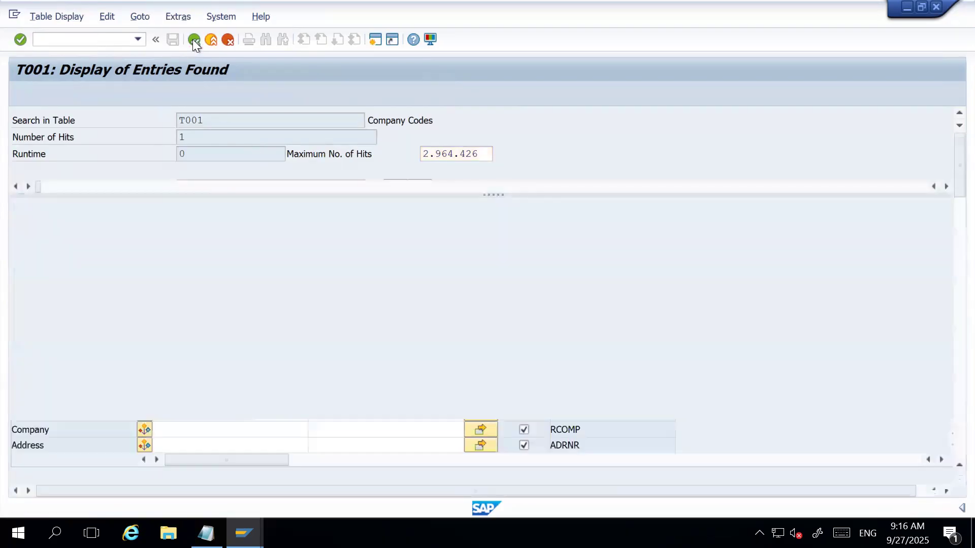
pyautogui.click(186, 40)
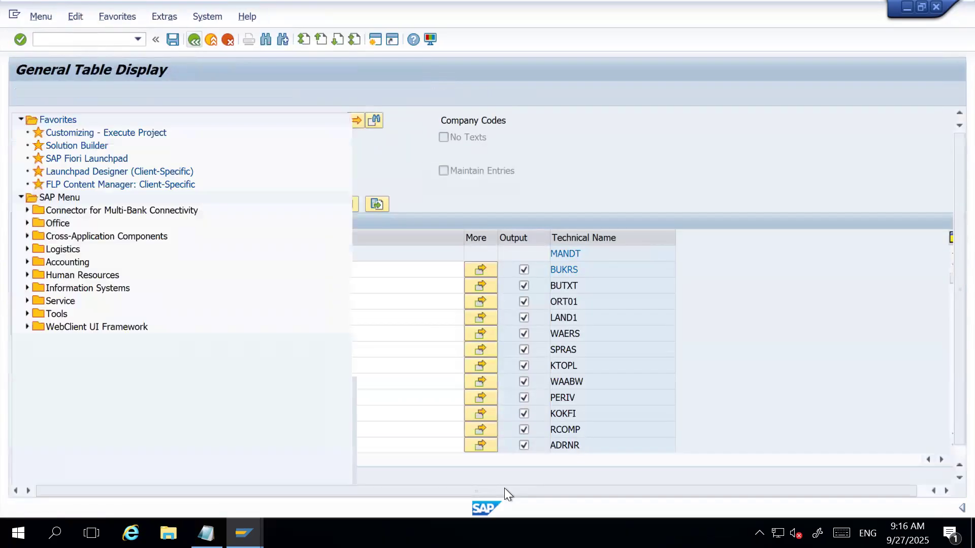
pyautogui.click(243, 533)
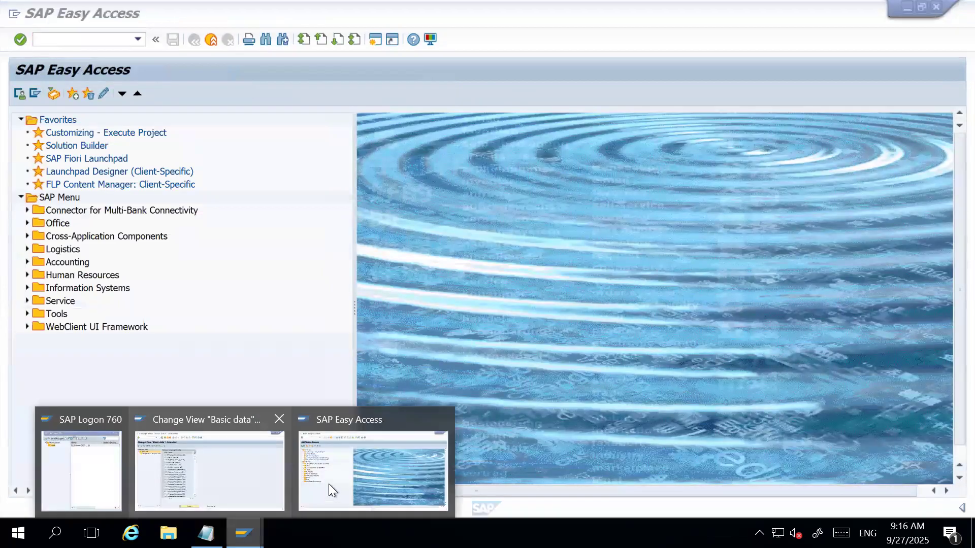
pyautogui.click(221, 465)
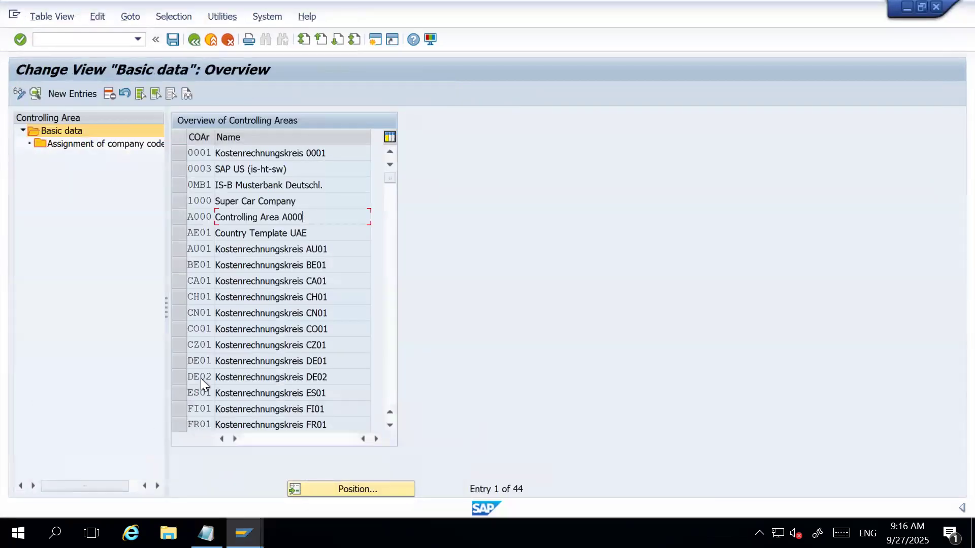
# Review the company codes assigned to controlling area 0001 and return to the implementation guide structure.
pyautogui.click(179, 153)
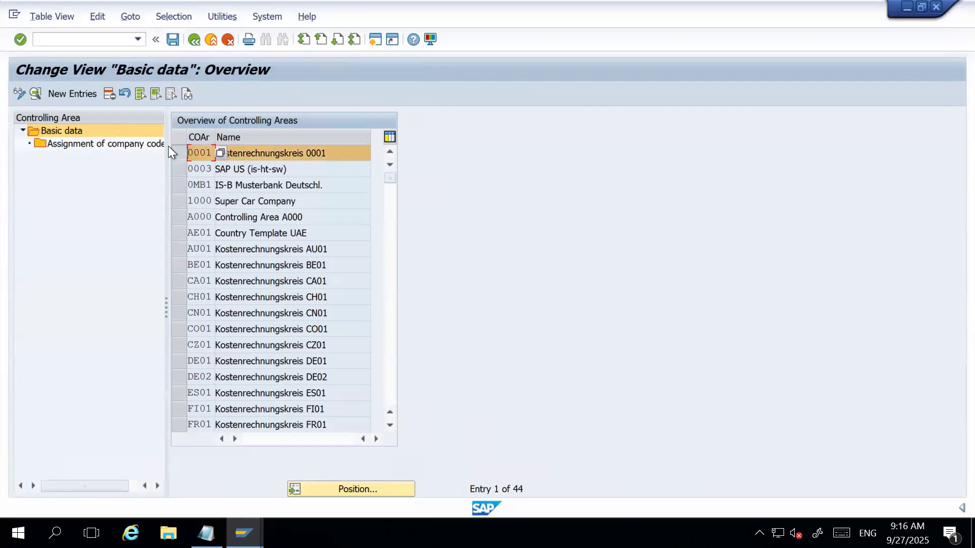
pyautogui.doubleClick(126, 144)
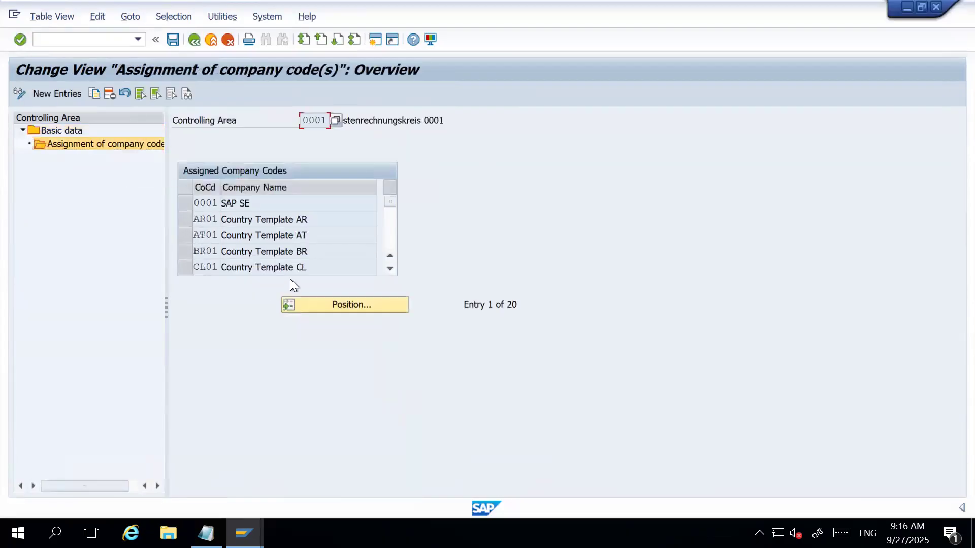
pyautogui.scroll(-2, 318, 244)
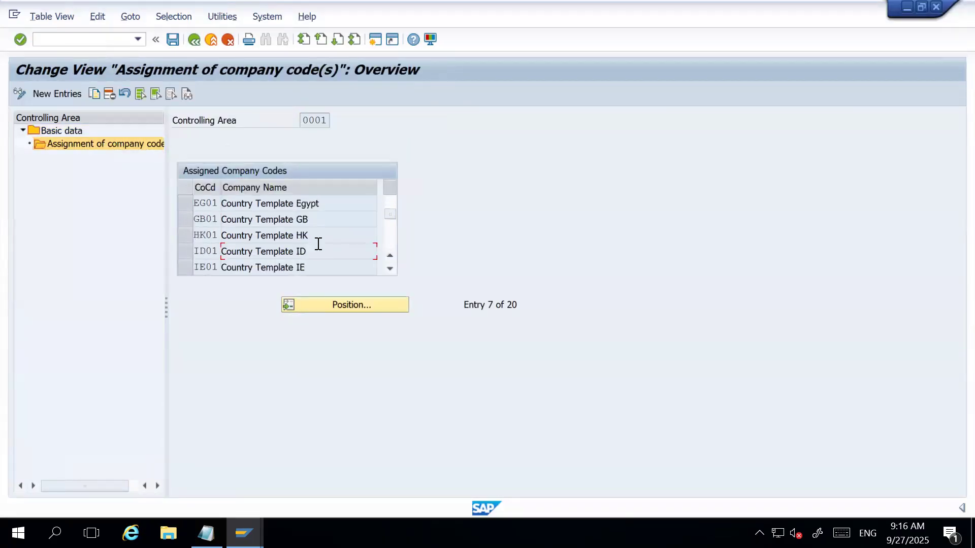
pyautogui.click(198, 41)
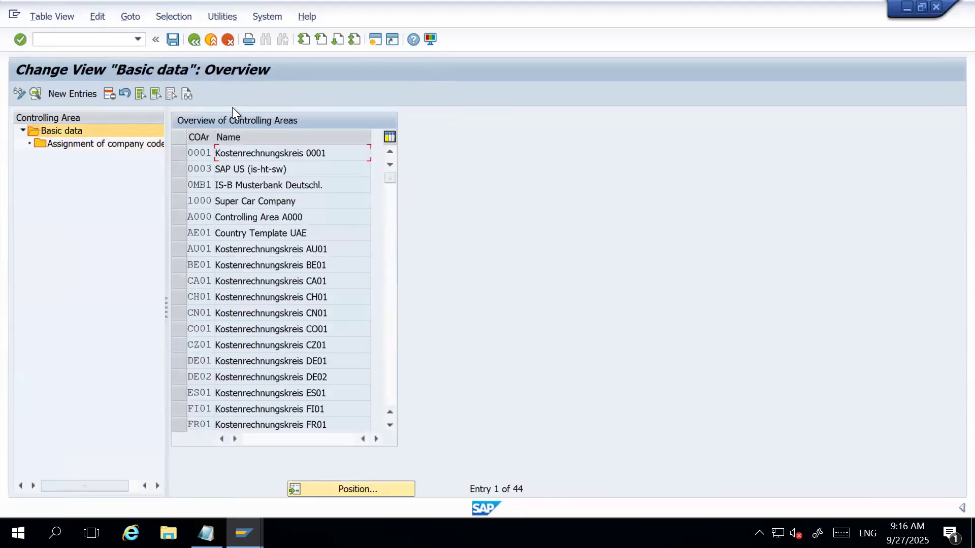
pyautogui.click(197, 41)
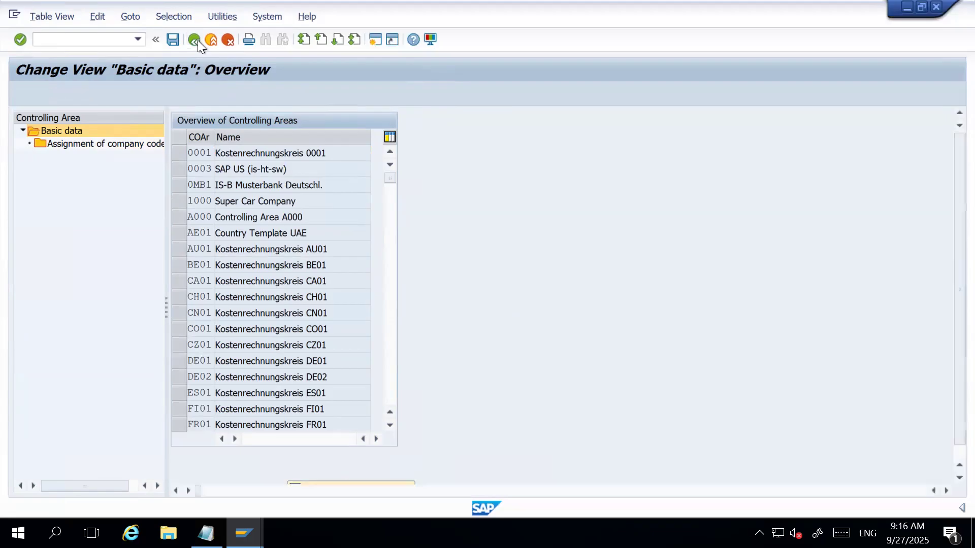
# Collapse the Controlling assignments, expand Logistics - General and select the Assign plant to company code activity.
pyautogui.click(109, 277)
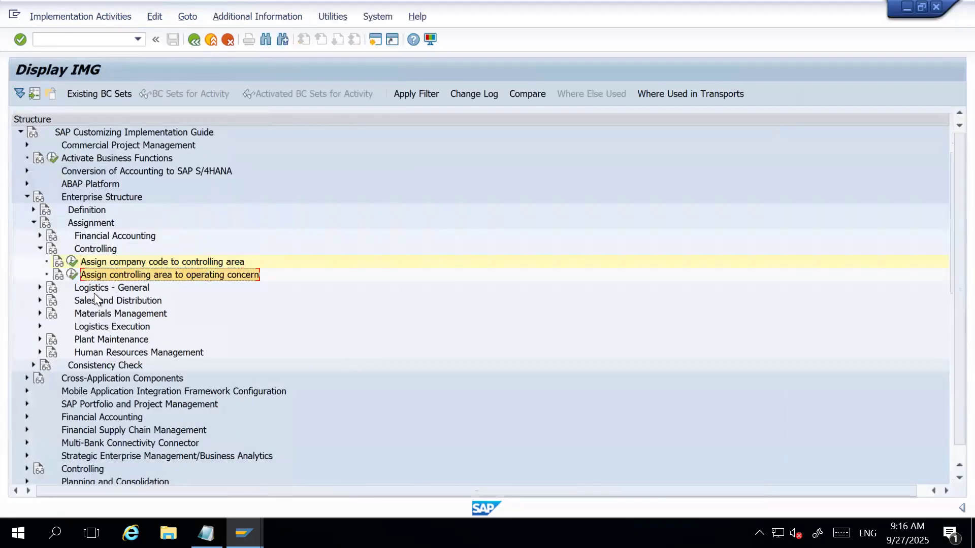
pyautogui.click(41, 248)
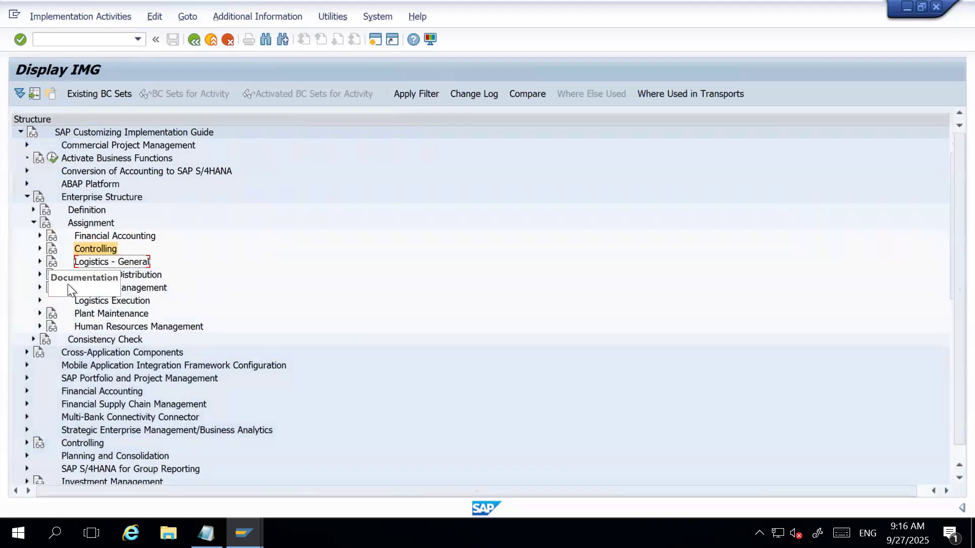
pyautogui.click(108, 236)
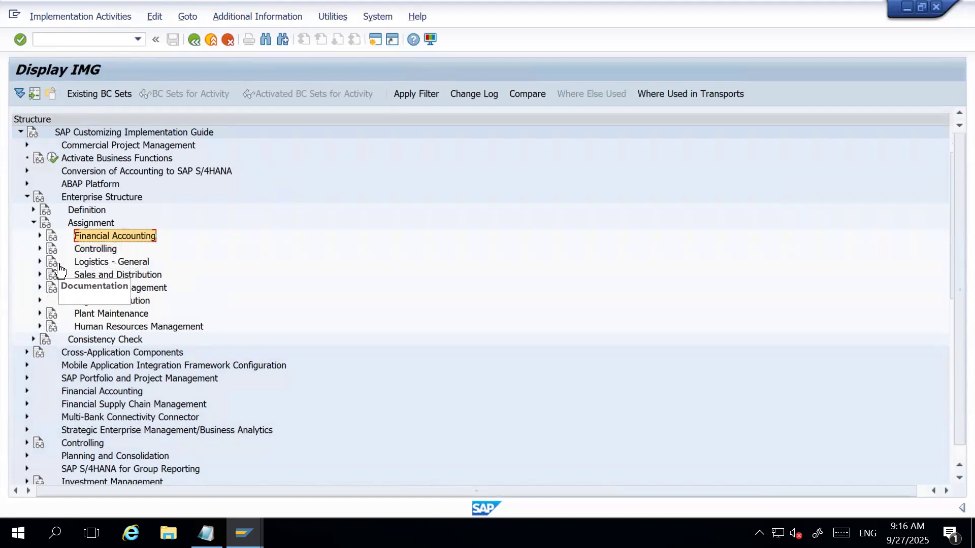
pyautogui.click(41, 262)
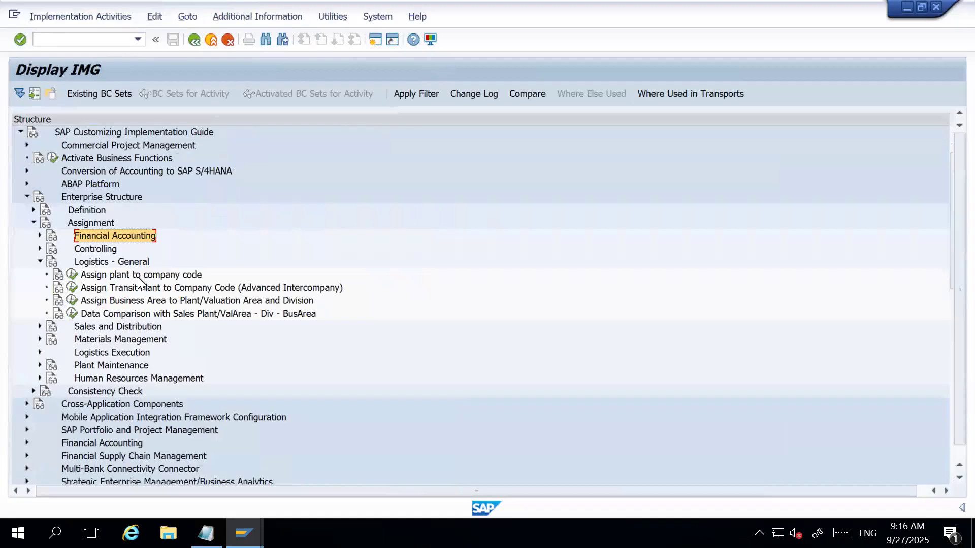
pyautogui.click(100, 278)
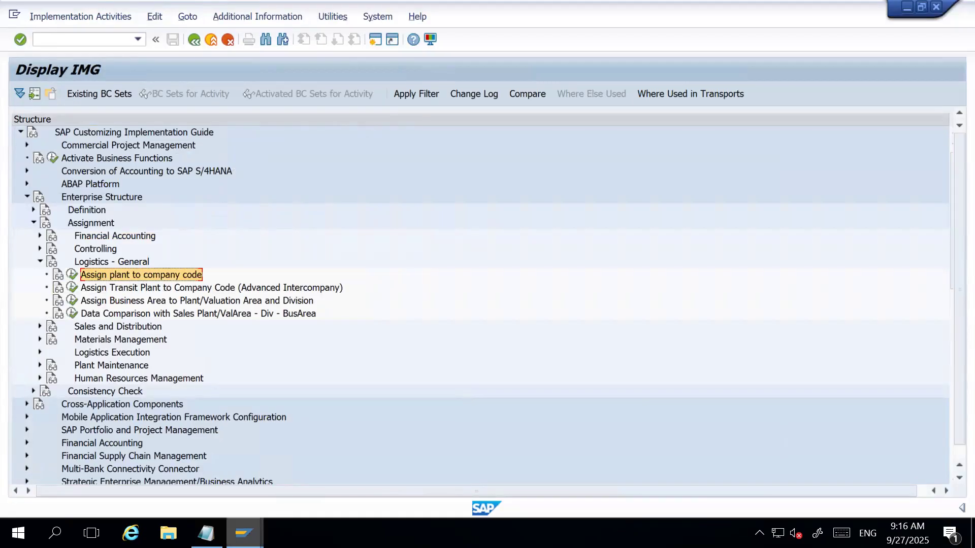
# Check the Notepad task list and open the Assign plant to company code activity under Logistics - General.
pyautogui.moveTo(244, 533)
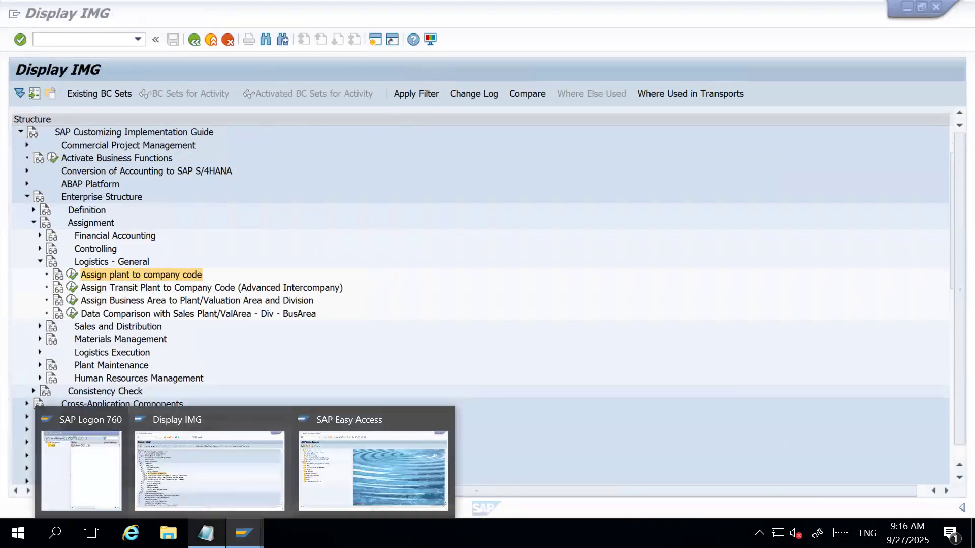
pyautogui.click(206, 534)
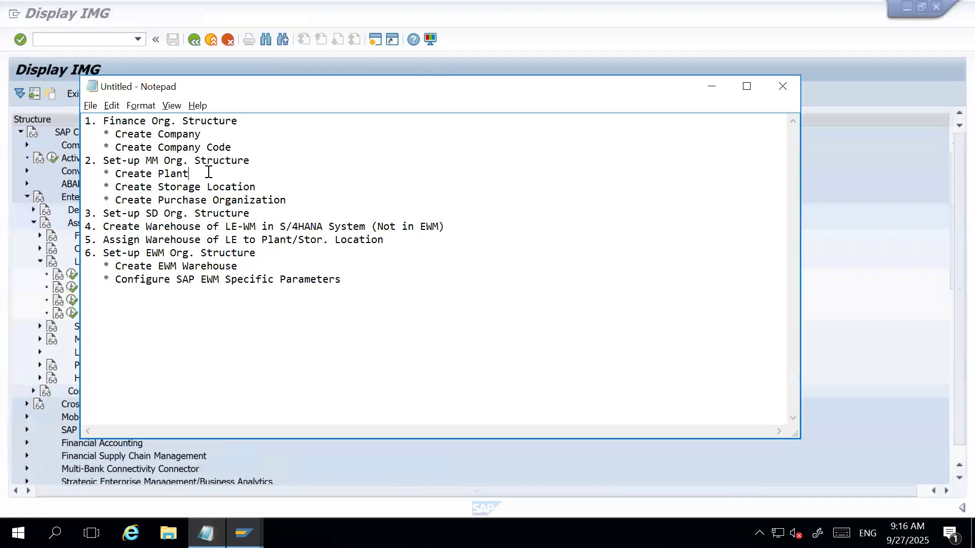
pyautogui.click(206, 533)
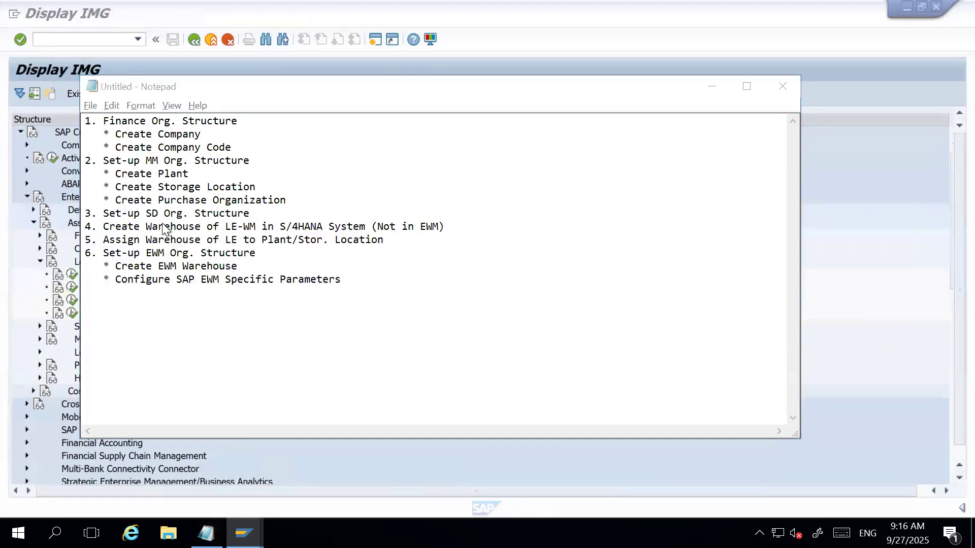
pyautogui.click(73, 276)
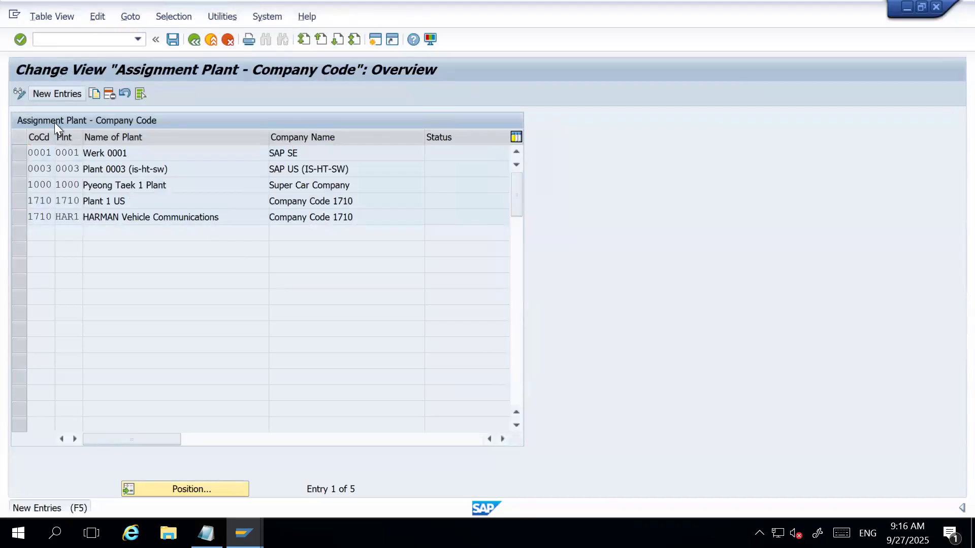
# Try to add a new entry assigning plant HAR1 to company code HAR1, then discard it and return to the overview.
pyautogui.click(50, 94)
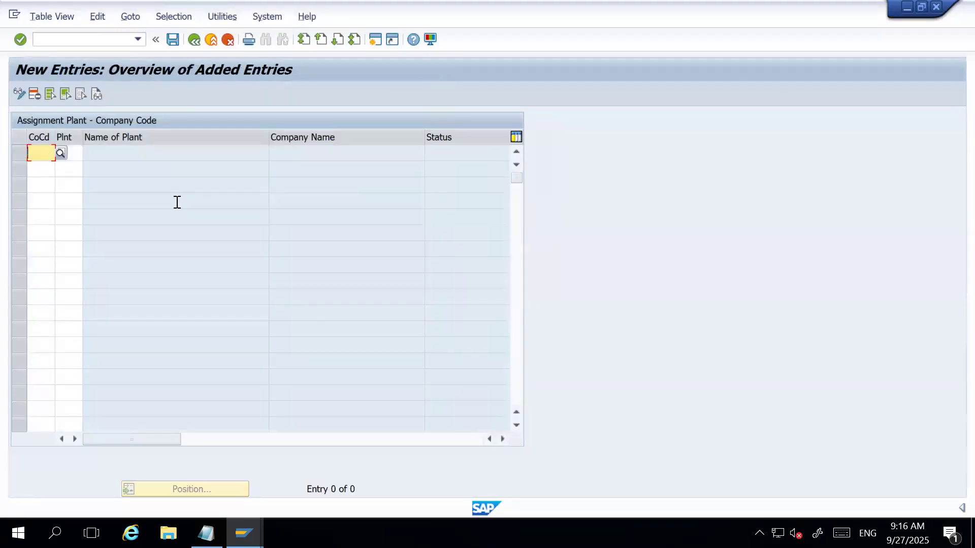
pyautogui.write('HAR1')
pyautogui.press('Tab')
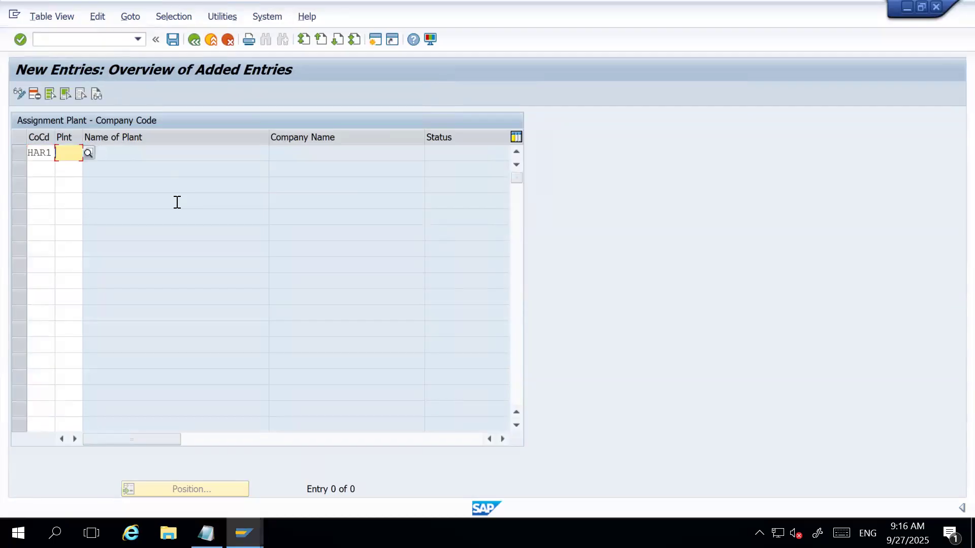
pyautogui.write('HAR1')
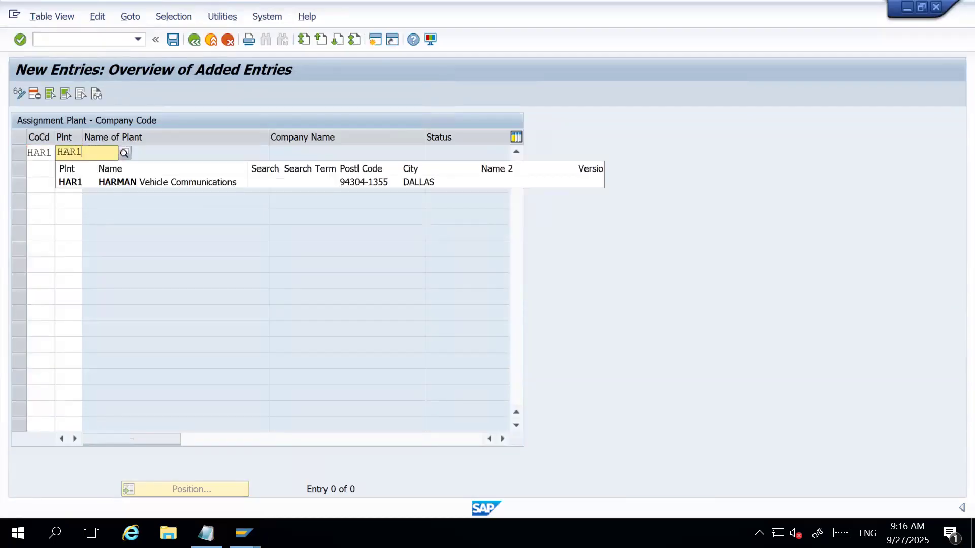
pyautogui.press('Return')
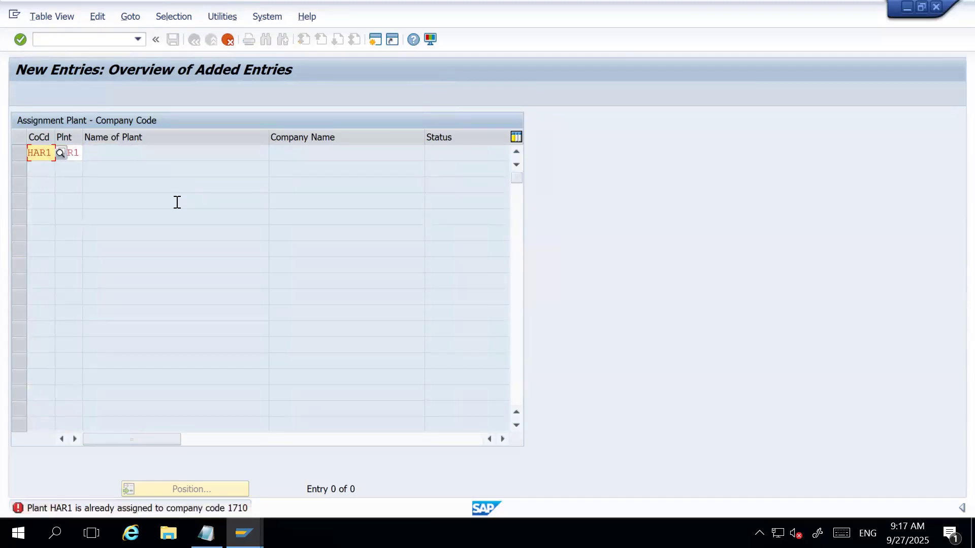
pyautogui.click(228, 40)
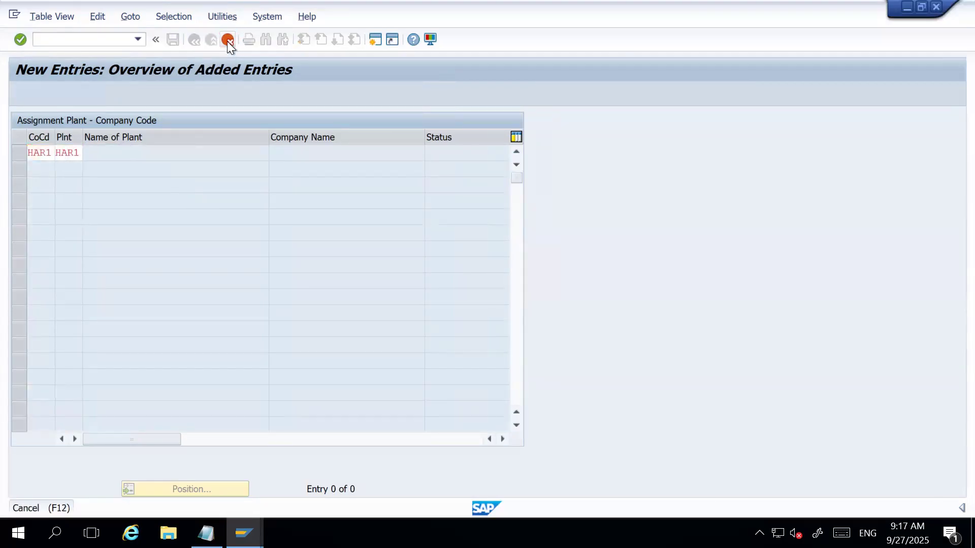
pyautogui.click(233, 278)
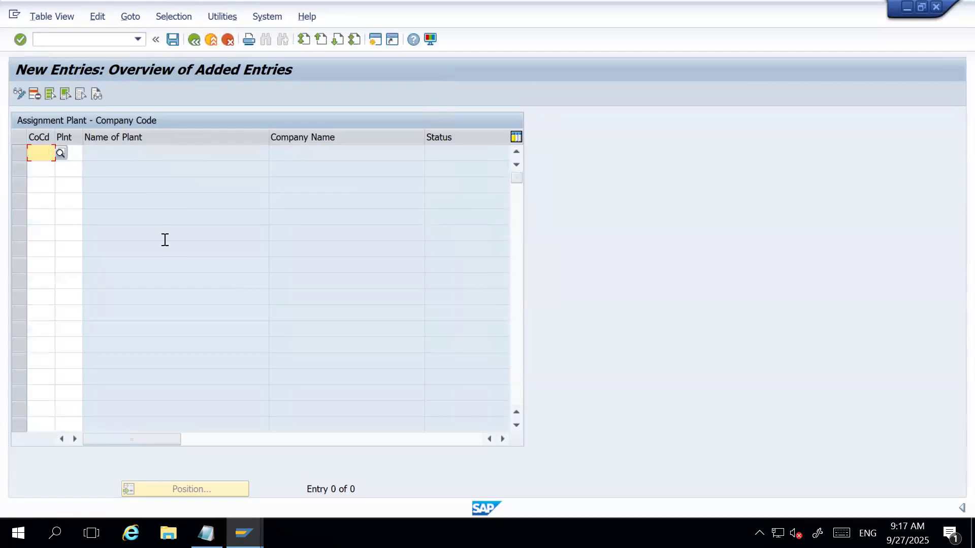
pyautogui.click(192, 41)
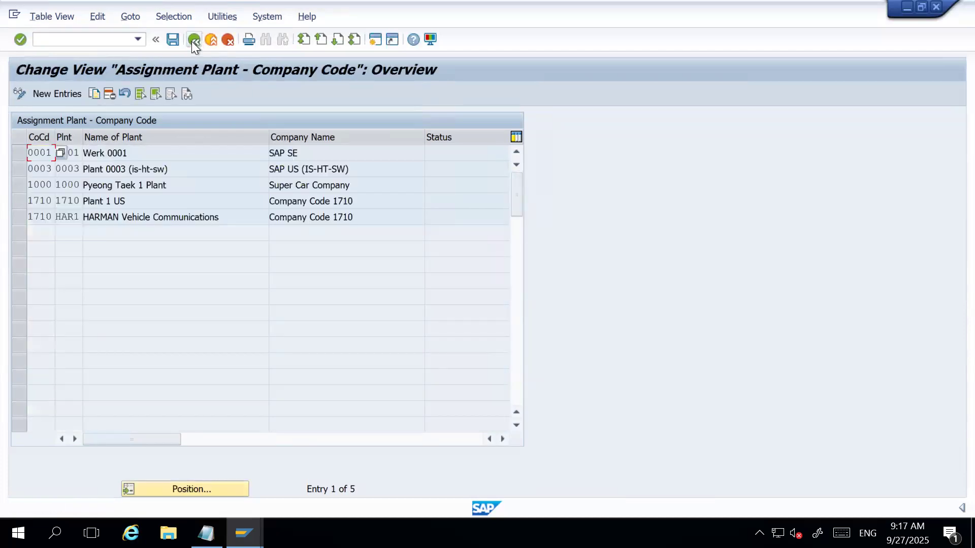
# Delete plant HAR1's assignment to company code 1710 and save the deletion in the HARMAN Company Set-up customizing request.
pyautogui.click(20, 219)
pyautogui.click(70, 217)
pyautogui.click(111, 96)
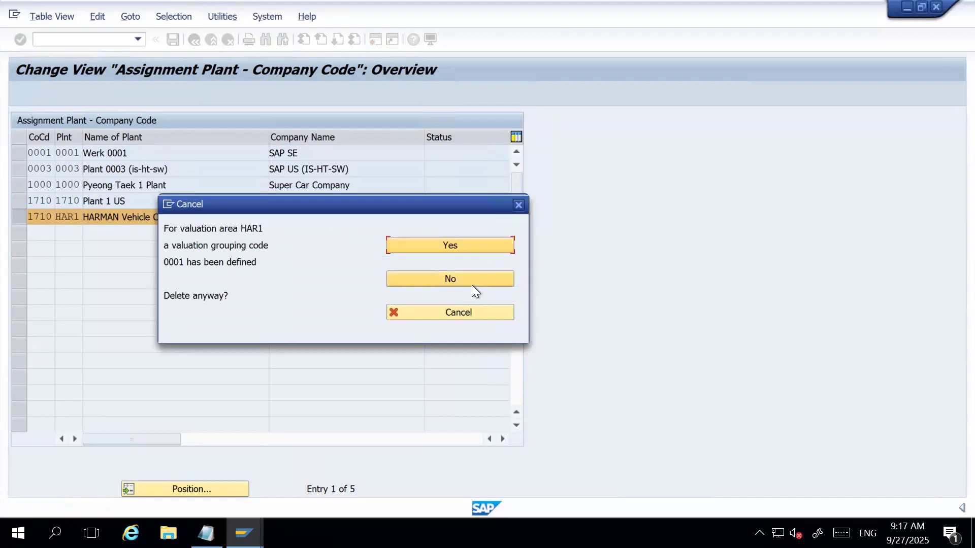
pyautogui.click(464, 246)
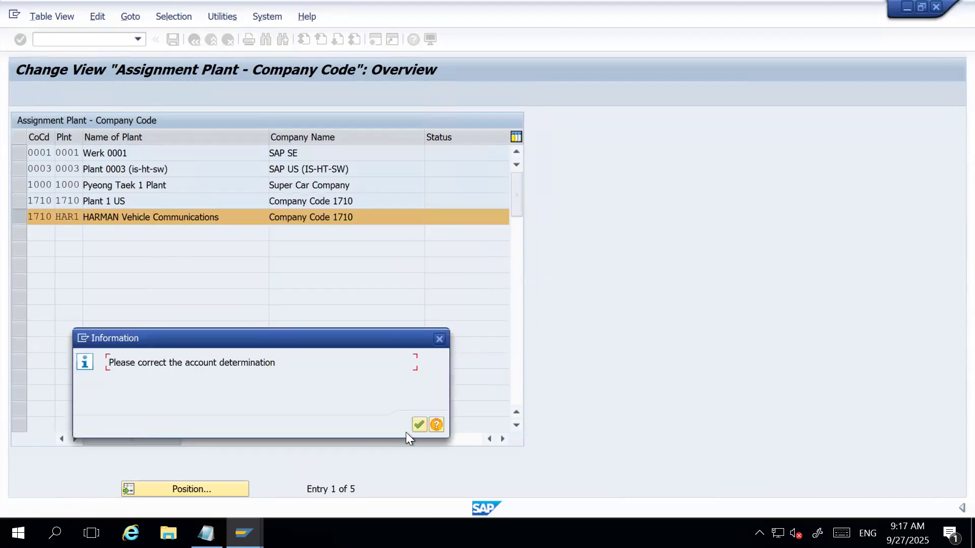
pyautogui.click(418, 424)
pyautogui.click(172, 41)
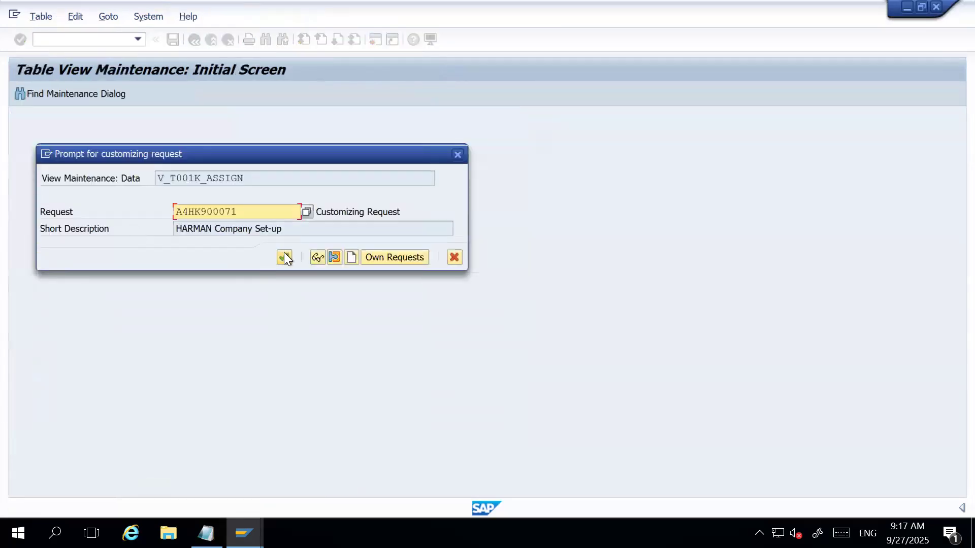
pyautogui.click(285, 256)
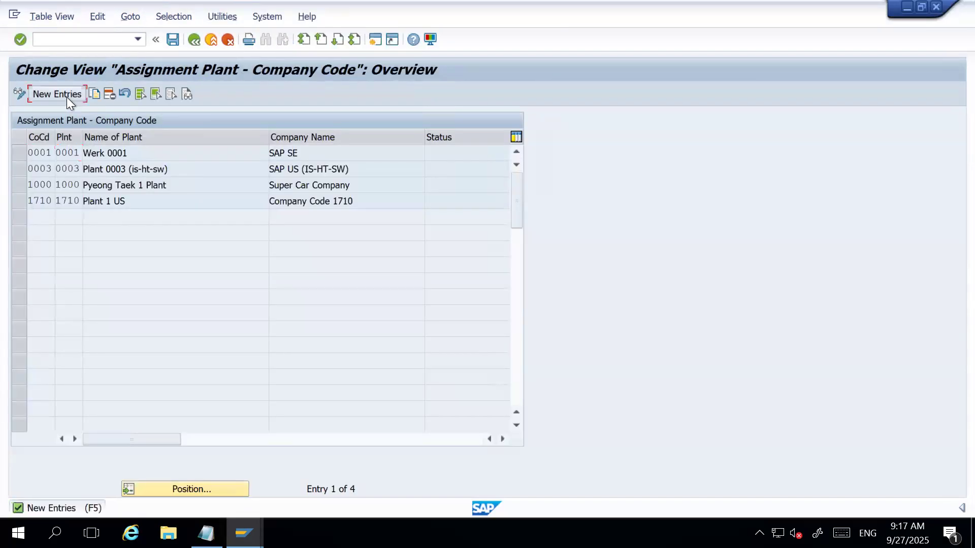
# Add a new entry assigning plant HAR1 to company code HAR1 and save it.
pyautogui.click(57, 95)
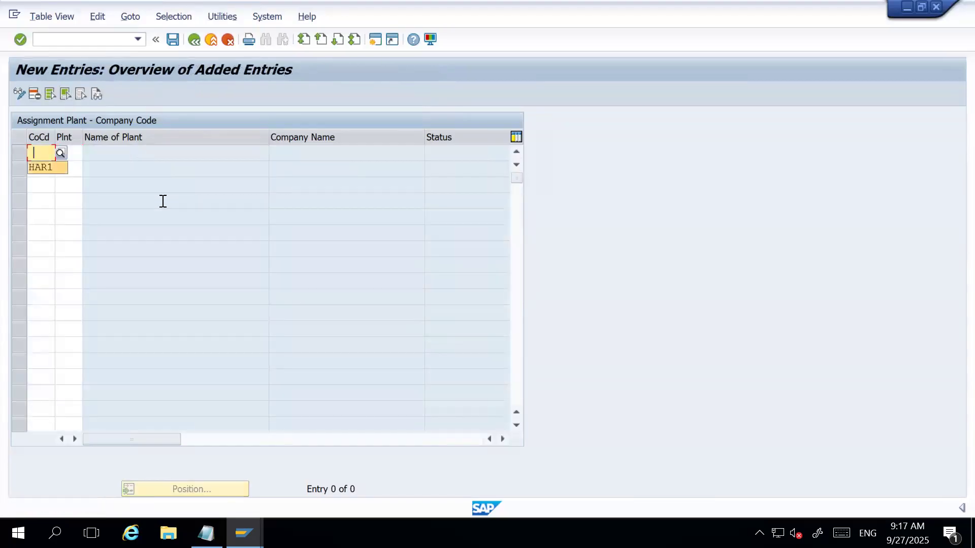
pyautogui.press('Return')
pyautogui.press('Tab')
pyautogui.press('Down')
pyautogui.press('Return')
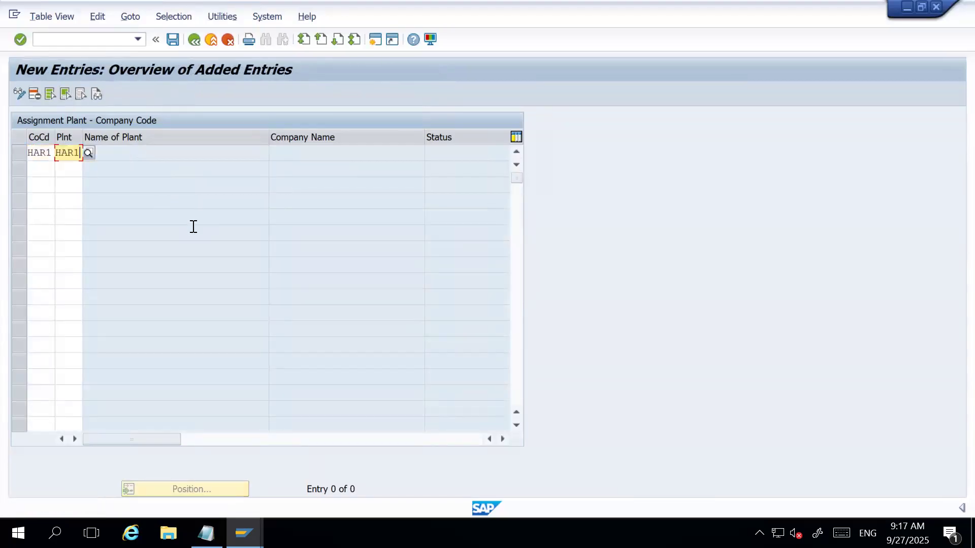
pyautogui.press('Return')
pyautogui.hotkey('ctrl', 's')
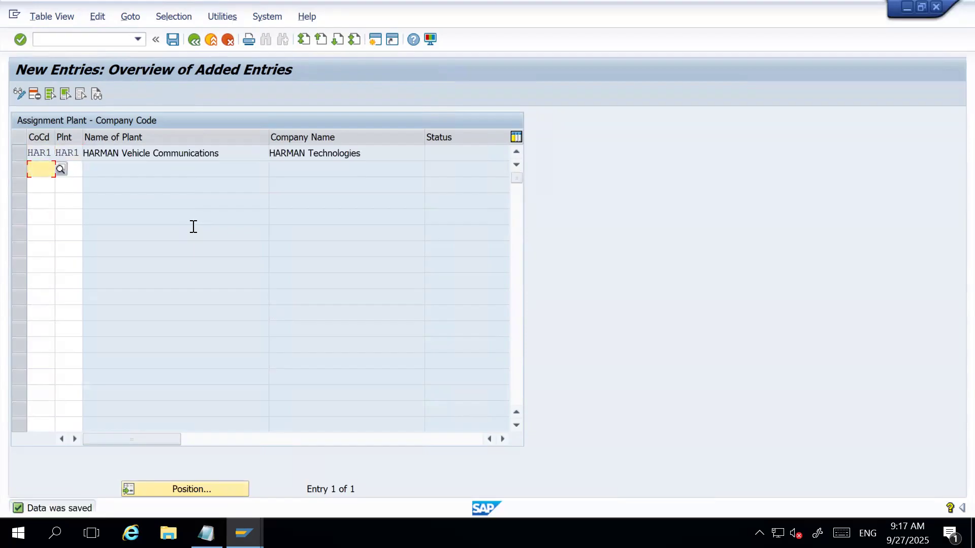
pyautogui.click(174, 41)
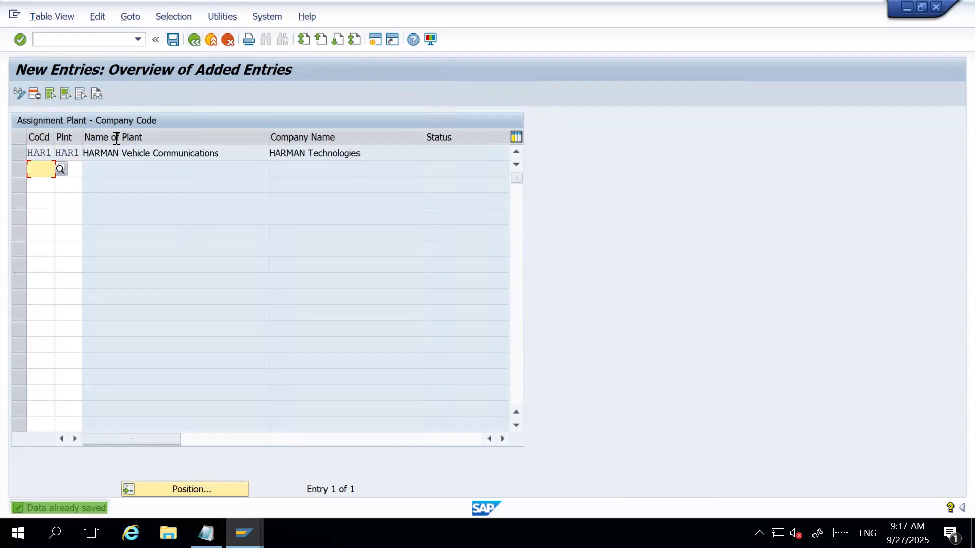
# Try to assign plant HAR2 to company code HAR1 in a second row, then clear the entry.
pyautogui.write('HAR1')
pyautogui.press('Return')
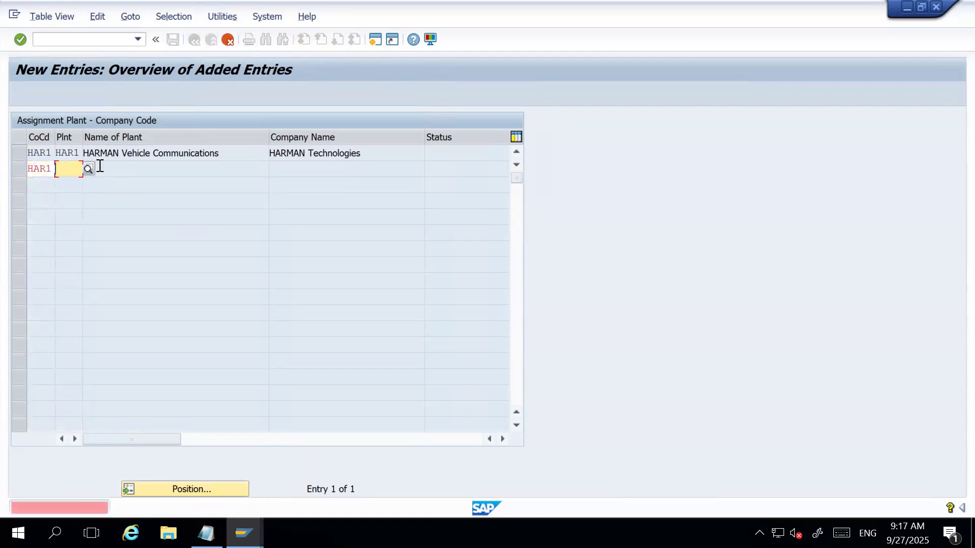
pyautogui.press('Tab')
pyautogui.write('HAR2')
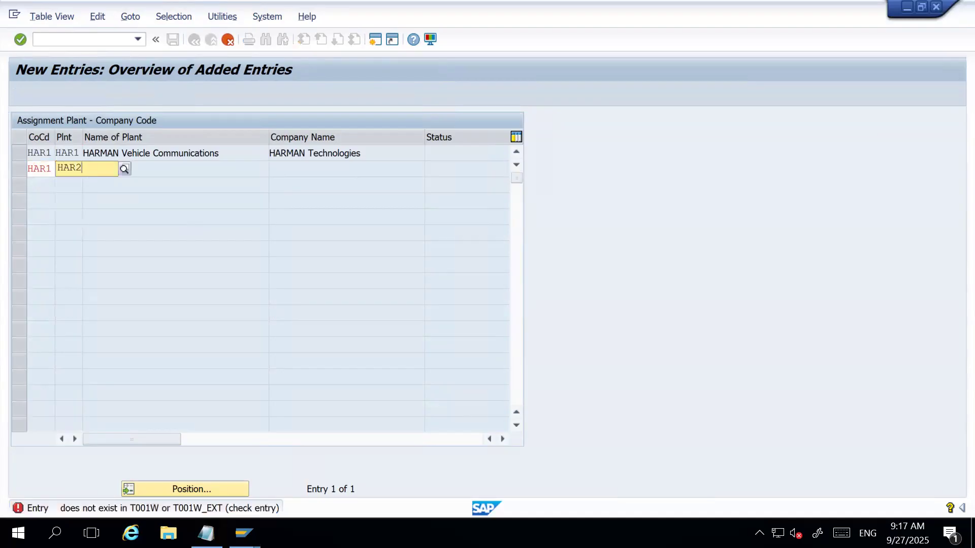
pyautogui.press('Return')
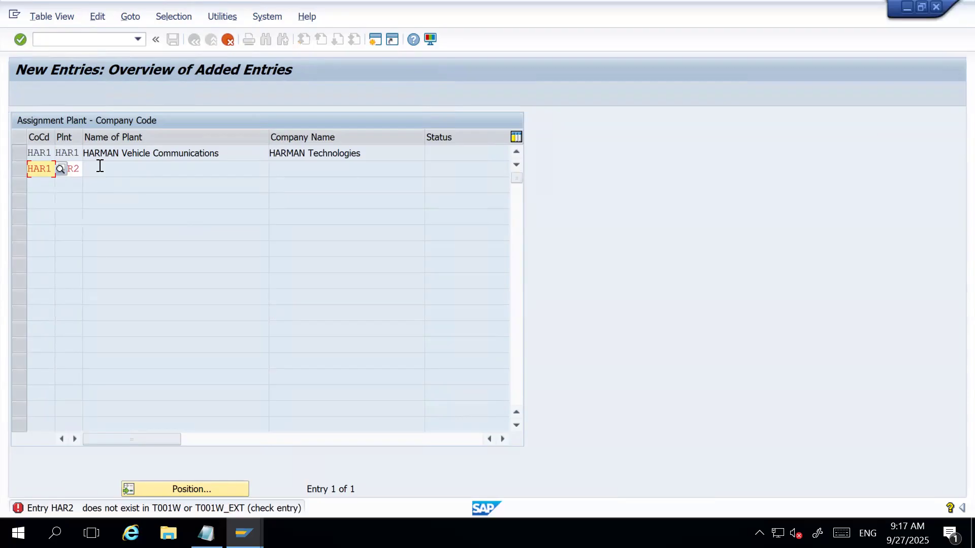
pyautogui.press('Tab')
pyautogui.press('Delete')
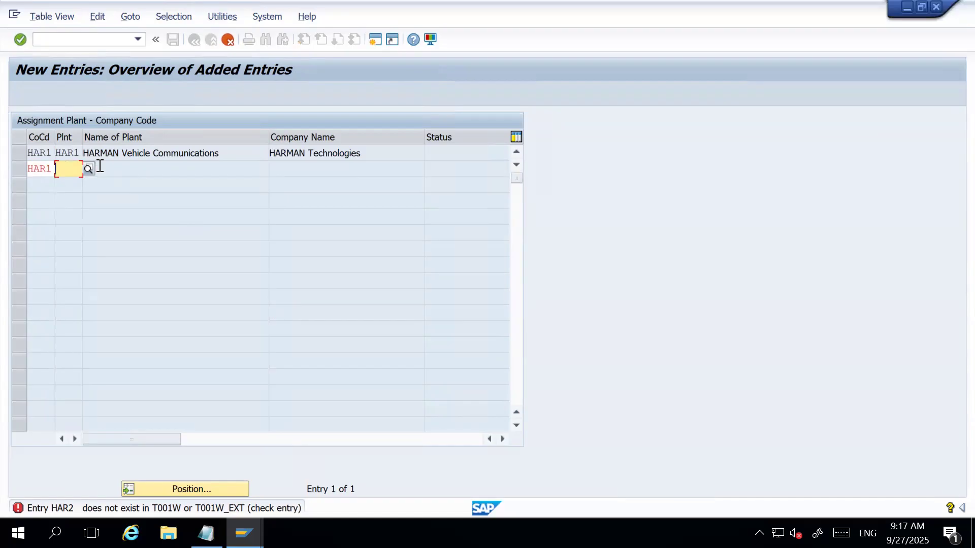
pyautogui.hotkey('shift', 'Tab')
pyautogui.press('Delete')
pyautogui.press('Return')
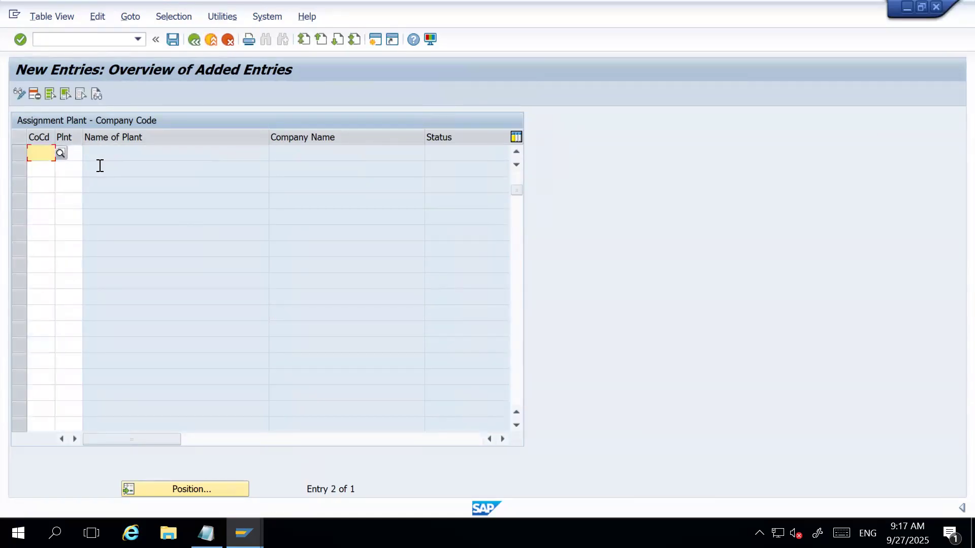
# Return to the implementation guide, collapse Logistics - General and expand the Materials Management assignments.
pyautogui.click(173, 39)
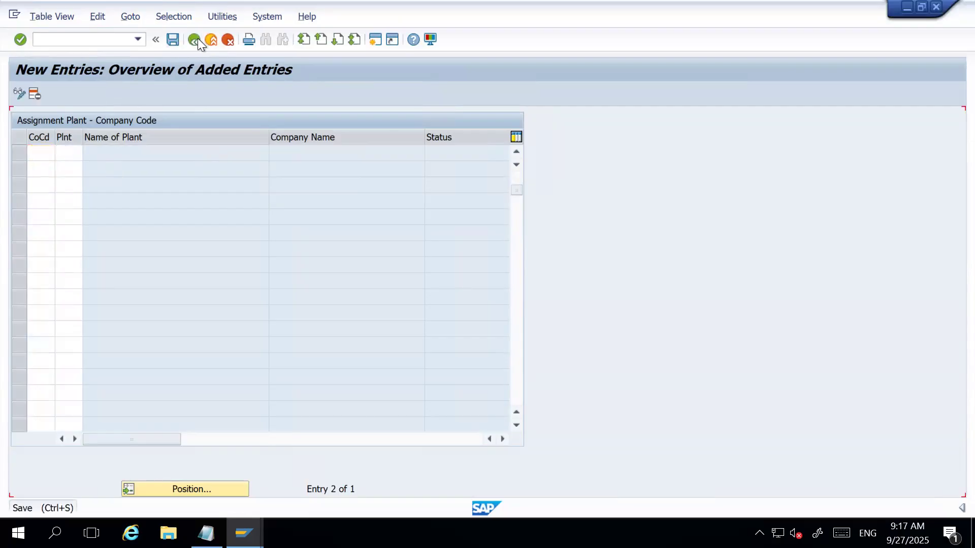
pyautogui.click(194, 39)
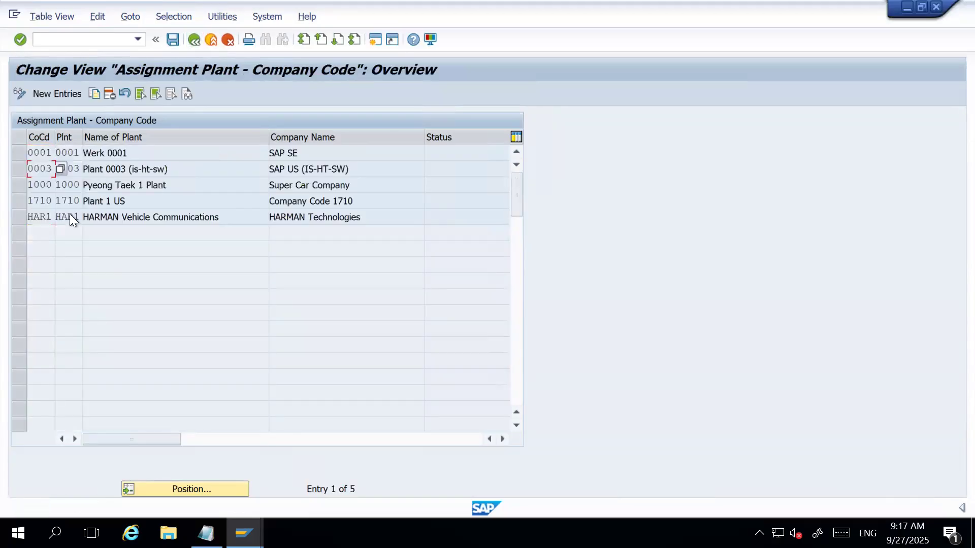
pyautogui.click(194, 39)
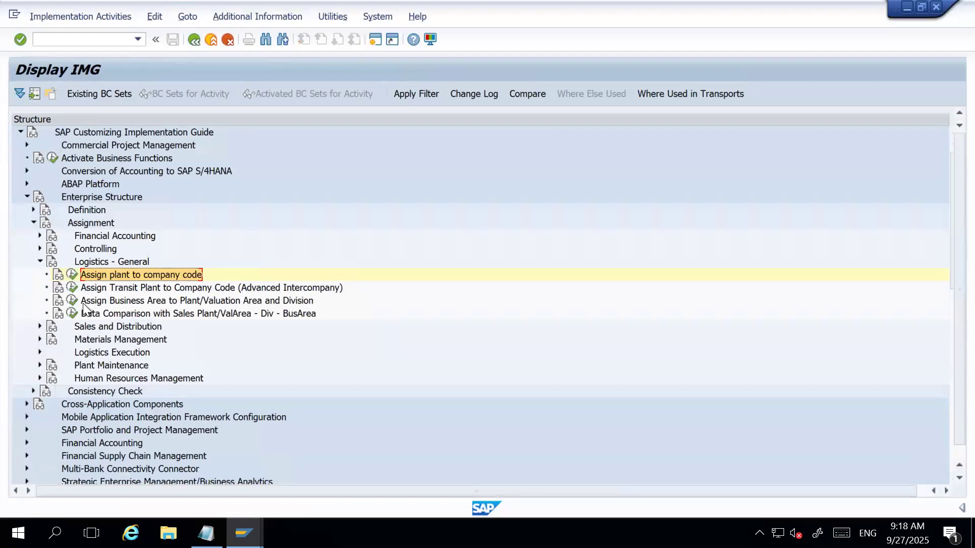
pyautogui.click(38, 262)
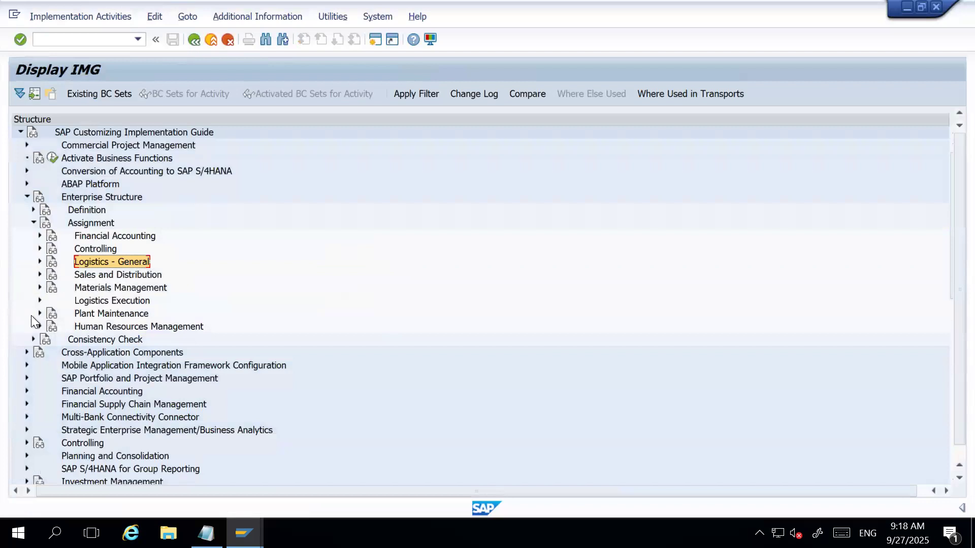
pyautogui.click(38, 287)
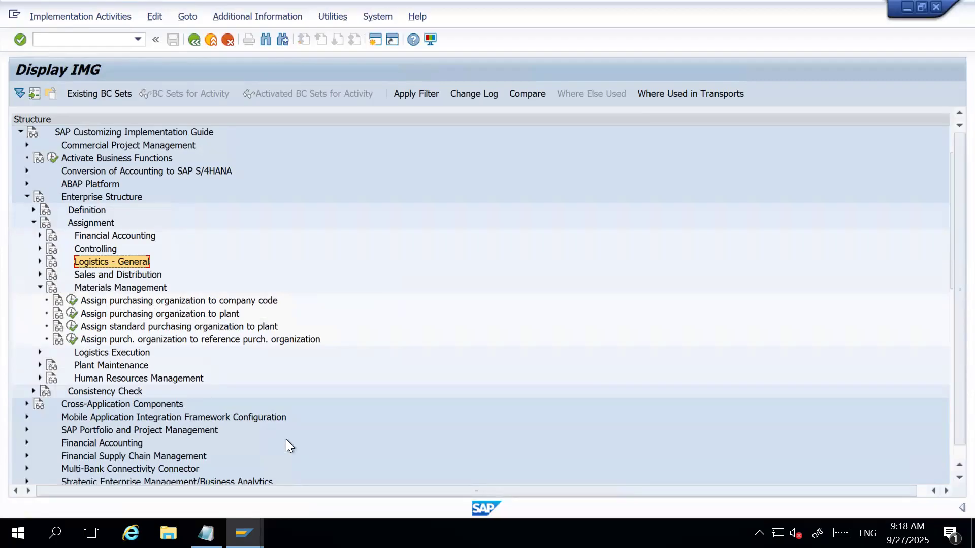
# Check the Notepad task list, then assign purchasing organization HAR1 to company code HAR1 and save.
pyautogui.click(206, 533)
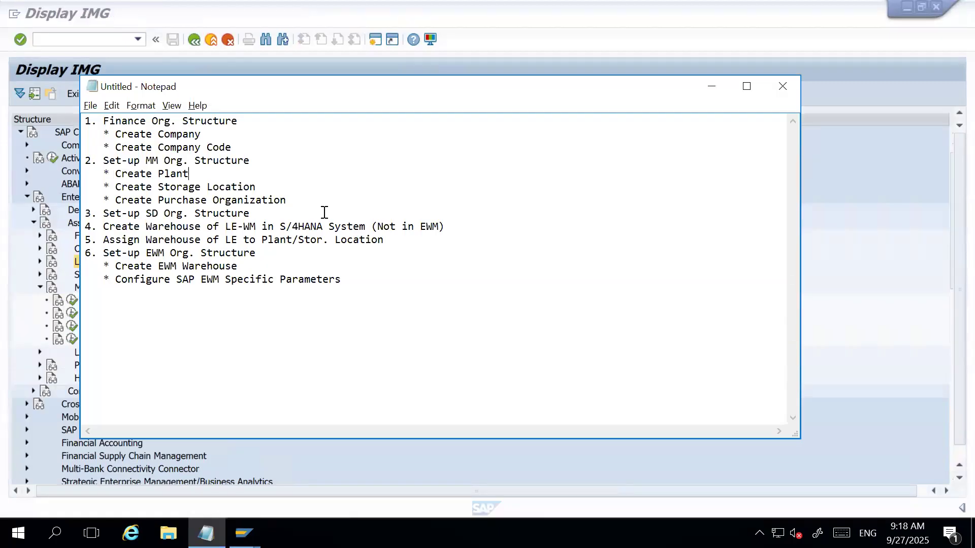
pyautogui.hotkey('alt', 'Tab')
pyautogui.click(75, 301)
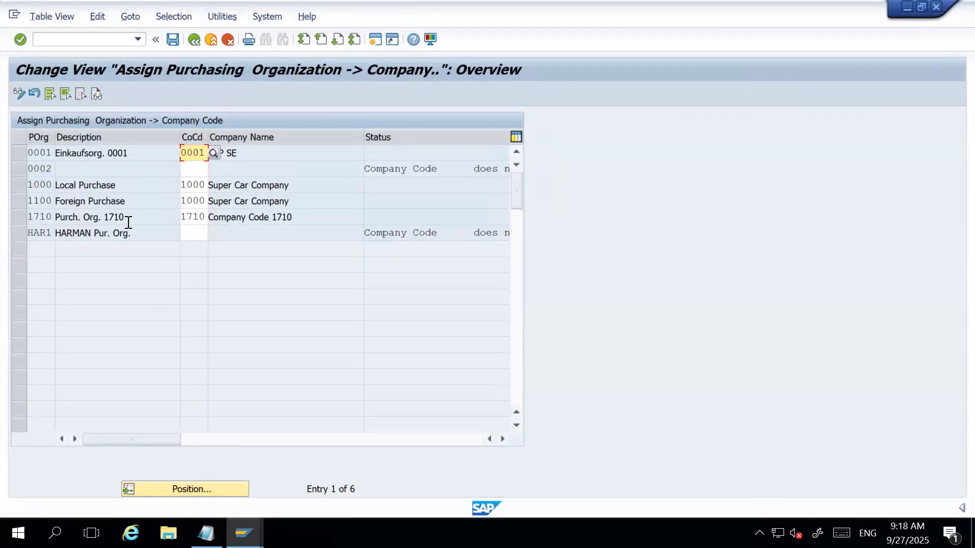
pyautogui.click(190, 234)
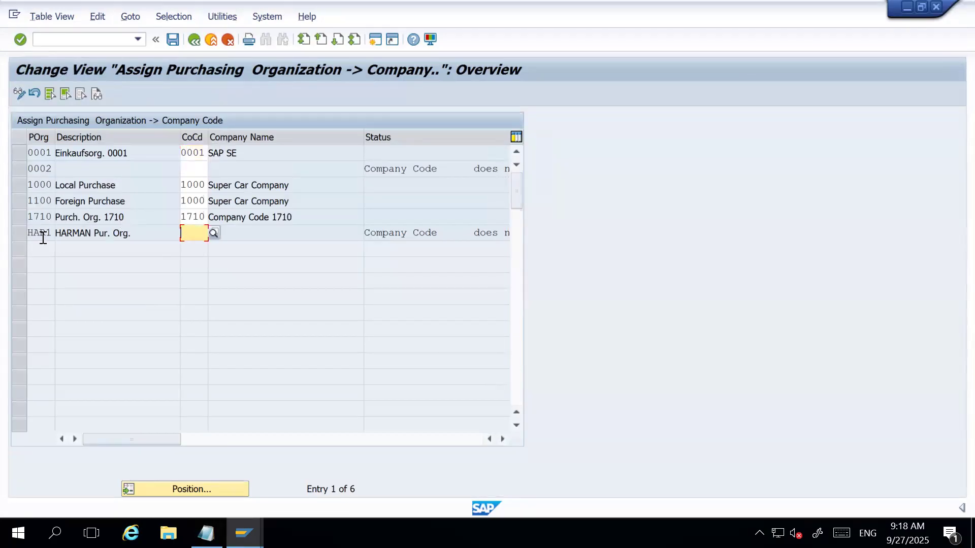
pyautogui.write('HAR1')
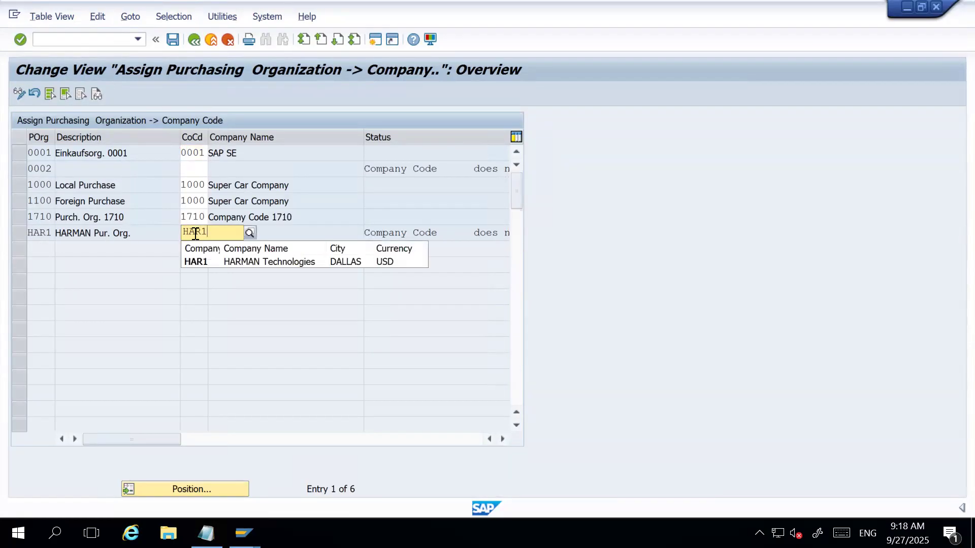
pyautogui.press('Down')
pyautogui.press('Return')
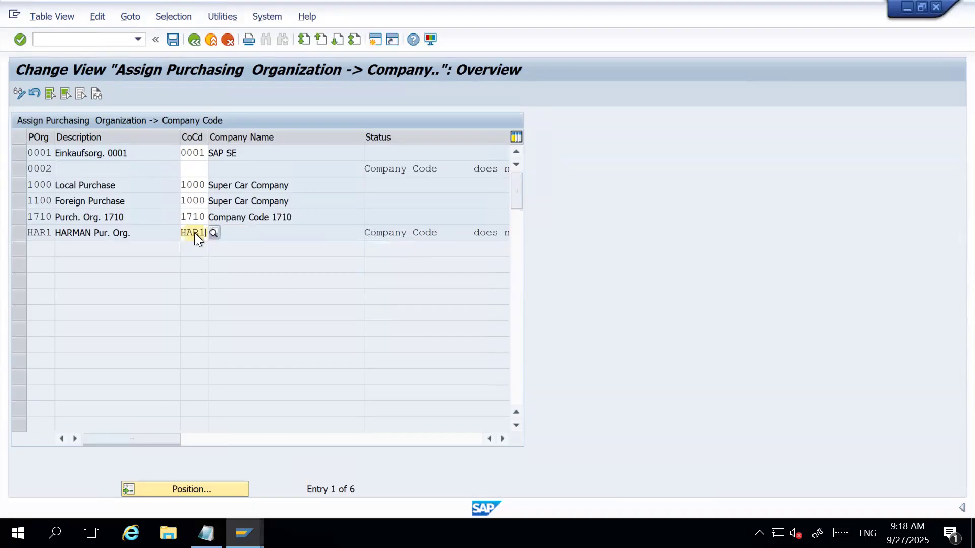
pyautogui.hotkey('ctrl', 's')
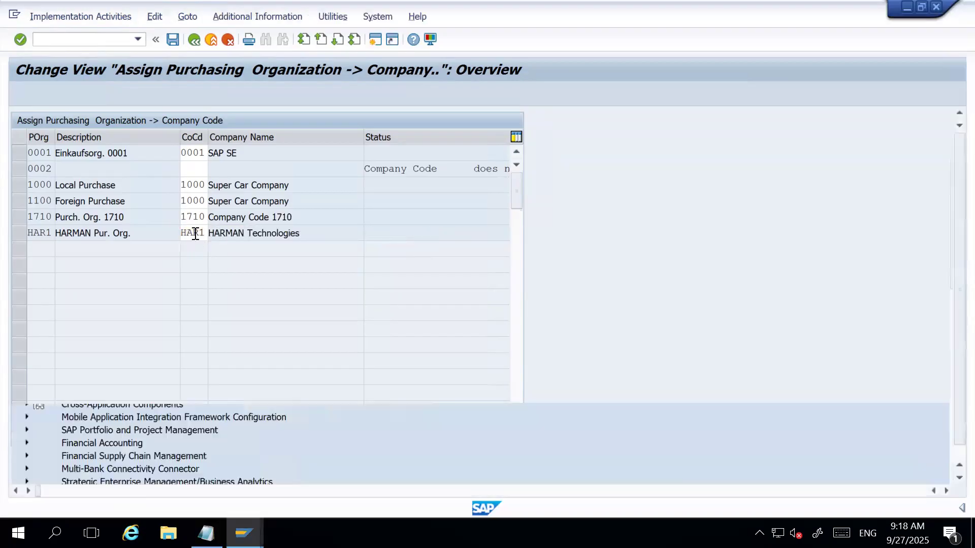
# Leave the purchasing organization to company code assignment and switch to the task list in Notepad.
pyautogui.press('Return')
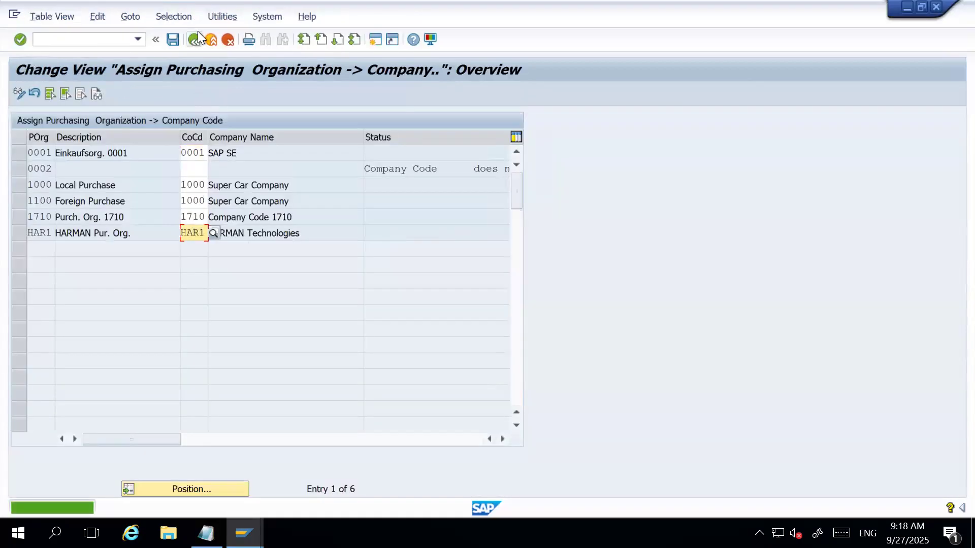
pyautogui.click(195, 38)
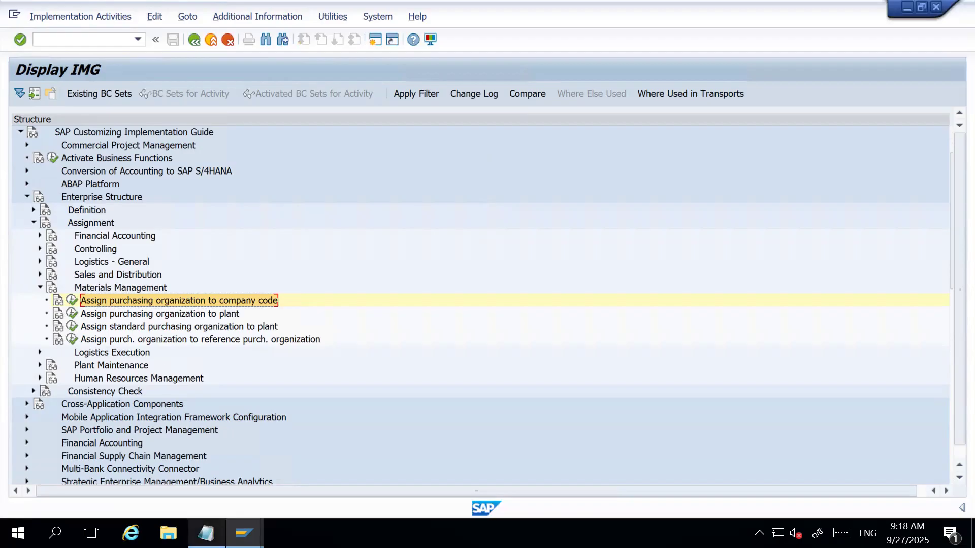
pyautogui.click(205, 533)
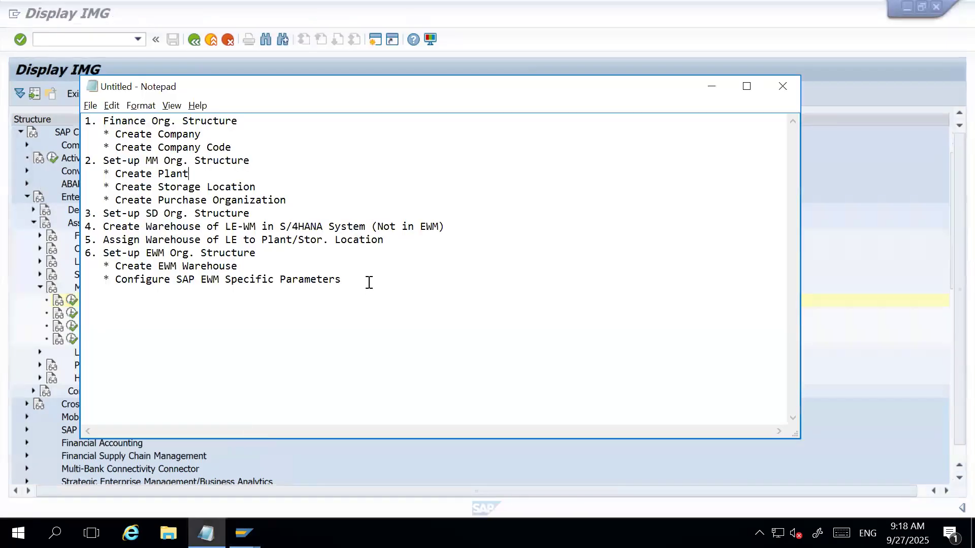
# Add the line "MM: Purchasing > Inventory > Vendor Invoice" below the task list, separated by blank lines.
pyautogui.press('Return')
pyautogui.press('Return')
pyautogui.press('Return')
pyautogui.write('MM: Purchasing > Inveno')
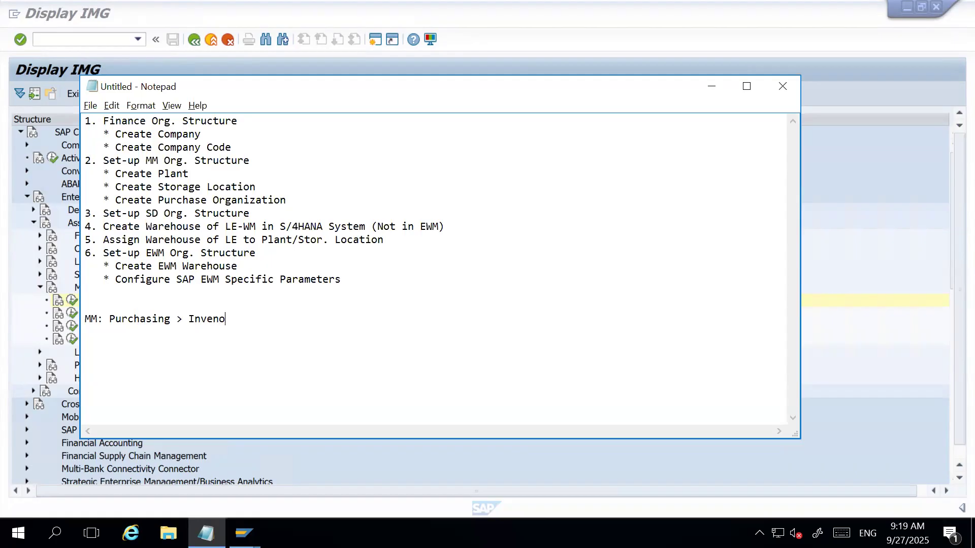
pyautogui.press('BackSpace')
pyautogui.write('tory')
pyautogui.write(' > ')
pyautogui.write('Inco')
pyautogui.press('BackSpace')
pyautogui.press('BackSpace')
pyautogui.press('BackSpace')
pyautogui.press('BackSpace')
pyautogui.write('Vendor Invoice ')
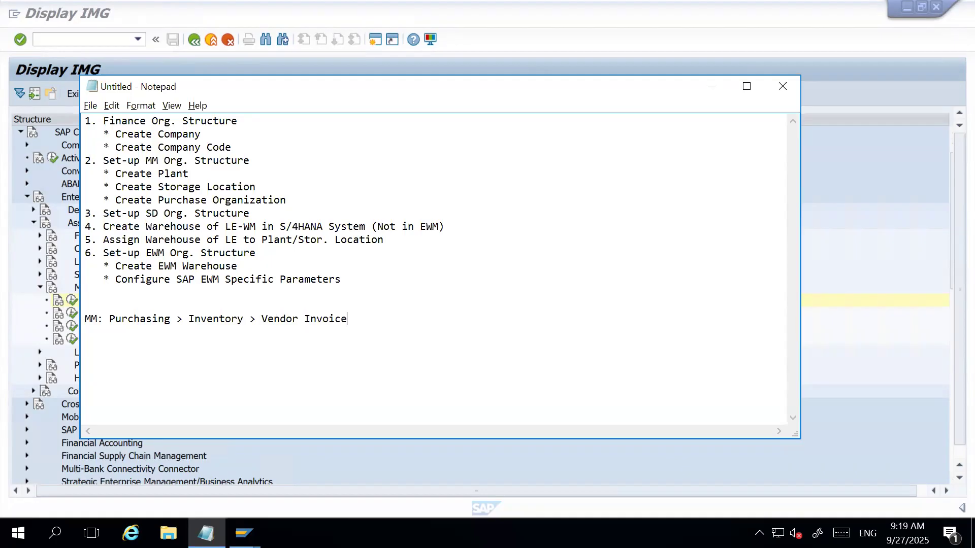
pyautogui.write('SD: SAl')
# Add the line "SD: Sales Order > Delivery > Customer Invoice" below the MM line.
pyautogui.press('BackSpace')
pyautogui.press('BackSpace')
pyautogui.write('ales')
pyautogui.write('Order > Delivery')
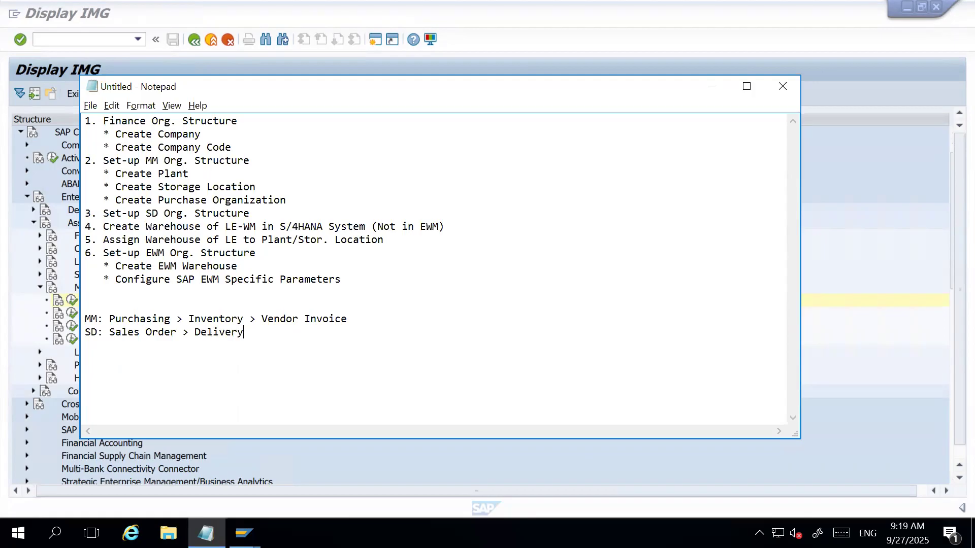
pyautogui.write(' > Customer Invoice')
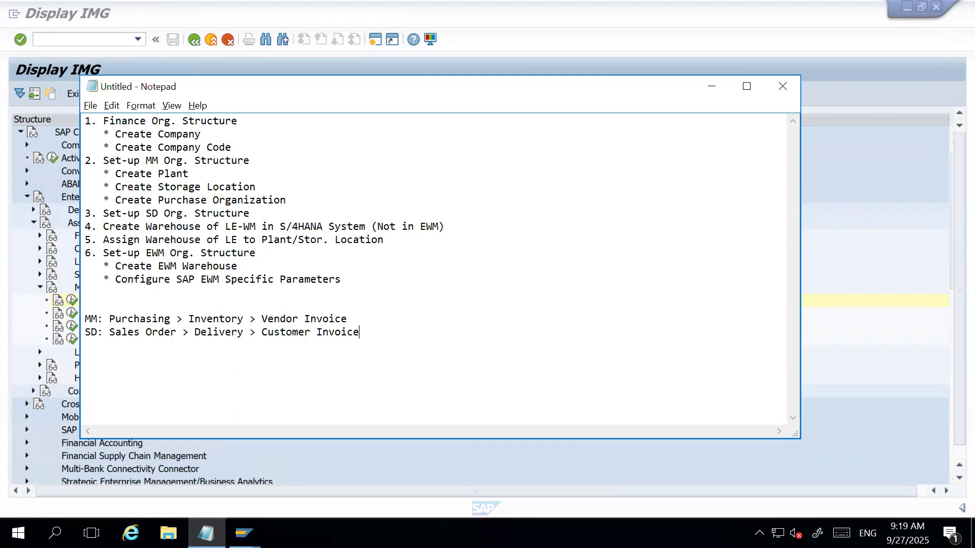
# Change "Invoice" to "Invoicing" at the end of both the SD line and the MM line.
pyautogui.press('BackSpace')
pyautogui.write('ing')
pyautogui.press('Up')
pyautogui.press('BackSpace')
pyautogui.write('ing')
# Add the line "EWM: Delivery in S/4HANA > EWM" below the SD line, after a blank line.
pyautogui.click(409, 331)
pyautogui.press('Return')
pyautogui.press('Return')
pyautogui.write('EWM: De')
pyautogui.moveTo(244, 319); pyautogui.dragTo(188, 320)
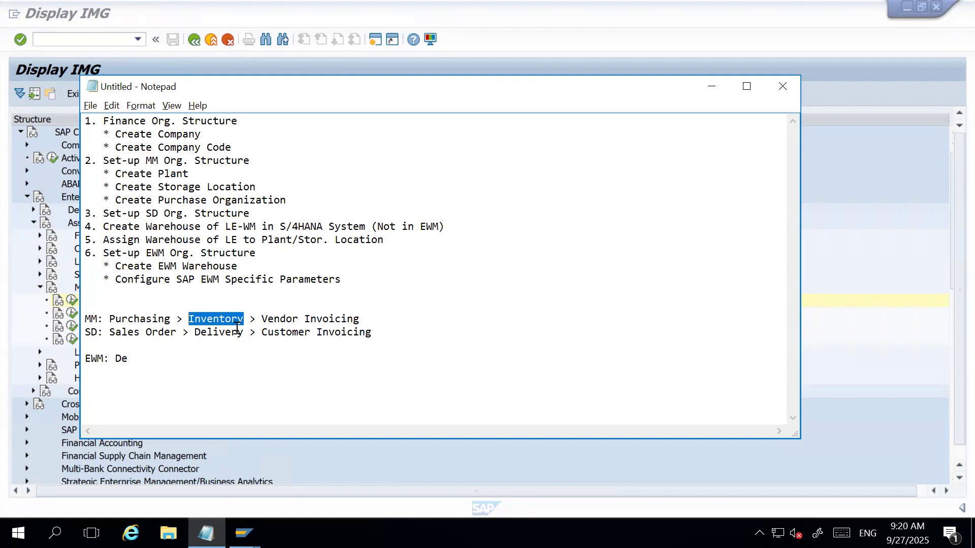
pyautogui.click(179, 354)
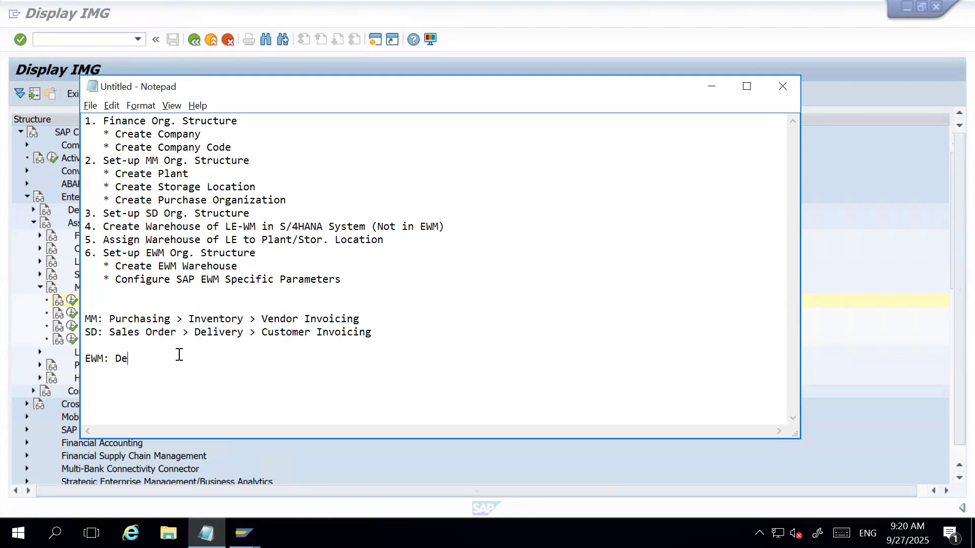
pyautogui.write('livery')
pyautogui.write(' >')
pyautogui.press('BackSpace')
pyautogui.press('BackSpace')
pyautogui.write('in S/4HANA > EWM')
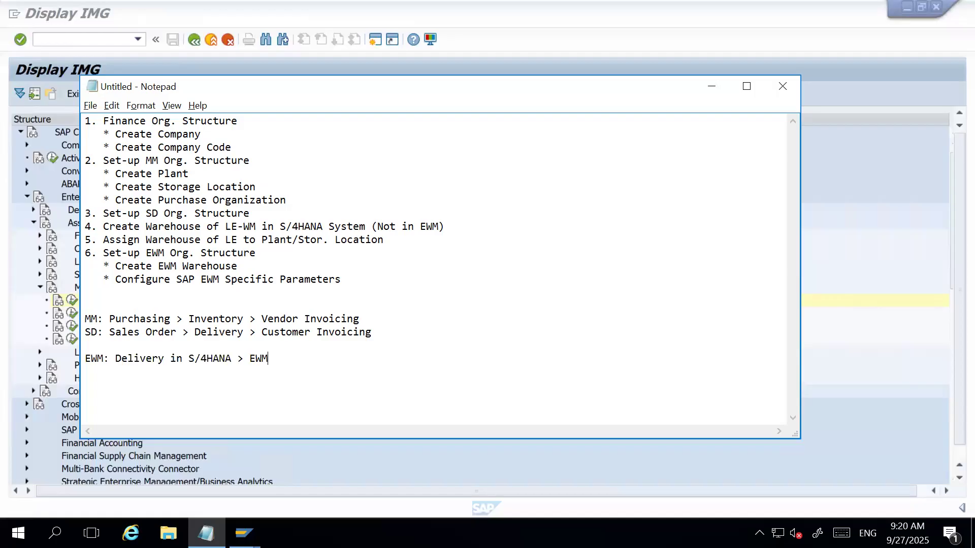
# Point out the EWM, inventory, delivery and invoicing stages in the notes, then reword "Purchasing" as "Purchase Order" in the MM line.
pyautogui.moveTo(250, 359); pyautogui.dragTo(286, 359)
pyautogui.click(284, 361)
pyautogui.click(208, 320)
pyautogui.click(219, 333)
pyautogui.click(367, 320)
pyautogui.moveTo(114, 319); pyautogui.dragTo(163, 314)
pyautogui.click(171, 315)
pyautogui.press('BackSpace')
pyautogui.press('BackSpace')
pyautogui.press('BackSpace')
pyautogui.write('e Order')
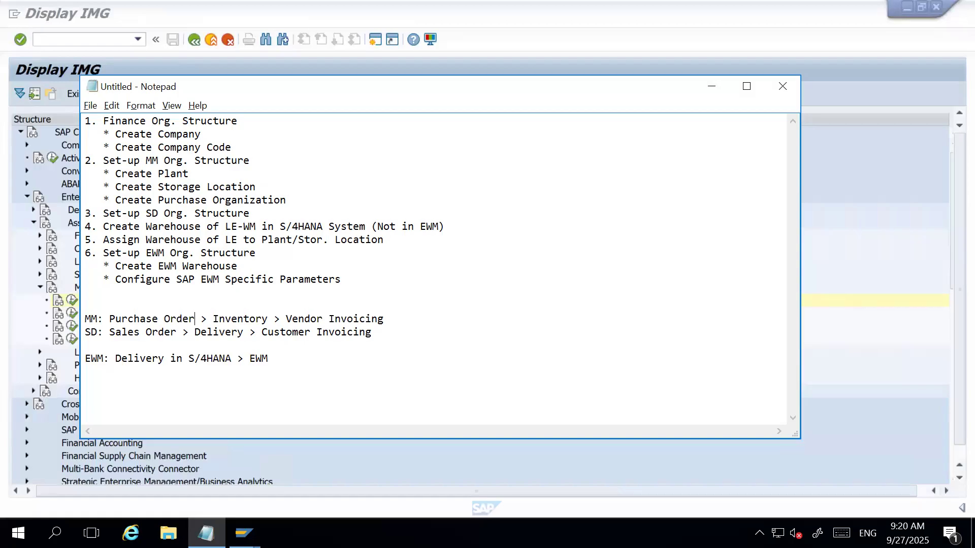
# Switch back to SAP and review the Materials Management assignment of purchasing organizations to company codes.
pyautogui.click(275, 358)
pyautogui.click(717, 90)
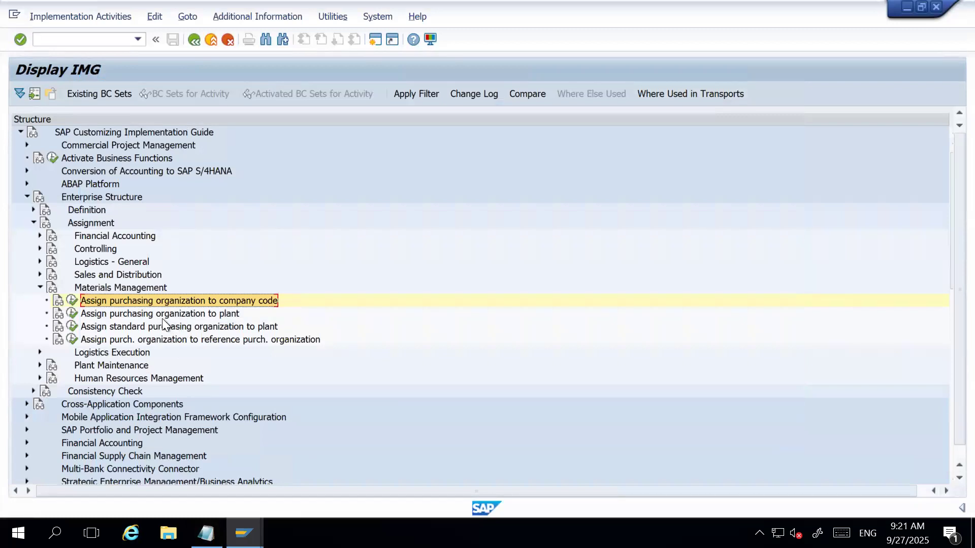
pyautogui.click(96, 289)
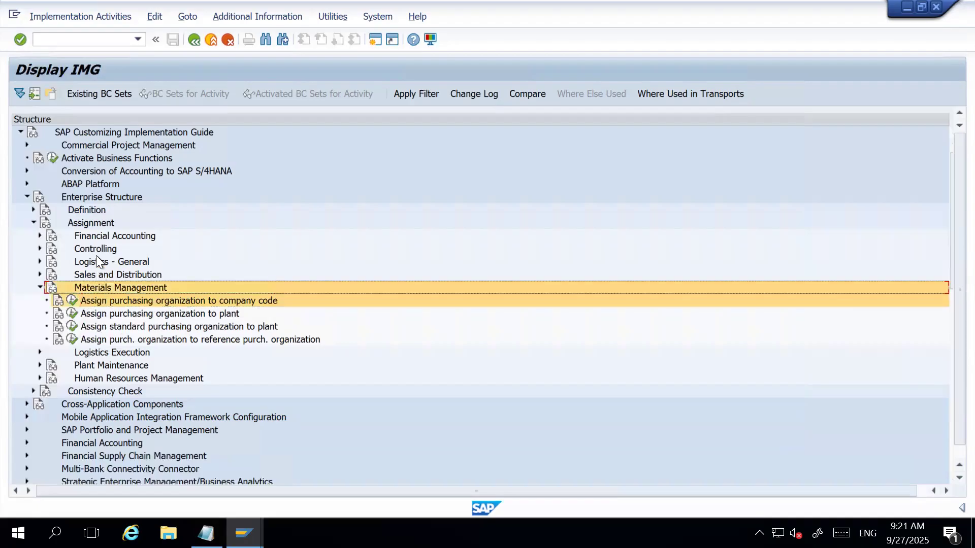
pyautogui.click(93, 223)
pyautogui.click(87, 197)
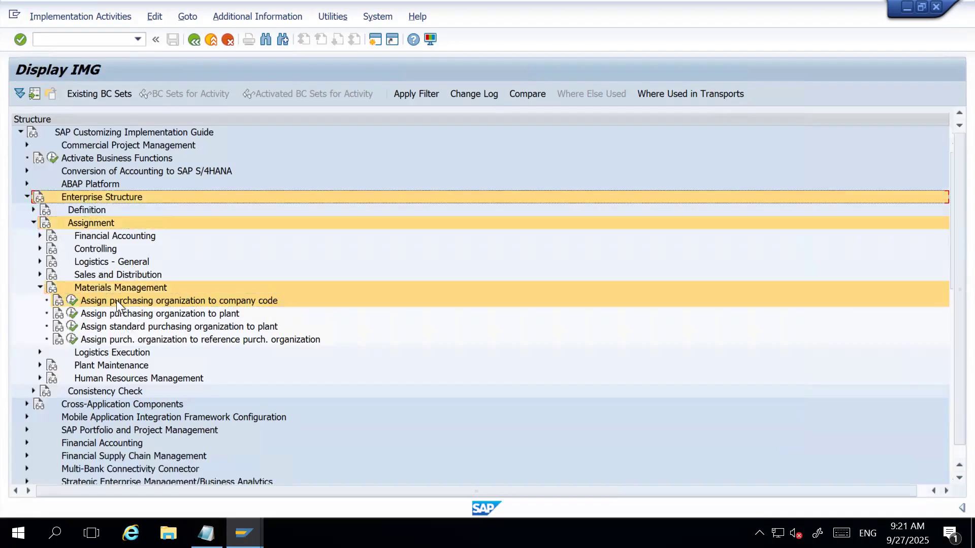
pyautogui.click(72, 301)
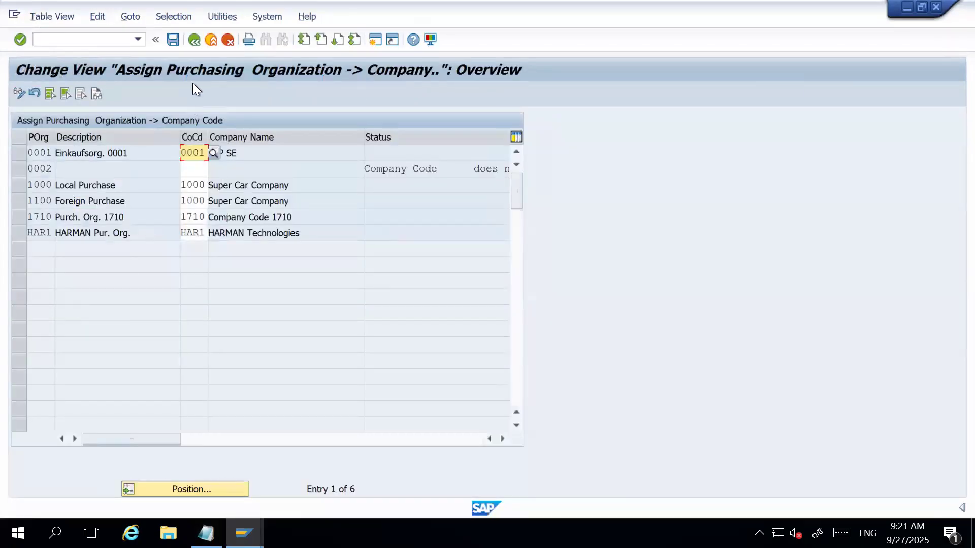
pyautogui.click(194, 39)
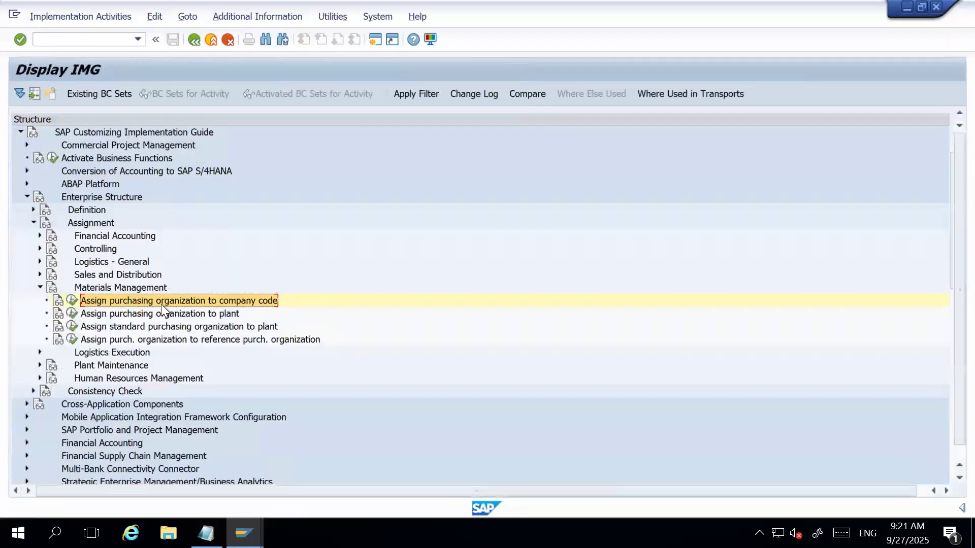
# View the purchasing organization to plant assignment and highlight its path through Enterprise Structure, Assignment and Materials Management.
pyautogui.click(153, 314)
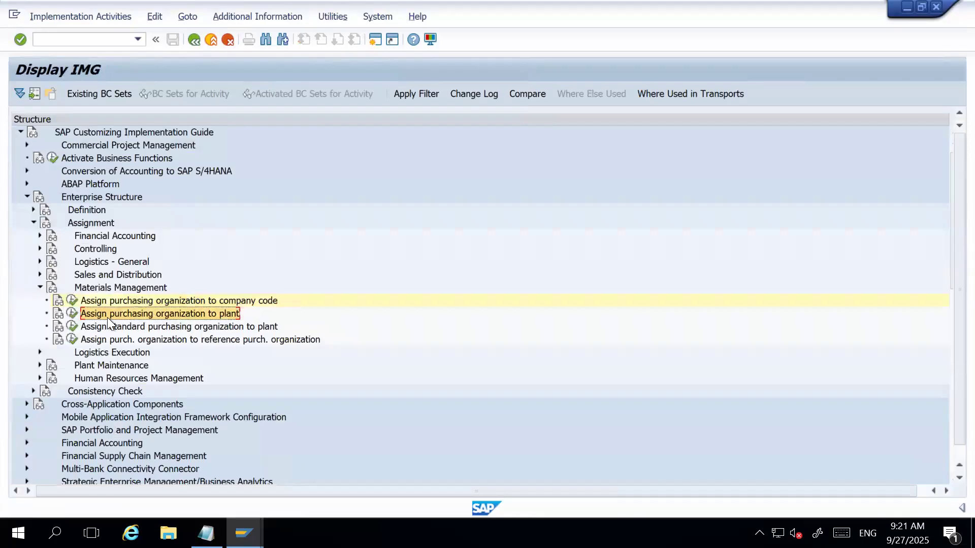
pyautogui.click(74, 314)
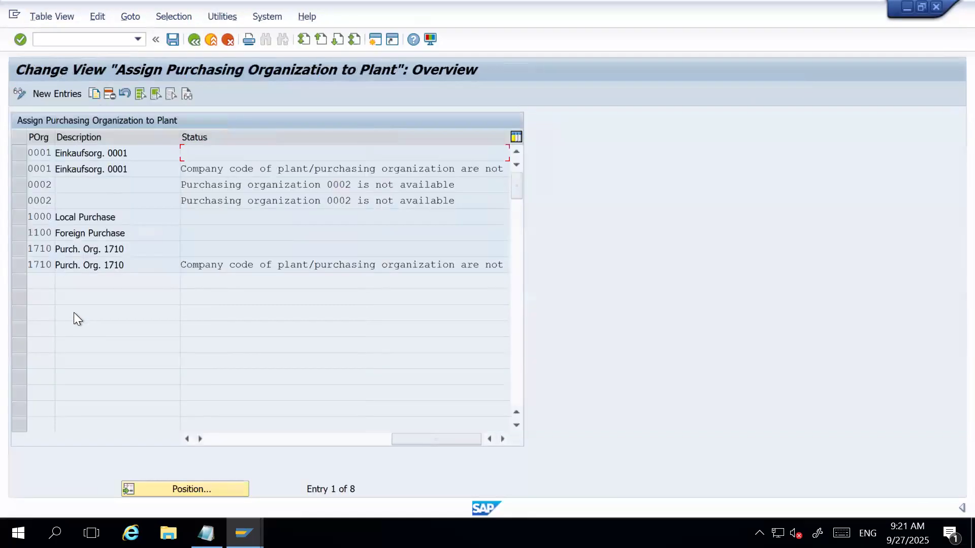
pyautogui.click(193, 39)
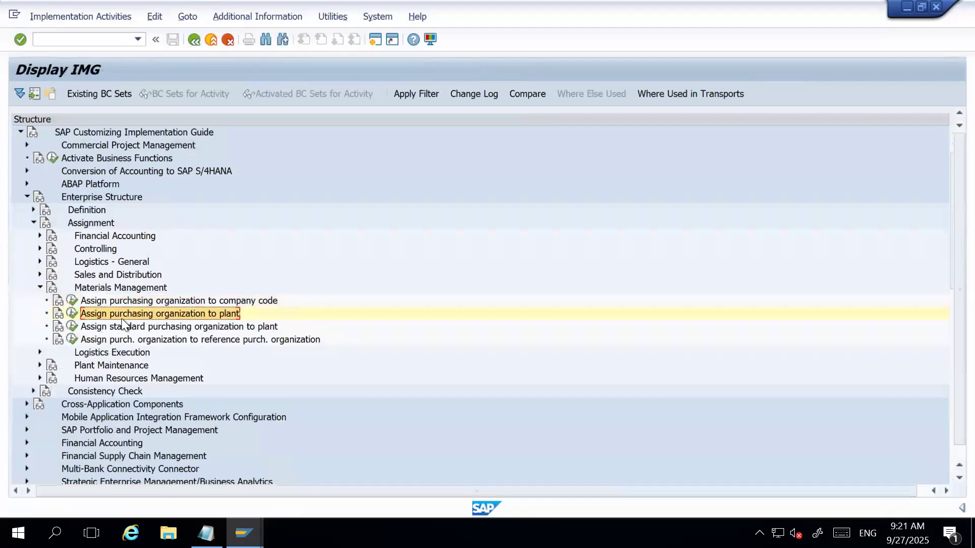
pyautogui.keyDown('ctrl'); pyautogui.click(99, 290); pyautogui.keyUp('ctrl')
pyautogui.keyDown('ctrl'); pyautogui.click(84, 224); pyautogui.keyUp('ctrl')
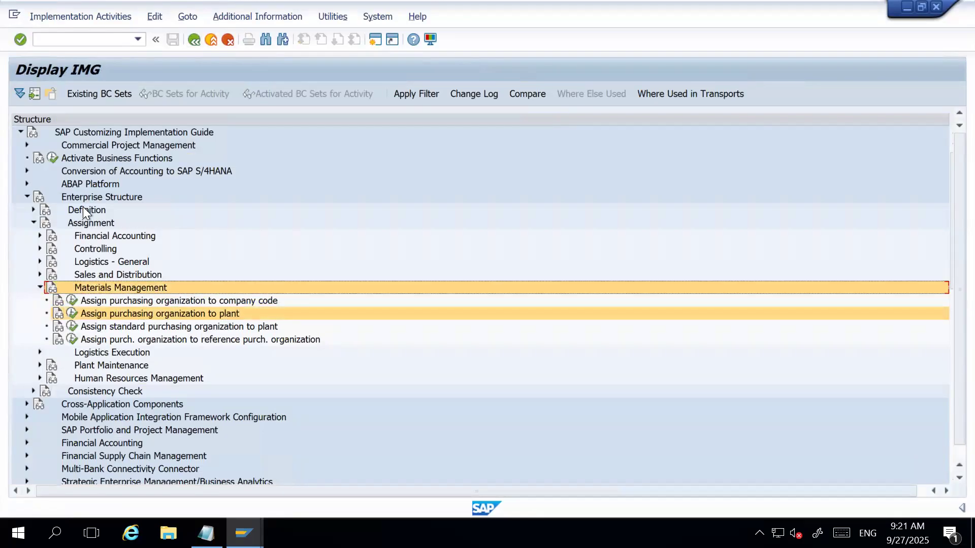
pyautogui.keyDown('ctrl'); pyautogui.click(82, 195); pyautogui.keyUp('ctrl')
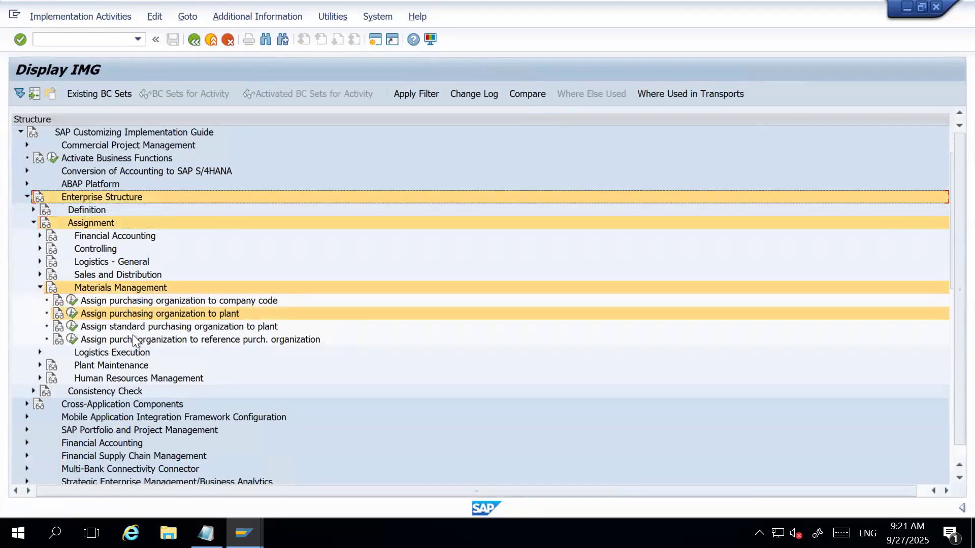
# Delete the assignment of plant HAR1 to purchasing organization 1710 and save the change.
pyautogui.click(75, 315)
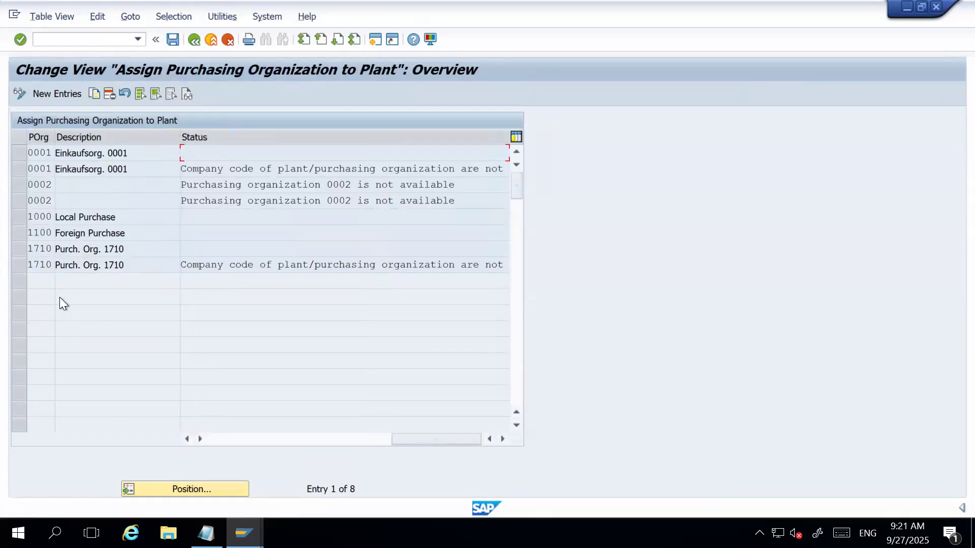
pyautogui.moveTo(409, 439); pyautogui.dragTo(199, 444)
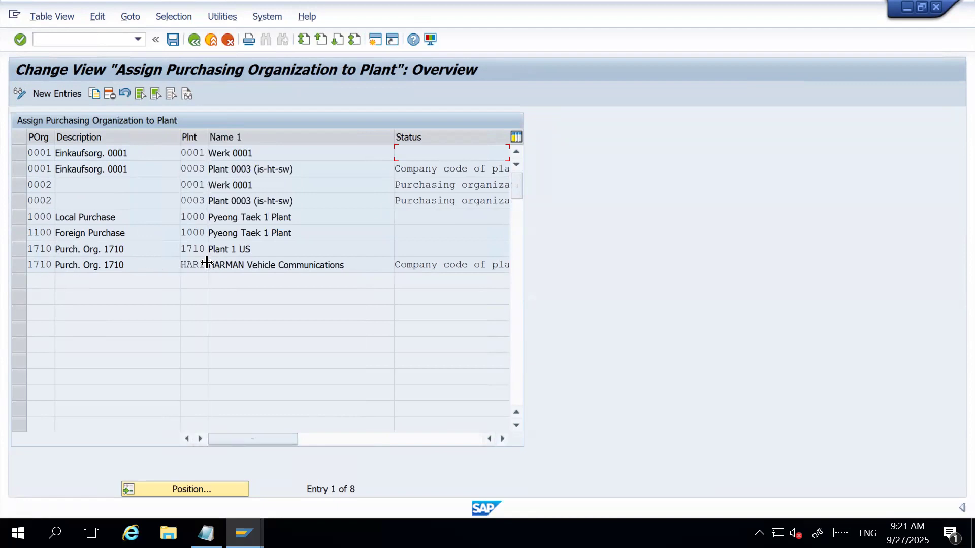
pyautogui.click(64, 268)
pyautogui.click(23, 266)
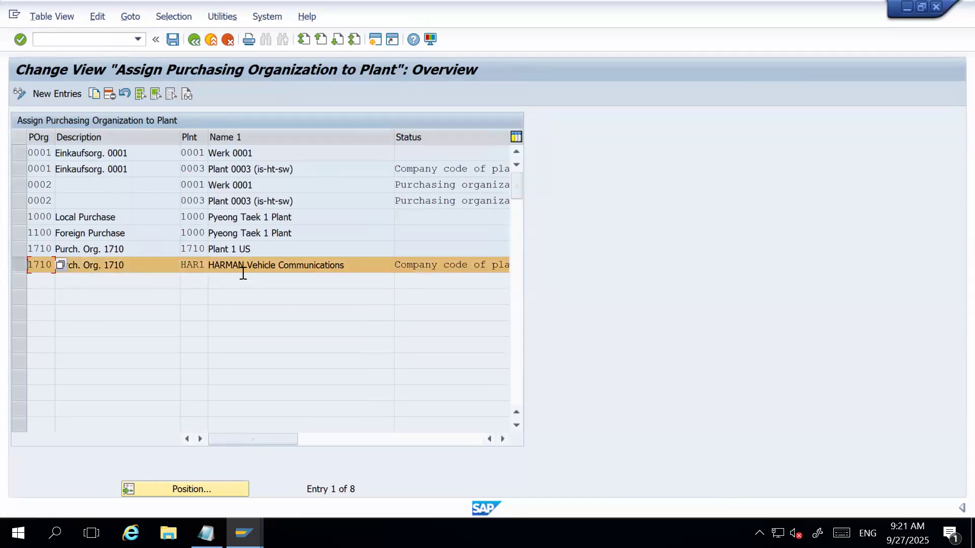
pyautogui.click(108, 96)
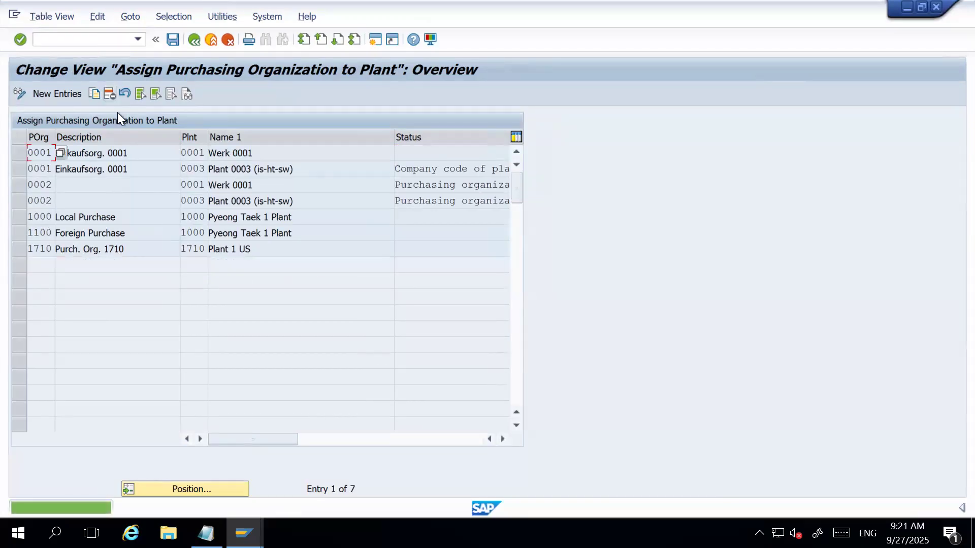
pyautogui.click(172, 39)
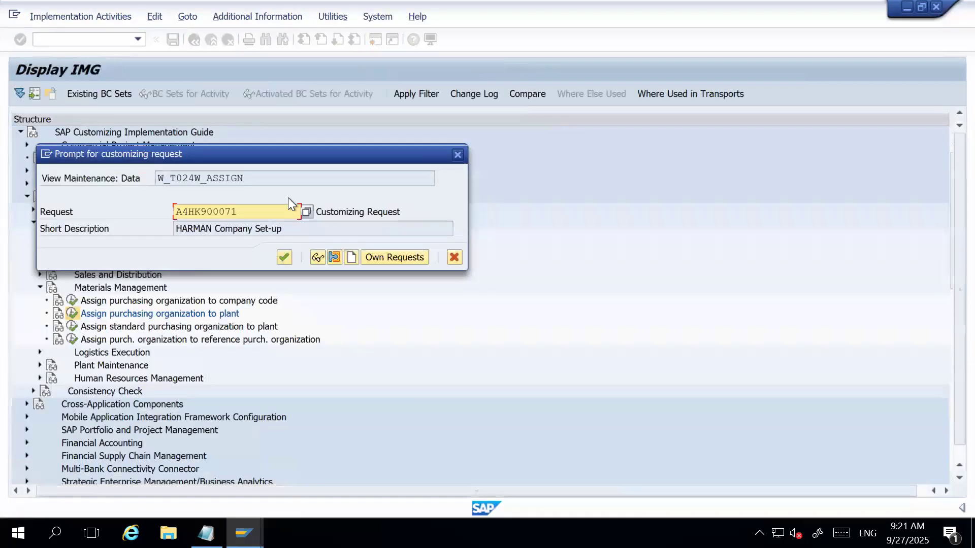
pyautogui.click(284, 256)
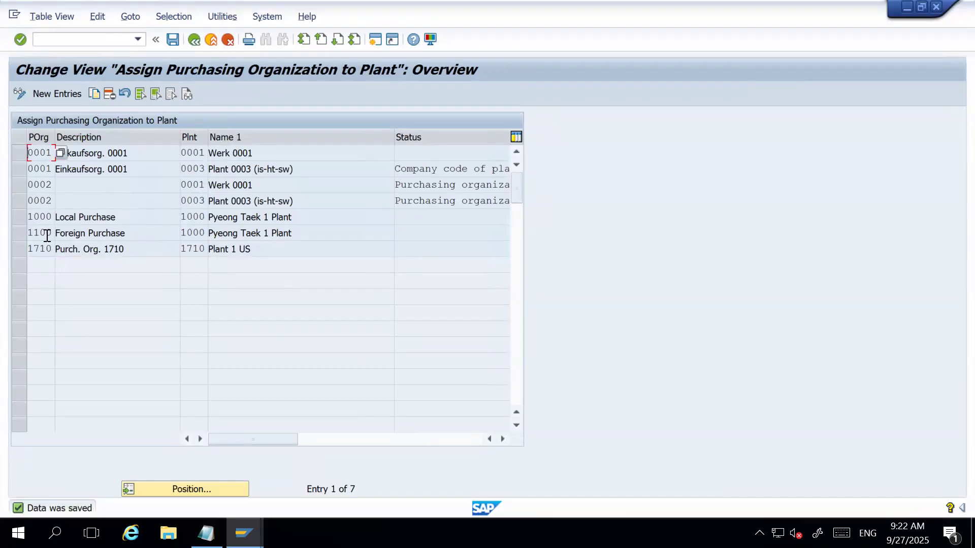
# Add a new entry assigning purchasing organization HAR1 to plant HAR1, save it and leave the assignment.
pyautogui.click(62, 95)
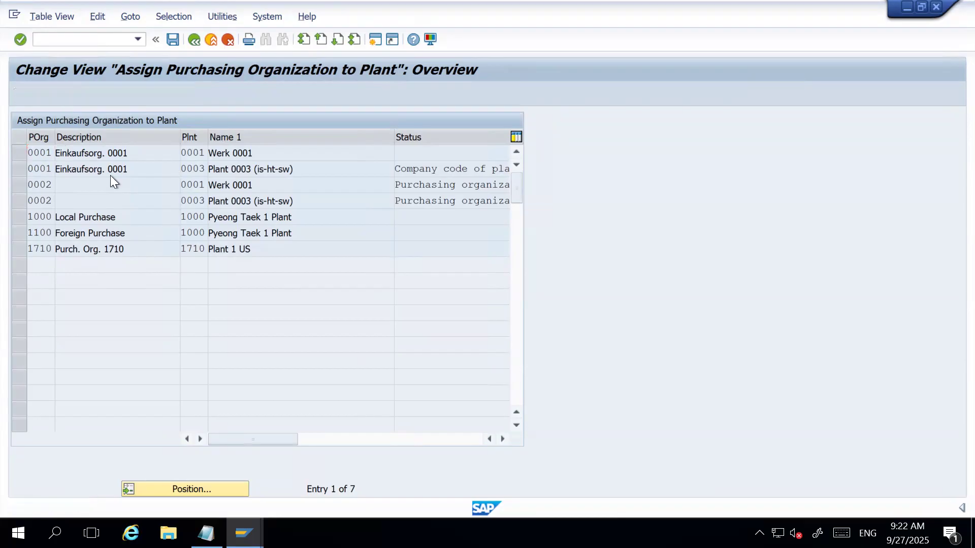
pyautogui.write('HAR')
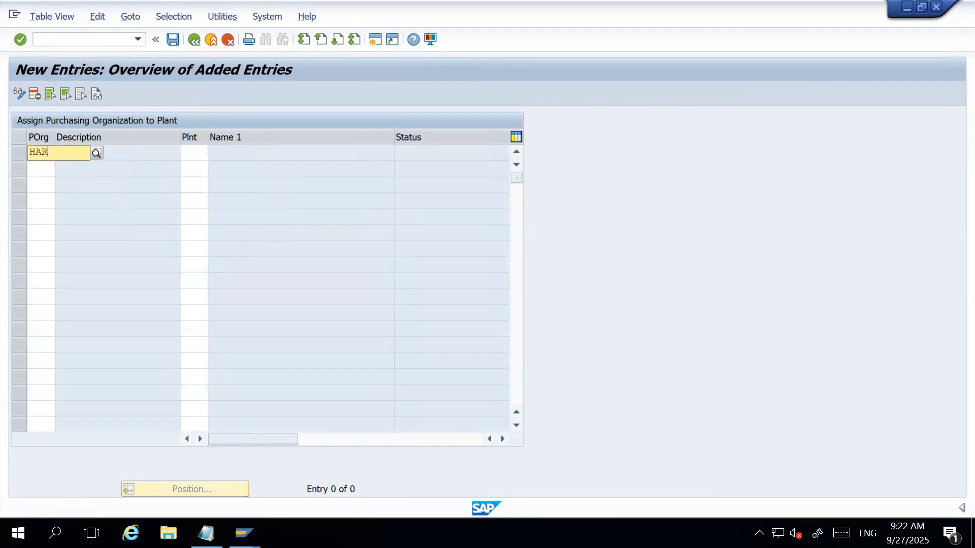
pyautogui.write('1')
pyautogui.press('Tab')
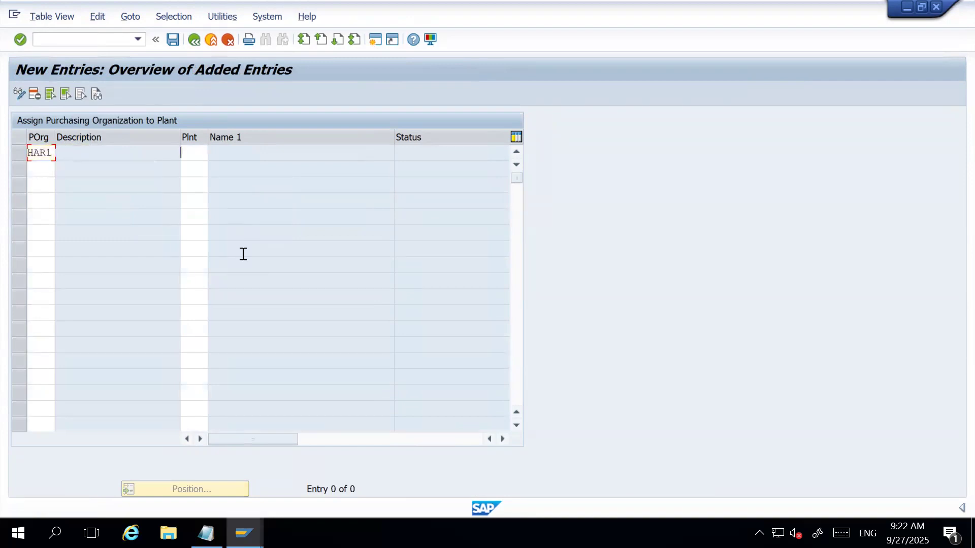
pyautogui.write('HAR1')
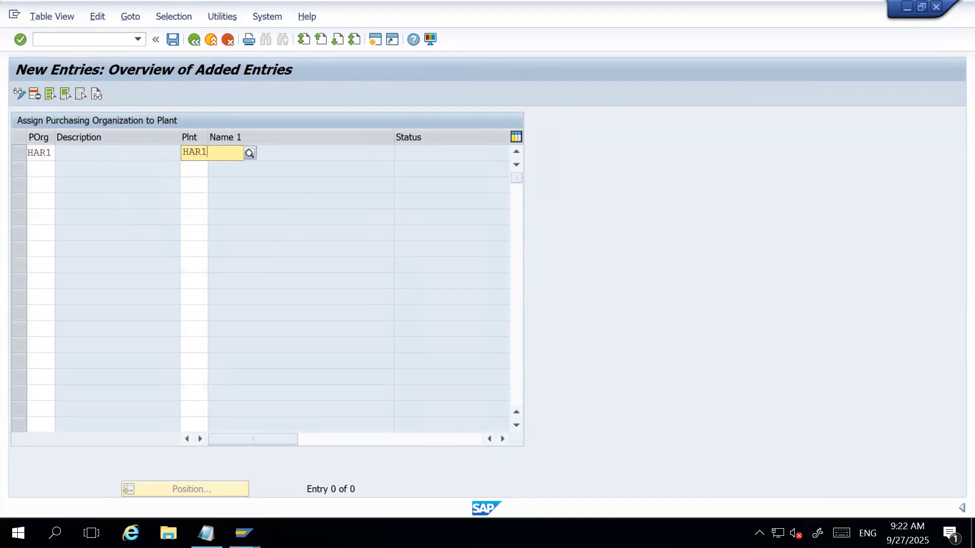
pyautogui.press('Down')
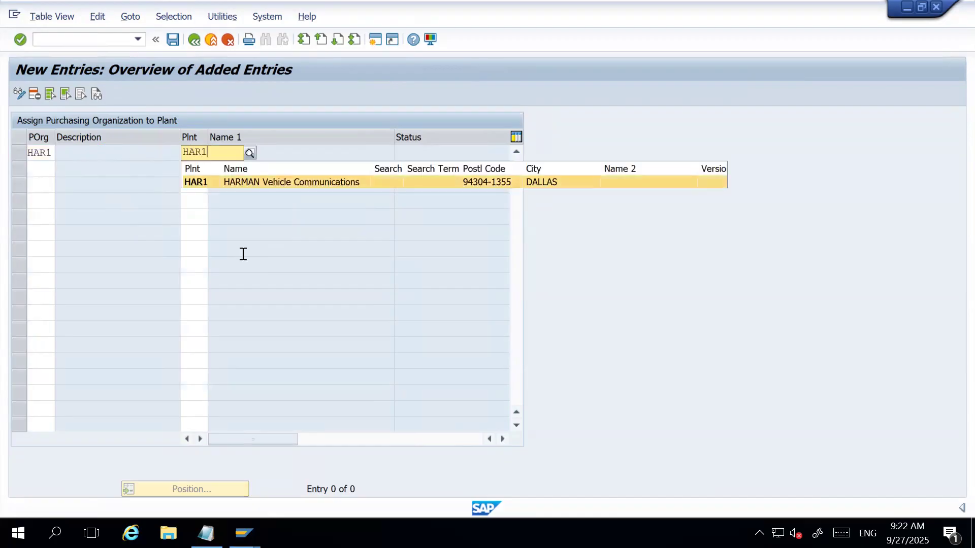
pyautogui.press('Return')
pyautogui.press('Return')
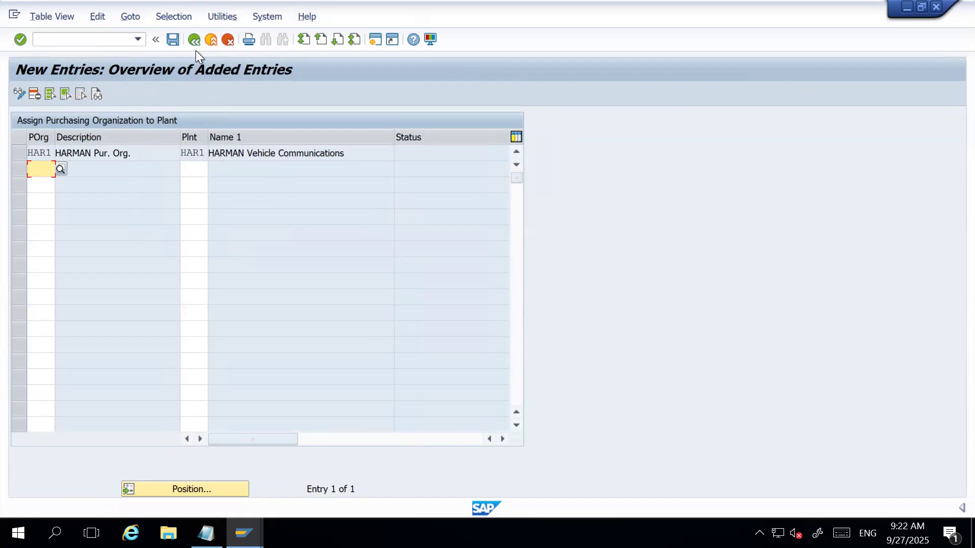
pyautogui.click(175, 38)
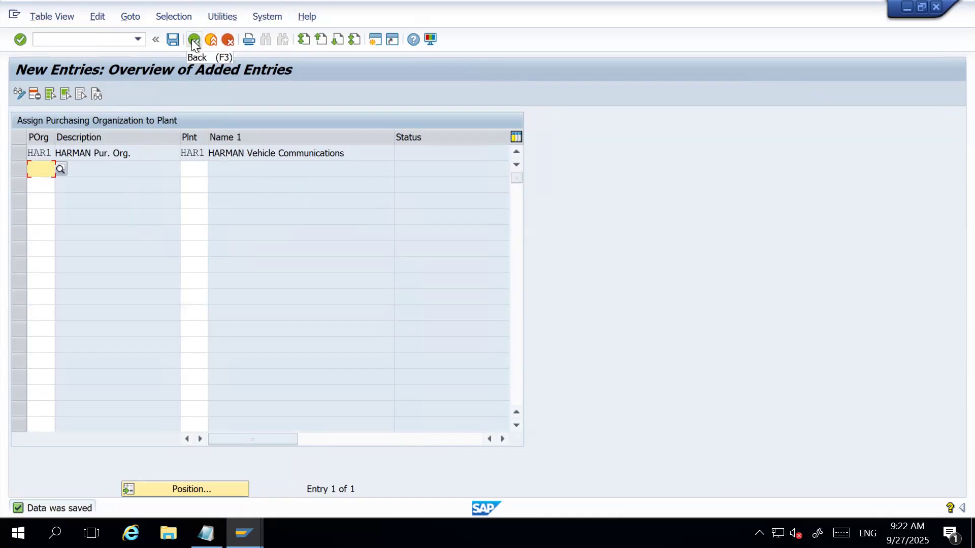
pyautogui.click(193, 40)
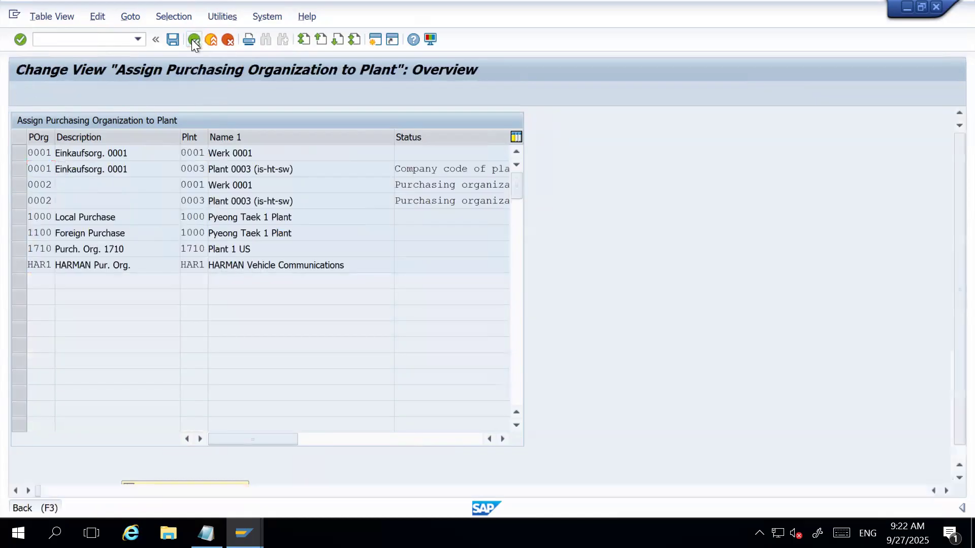
# Leave the purchasing organization assignment and locate the shipping point to plant assignment under Logistics Execution.
pyautogui.click(193, 40)
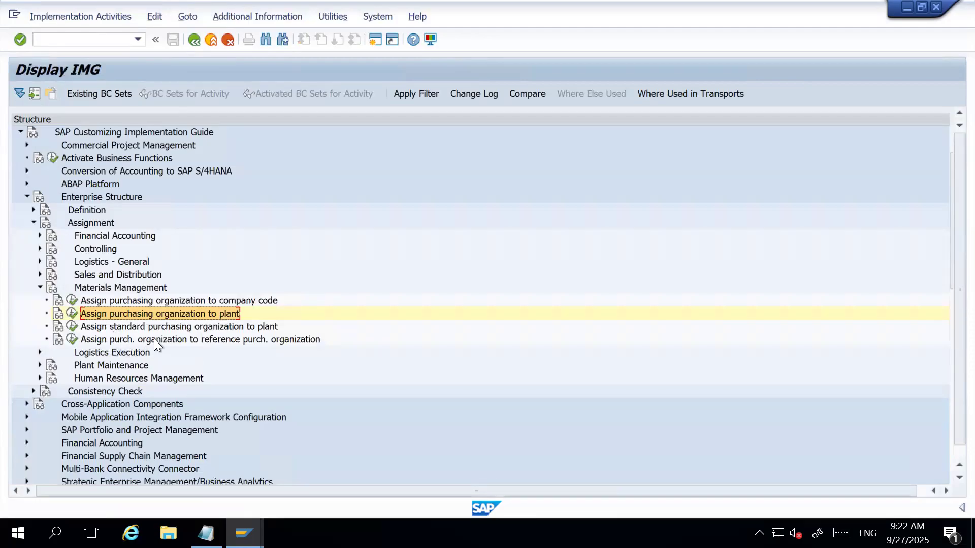
pyautogui.click(39, 285)
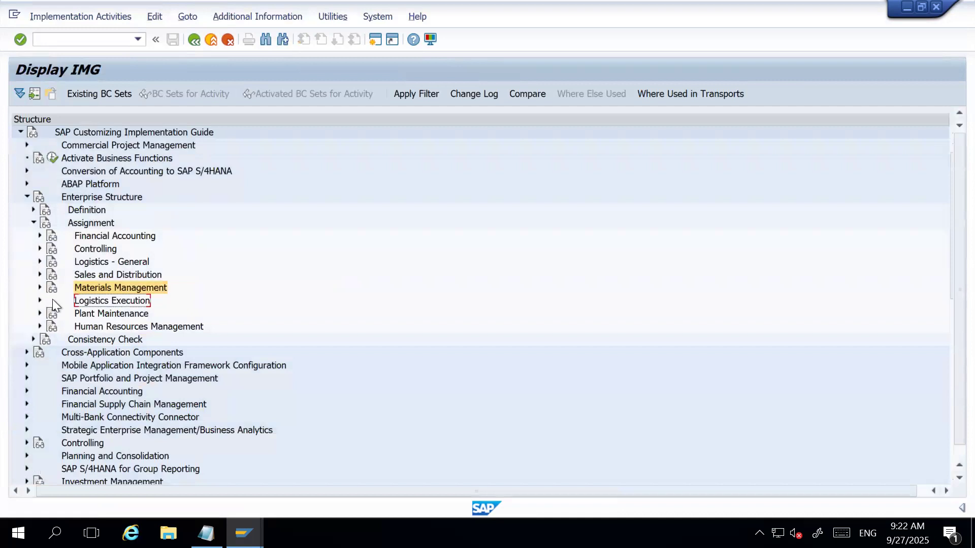
pyautogui.click(41, 300)
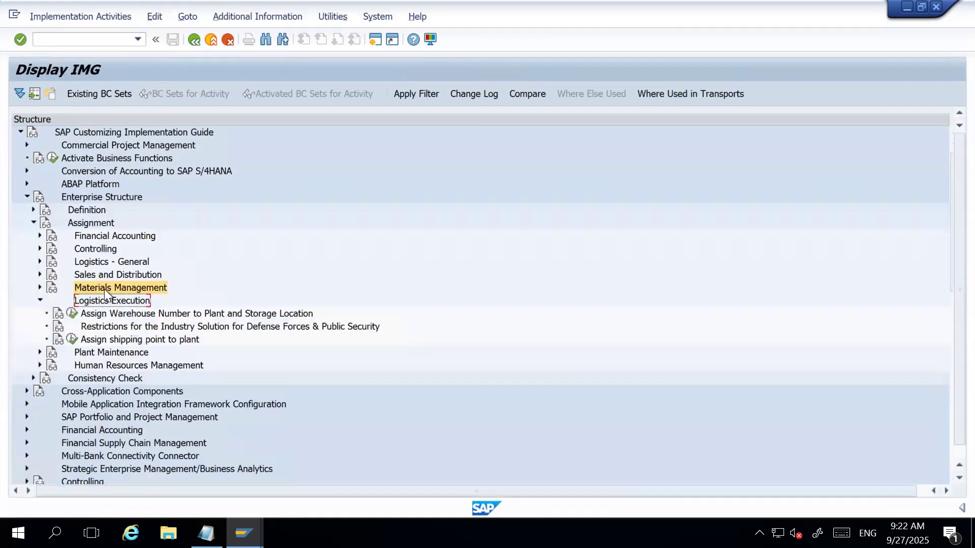
pyautogui.click(131, 340)
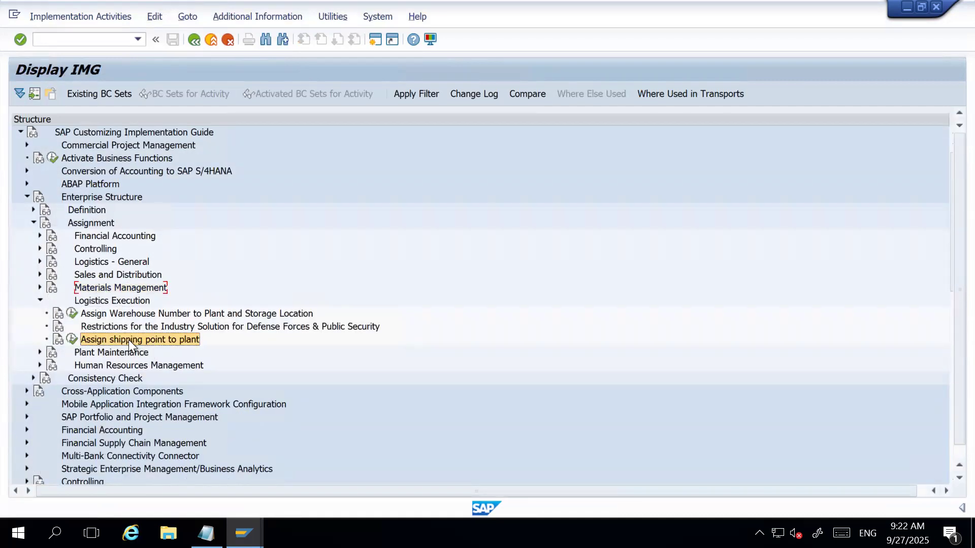
# Switch to Notepad and add the line "* Create Shipping Point" under "3. Set-up SD Org. Structure".
pyautogui.click(205, 533)
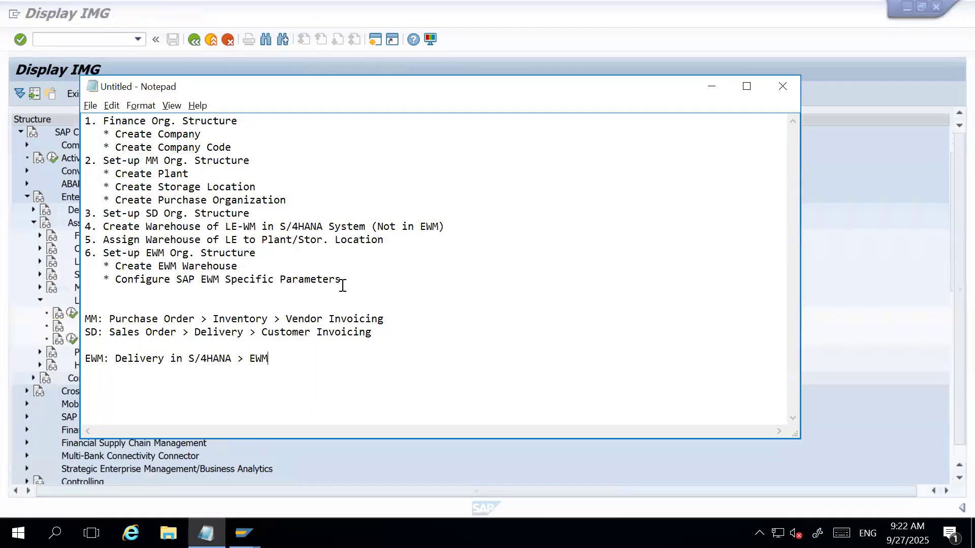
pyautogui.click(263, 214)
pyautogui.press('Return')
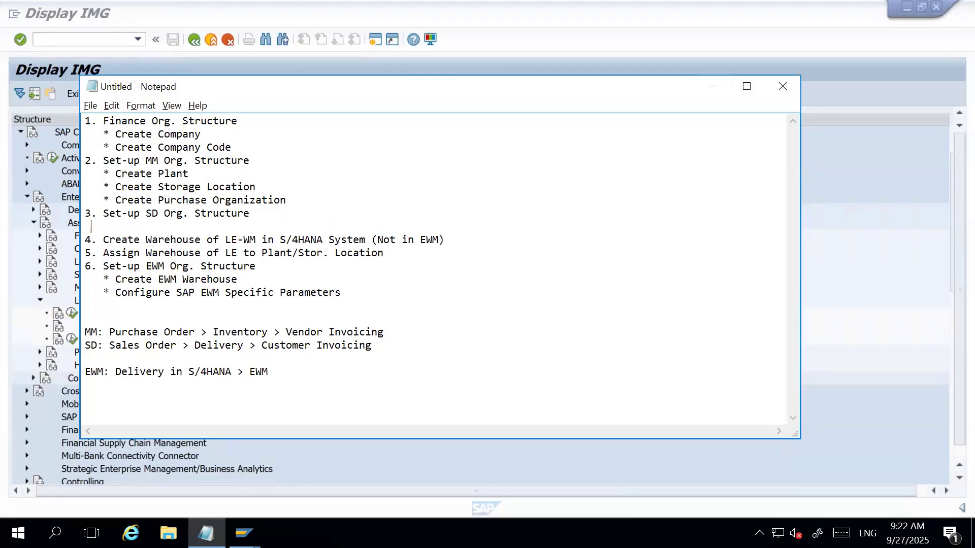
pyautogui.write('* Create Shipping Point')
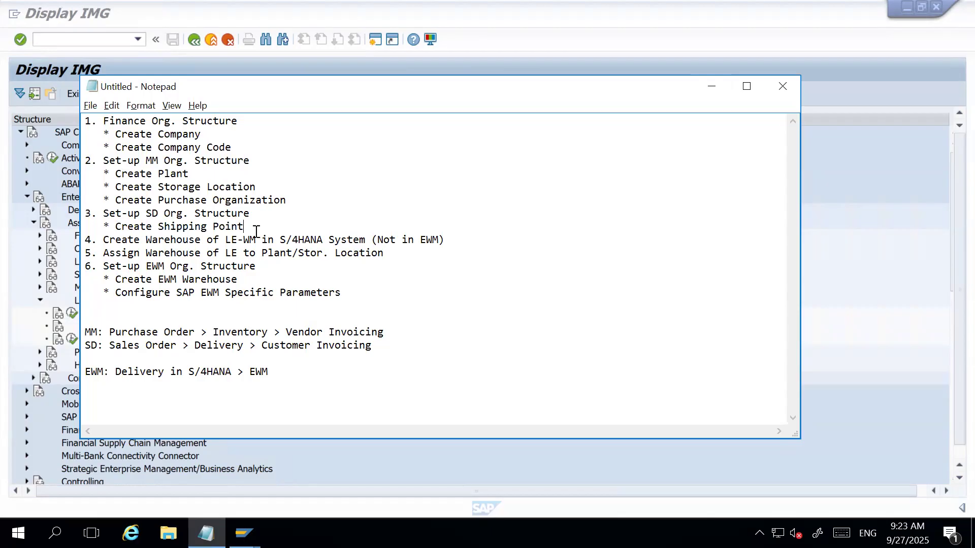
pyautogui.click(207, 174)
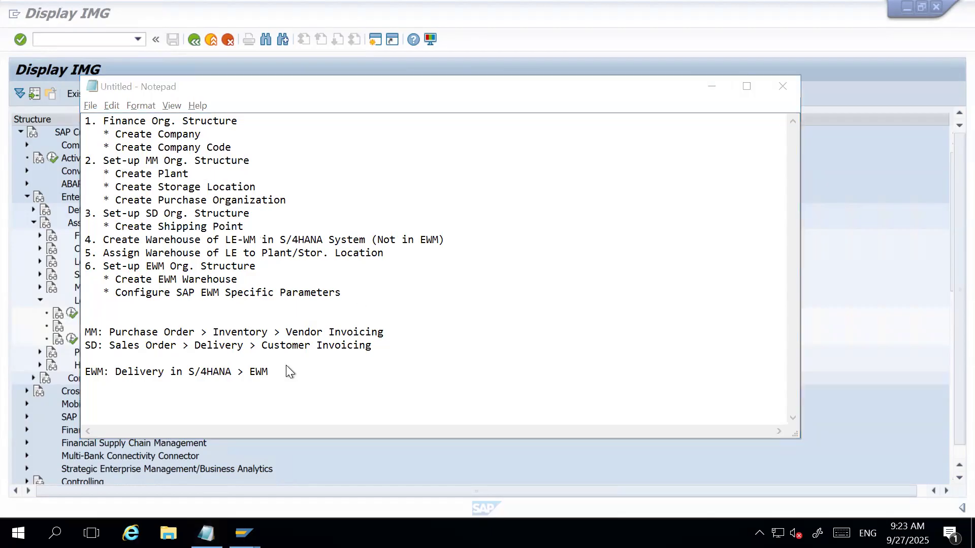
# Switch back to SAP, highlight the Enterprise Structure, Assignment and Logistics Execution path, and open the shipping point to plant assignment.
pyautogui.hotkey('alt', 'Tab')
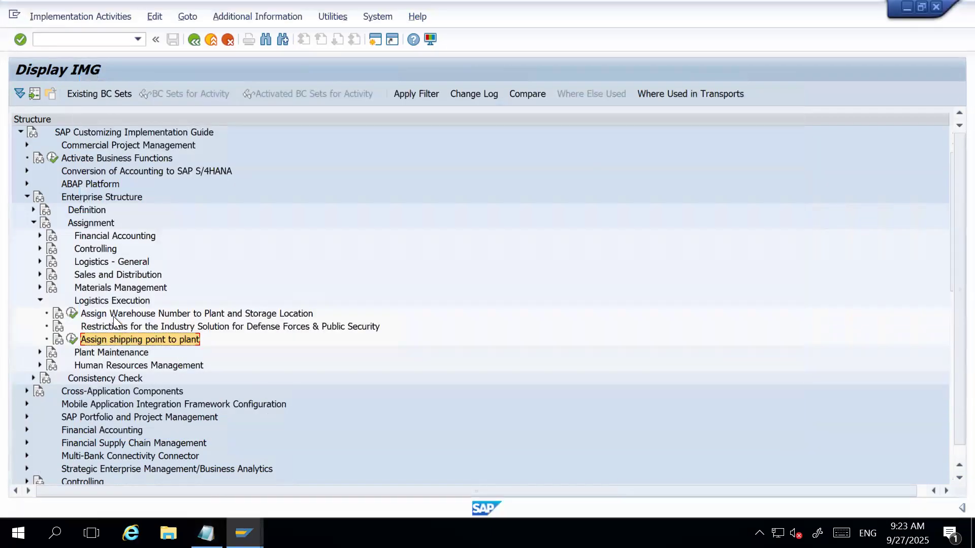
pyautogui.click(115, 300)
pyautogui.click(94, 223)
pyautogui.click(83, 198)
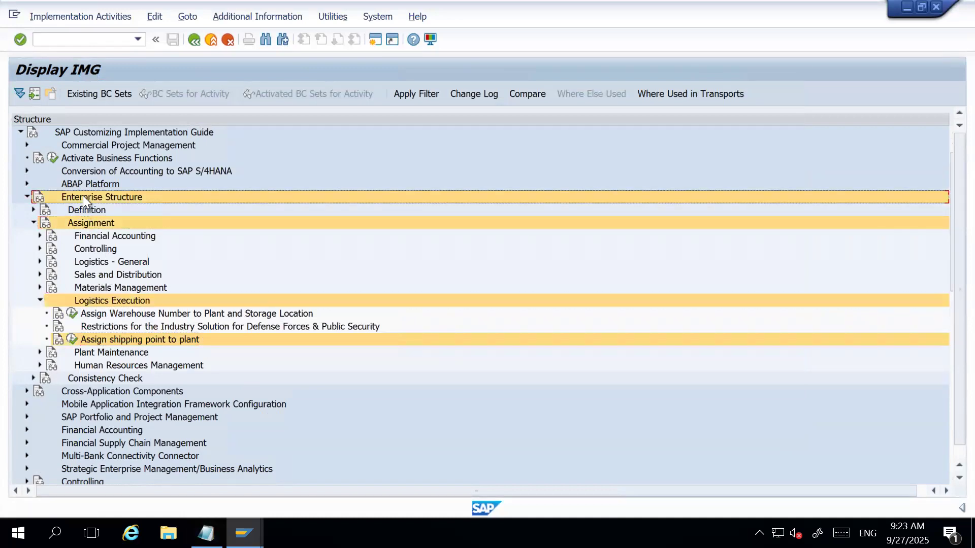
pyautogui.click(72, 340)
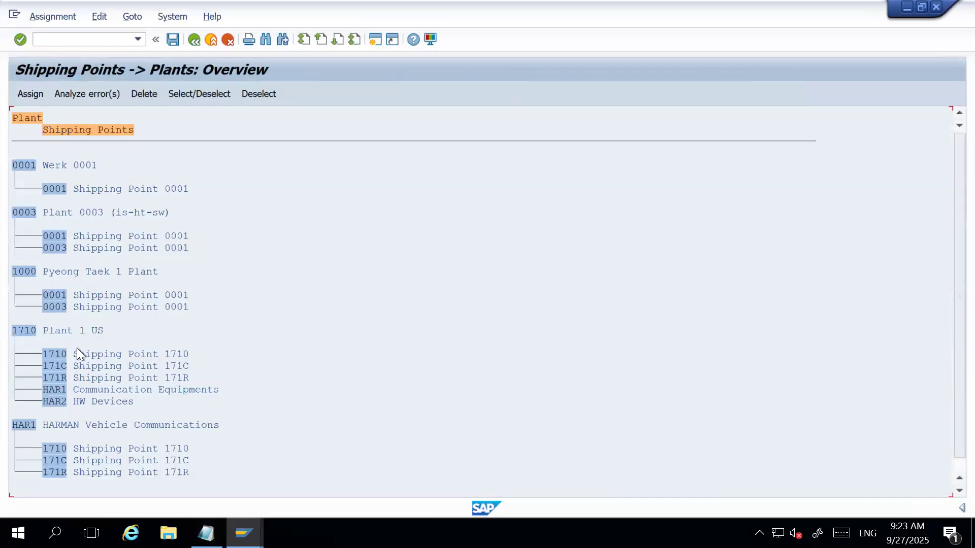
# Search the overview for HAR1 and go to shipping point HAR1 under plant 1710.
pyautogui.click(263, 41)
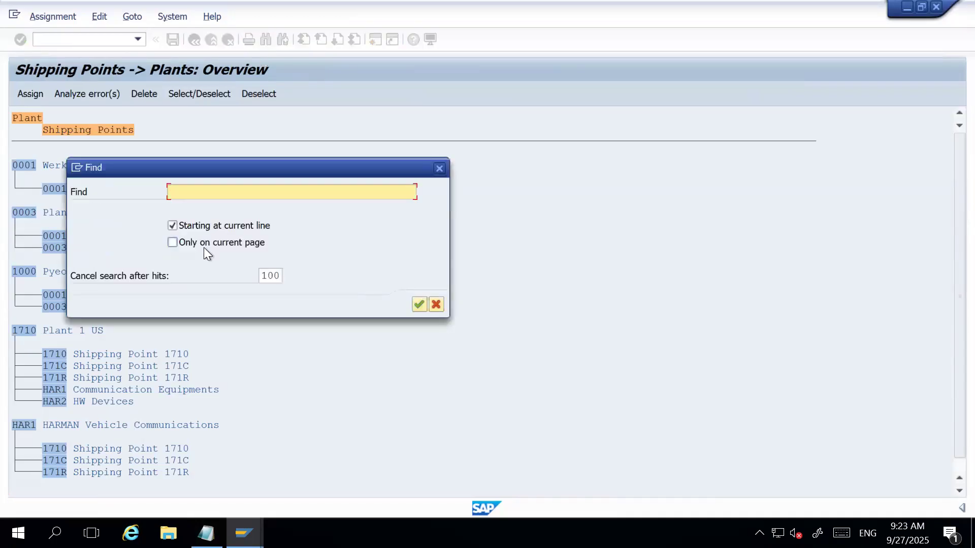
pyautogui.write('HAR1')
pyautogui.press('Return')
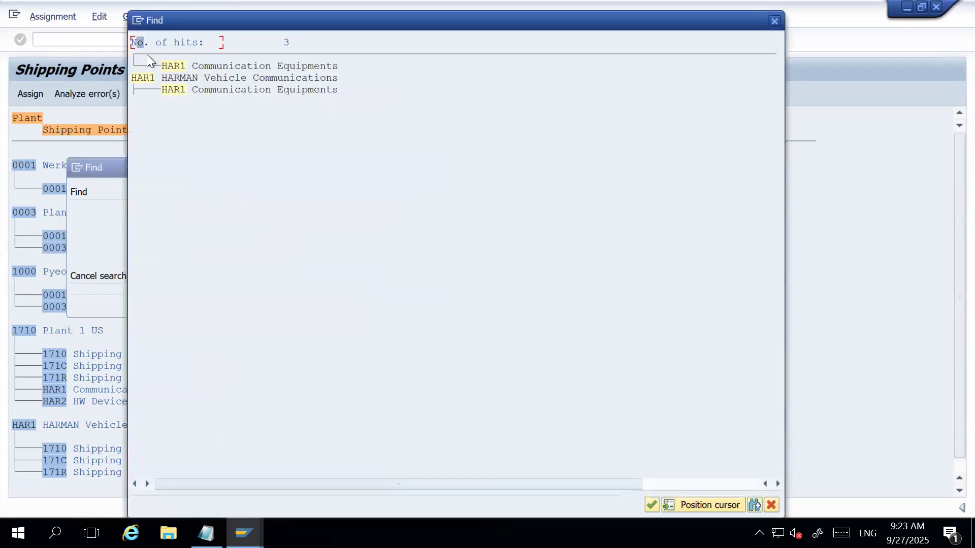
pyautogui.doubleClick(174, 68)
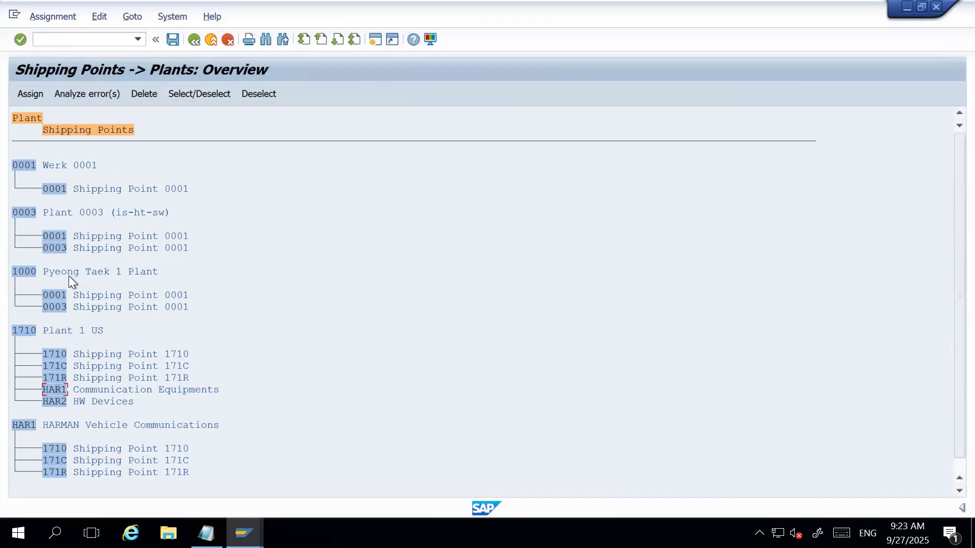
pyautogui.scroll(-2, 81, 370)
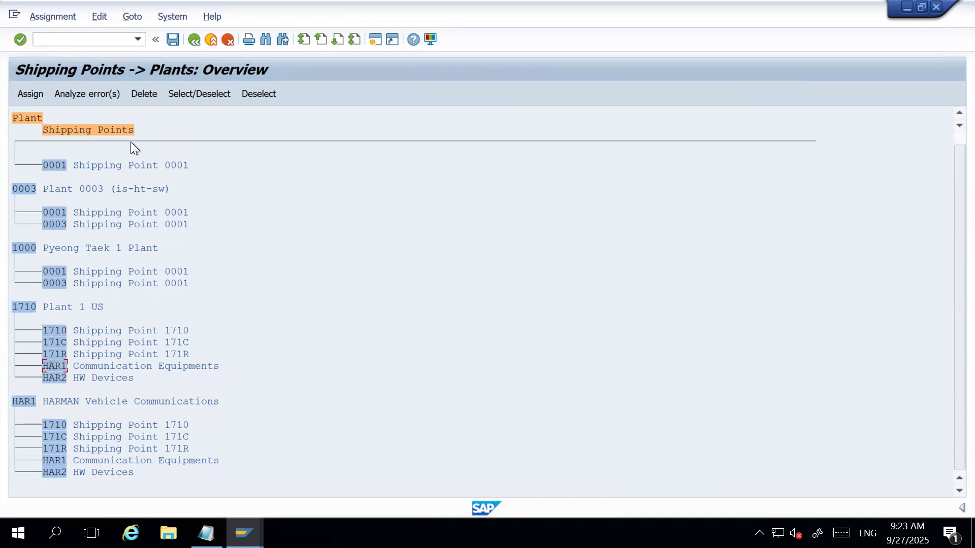
# Try to delete the assignment of shipping point HAR1 from plant 1710.
pyautogui.click(148, 93)
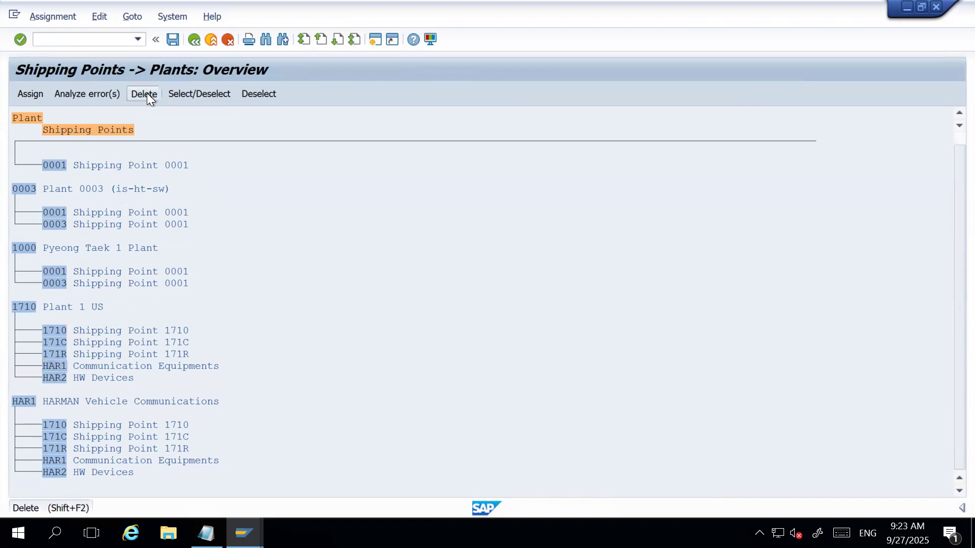
pyautogui.click(419, 378)
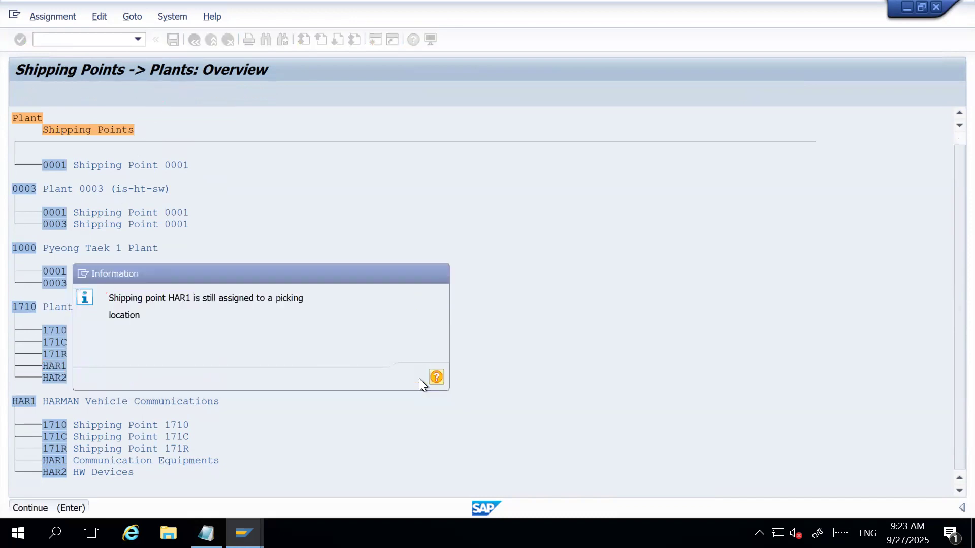
pyautogui.doubleClick(56, 365)
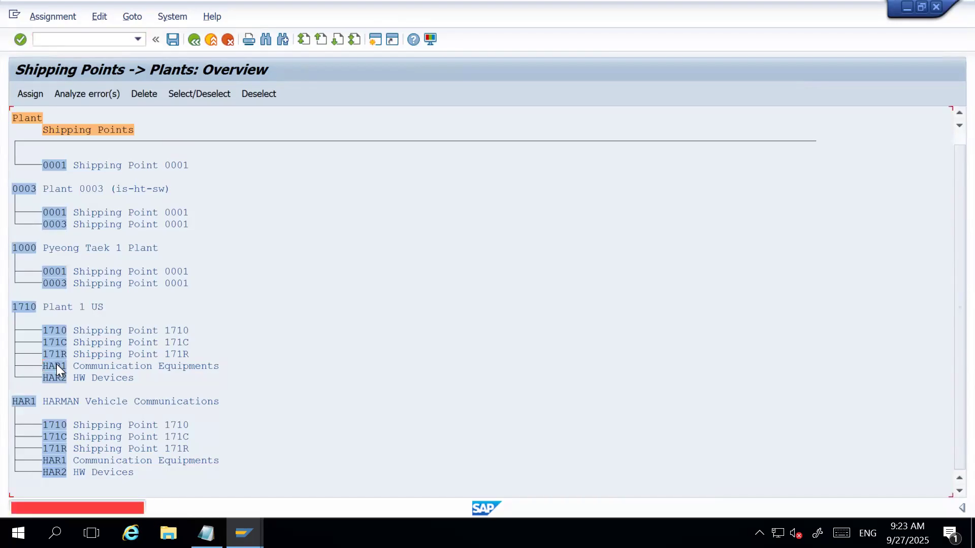
pyautogui.click(156, 94)
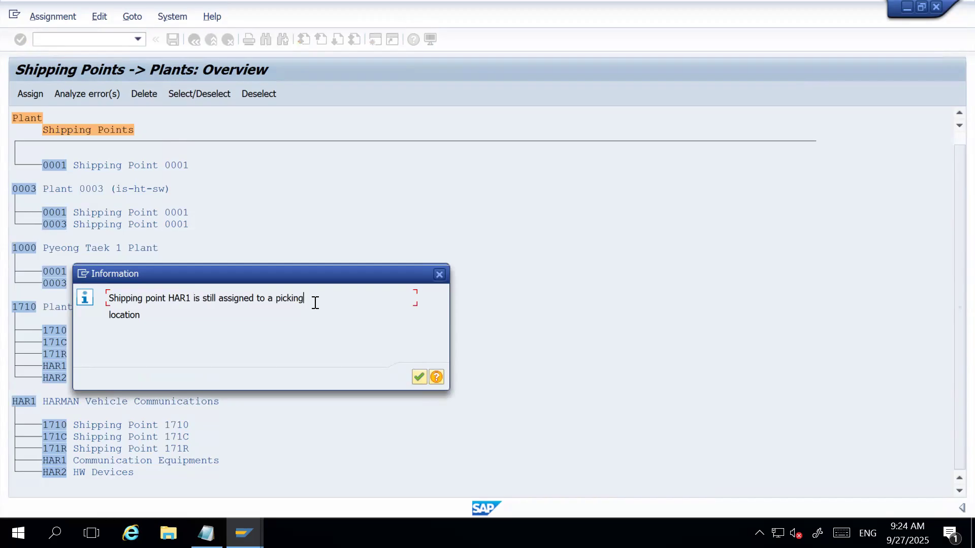
pyautogui.click(419, 377)
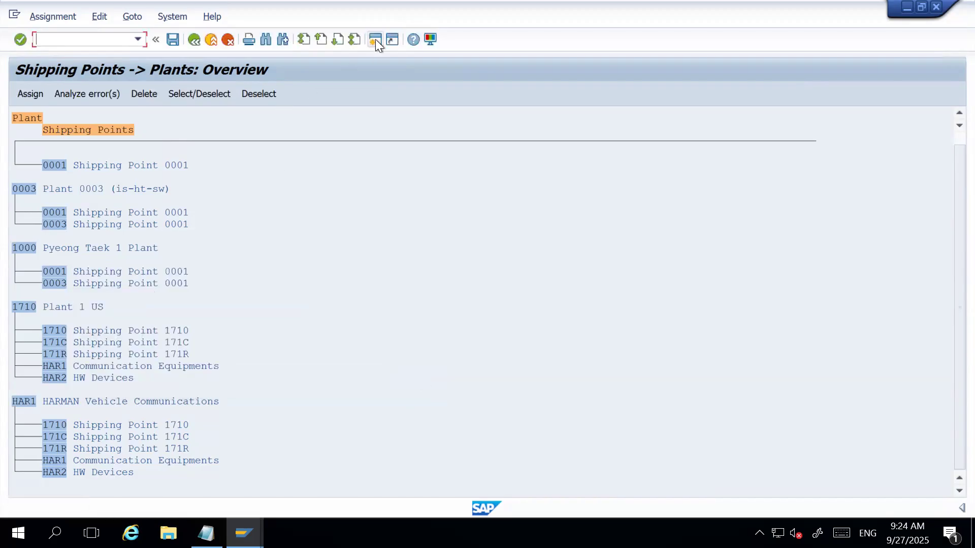
# Run transaction OLML in a new session and expand Shipping, Basic Shipping Functions, down to Shipping Point and Goods Receiving Point Determination.
pyautogui.click(376, 40)
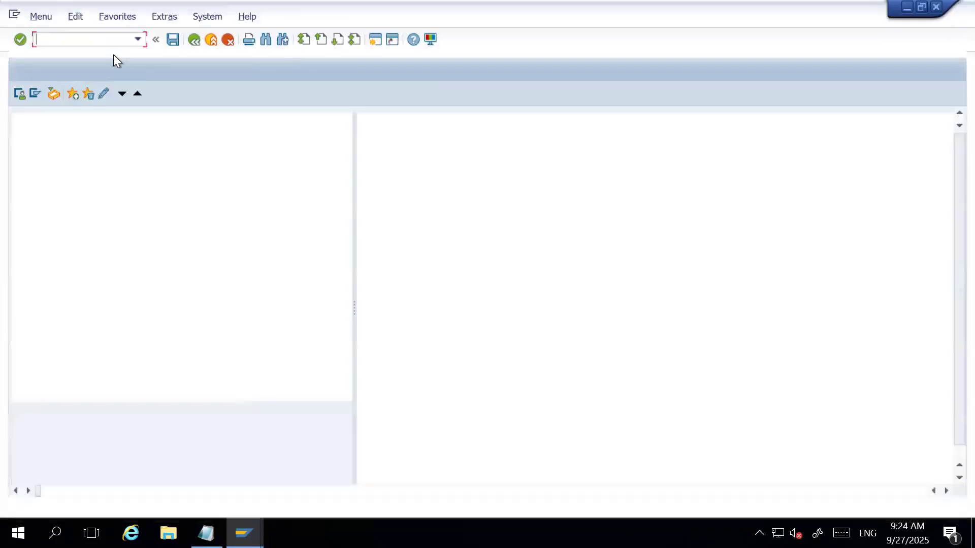
pyautogui.write('OLML')
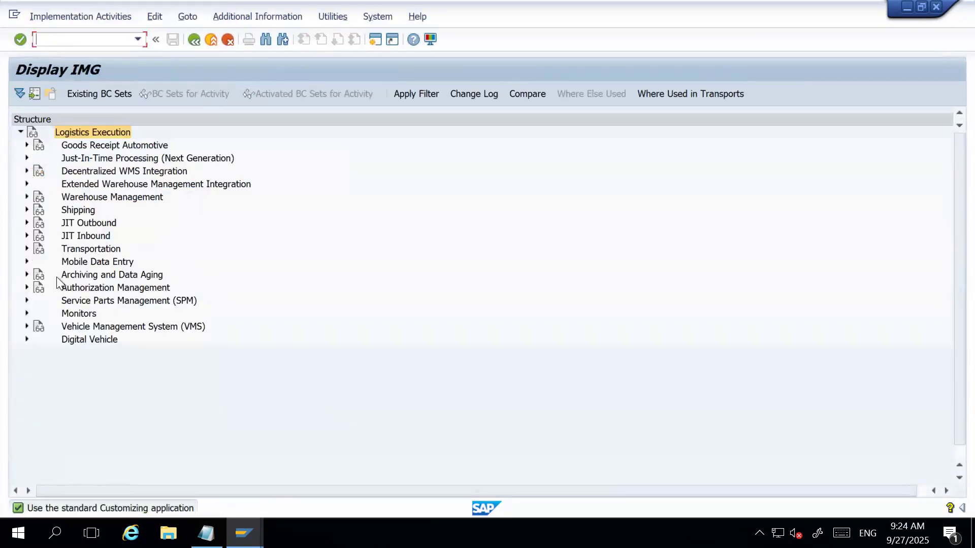
pyautogui.click(27, 210)
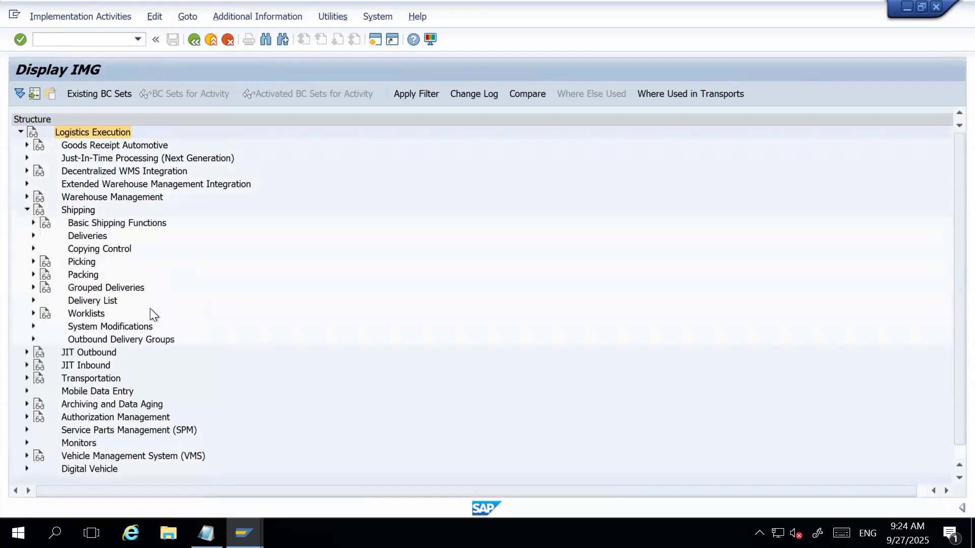
pyautogui.click(33, 223)
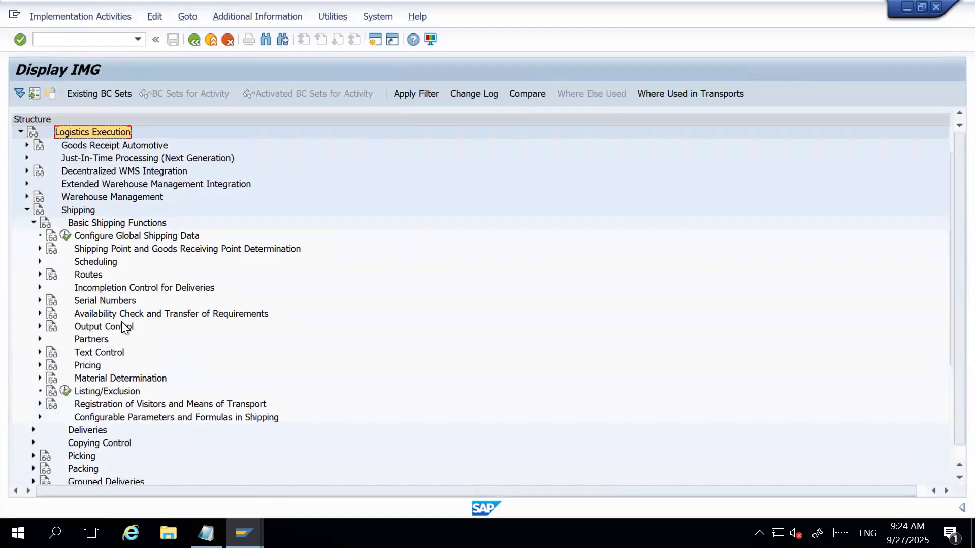
pyautogui.click(81, 250)
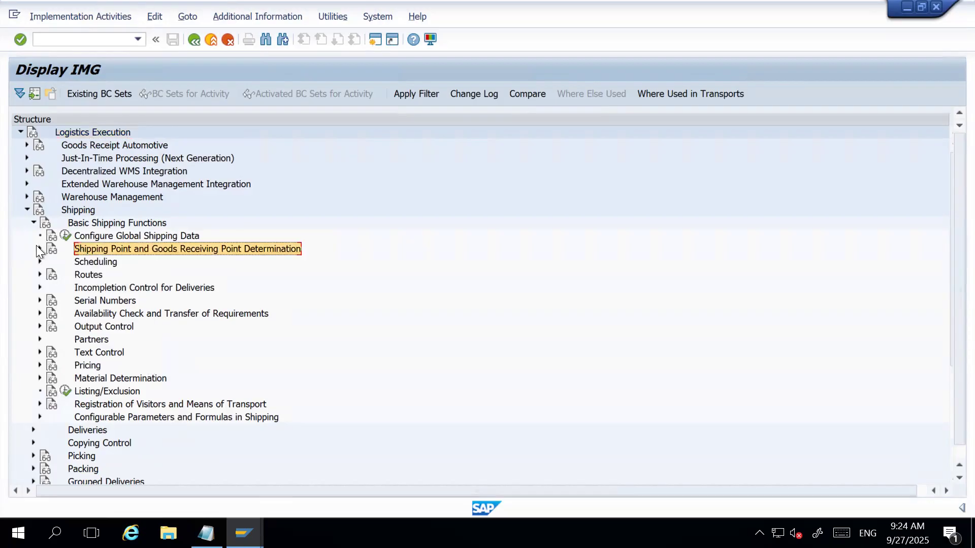
pyautogui.click(38, 248)
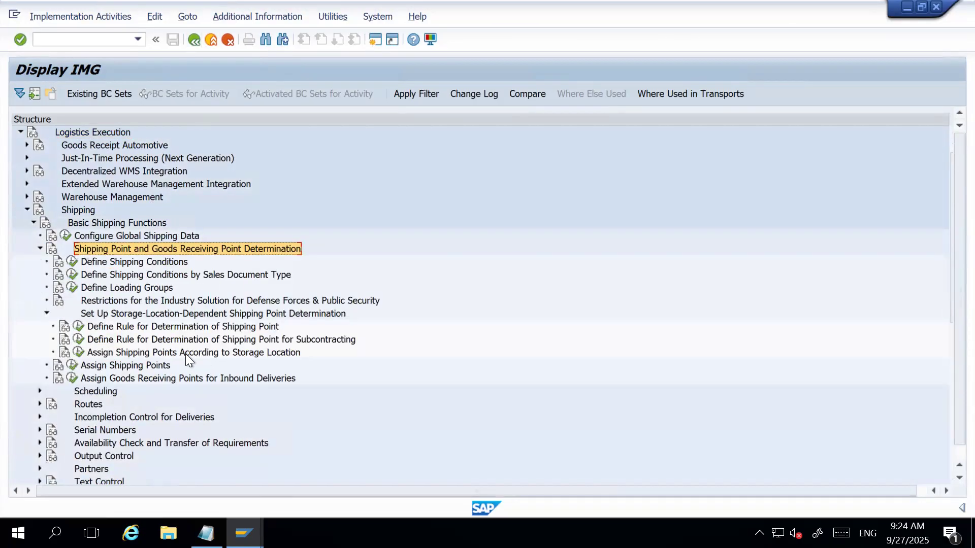
# Check the assignment of shipping points according to storage location and return to SAP Easy Access.
pyautogui.click(117, 356)
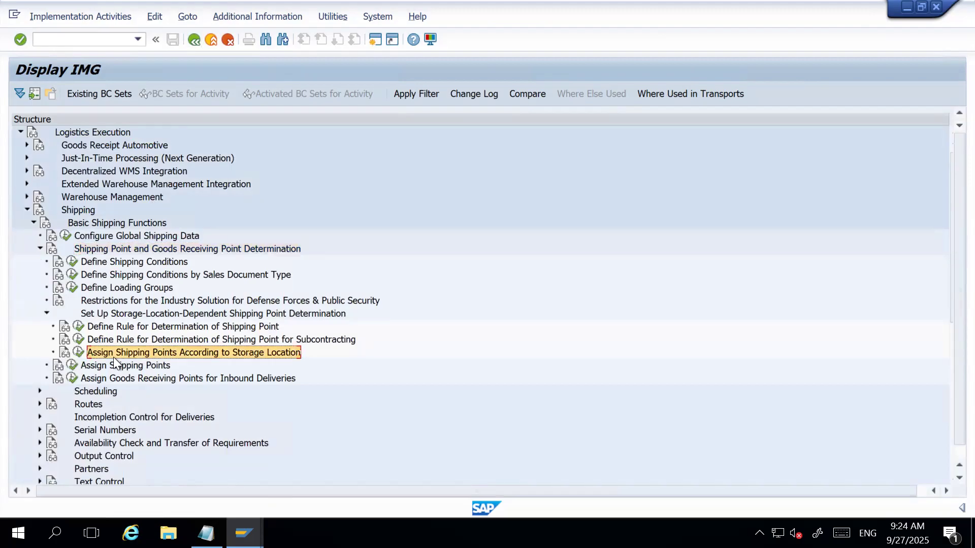
pyautogui.click(82, 354)
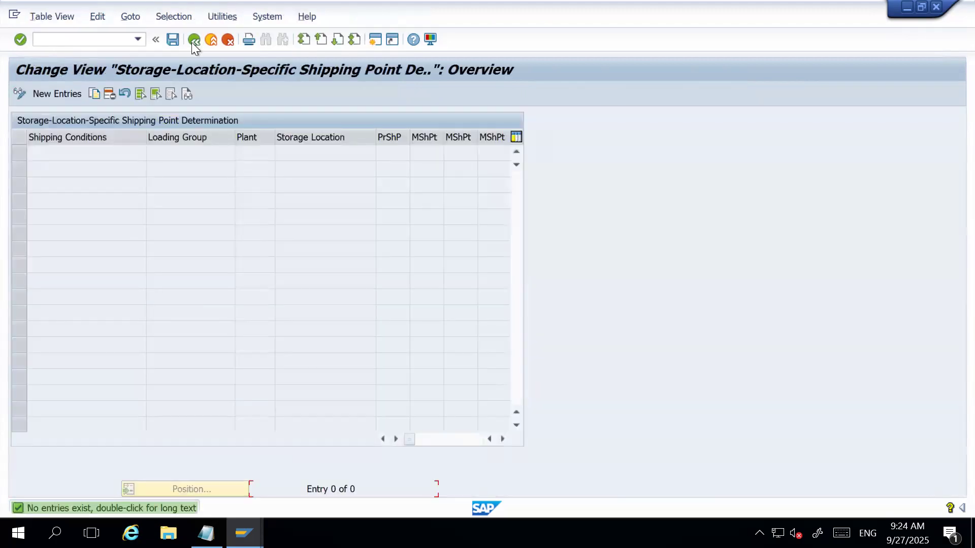
pyautogui.click(192, 40)
pyautogui.click(193, 41)
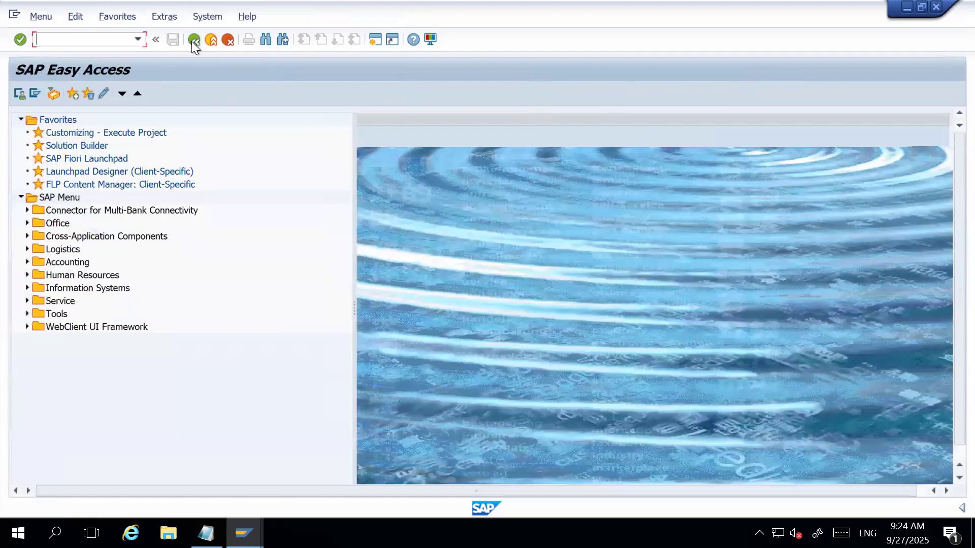
# Display the locked Shipping Point Determination table, review its plant and shipping point entries, and return to the Shipping Points to Plants session.
pyautogui.write('OV')
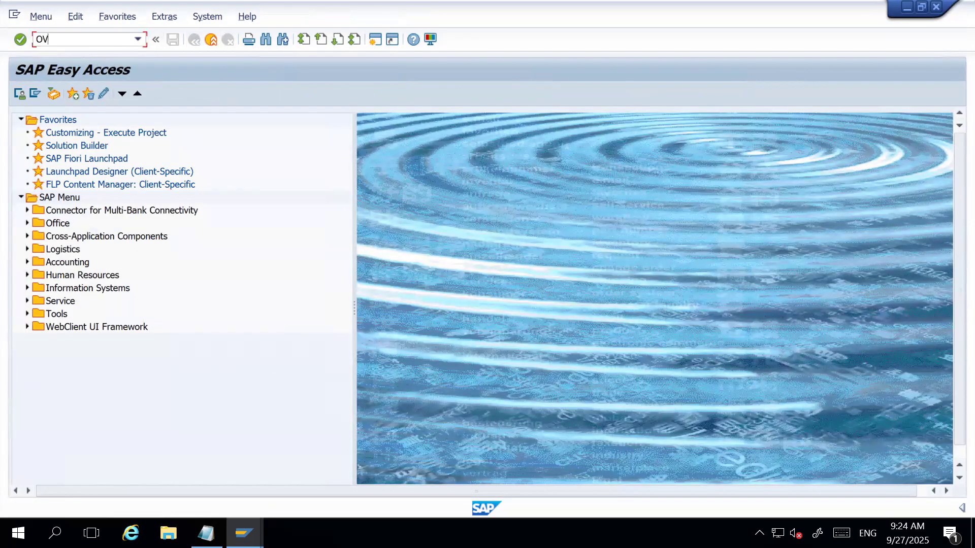
pyautogui.press('Return')
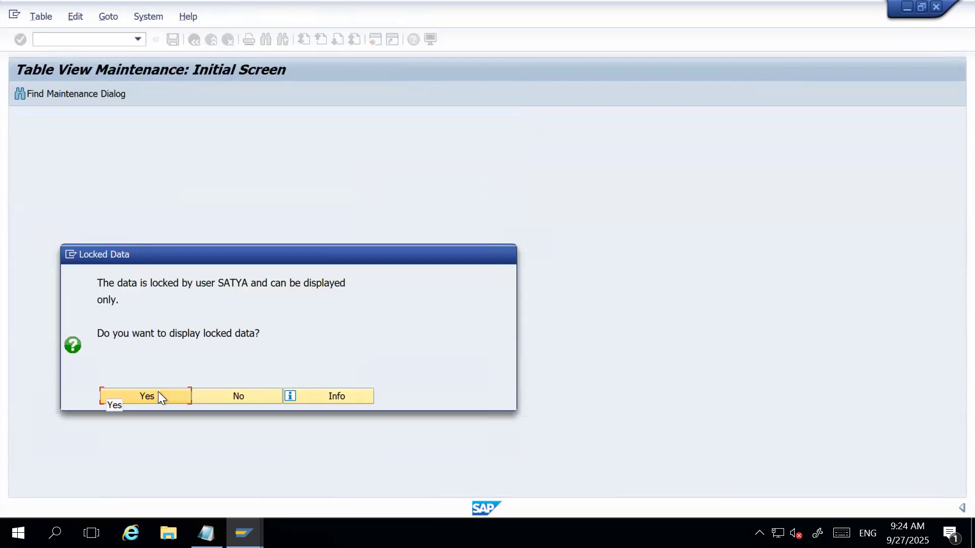
pyautogui.click(158, 396)
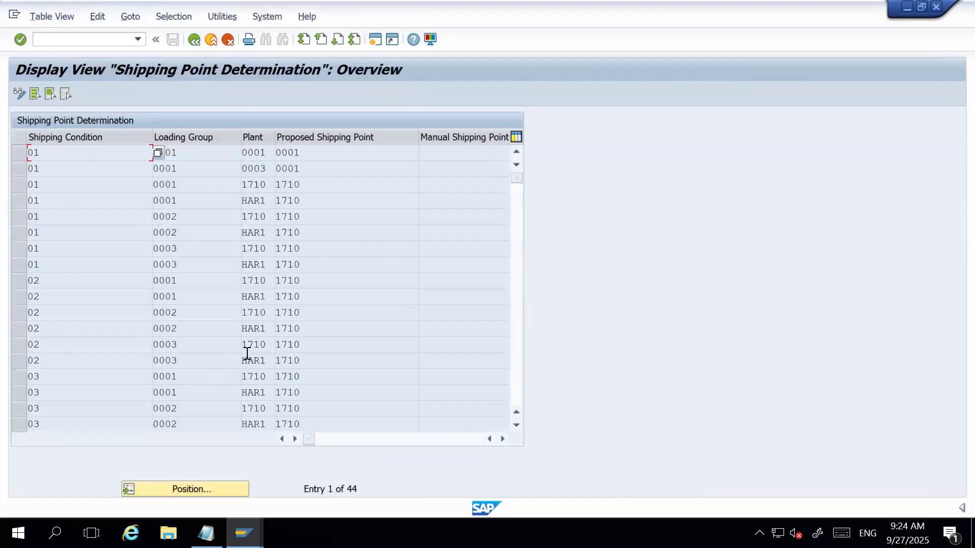
pyautogui.click(267, 330)
pyautogui.scroll(-4, 344, 353)
pyautogui.scroll(-3, 344, 353)
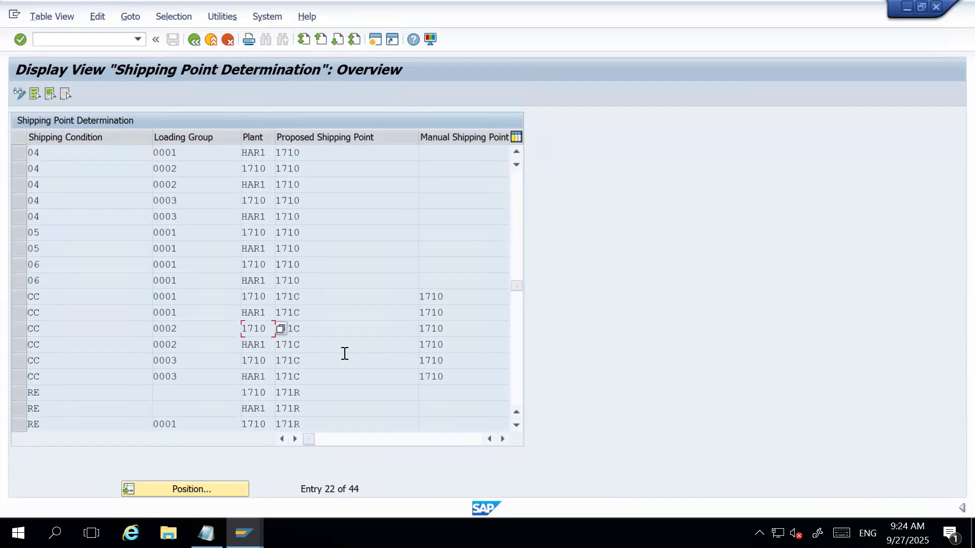
pyautogui.click(244, 533)
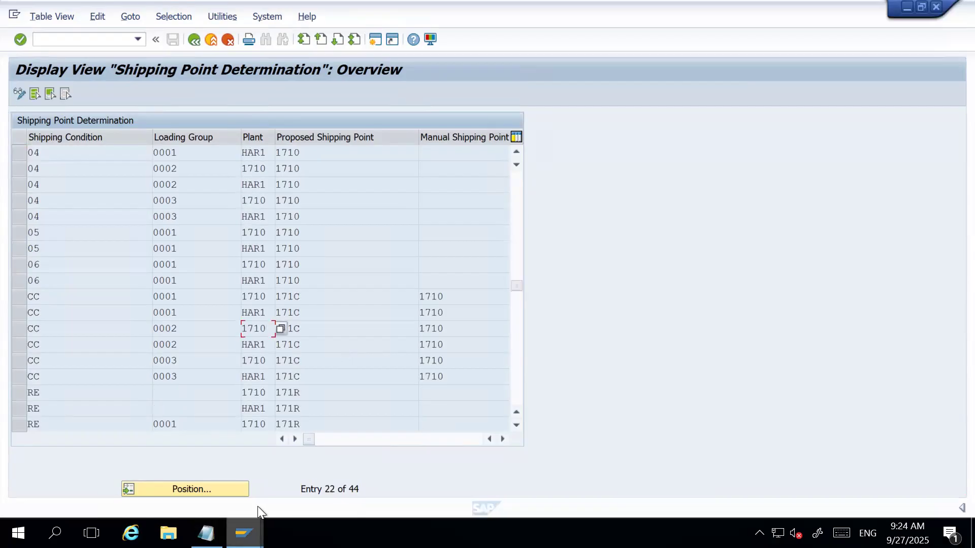
pyautogui.click(193, 474)
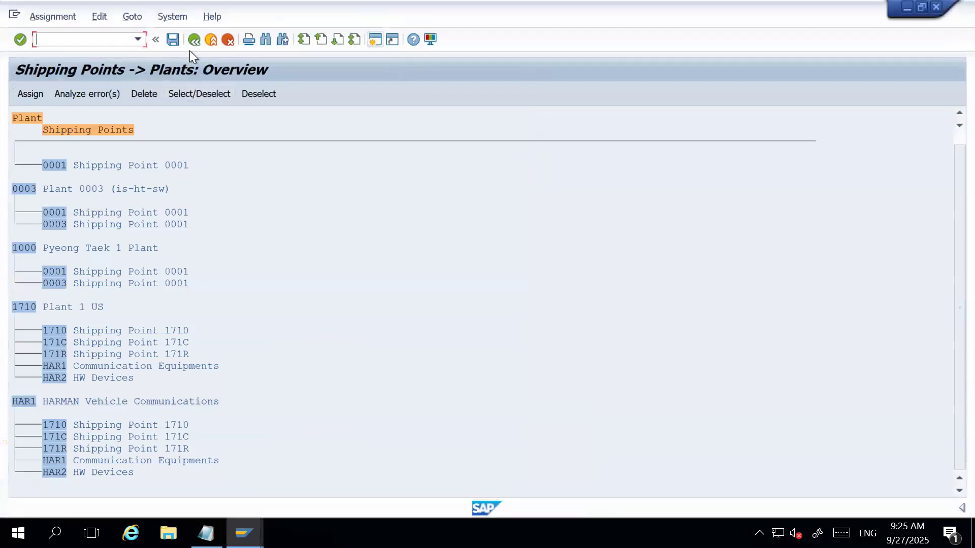
# Leave the Shipping Points to Plants overview, saving the assignment changes to customizing request A4HK900071.
pyautogui.click(193, 41)
pyautogui.click(272, 287)
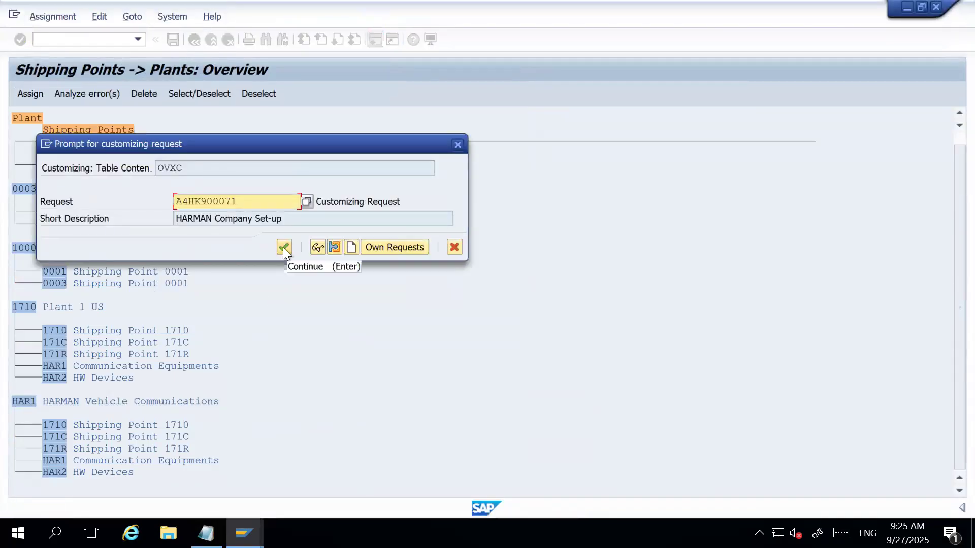
pyautogui.click(283, 248)
# In the Shipping Point Determination session, switch to change mode and restrict the table by contents to plant HAR1.
pyautogui.hotkey('alt', 'Tab')
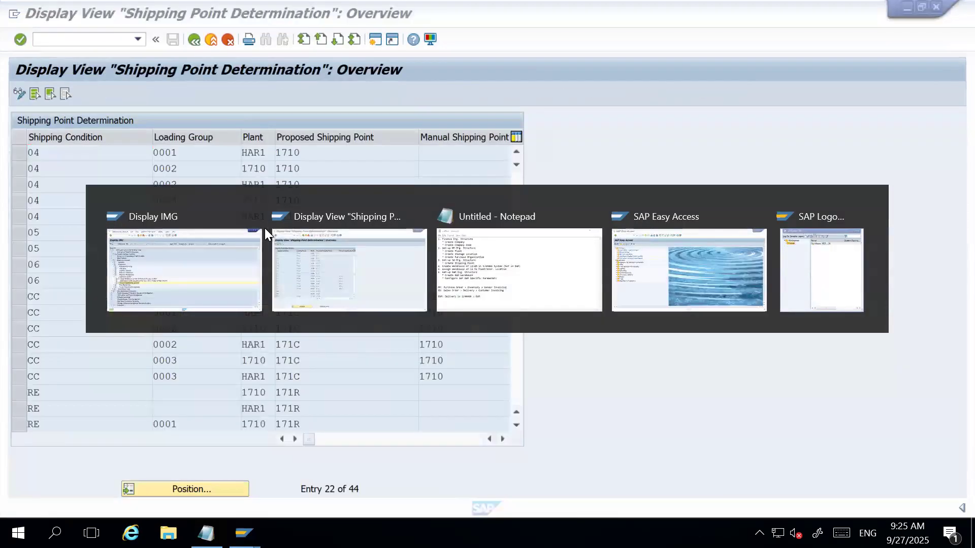
pyautogui.click(20, 93)
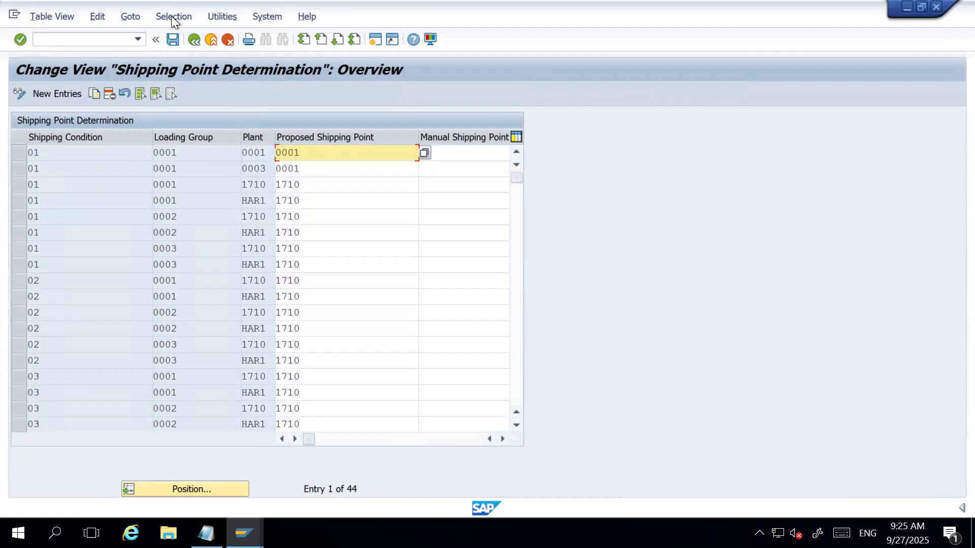
pyautogui.click(171, 17)
pyautogui.click(190, 30)
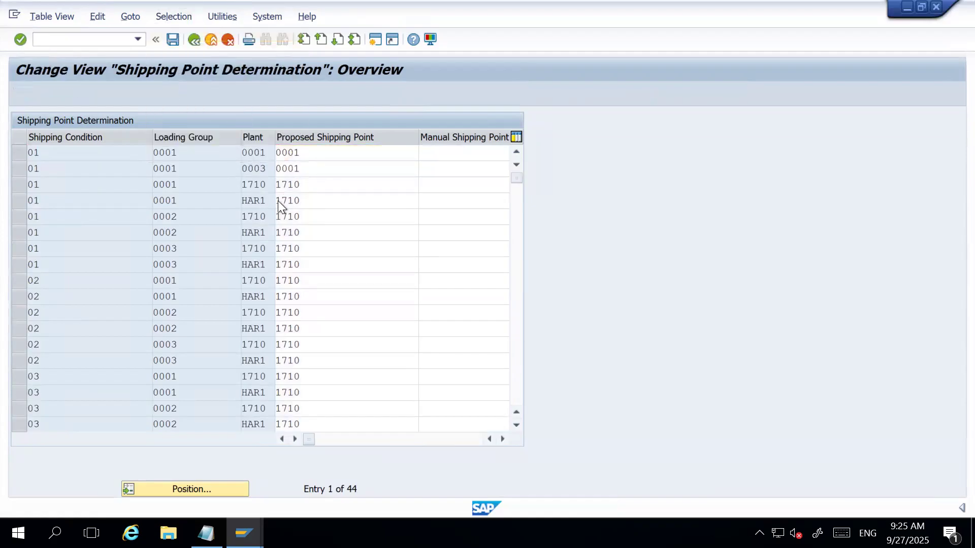
pyautogui.scroll(-5, 125, 234)
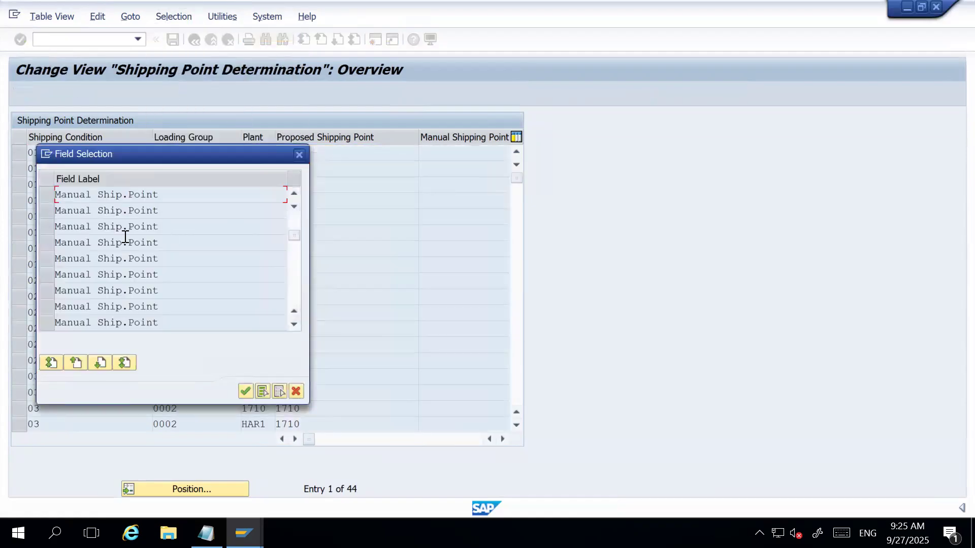
pyautogui.scroll(1, 124, 236)
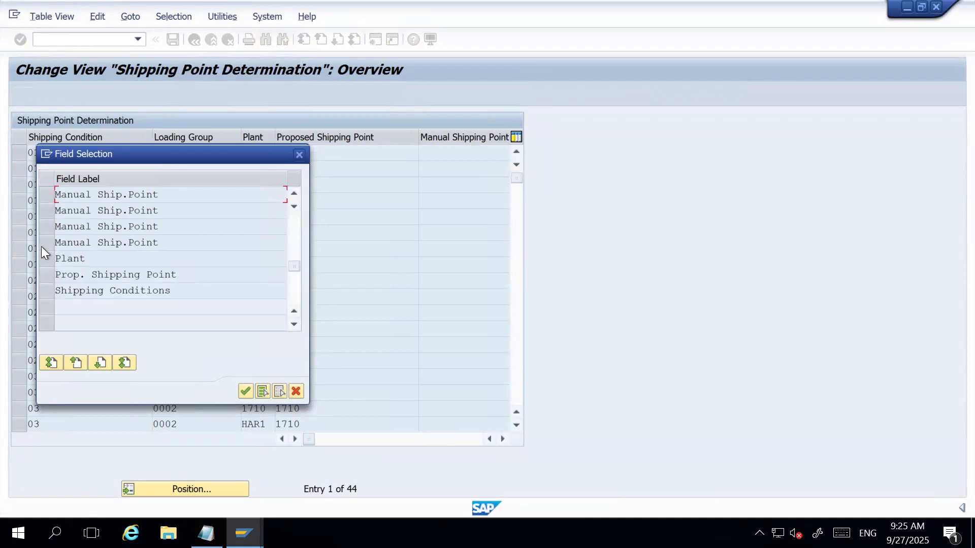
pyautogui.click(51, 260)
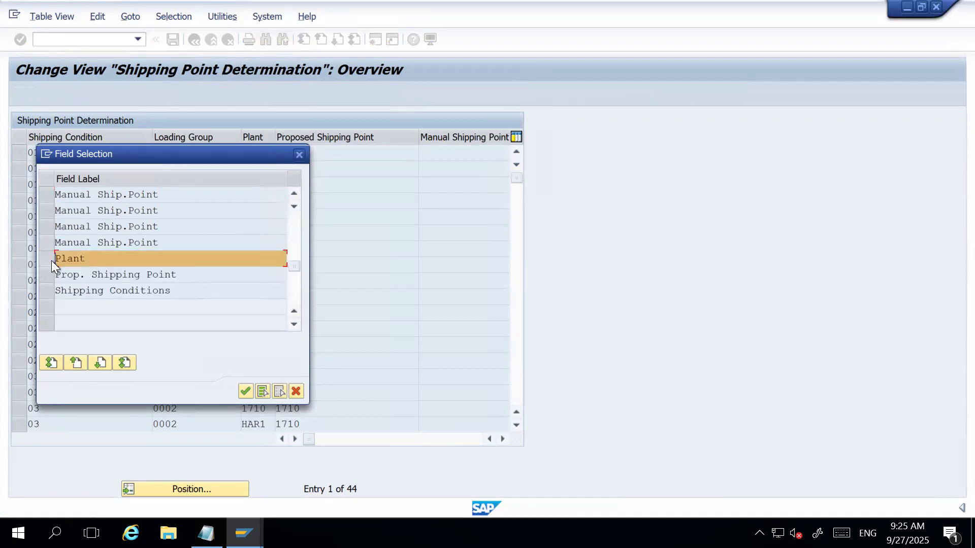
pyautogui.click(245, 391)
pyautogui.click(296, 196)
pyautogui.write('HAR')
pyautogui.press('Return')
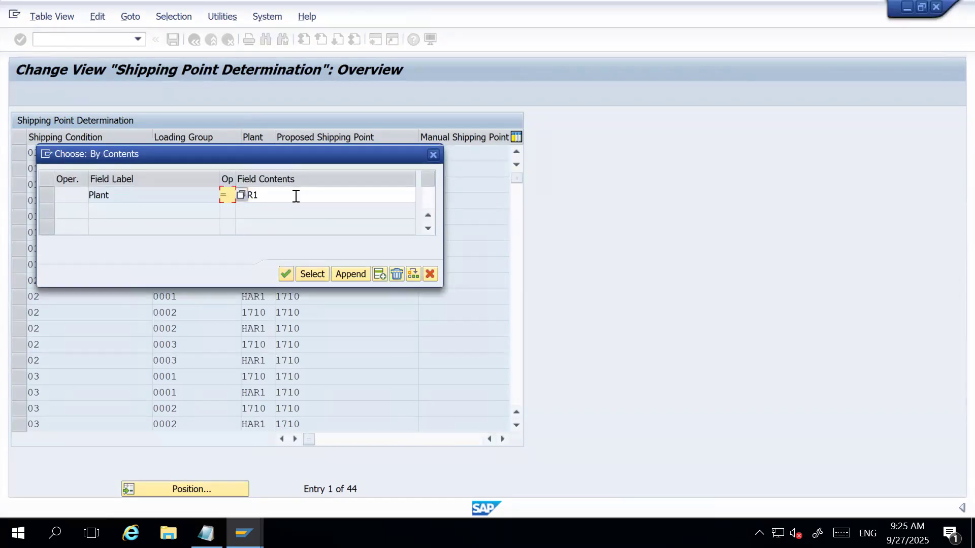
pyautogui.click(311, 275)
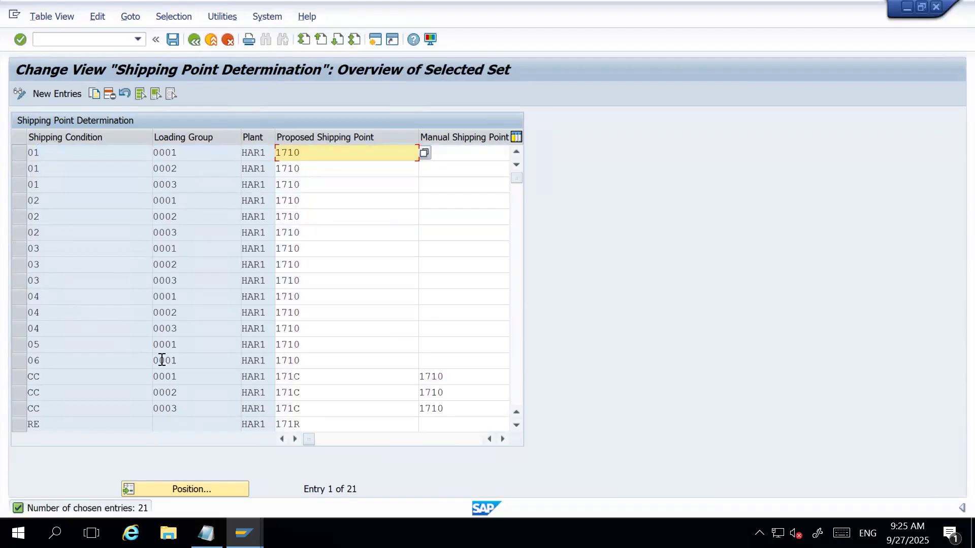
# Delete all selected plant HAR1 entries from Shipping Point Determination, save to customizing request A4HK900071 and return to SAP Easy Access.
pyautogui.click(144, 96)
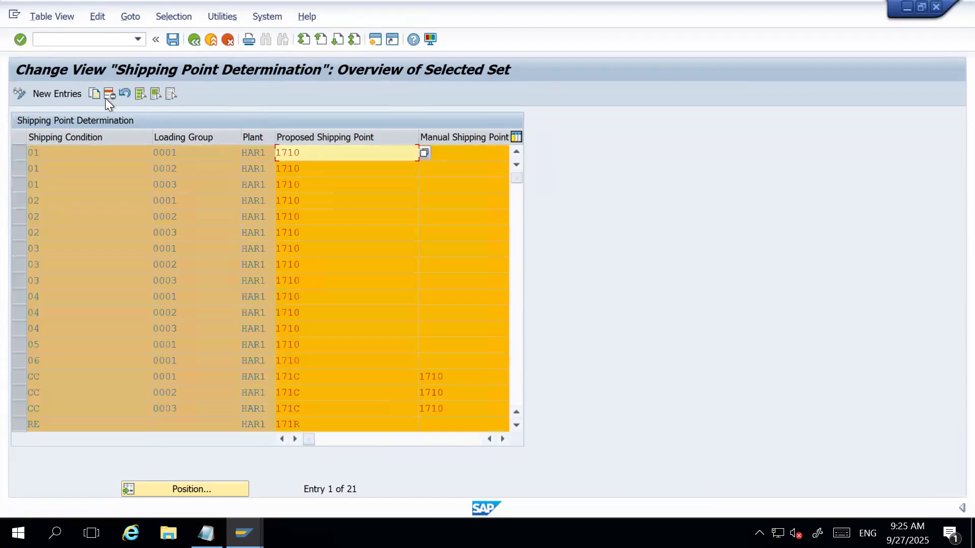
pyautogui.click(109, 95)
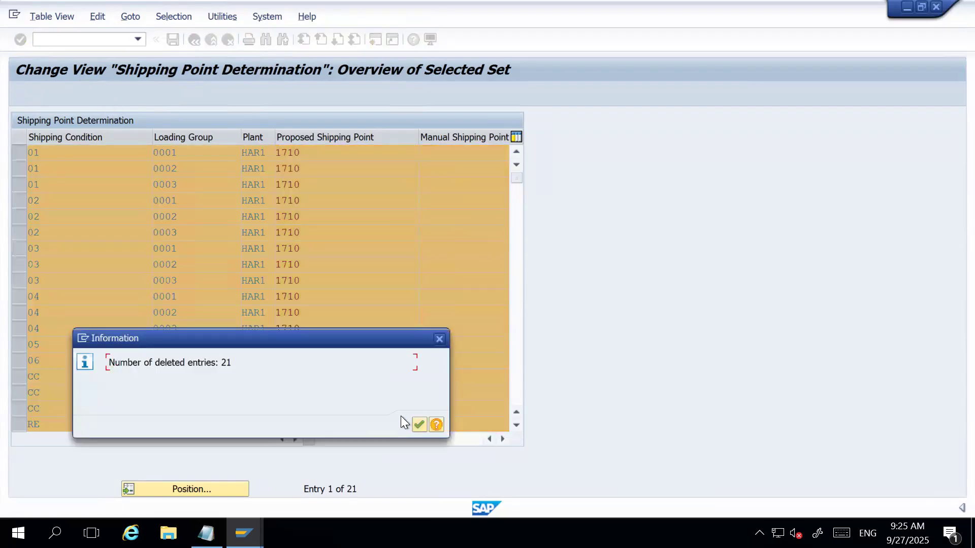
pyautogui.click(417, 424)
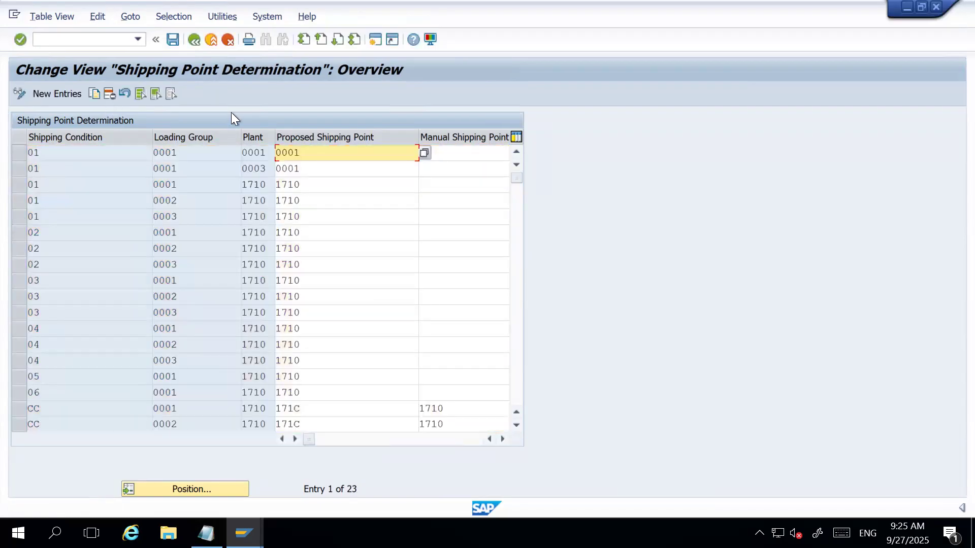
pyautogui.click(173, 39)
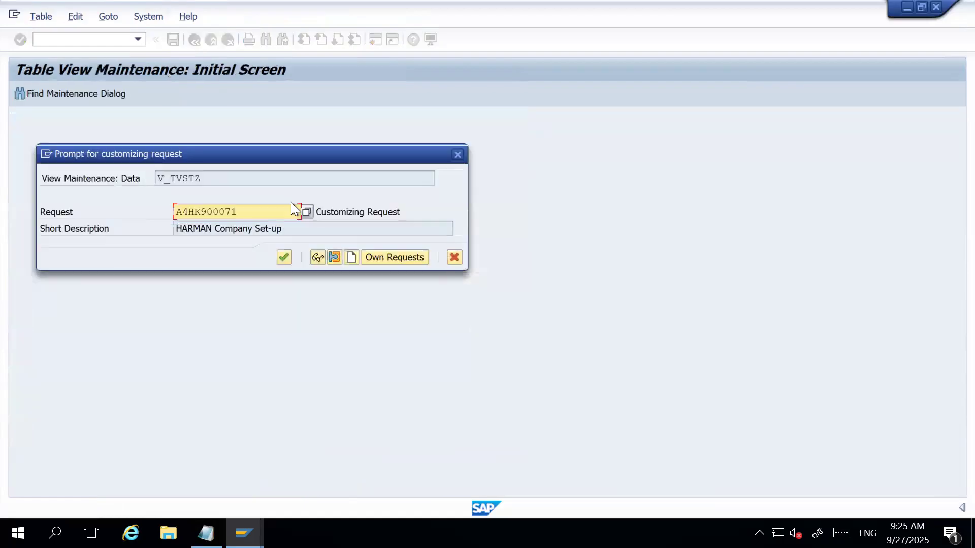
pyautogui.click(284, 258)
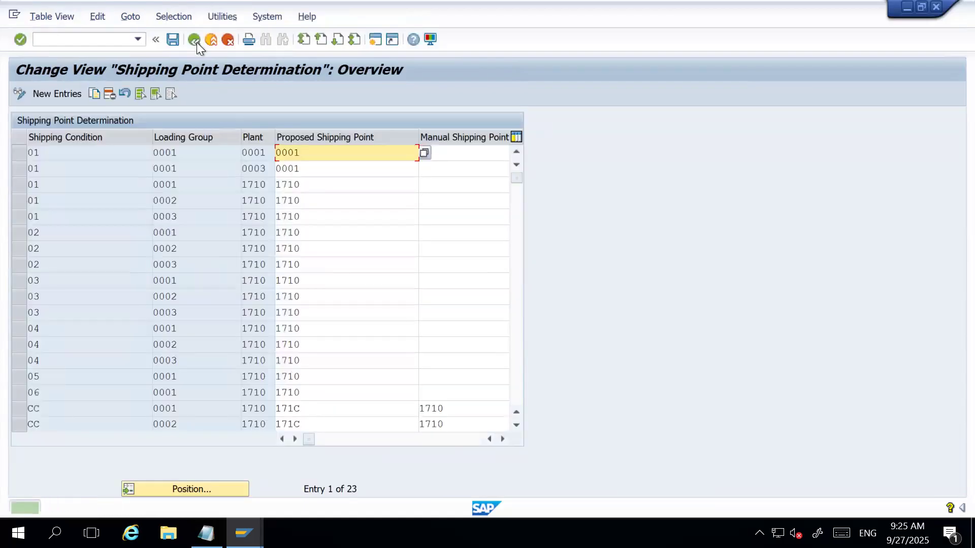
pyautogui.click(195, 40)
# Run transaction OVL3 and delete the plant HAR1 picking location entries that have a blank shipping point or shipping point 1710.
pyautogui.write('OVL3')
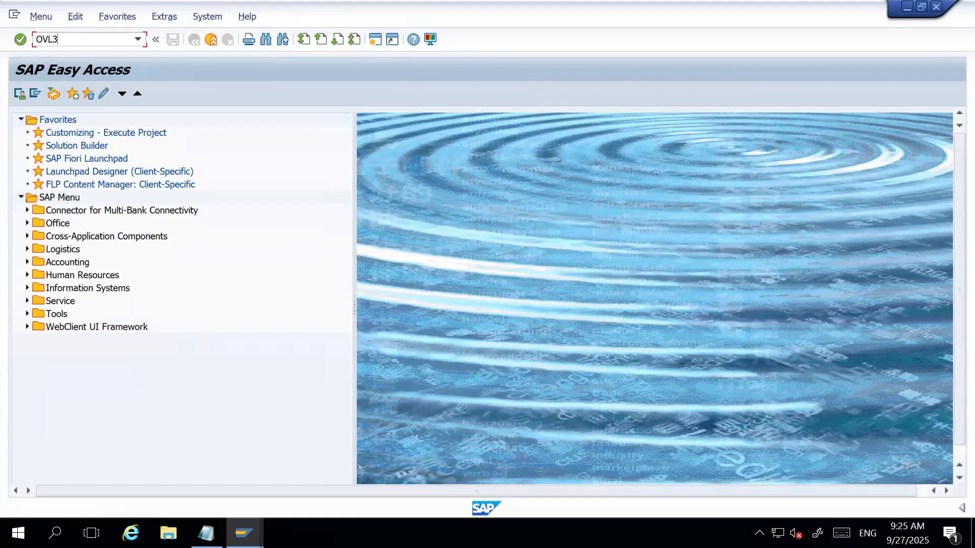
pyautogui.press('Return')
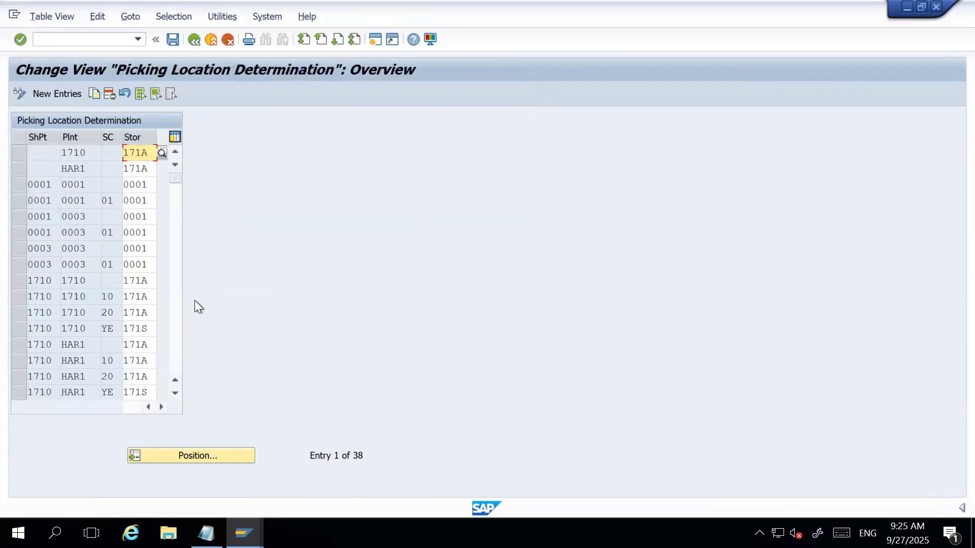
pyautogui.click(20, 169)
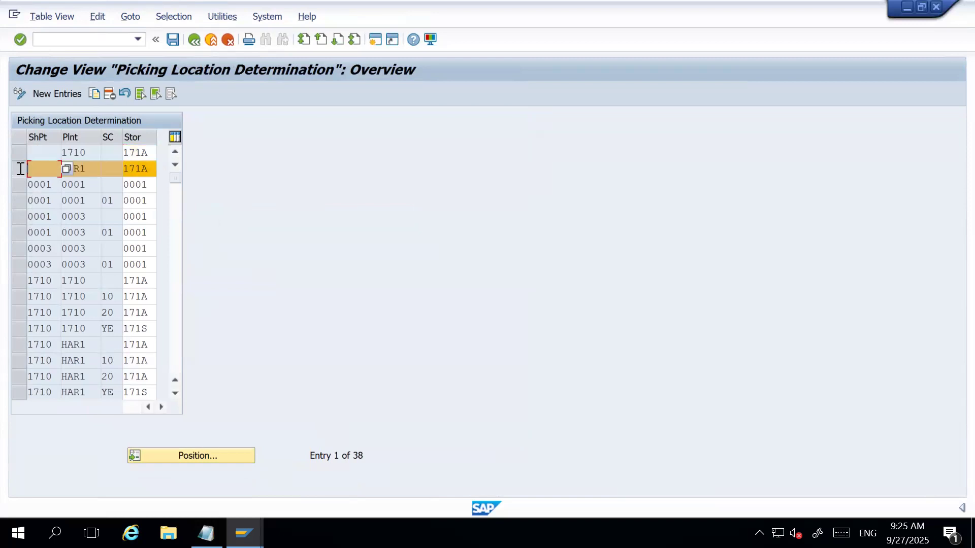
pyautogui.click(111, 93)
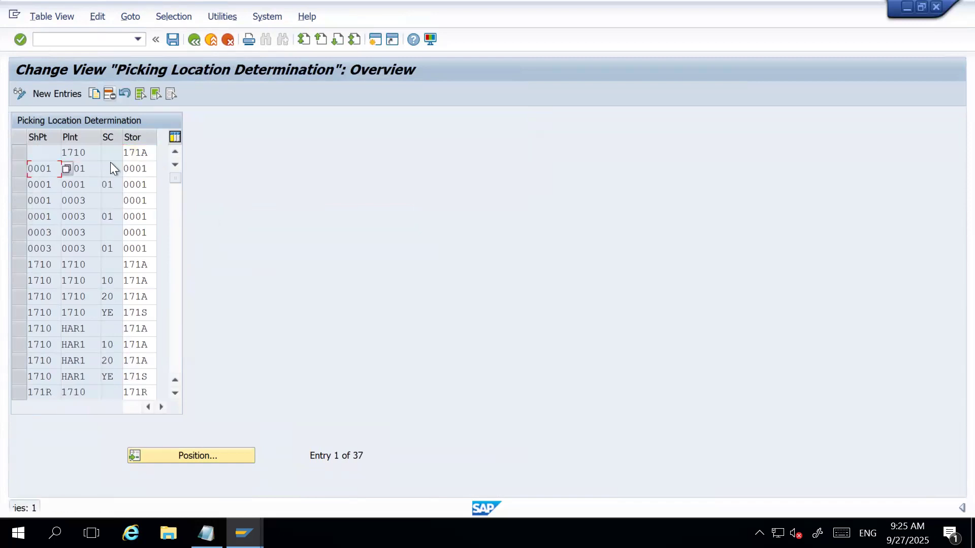
pyautogui.moveTo(17, 328); pyautogui.dragTo(17, 378)
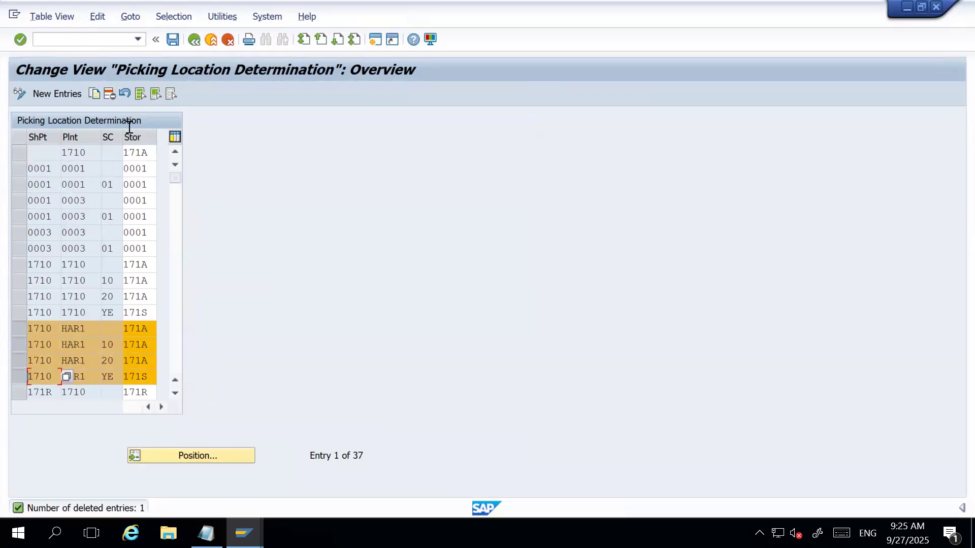
pyautogui.click(109, 94)
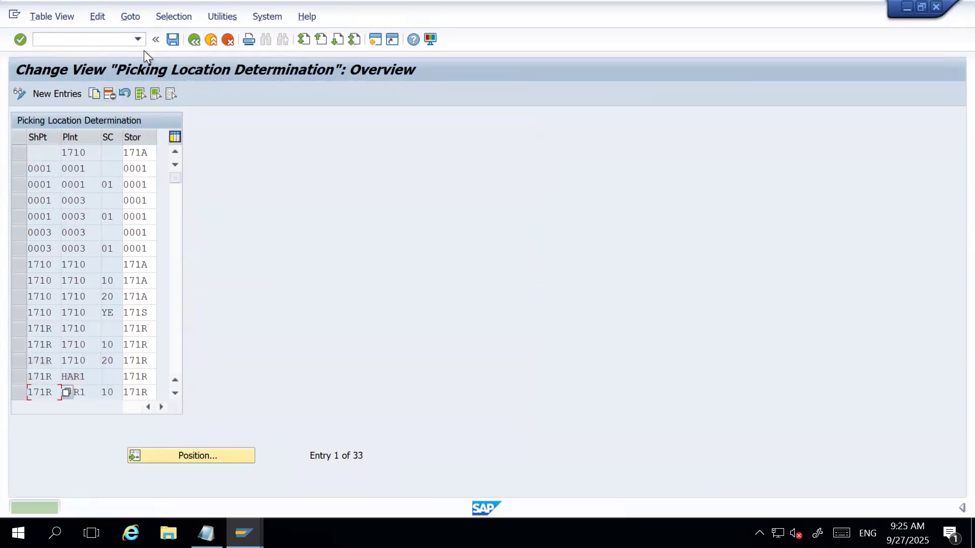
# Delete the plant HAR1 picking location entries for shipping points 171R, HAR1 and HAR2.
pyautogui.scroll(-2, 39, 302)
pyautogui.moveTo(17, 282); pyautogui.dragTo(20, 314)
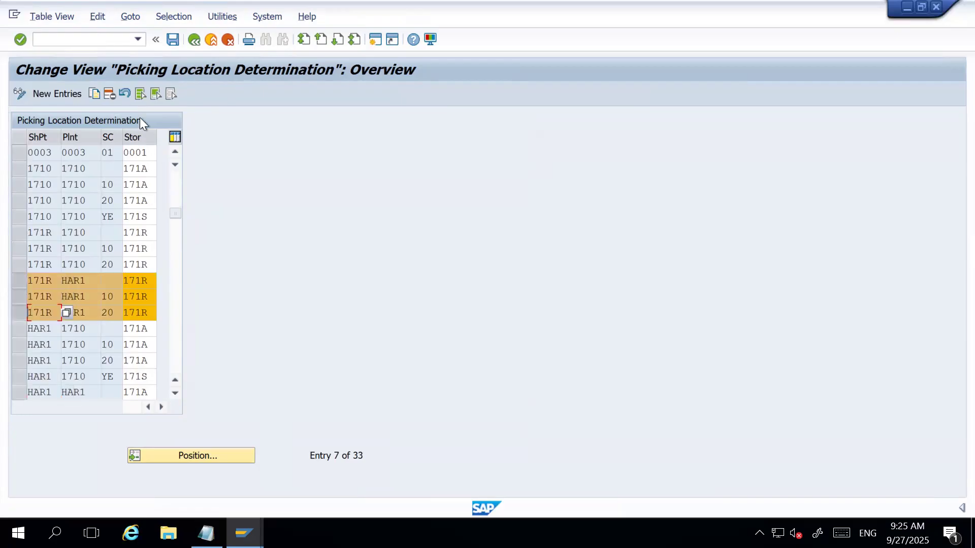
pyautogui.click(109, 93)
pyautogui.scroll(-2, 81, 221)
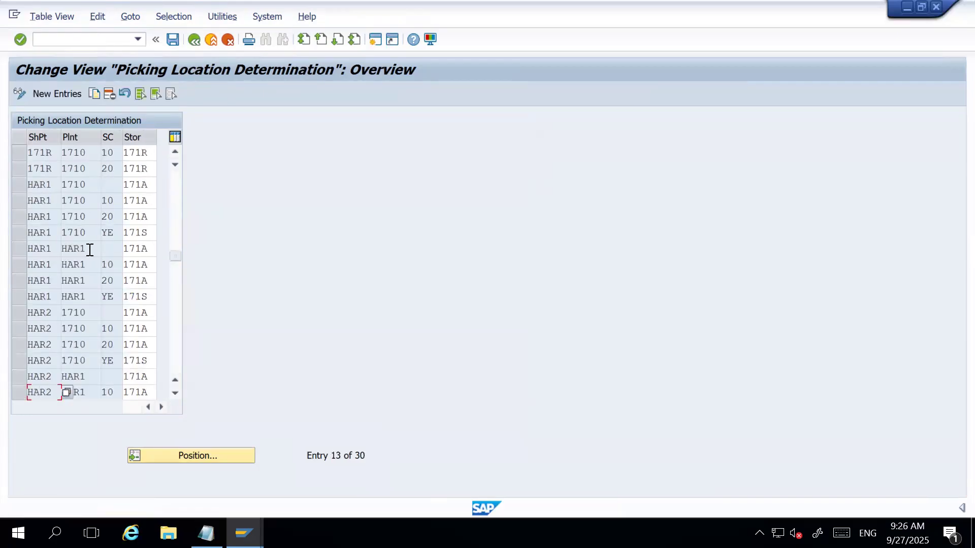
pyautogui.moveTo(14, 248); pyautogui.dragTo(22, 295)
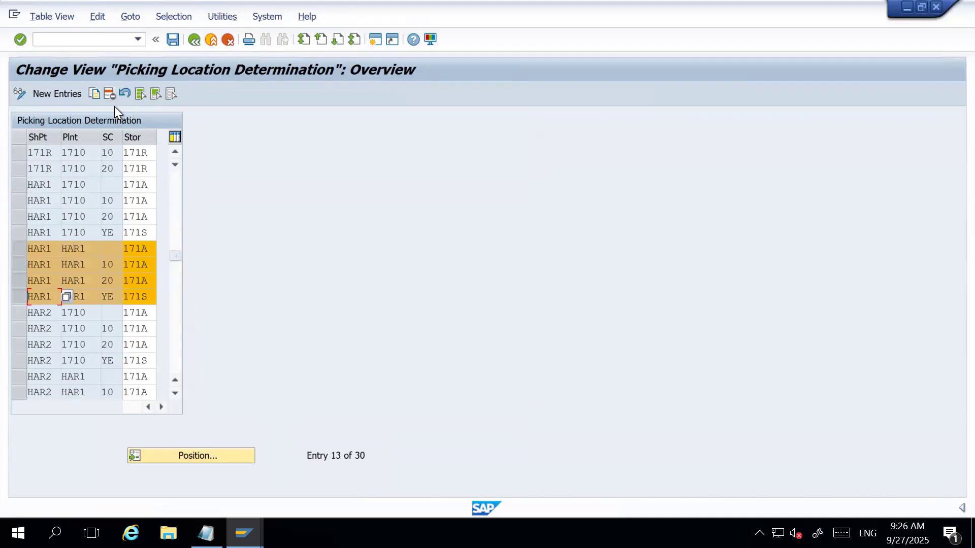
pyautogui.click(109, 93)
pyautogui.moveTo(25, 318); pyautogui.dragTo(22, 360)
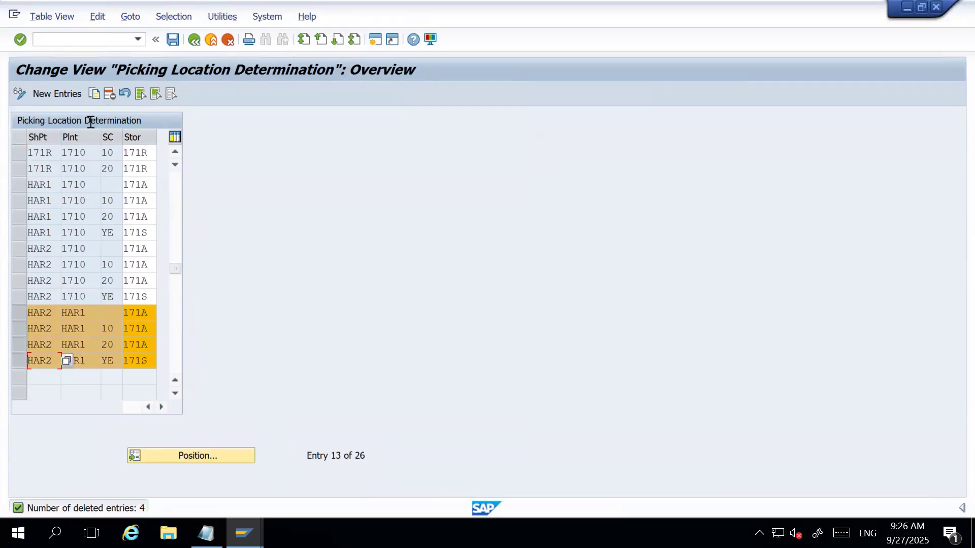
pyautogui.click(108, 93)
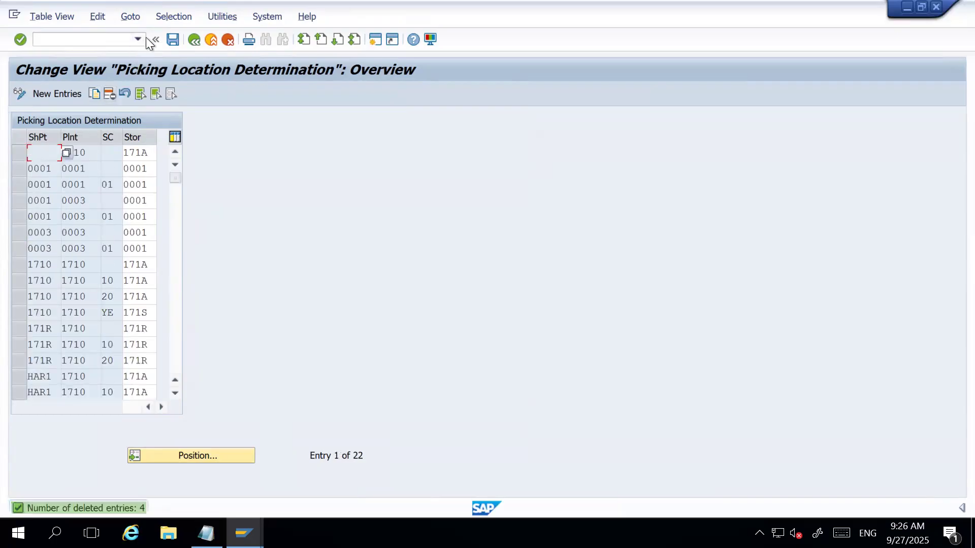
# Save the picking location deletions to customizing request A4HK900071, check the remaining entries and return to SAP Easy Access.
pyautogui.click(176, 39)
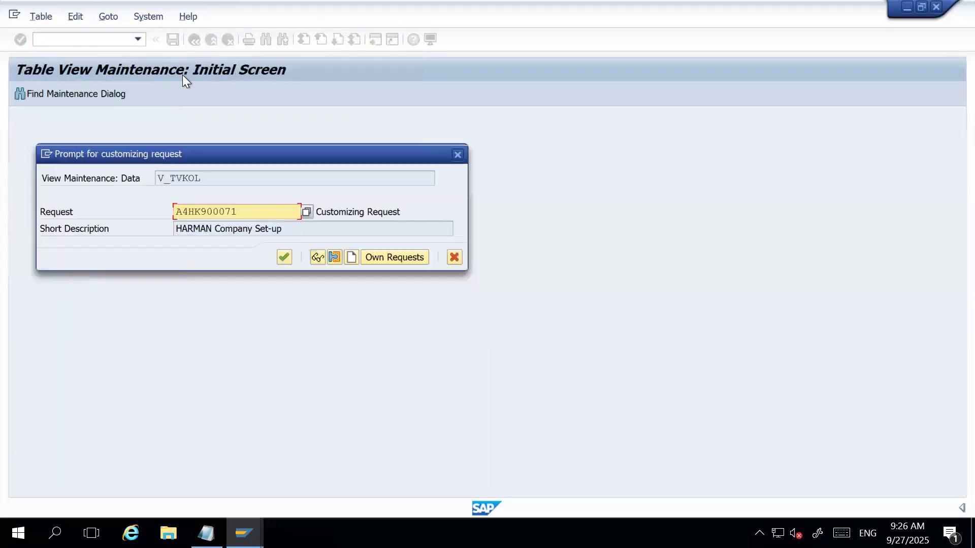
pyautogui.click(285, 257)
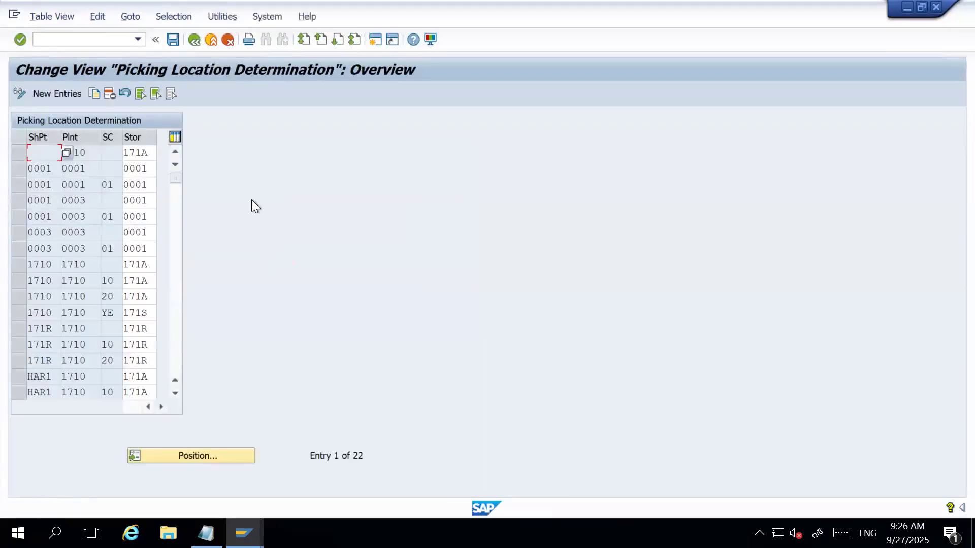
pyautogui.scroll(-5, 132, 275)
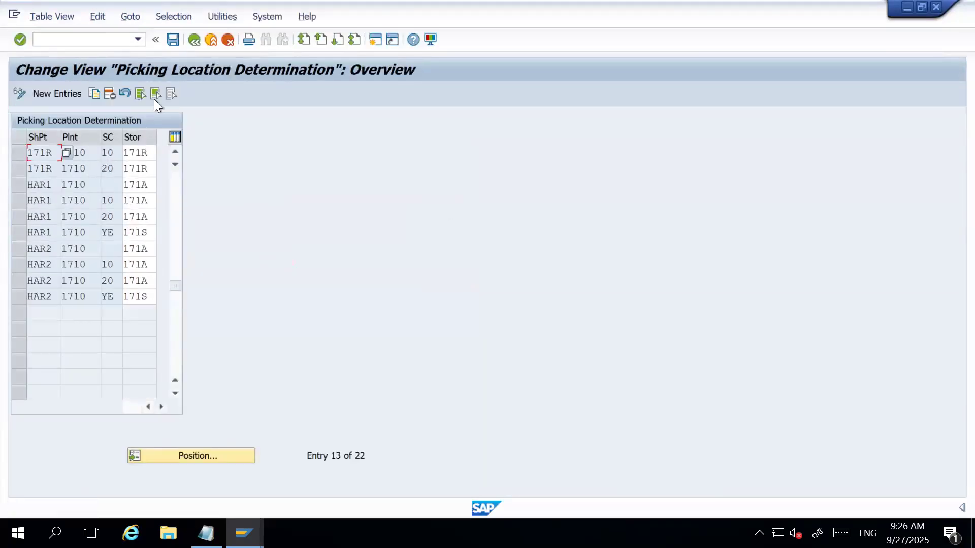
pyautogui.click(198, 40)
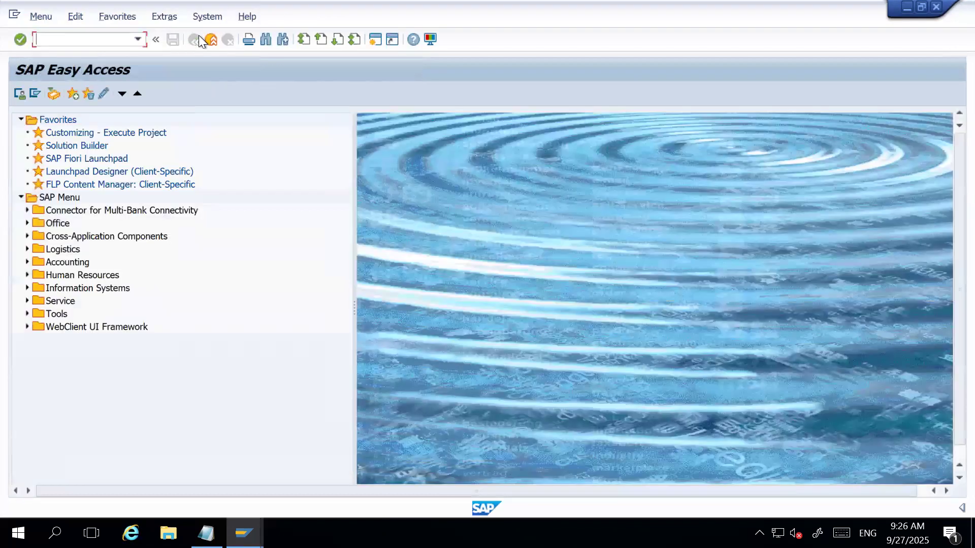
# Reopen Assign Shipping Point to Plant from the IMG session and try to delete shipping point HAR1 from plant 1710.
pyautogui.moveTo(244, 533)
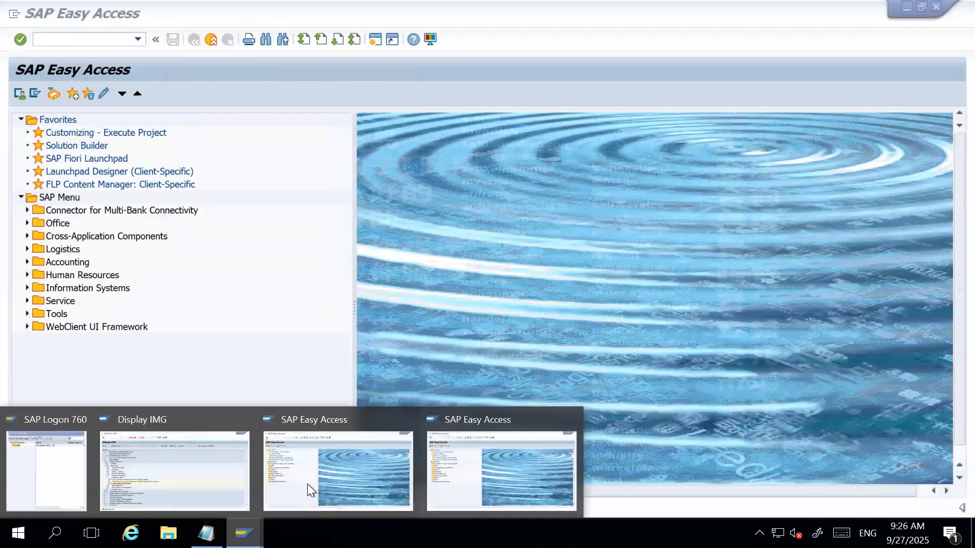
pyautogui.click(142, 443)
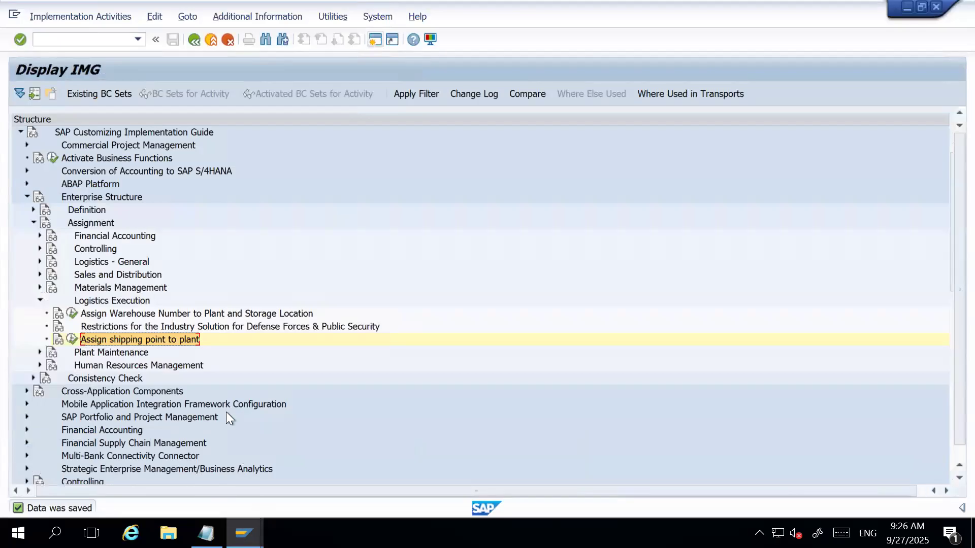
pyautogui.click(72, 338)
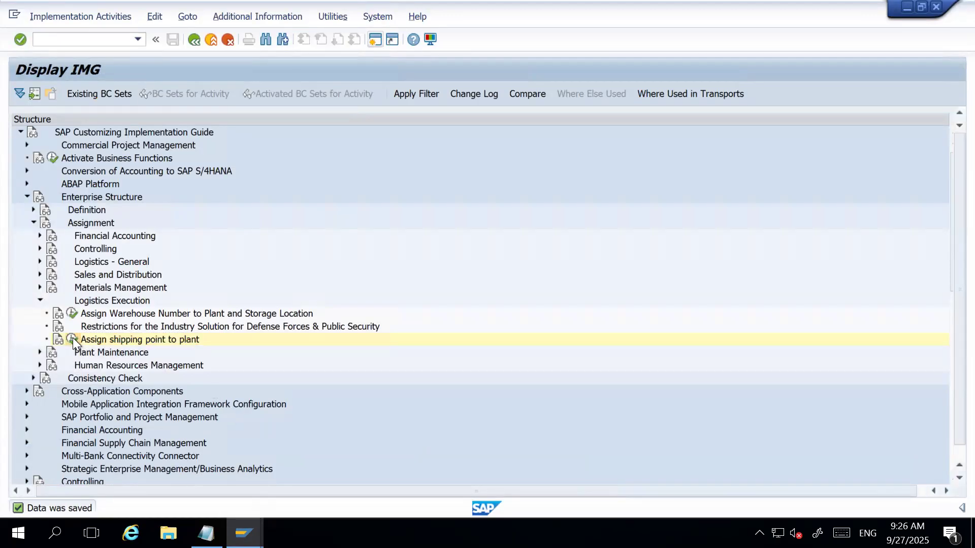
pyautogui.click(264, 39)
pyautogui.press('Return')
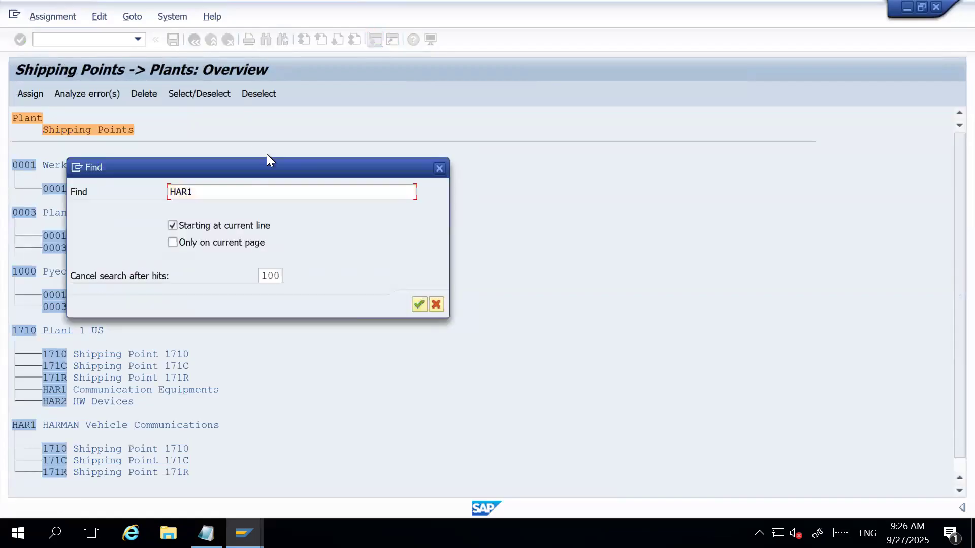
pyautogui.doubleClick(179, 64)
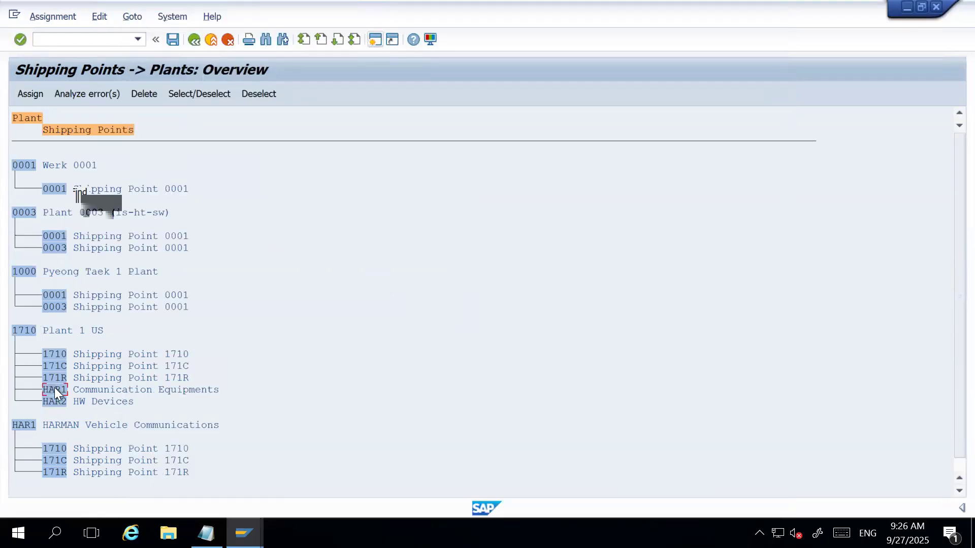
pyautogui.click(144, 93)
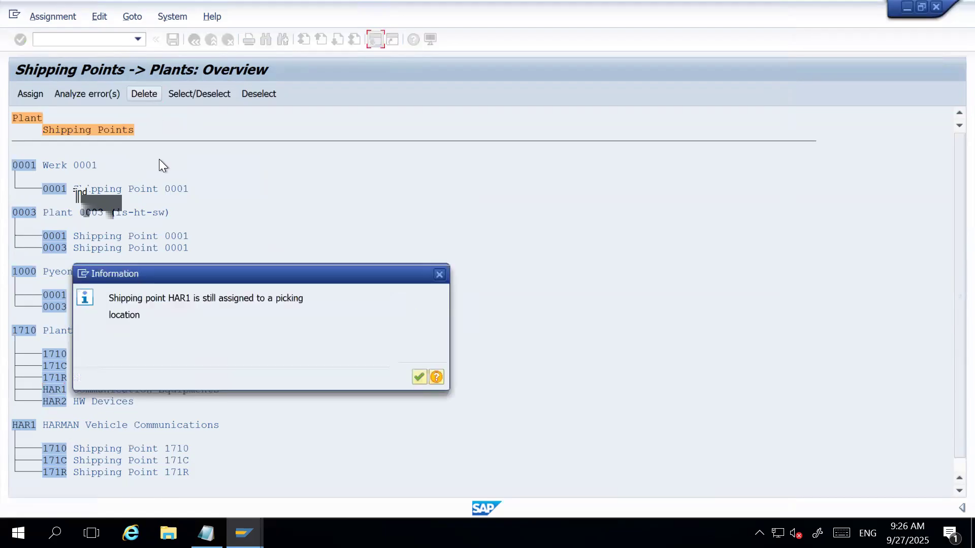
# Dismiss the message, switch to the table maintenance session and open Shipping Point Determination display-only to review its entries.
pyautogui.click(417, 375)
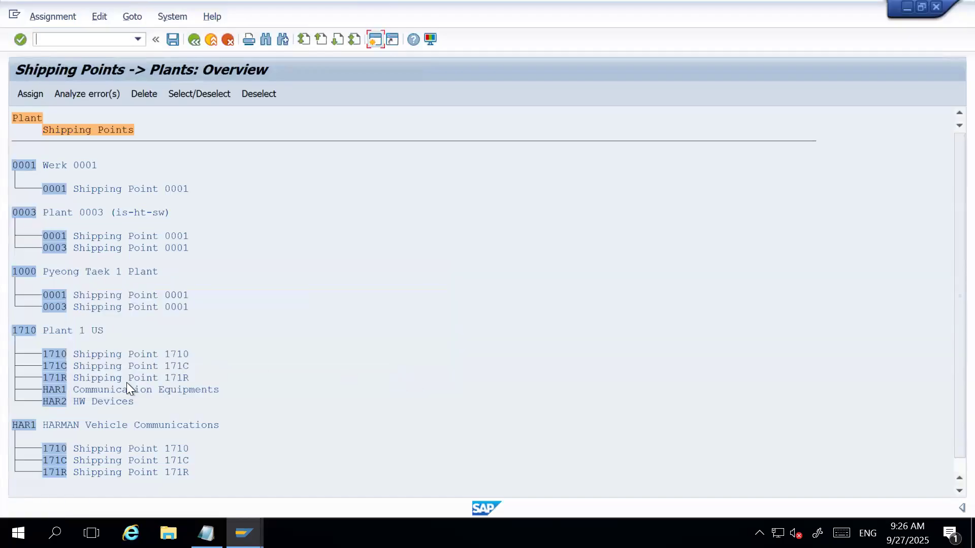
pyautogui.scroll(-1, 127, 382)
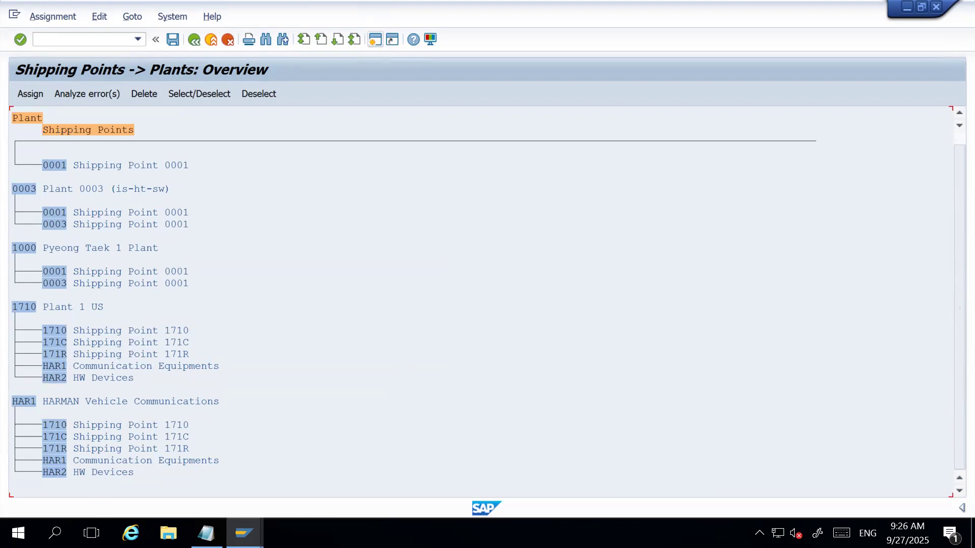
pyautogui.click(244, 533)
pyautogui.click(344, 480)
pyautogui.write('O')
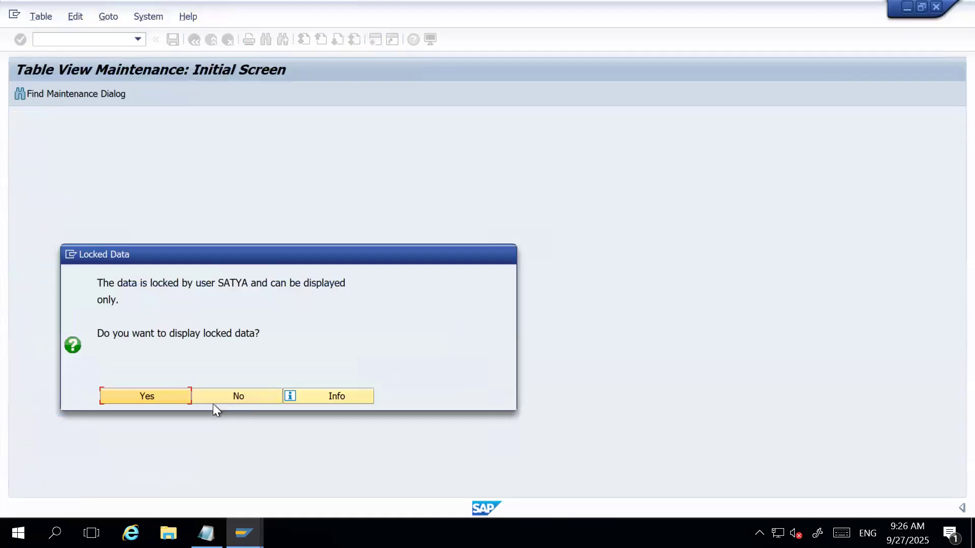
pyautogui.click(155, 396)
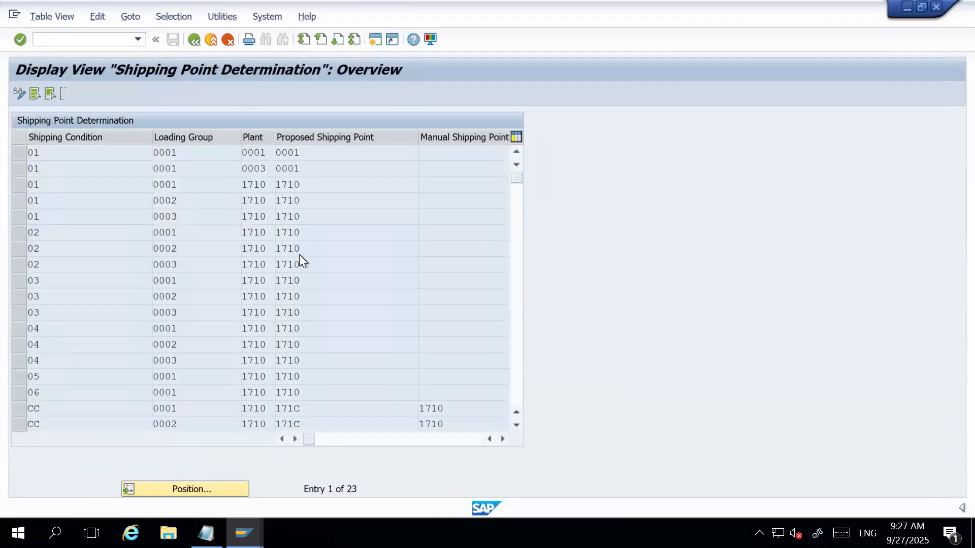
pyautogui.scroll(-5, 300, 254)
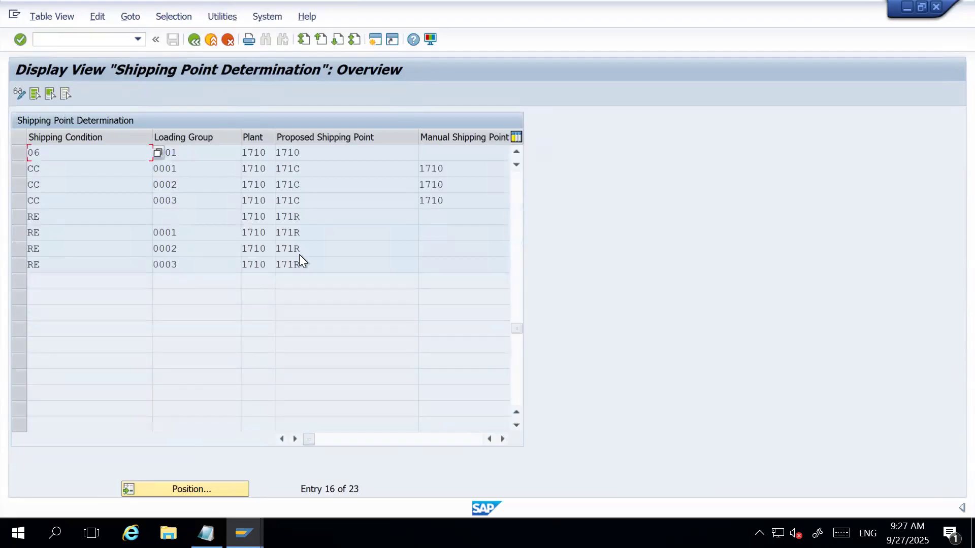
pyautogui.scroll(4, 300, 254)
pyautogui.scroll(1, 304, 256)
# Return to the shipping point assignment session and try again to delete shipping point HAR1 from plant 1710.
pyautogui.hotkey('alt', 'Tab')
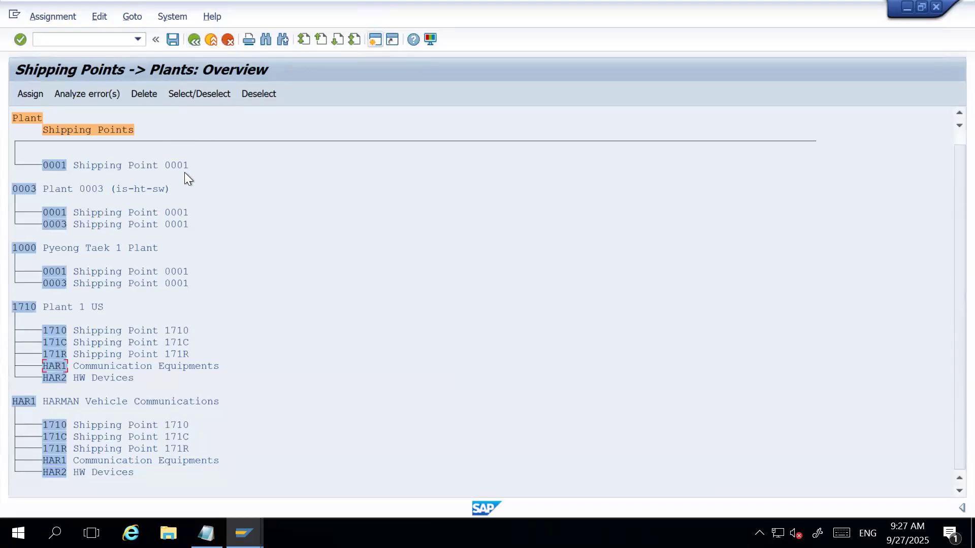
pyautogui.click(142, 96)
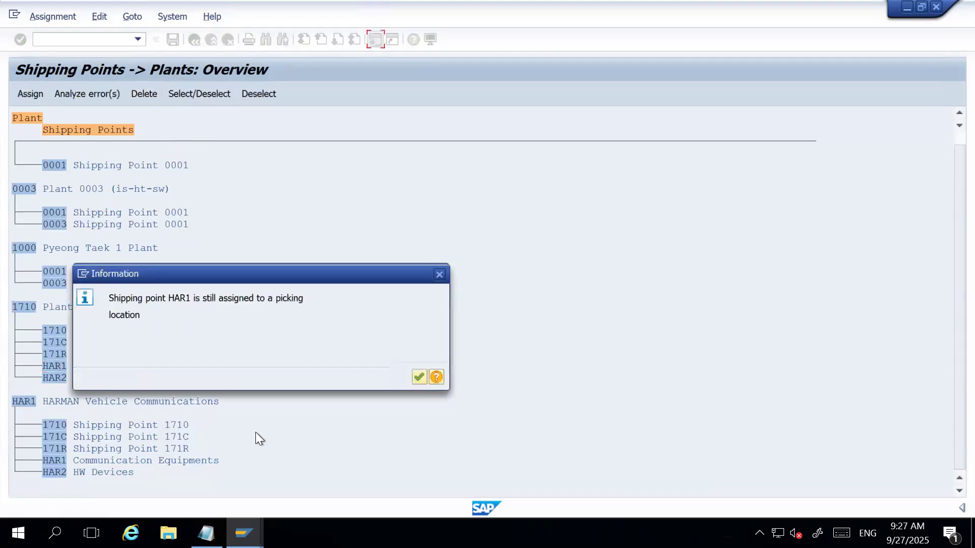
pyautogui.click(420, 376)
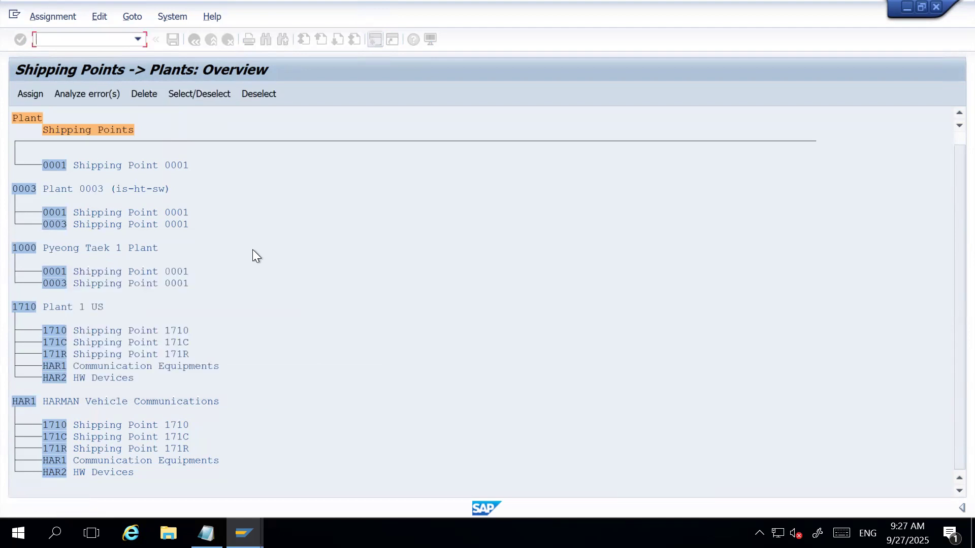
# Exit the shipping point to plant assignment and save the changed assignments.
pyautogui.hotkey('alt', 'Tab')
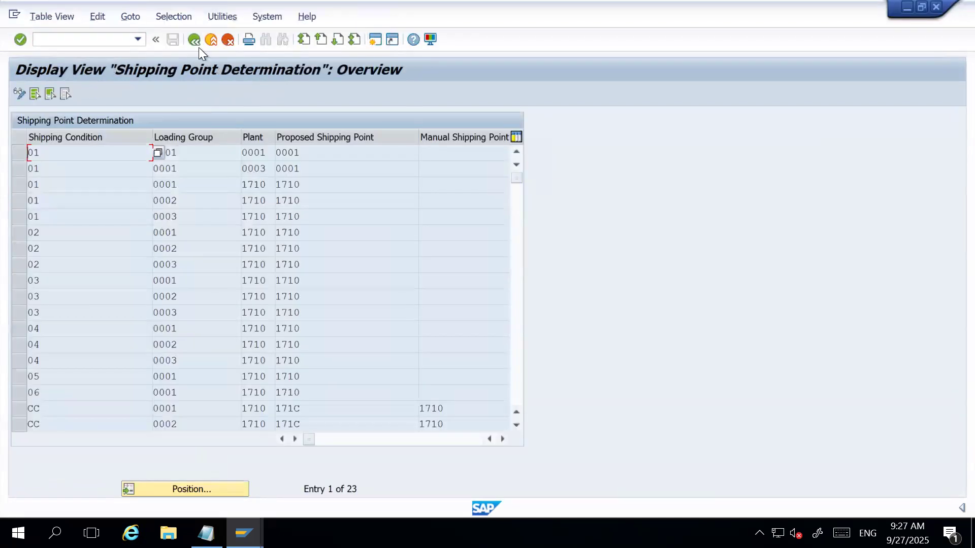
pyautogui.hotkey('alt', 'Tab')
pyautogui.click(195, 40)
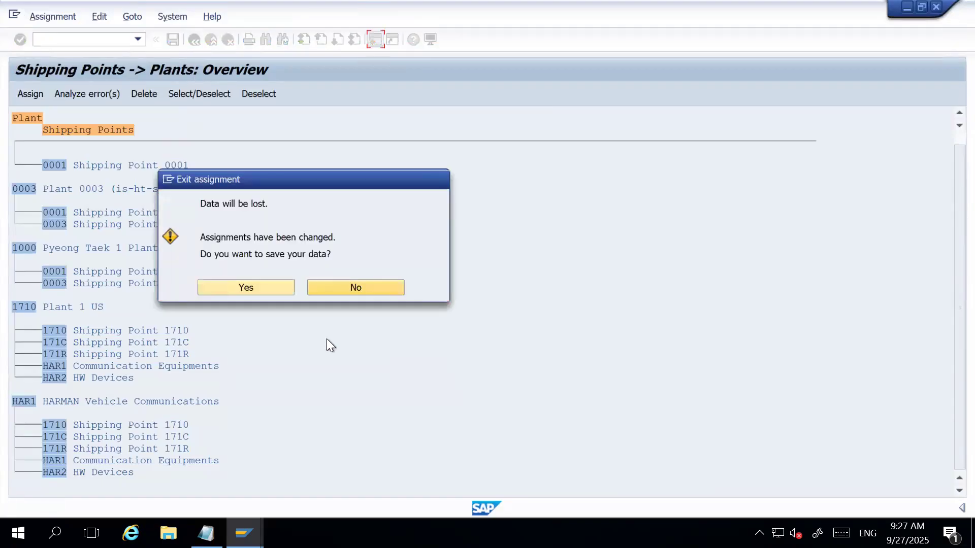
pyautogui.click(271, 284)
pyautogui.click(283, 247)
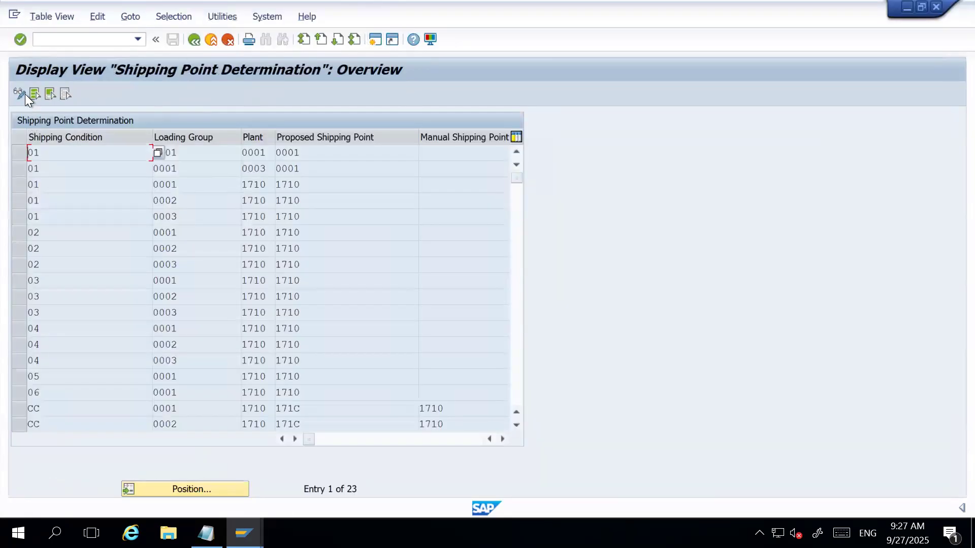
# Switch Shipping Point Determination to change mode and examine the plant 1710 entries across to the Created By column.
pyautogui.click(25, 94)
pyautogui.scroll(-1, 293, 300)
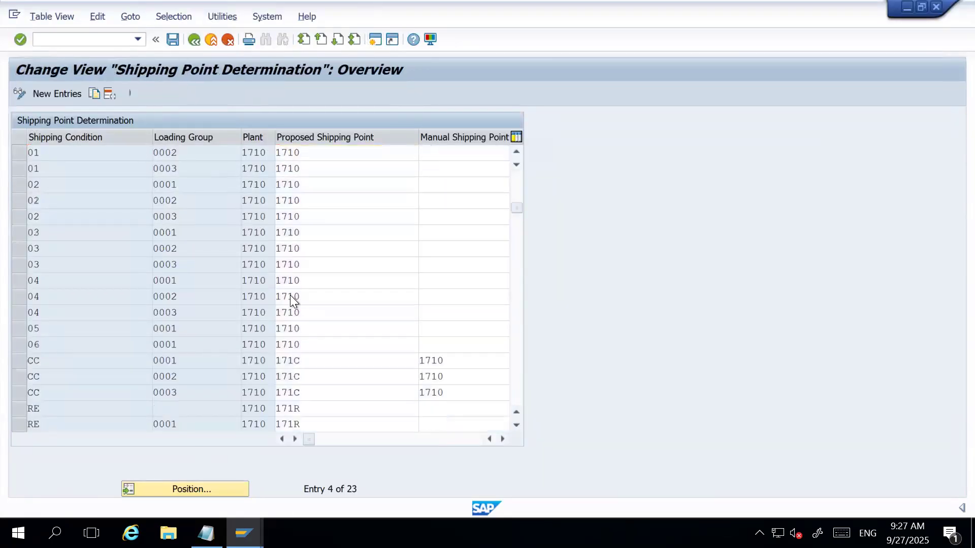
pyautogui.scroll(-2, 292, 301)
pyautogui.click(503, 439)
pyautogui.click(503, 438)
pyautogui.click(503, 439)
pyautogui.click(502, 439)
pyautogui.click(502, 439)
pyautogui.click(503, 439)
pyautogui.click(503, 438)
pyautogui.click(502, 438)
pyautogui.click(502, 439)
pyautogui.click(502, 439)
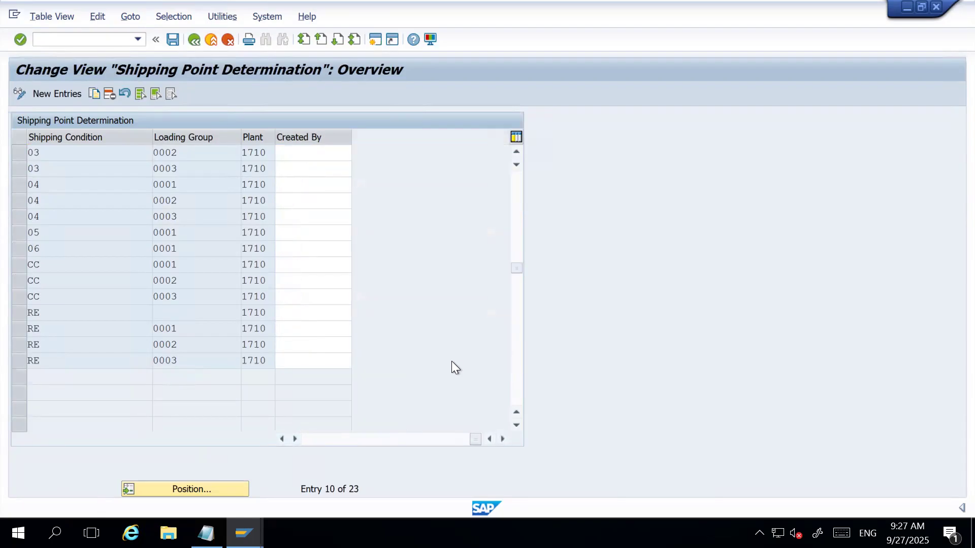
# Check the manual shipping point and Created By columns from the first entry, plus the proposed shipping points of the last entries.
pyautogui.scroll(3, 452, 361)
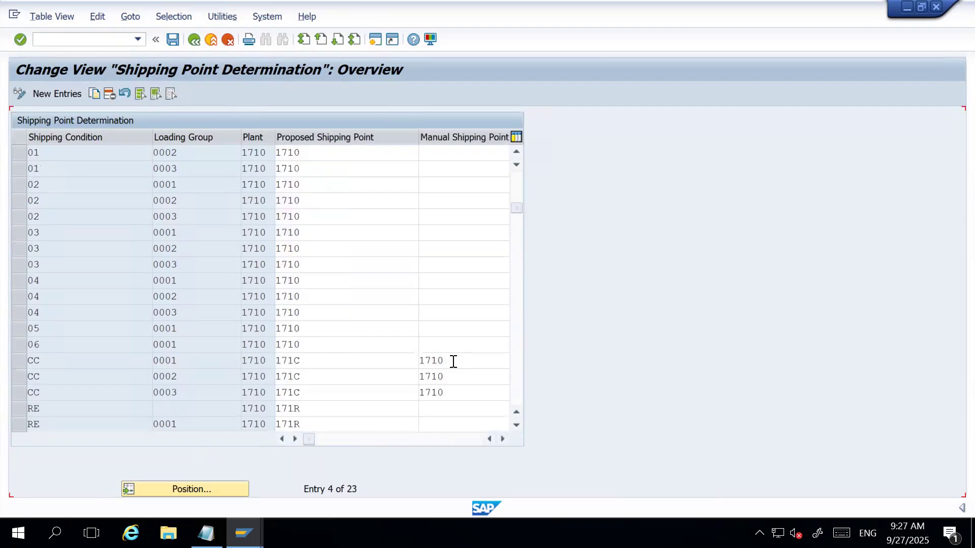
pyautogui.click(507, 439)
pyautogui.click(506, 439)
pyautogui.click(506, 439)
pyautogui.click(506, 438)
pyautogui.click(506, 439)
pyautogui.click(506, 438)
pyautogui.click(503, 439)
pyautogui.click(503, 439)
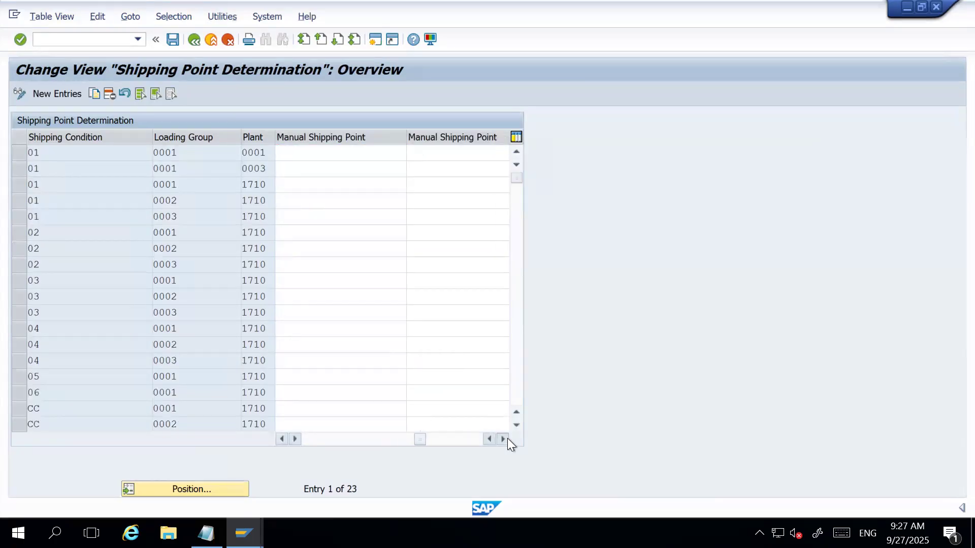
pyautogui.click(504, 439)
pyautogui.click(503, 439)
pyautogui.click(503, 439)
pyautogui.click(503, 439)
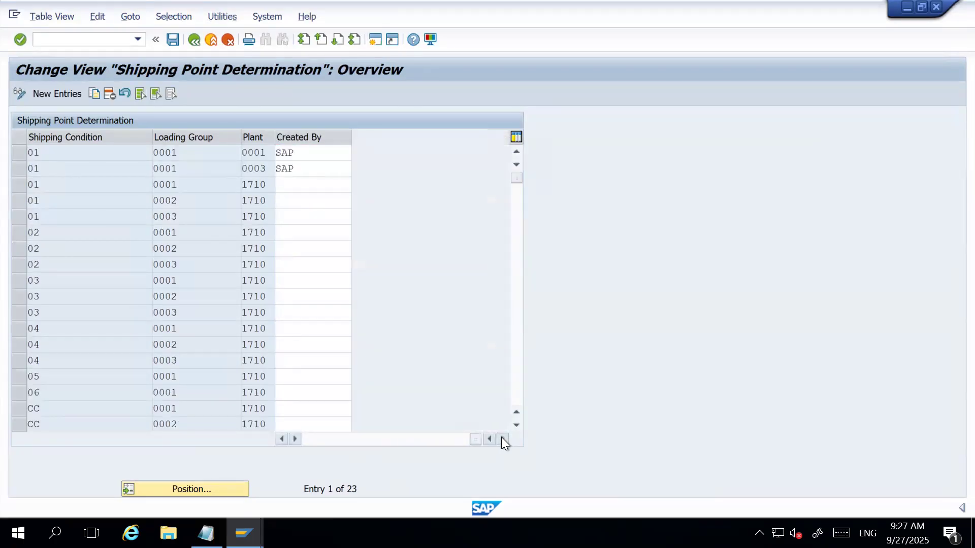
pyautogui.click(285, 441)
pyautogui.click(285, 441)
pyautogui.click(285, 441)
pyautogui.scroll(-3, 166, 294)
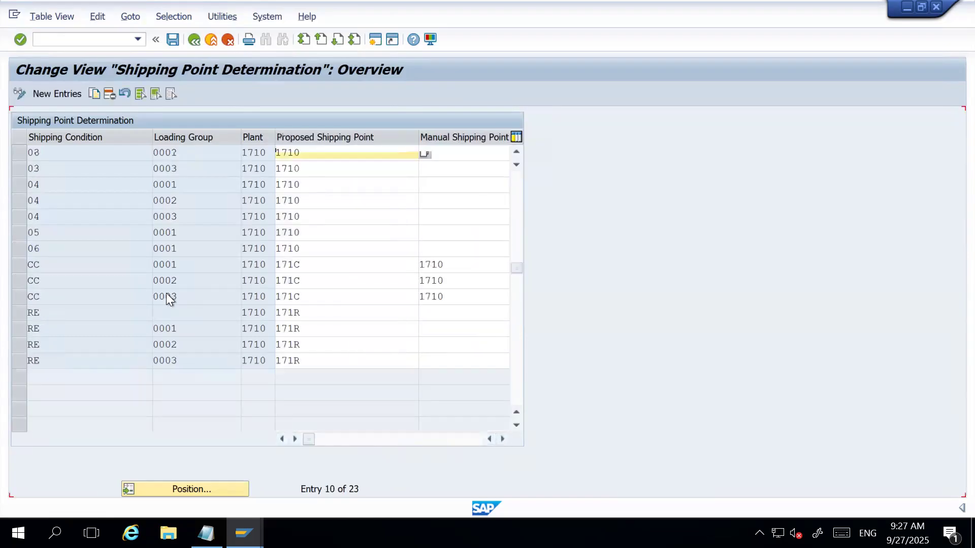
pyautogui.scroll(-2, 166, 293)
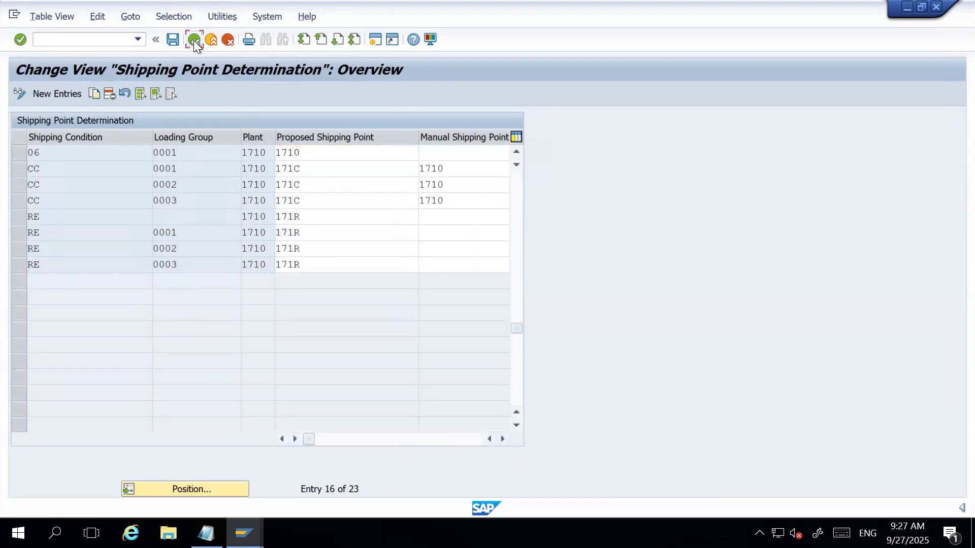
# Leave Shipping Point Determination and reopen Assign Shipping Point to Plant from the IMG at plants 1710 and HAR1.
pyautogui.click(193, 41)
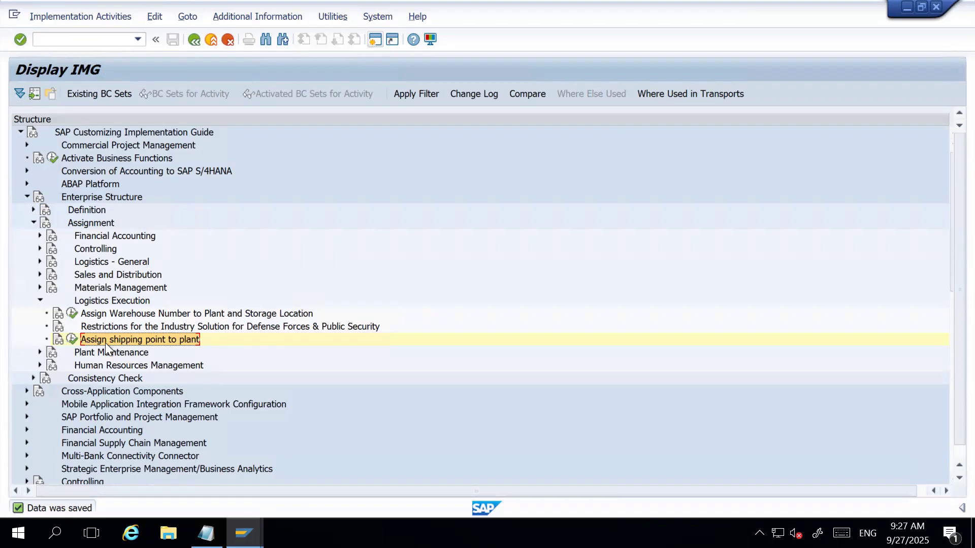
pyautogui.click(71, 340)
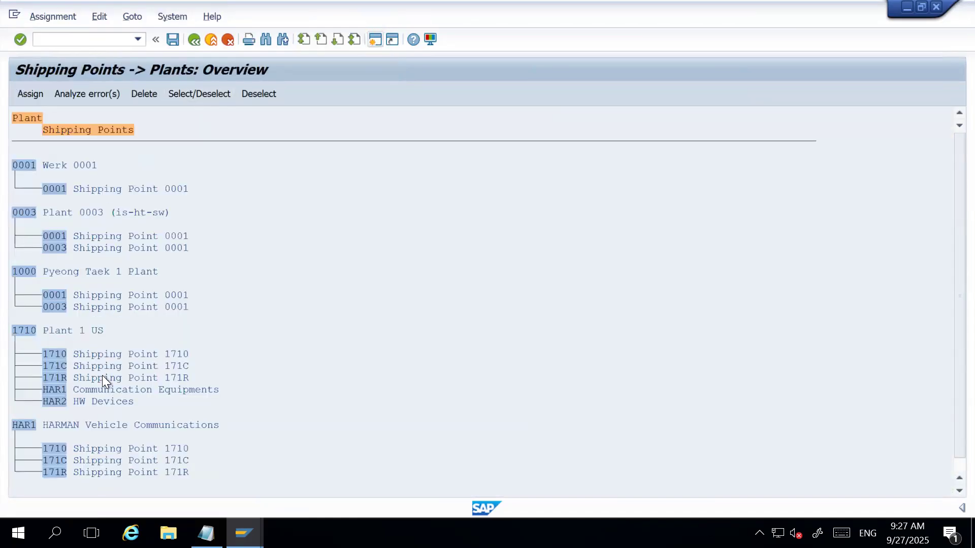
pyautogui.scroll(-2, 102, 376)
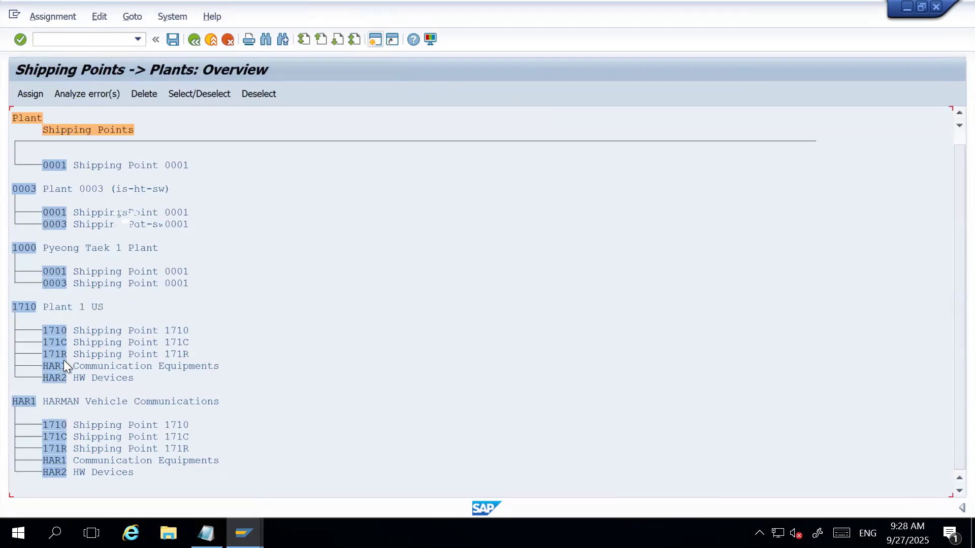
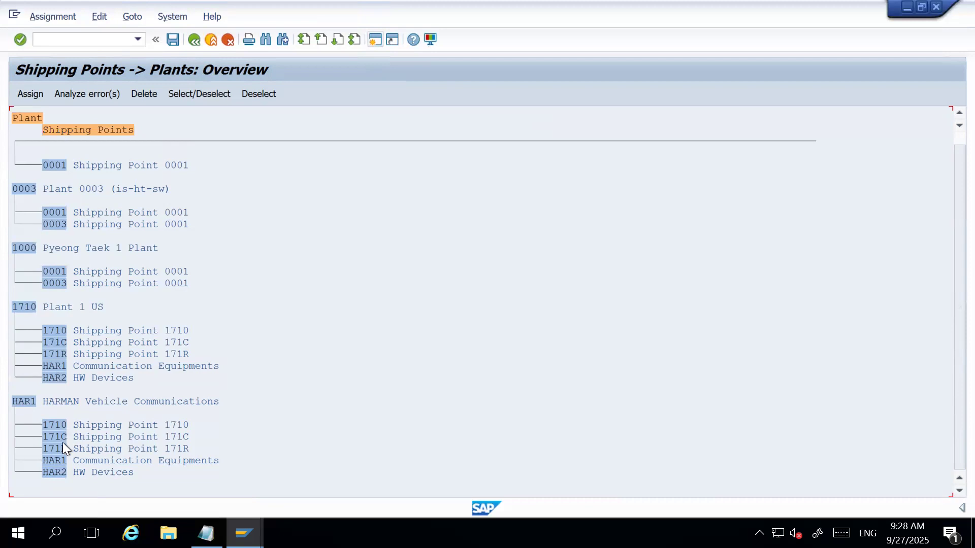
# Delete the assignments of shipping points 1710, 171C and 171R from plant HAR1.
pyautogui.click(54, 425)
pyautogui.click(145, 93)
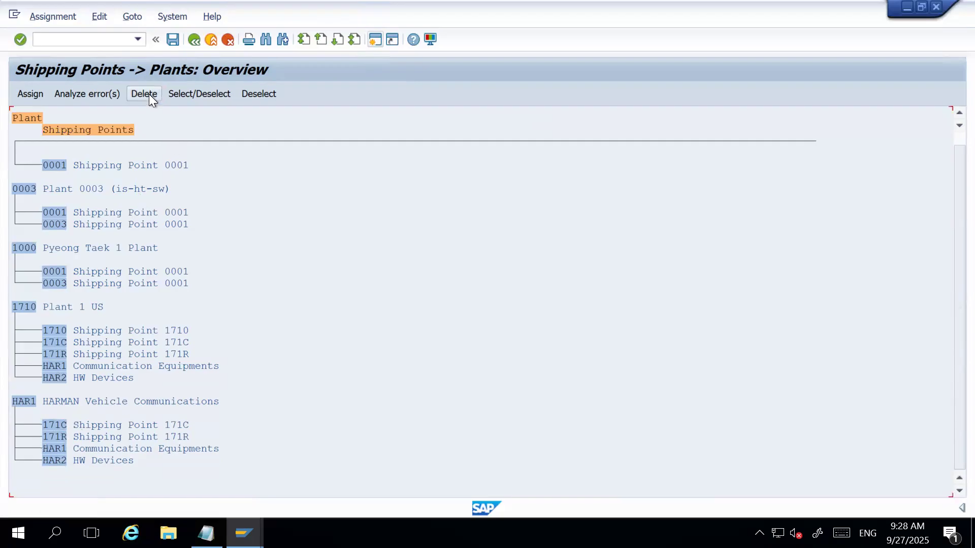
pyautogui.click(136, 93)
pyautogui.click(55, 426)
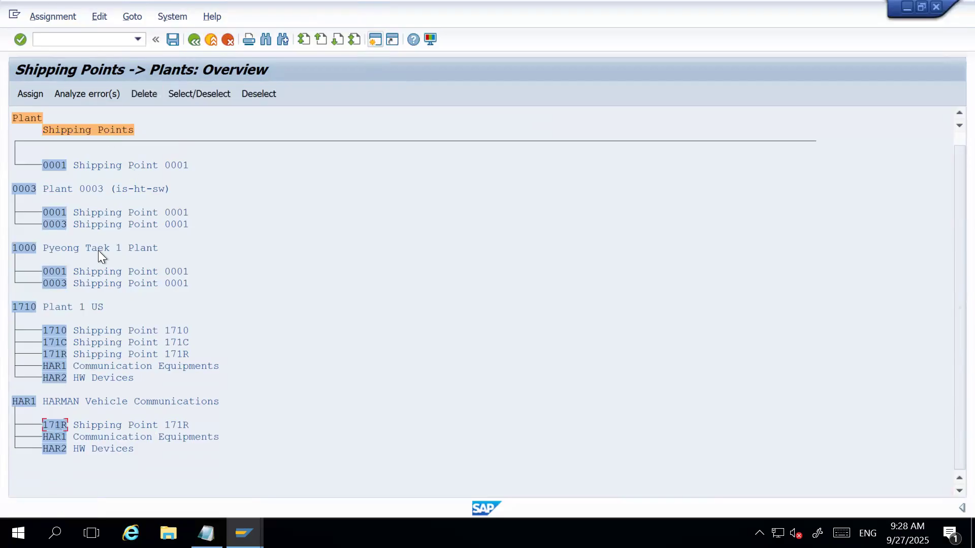
pyautogui.click(145, 96)
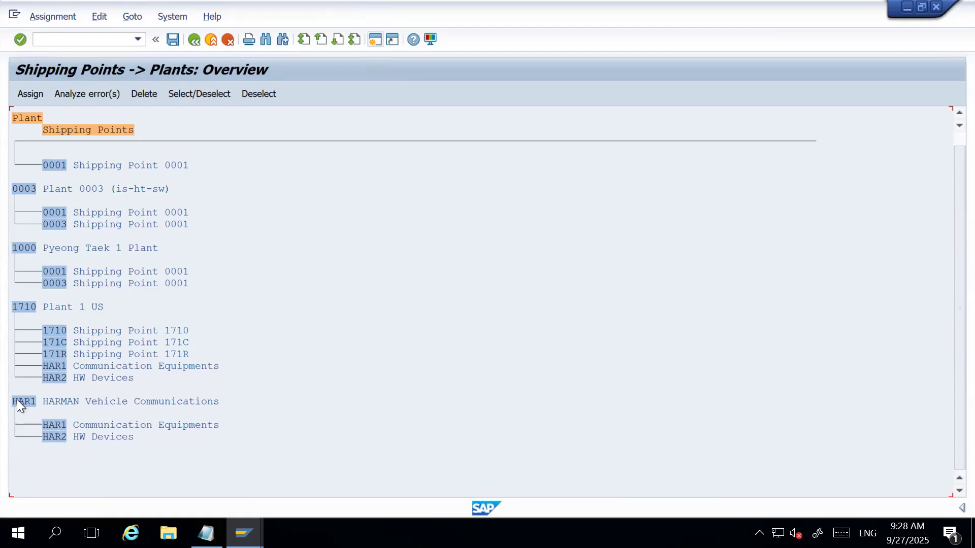
# Save the reduced shipping point assignments and return to the IMG structure.
pyautogui.click(173, 40)
pyautogui.click(284, 247)
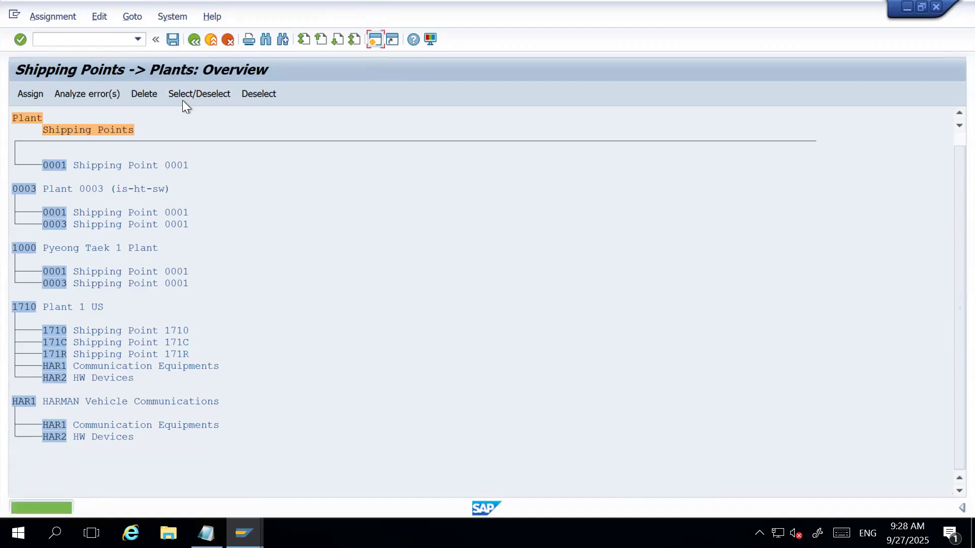
pyautogui.click(194, 39)
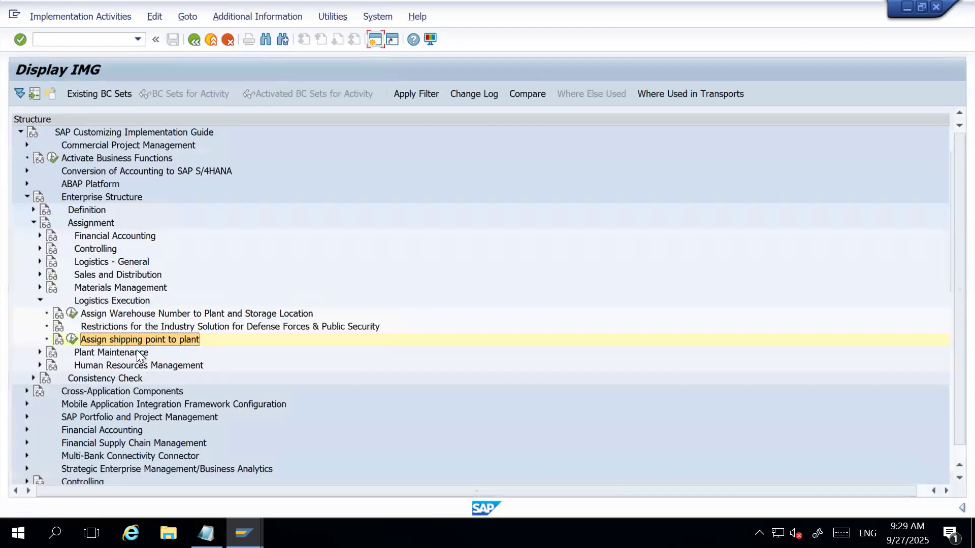
# Collapse Logistics Execution in the IMG and open a new SAP session with MM entered as the start of a transaction code.
pyautogui.click(40, 298)
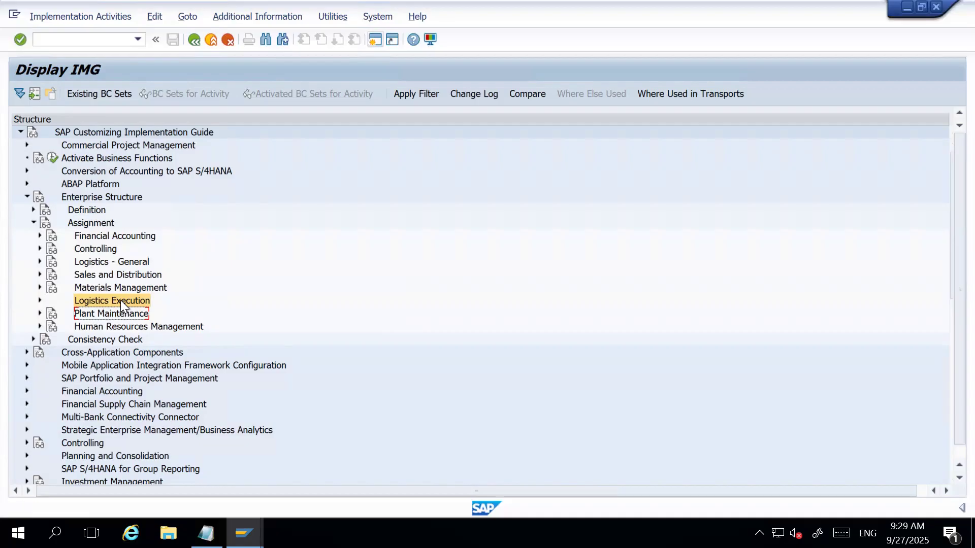
pyautogui.click(374, 40)
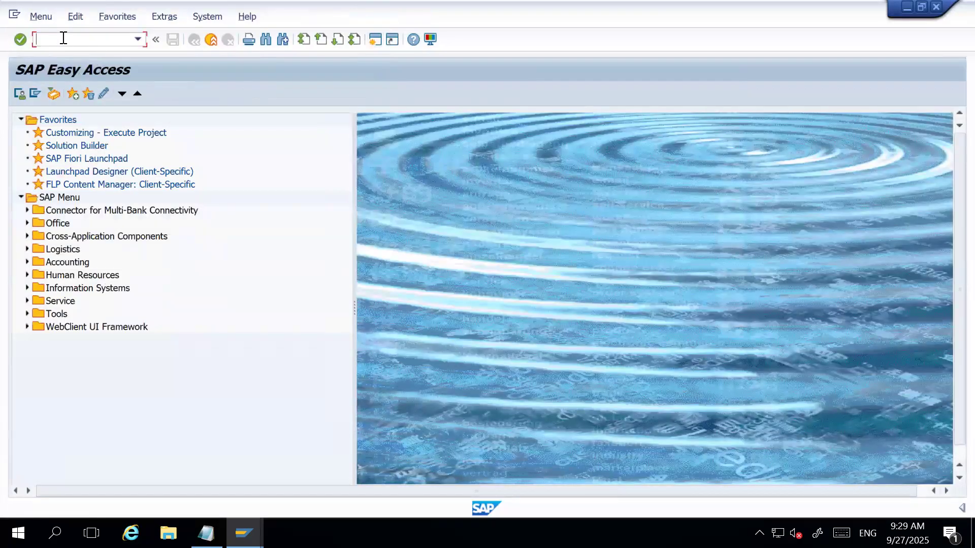
pyautogui.write('MM')
# Switch to Notepad and add the heading "Test Basic Inbound flow inside S/4:" below the EWM delivery line.
pyautogui.click(206, 534)
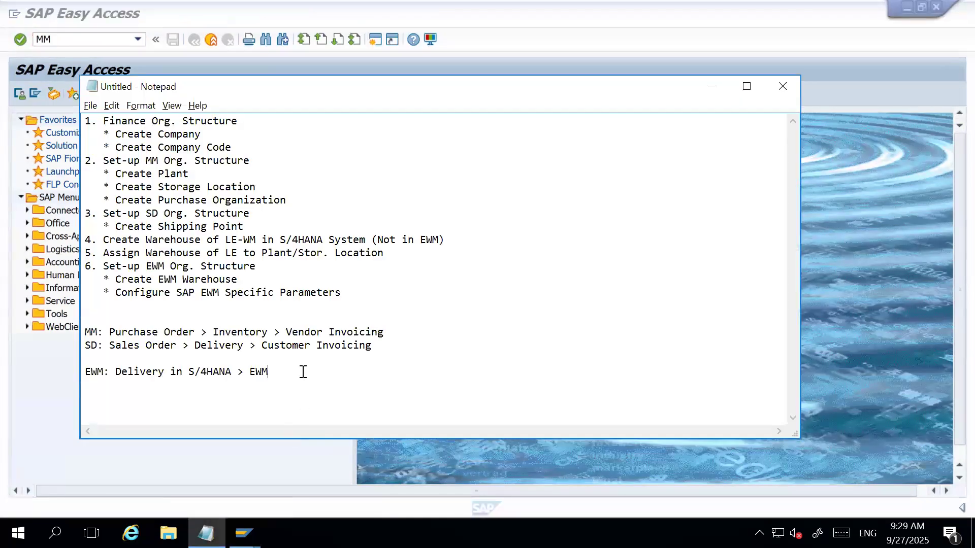
pyautogui.press('Return')
pyautogui.press('Return')
pyautogui.press('Return')
pyautogui.write('Test Basic Inbound flow i')
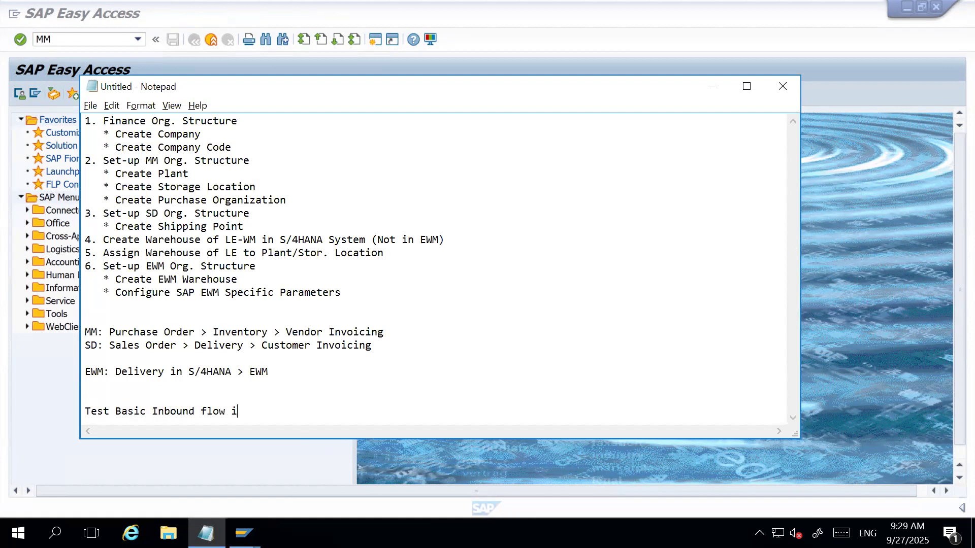
pyautogui.write('nside ')
pyautogui.write('S/4HA')
pyautogui.press('BackSpace')
pyautogui.press('BackSpace')
pyautogui.write(':')
pyautogui.press('Return')
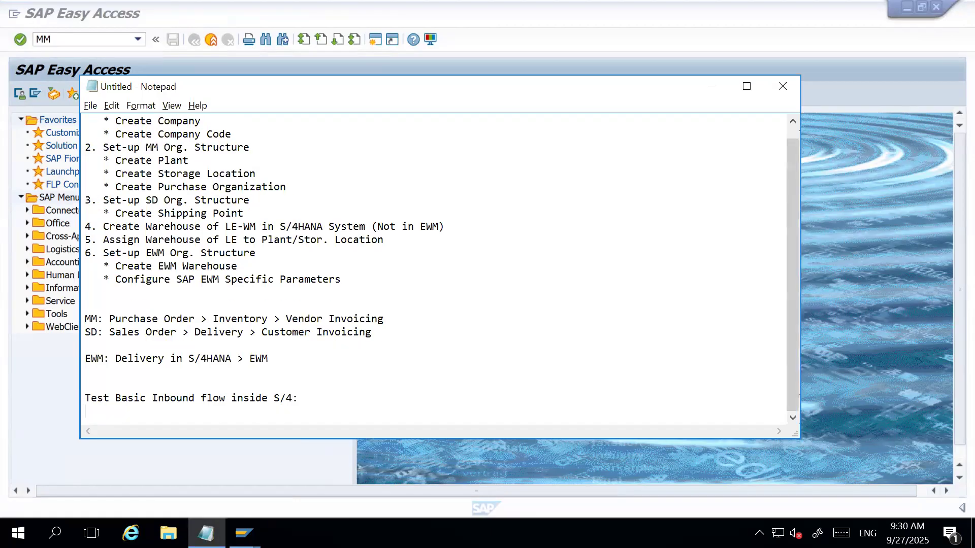
# List "1. Create Masterial Master" and "2. Create Vendor" as the first two items under the inbound flow heading.
pyautogui.write('1. Create Masterial Master')
pyautogui.press('Return')
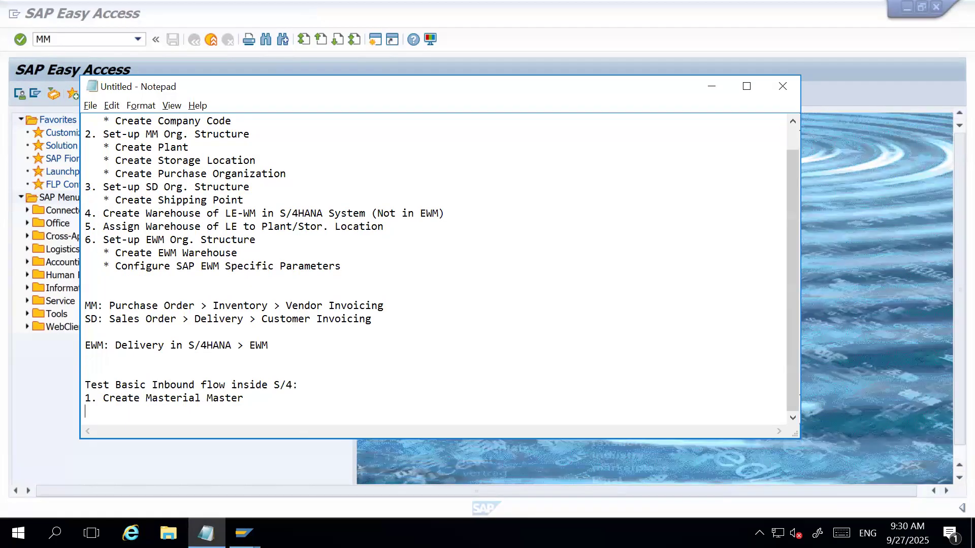
pyautogui.write('2. Create Vendor')
# Append "- MM1" to the material master item and "- BP" to the vendor item, and add blank lines below.
pyautogui.click(254, 400)
pyautogui.write('- MM')
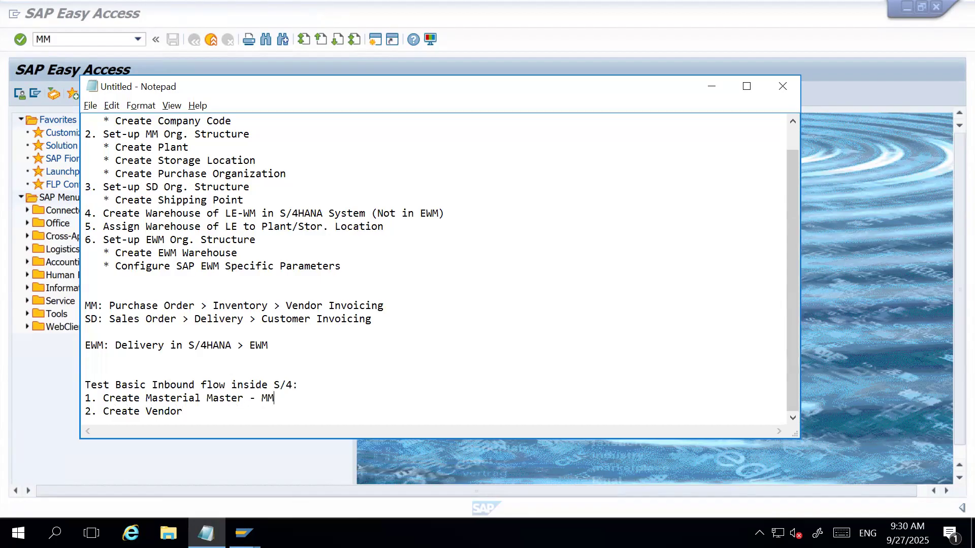
pyautogui.write('1')
pyautogui.press('Down')
pyautogui.write('- BP')
pyautogui.press('Return')
pyautogui.press('Return')
pyautogui.press('Return')
pyautogui.press('Return')
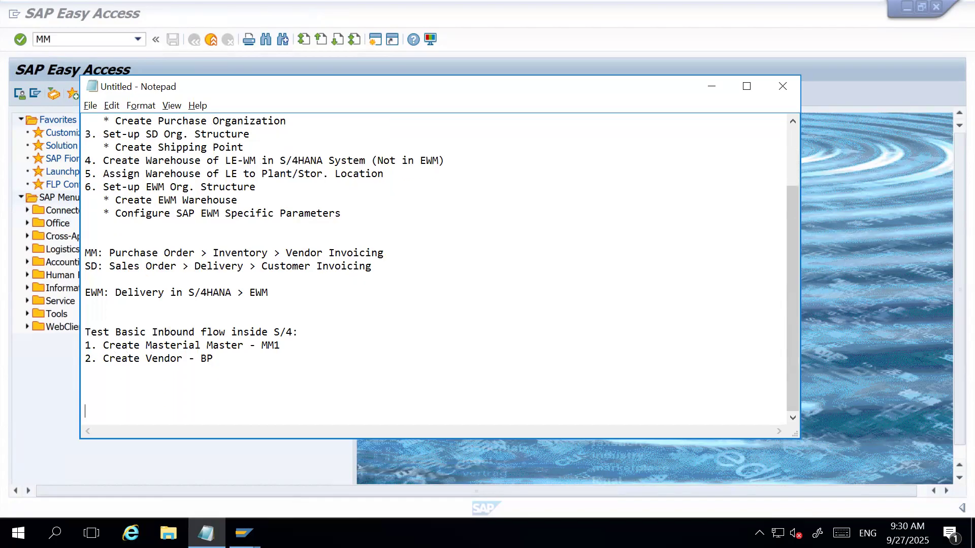
# Correct the transaction code in the material master item to MM01.
pyautogui.click(235, 356)
pyautogui.click(274, 347)
pyautogui.write('0')
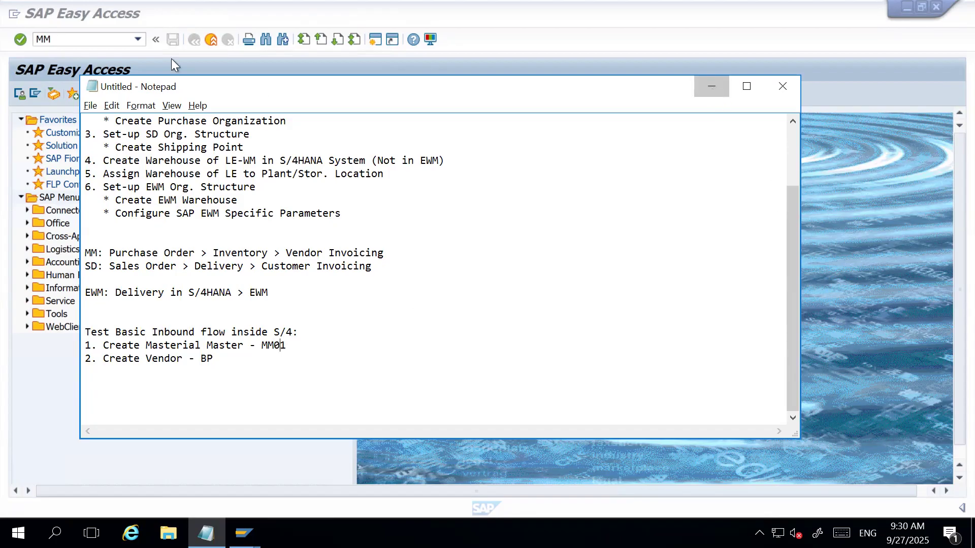
# Minimize the notes and open the Create Material transaction MM01 in SAP.
pyautogui.click(712, 86)
pyautogui.click(67, 39)
pyautogui.write('01')
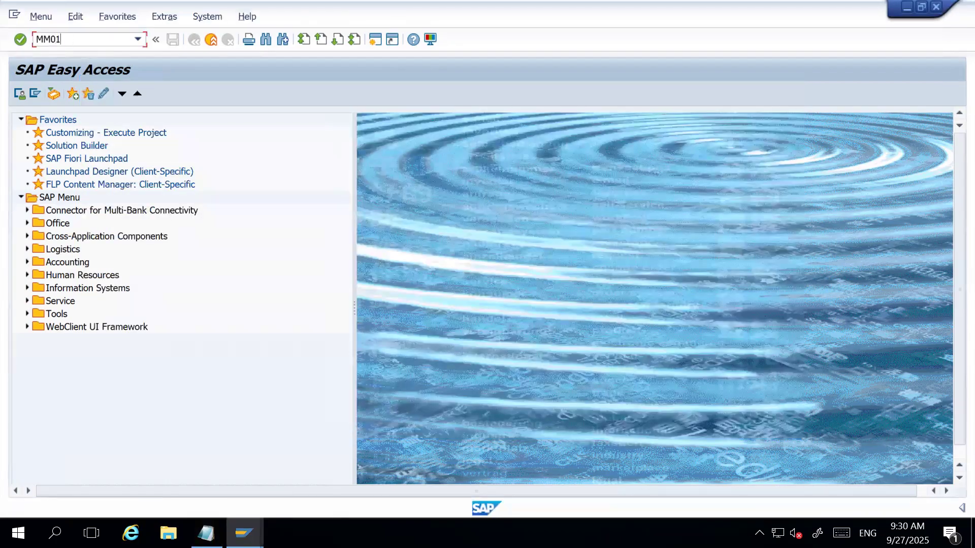
pyautogui.press('Return')
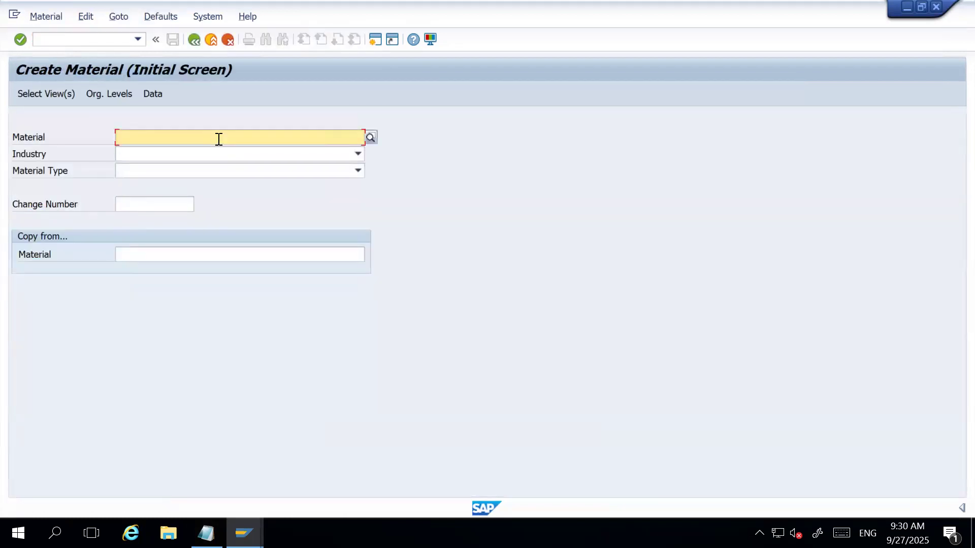
# Set the industry to M Mechanical engineering, browse the material types and choose ROH Raw materials.
pyautogui.click(359, 155)
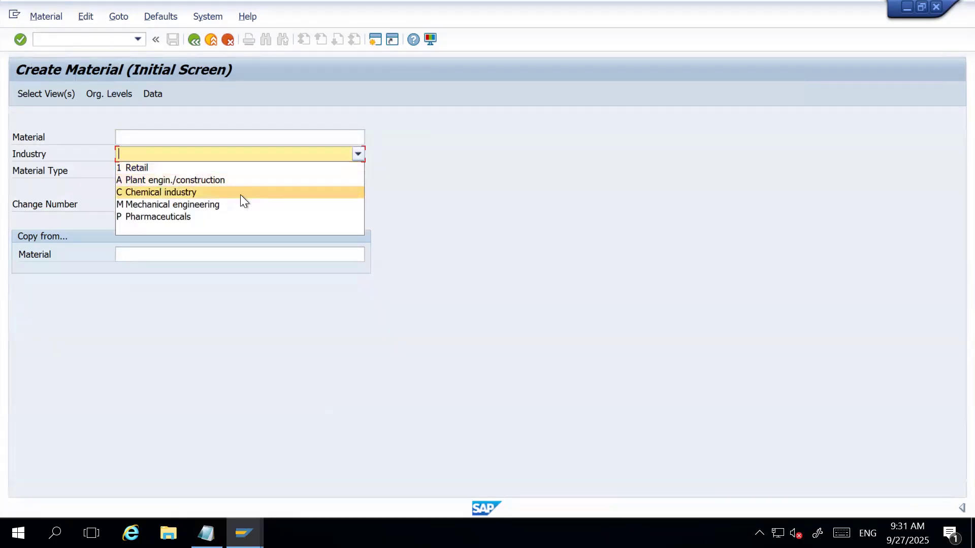
pyautogui.click(195, 204)
pyautogui.click(357, 171)
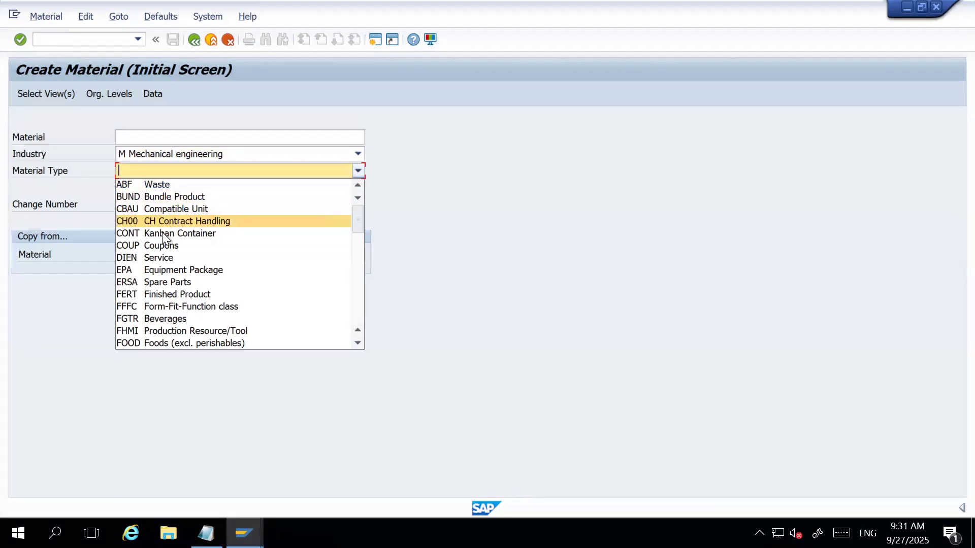
pyautogui.scroll(-1, 182, 265)
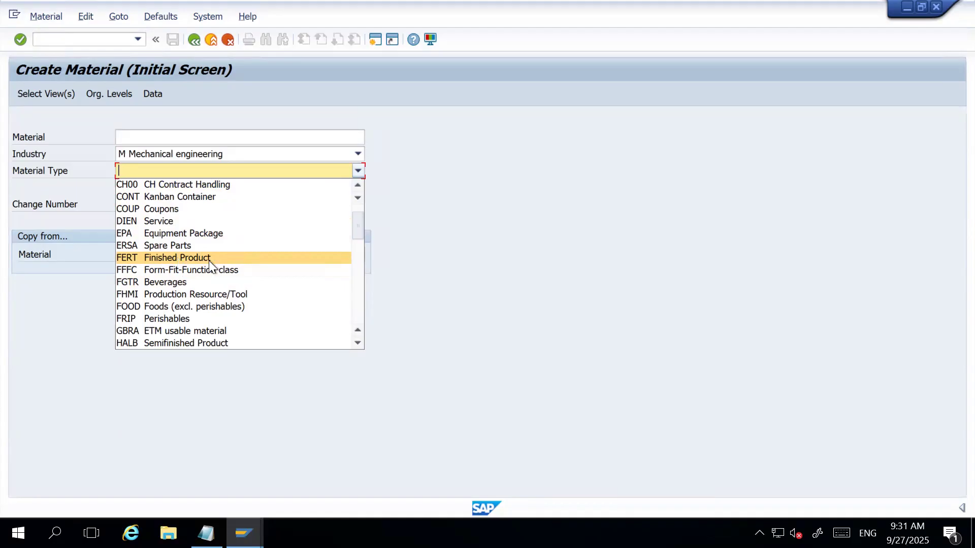
pyautogui.scroll(1, 218, 279)
pyautogui.scroll(-4, 218, 279)
pyautogui.scroll(-4, 218, 279)
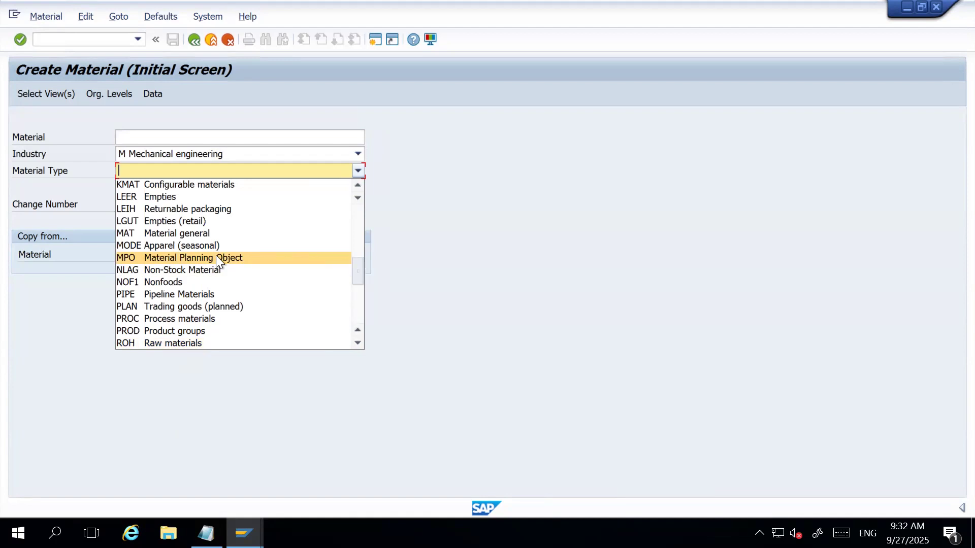
pyautogui.scroll(1, 199, 260)
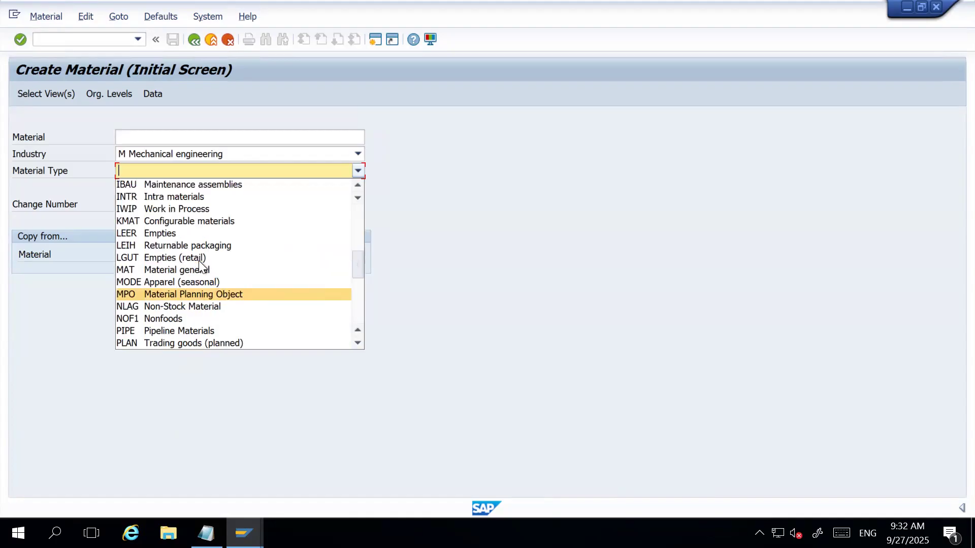
pyautogui.scroll(-2, 181, 294)
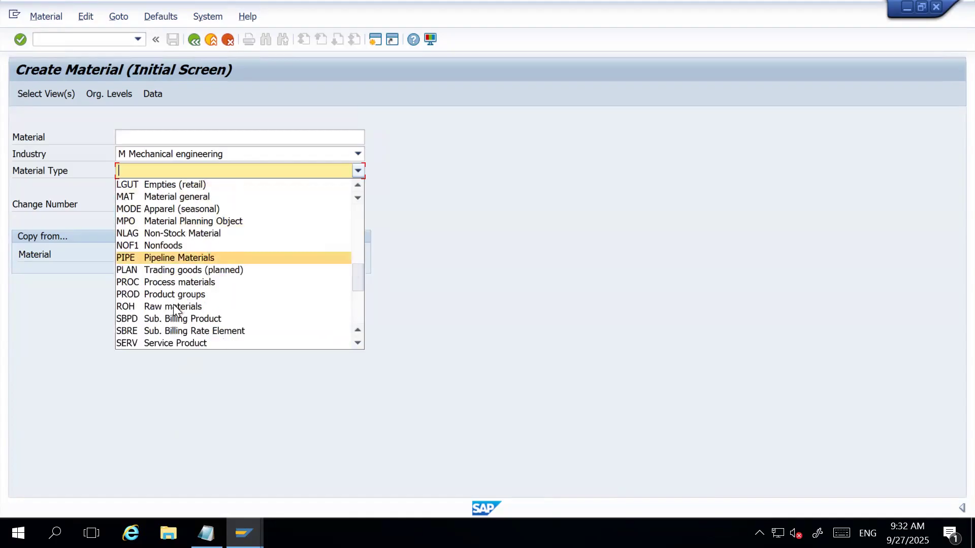
pyautogui.click(169, 307)
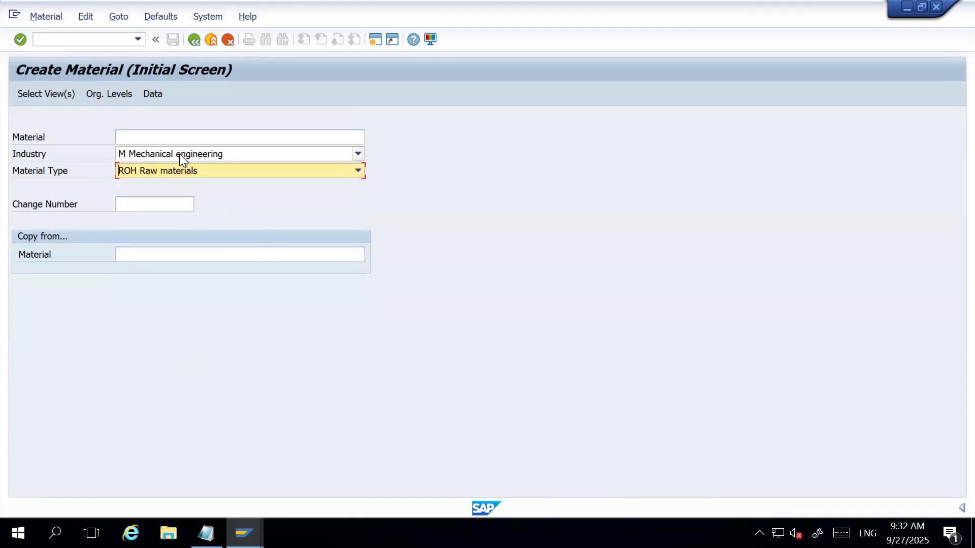
# Leave the Create Material screen and open the material types configuration with transaction OMS2.
pyautogui.click(185, 137)
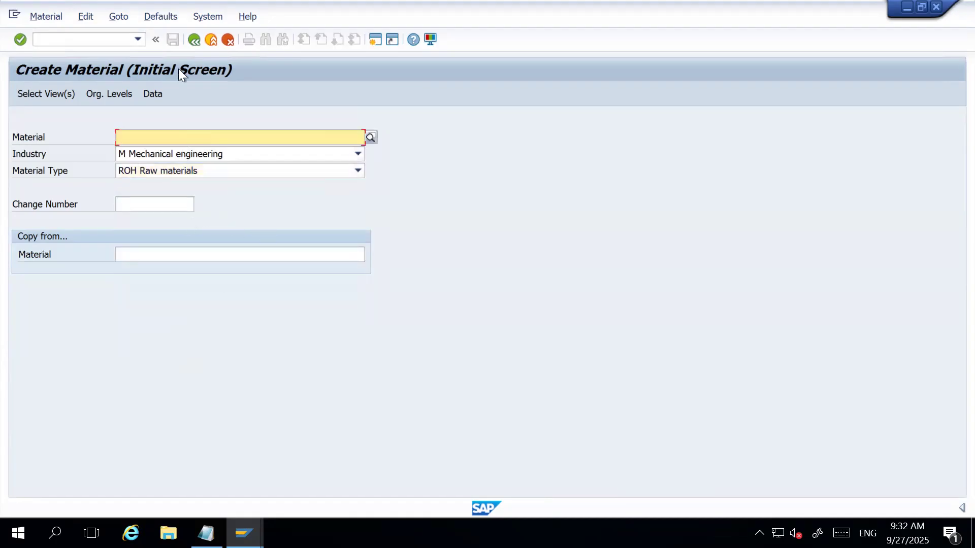
pyautogui.click(194, 39)
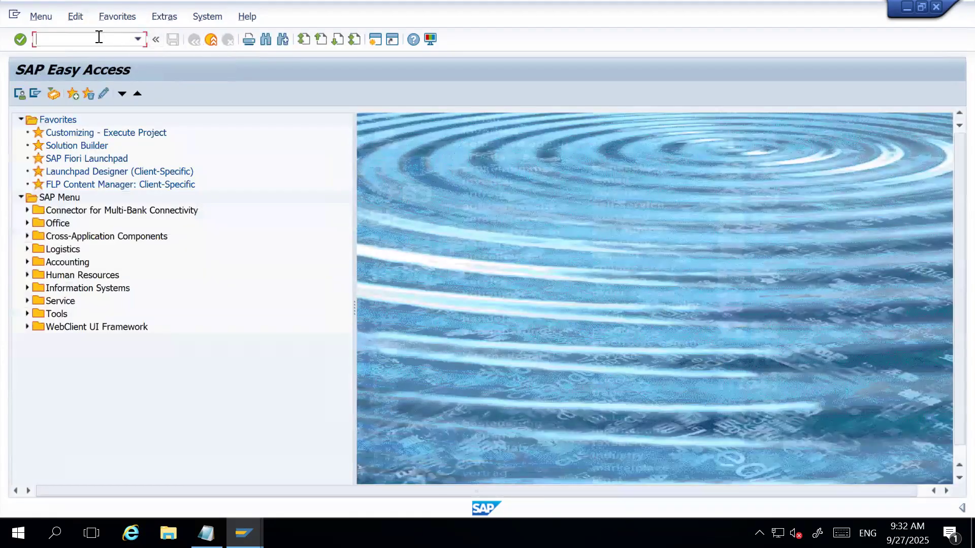
pyautogui.write('OMS2')
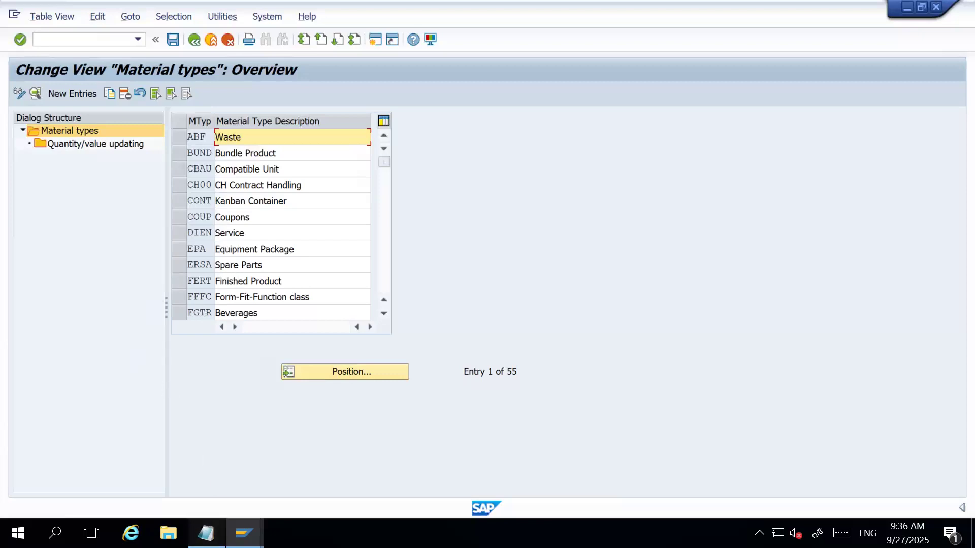
# Check the material master line in the Notepad inbound flow notes and return to the material types overview.
pyautogui.click(206, 533)
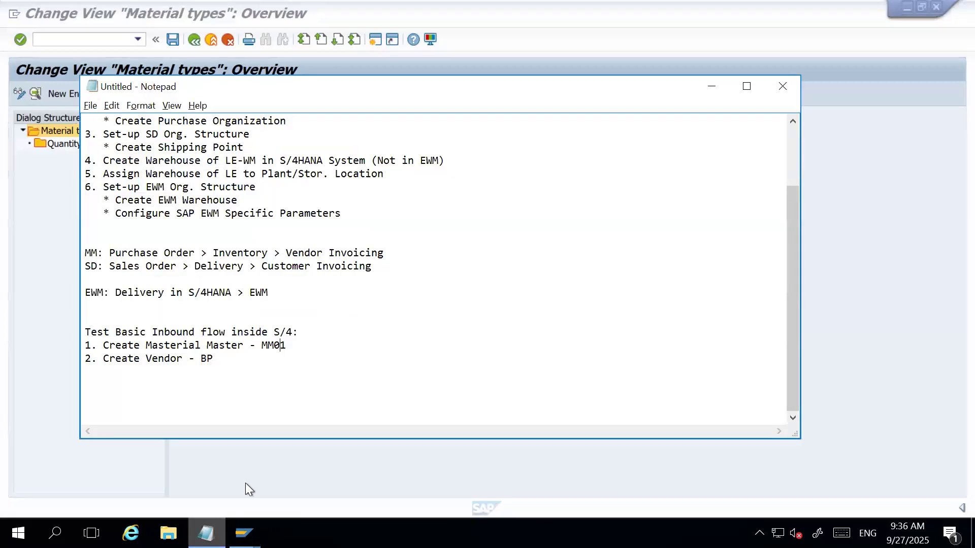
pyautogui.click(294, 344)
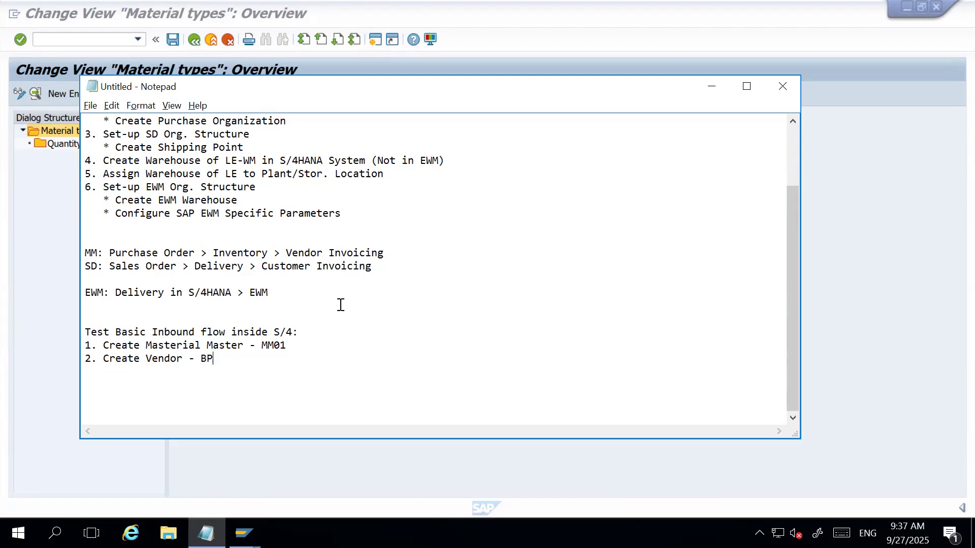
pyautogui.click(712, 88)
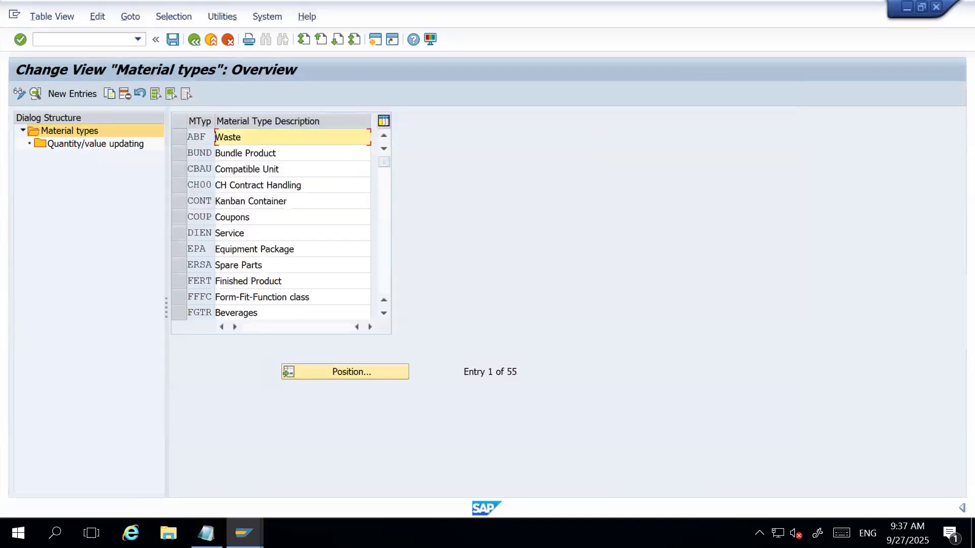
# Switch to another SAP Easy Access session and open the company code organizational object with transaction EC01.
pyautogui.click(244, 533)
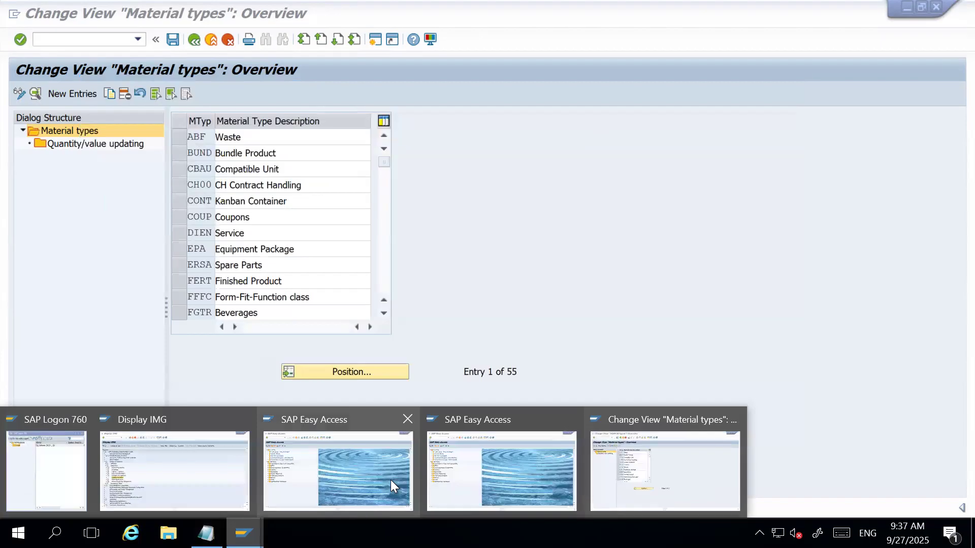
pyautogui.click(391, 480)
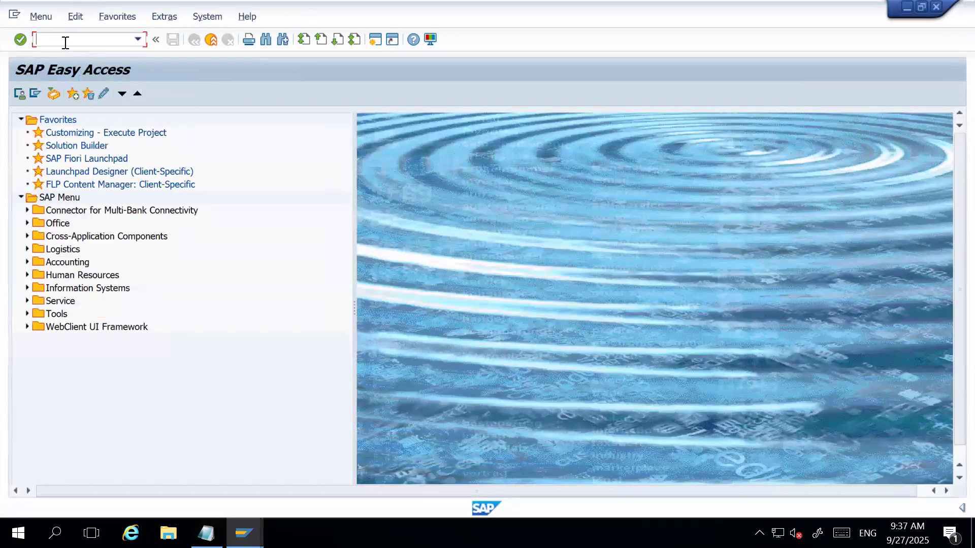
pyautogui.write('EC01')
pyautogui.press('Return')
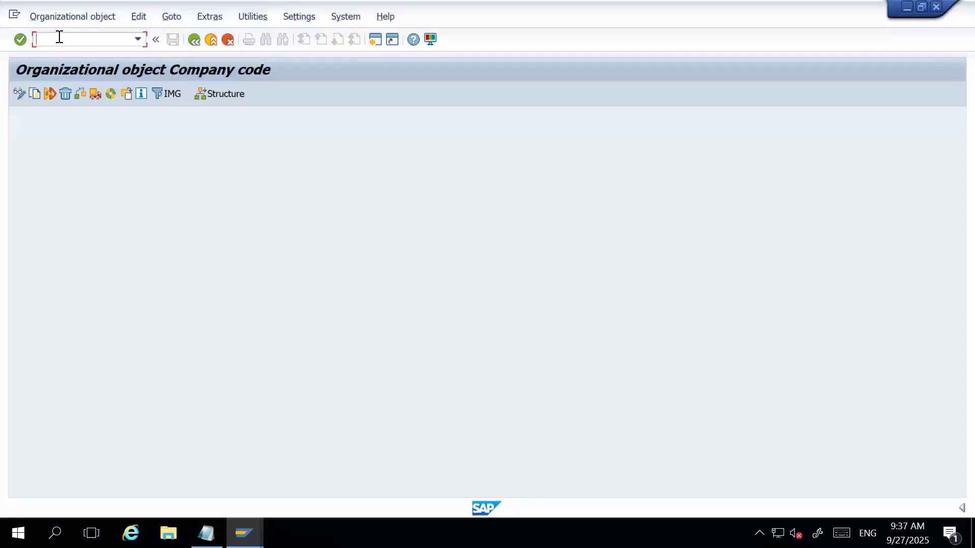
# Leave and rerun transaction EC01, and open the organizational structure for the company code.
pyautogui.click(194, 41)
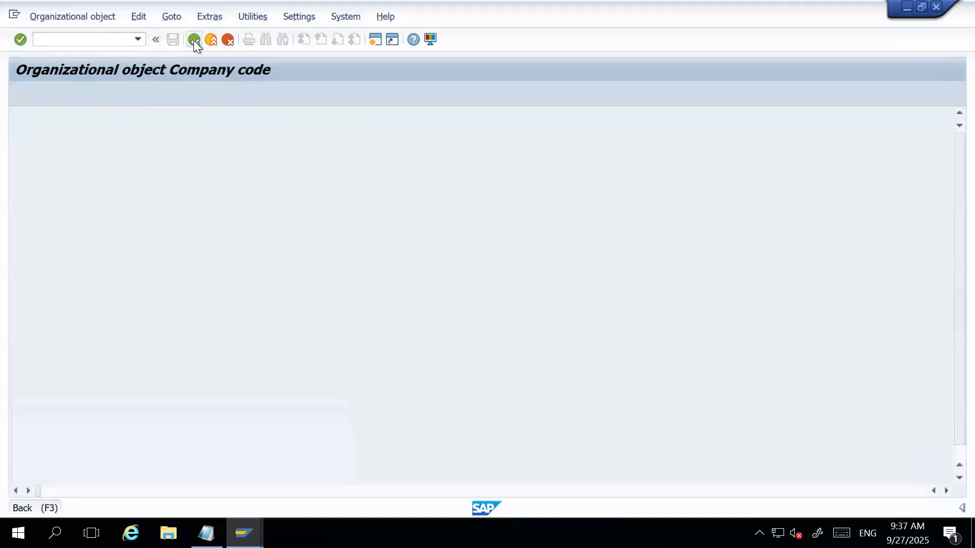
pyautogui.write('EC')
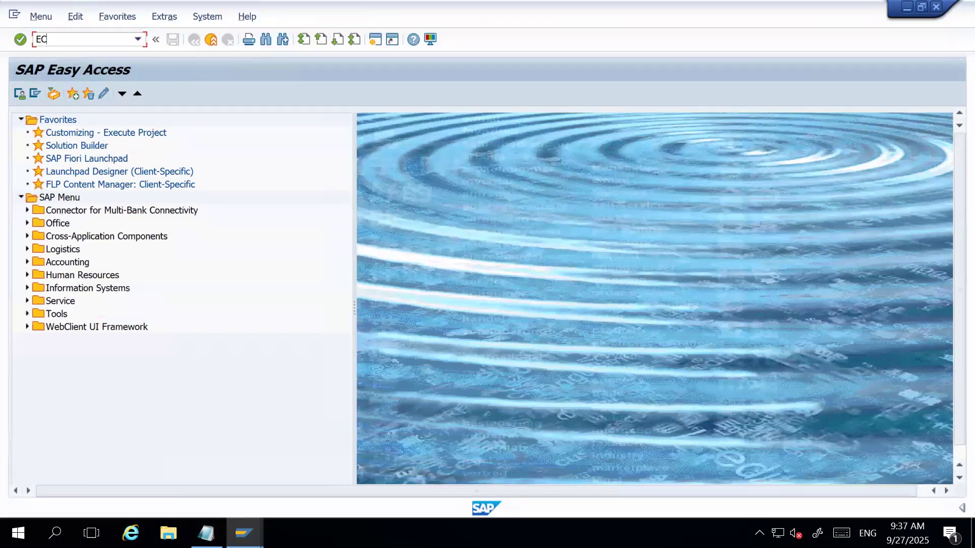
pyautogui.write('01')
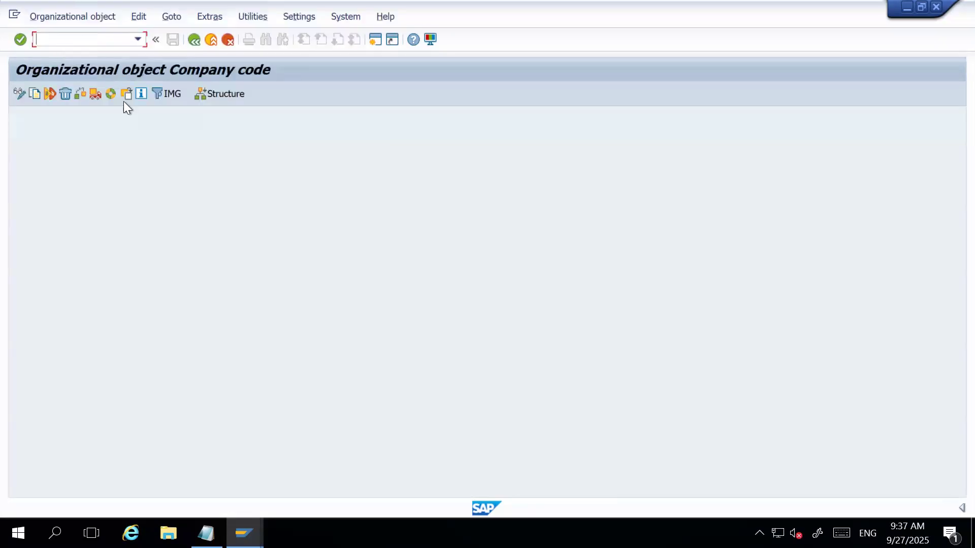
pyautogui.click(231, 93)
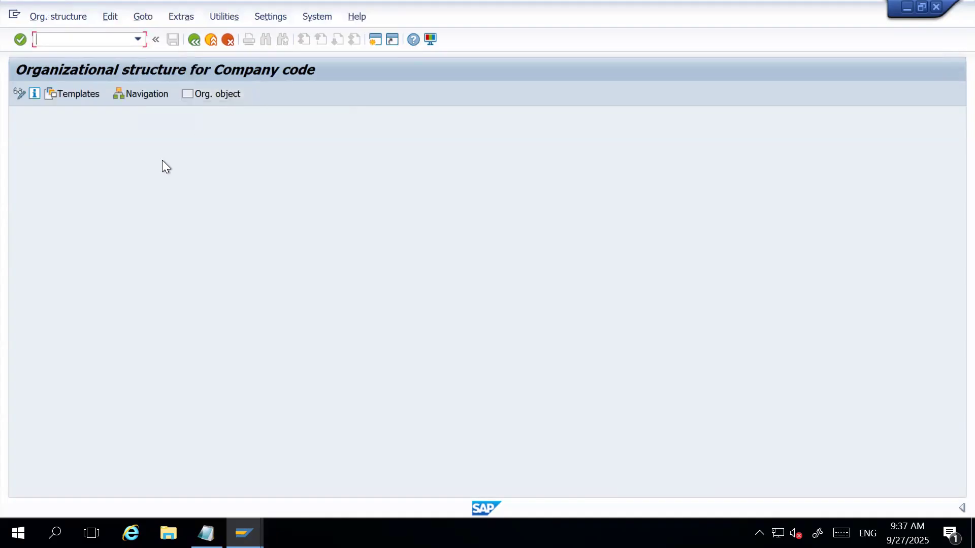
# Open the company code structure navigation and display the assigned organizational objects of company code HAR1, HARMAN Technologies.
pyautogui.click(135, 95)
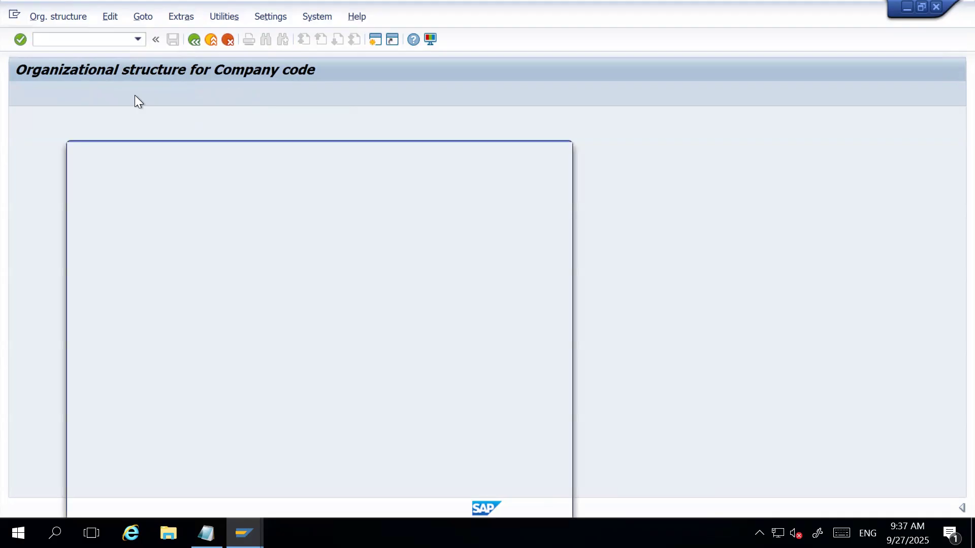
pyautogui.click(505, 506)
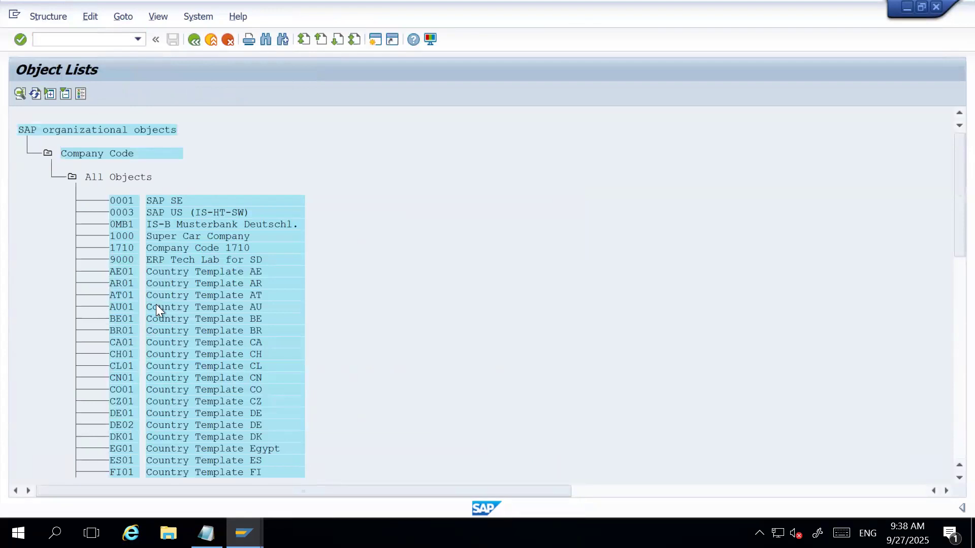
pyautogui.scroll(-2, 156, 303)
pyautogui.scroll(-2, 158, 367)
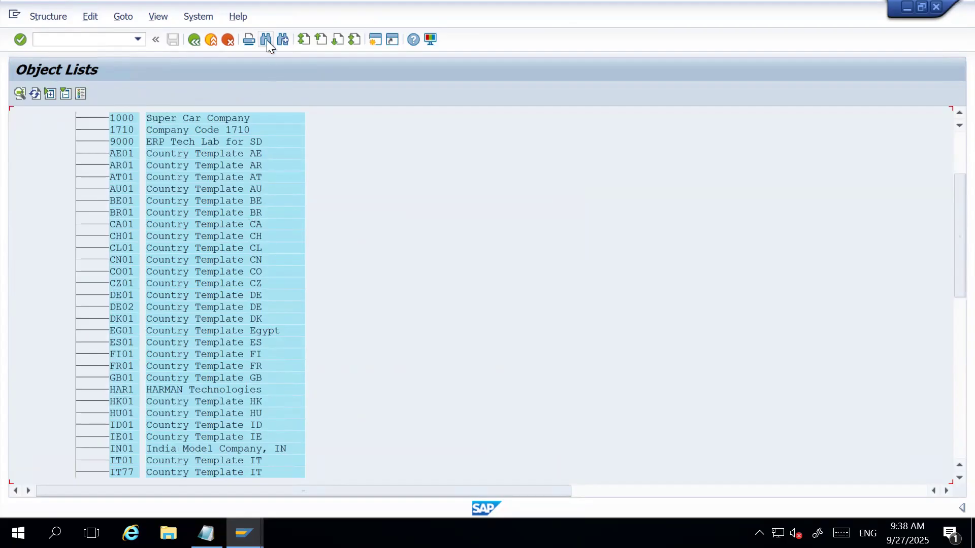
pyautogui.scroll(-2, 134, 401)
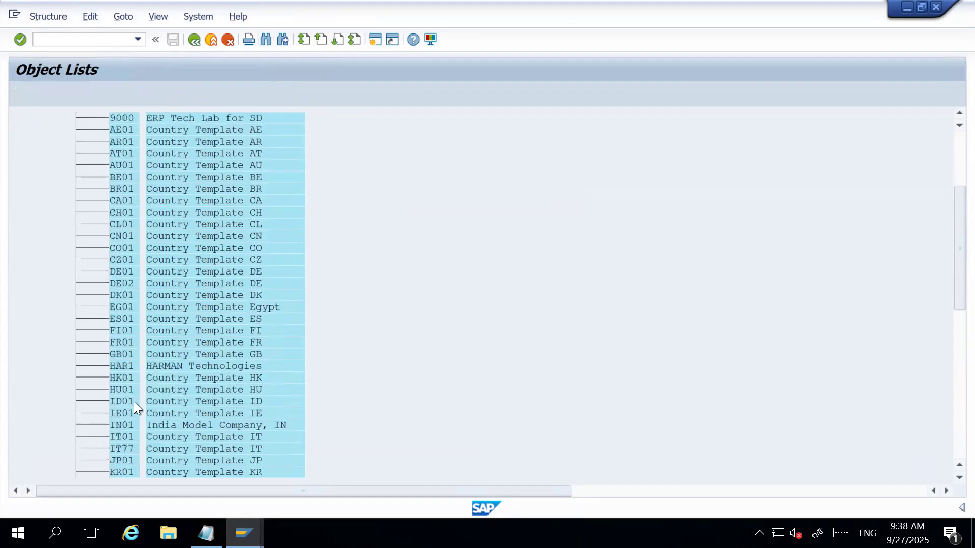
pyautogui.scroll(-1, 142, 344)
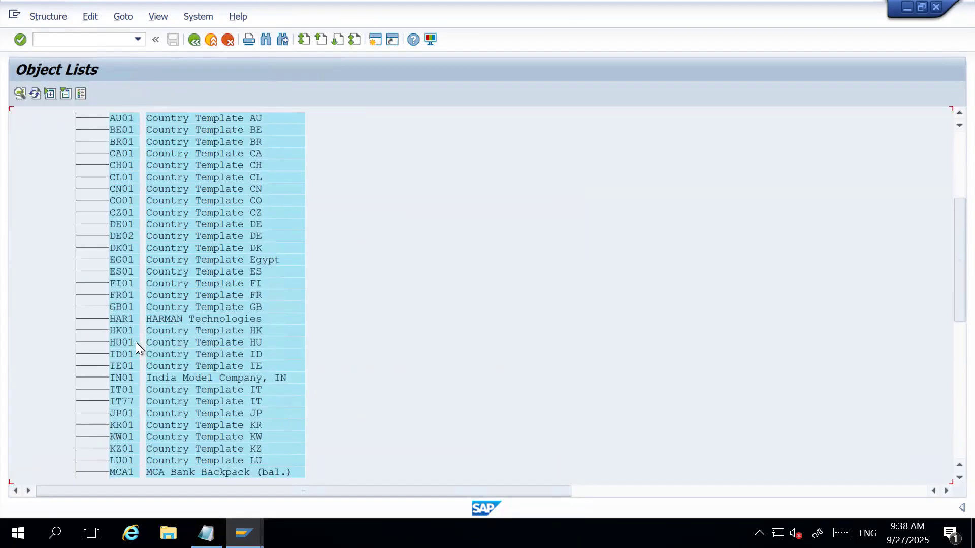
pyautogui.doubleClick(123, 319)
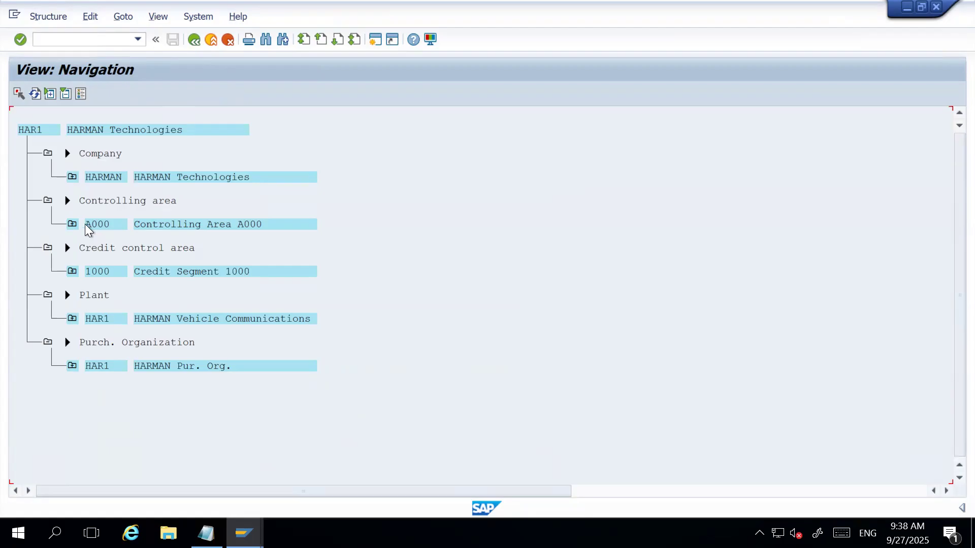
# Examine the controlling area, credit control area, plant and purchasing organization assigned to company code HAR1.
pyautogui.click(120, 225)
pyautogui.click(87, 274)
pyautogui.click(100, 227)
pyautogui.click(99, 274)
pyautogui.click(112, 201)
pyautogui.click(94, 273)
pyautogui.click(99, 225)
pyautogui.click(101, 273)
pyautogui.click(100, 321)
pyautogui.click(98, 370)
# Expand plant HAR1 to review its locations, storage areas, shipping points and other assignments, collapsing the location list and the plant when done.
pyautogui.click(73, 319)
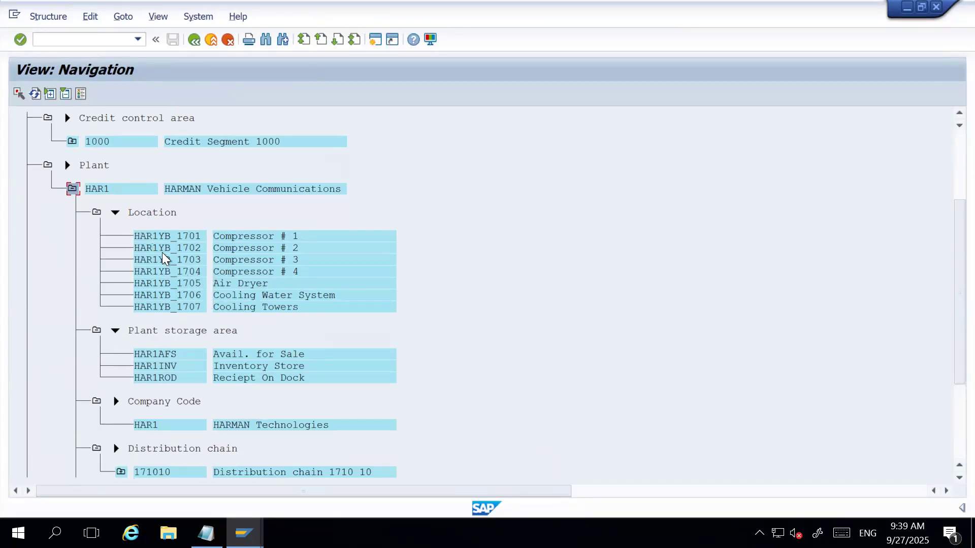
pyautogui.click(96, 213)
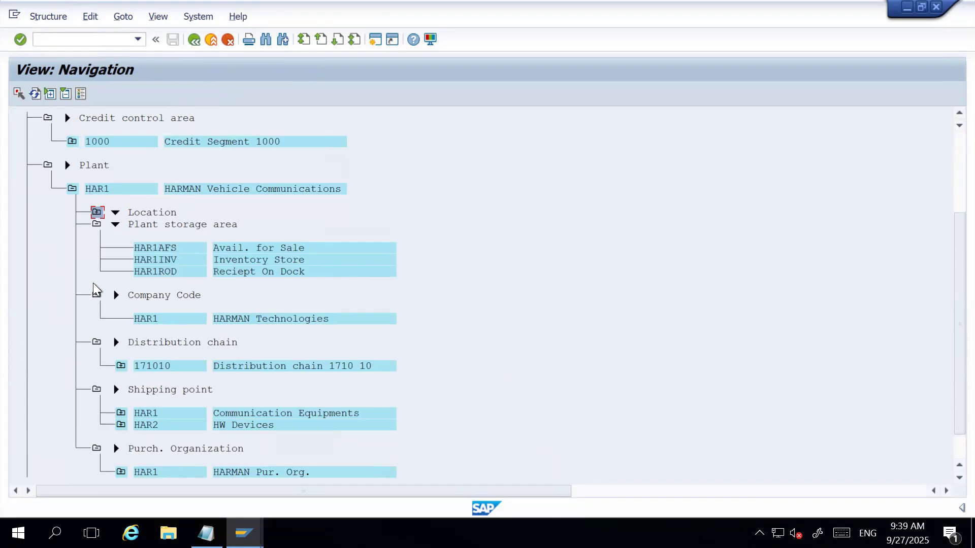
pyautogui.click(72, 188)
pyautogui.scroll(5, 95, 230)
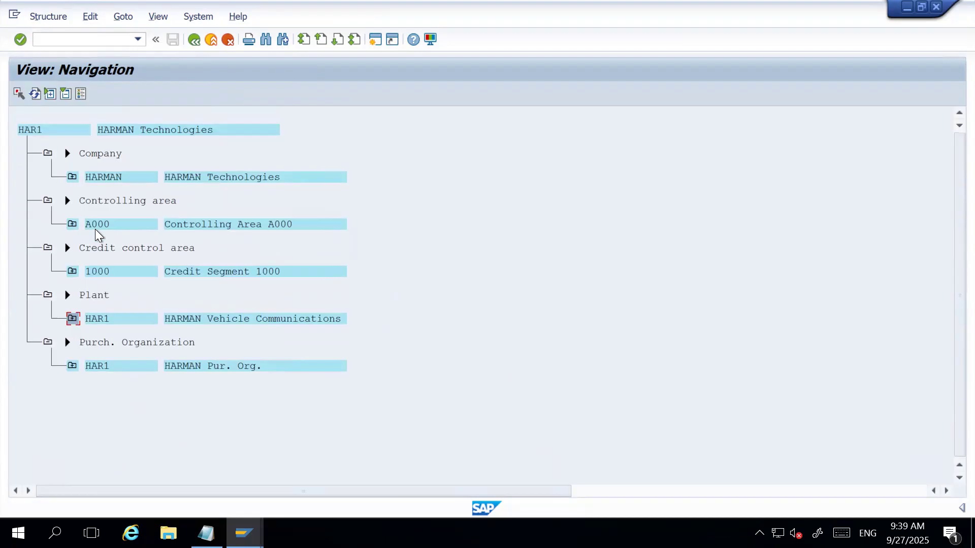
# Leave the HAR1 navigation without selecting an initial object and return to SAP Easy Access.
pyautogui.click(194, 39)
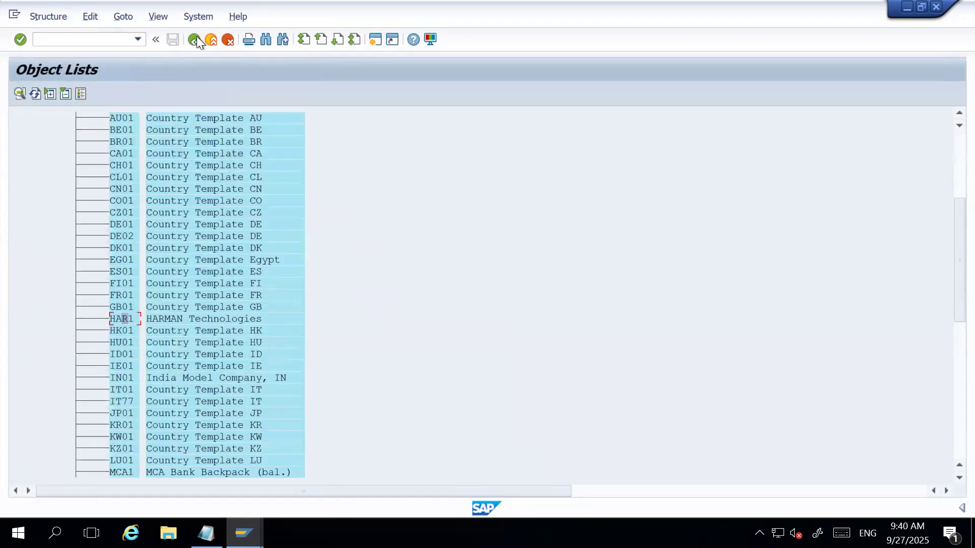
pyautogui.click(194, 40)
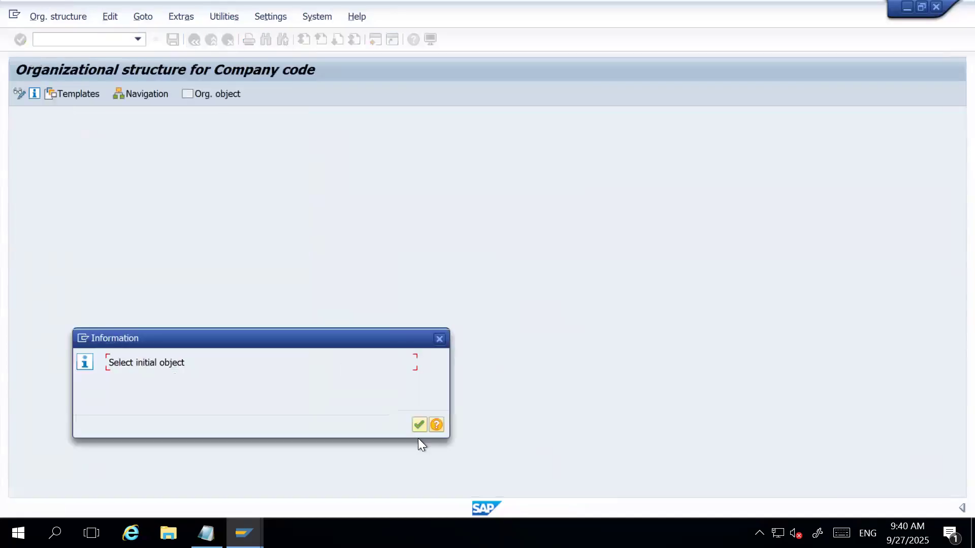
pyautogui.click(420, 425)
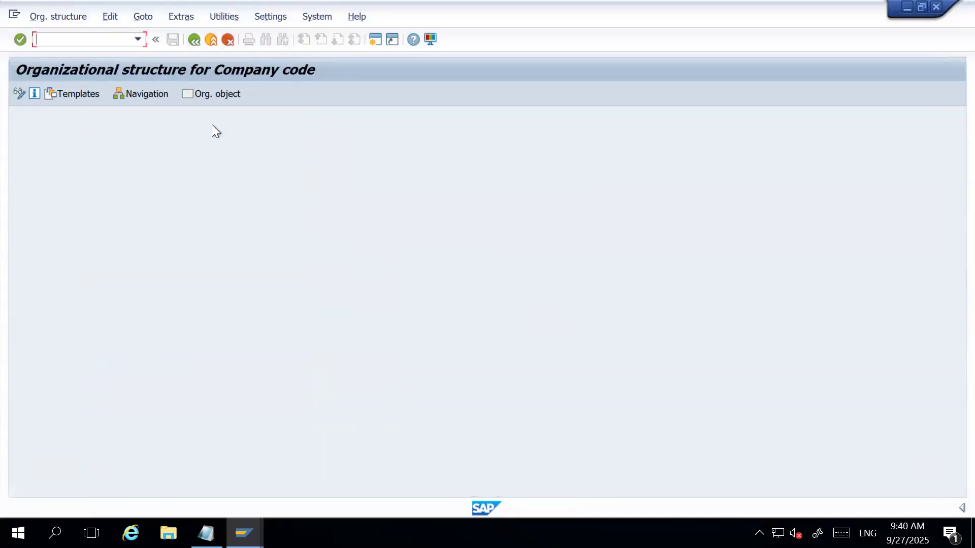
pyautogui.click(194, 40)
pyautogui.click(194, 40)
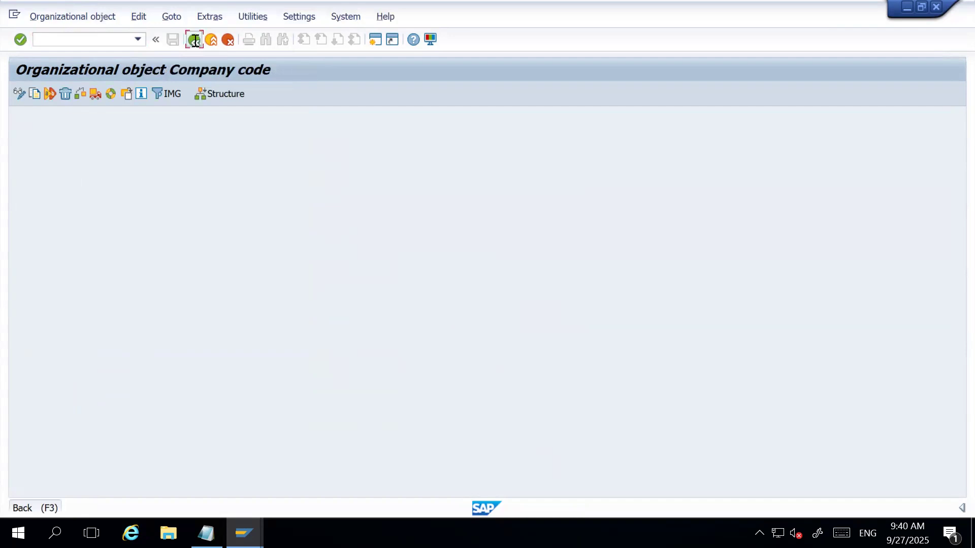
# Run transaction EC01 and open the structure navigation's object list for the company code.
pyautogui.write('EC01')
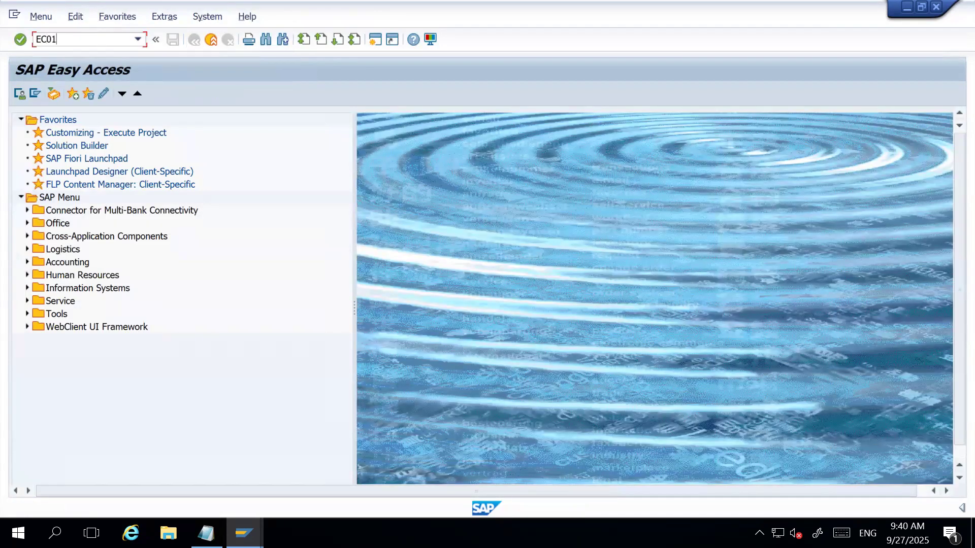
pyautogui.press('Return')
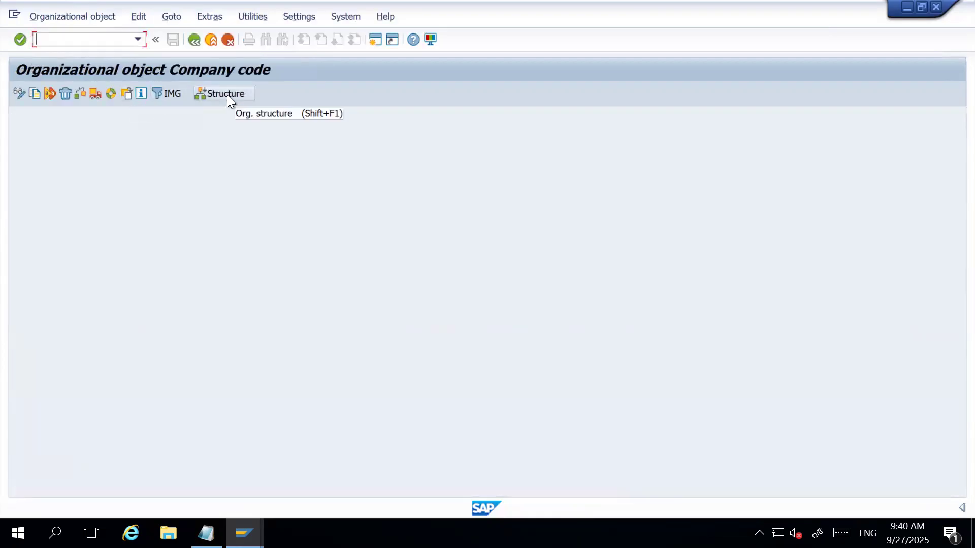
pyautogui.click(223, 94)
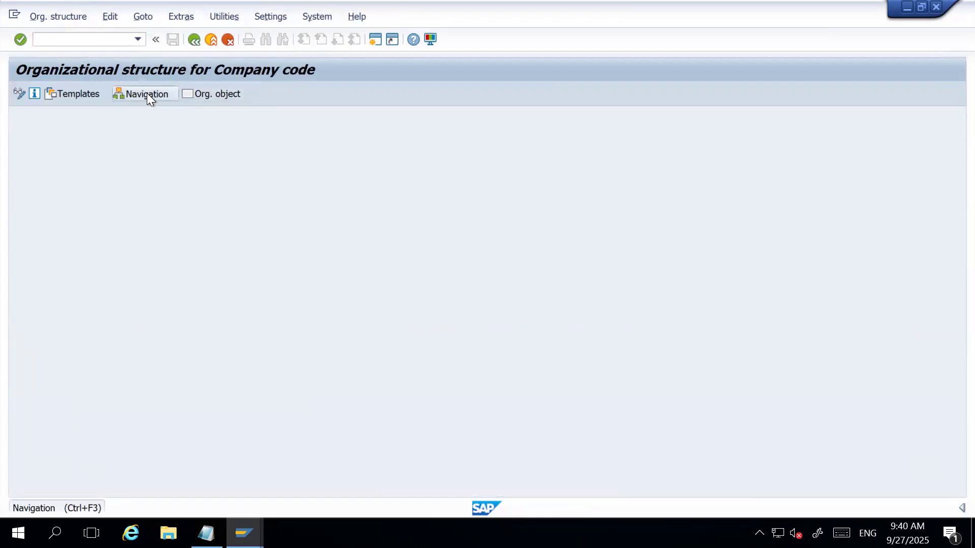
pyautogui.click(148, 94)
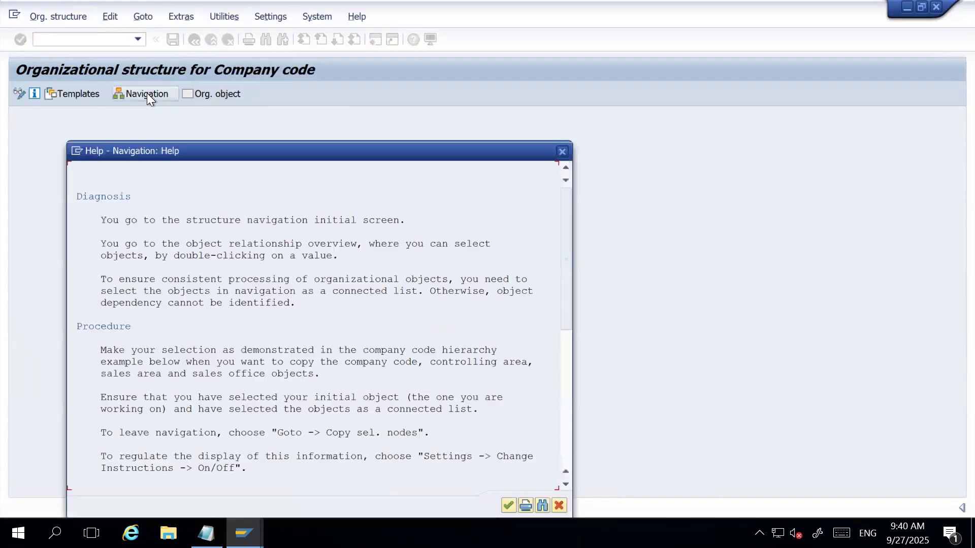
pyautogui.click(508, 505)
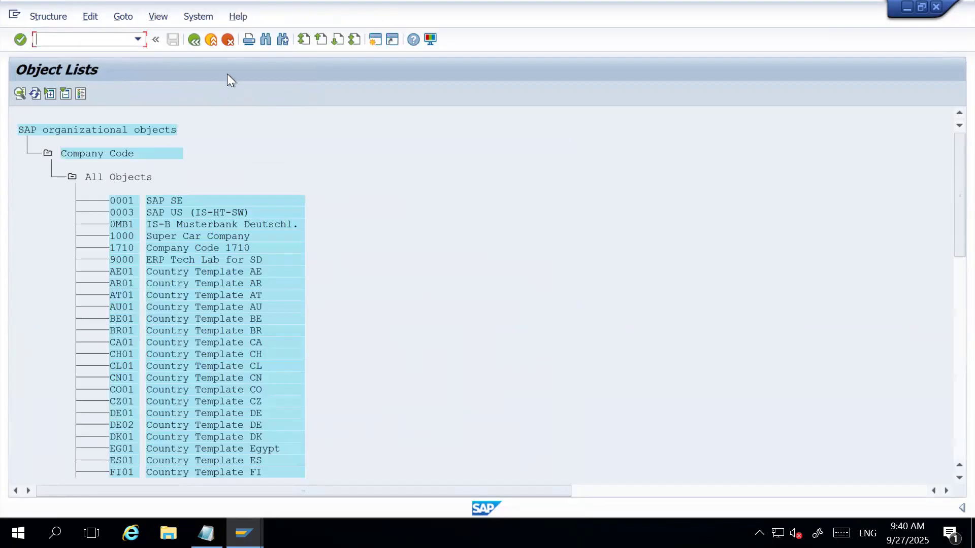
# Find company code HAR1 in the object list and open its structure navigation view.
pyautogui.click(262, 41)
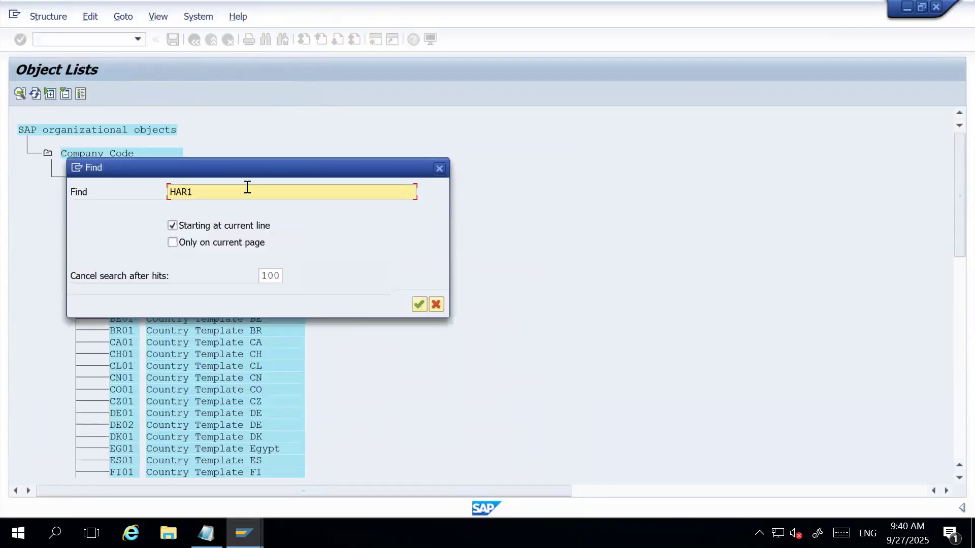
pyautogui.click(417, 304)
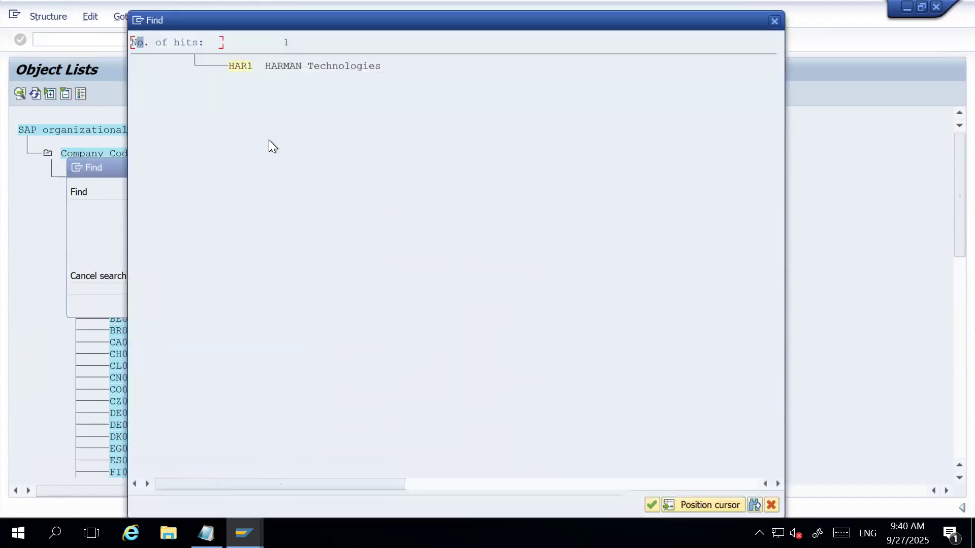
pyautogui.click(240, 66)
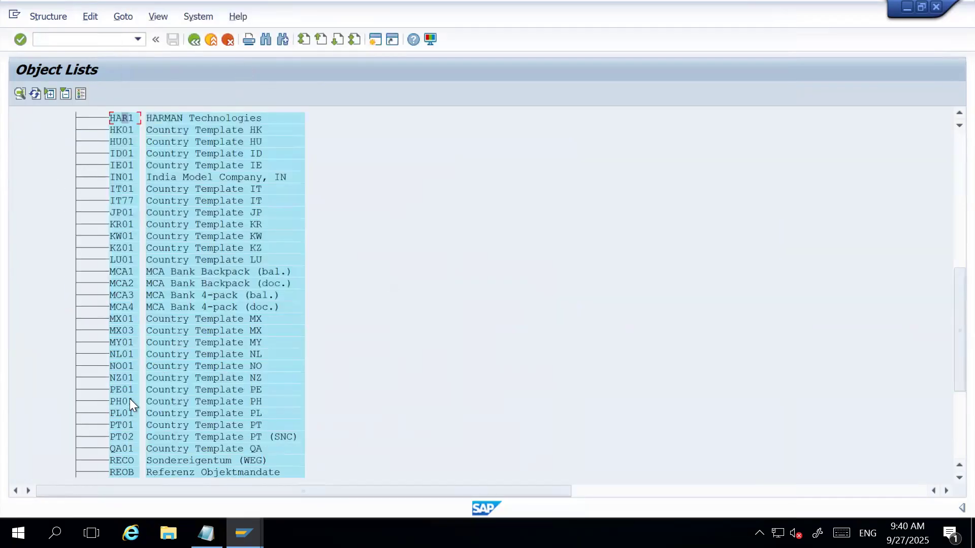
pyautogui.doubleClick(123, 115)
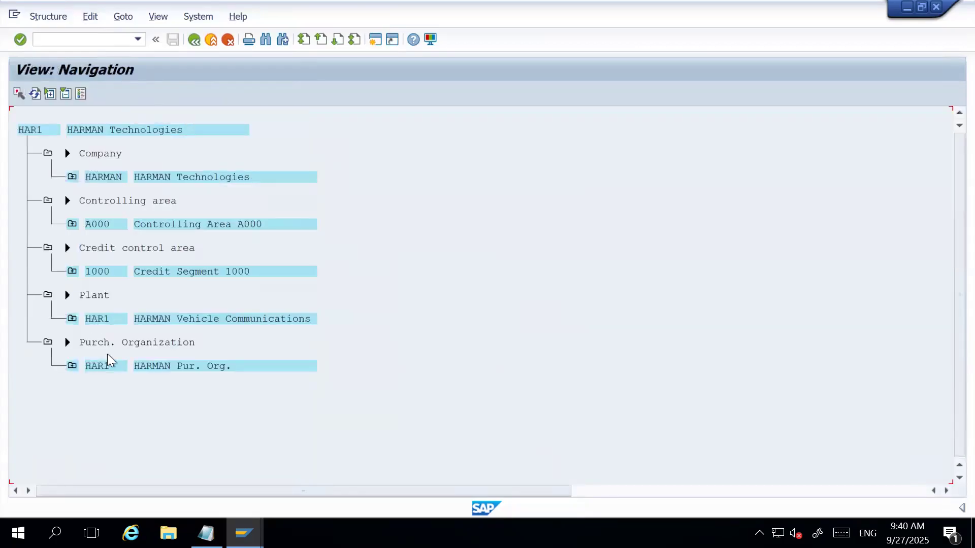